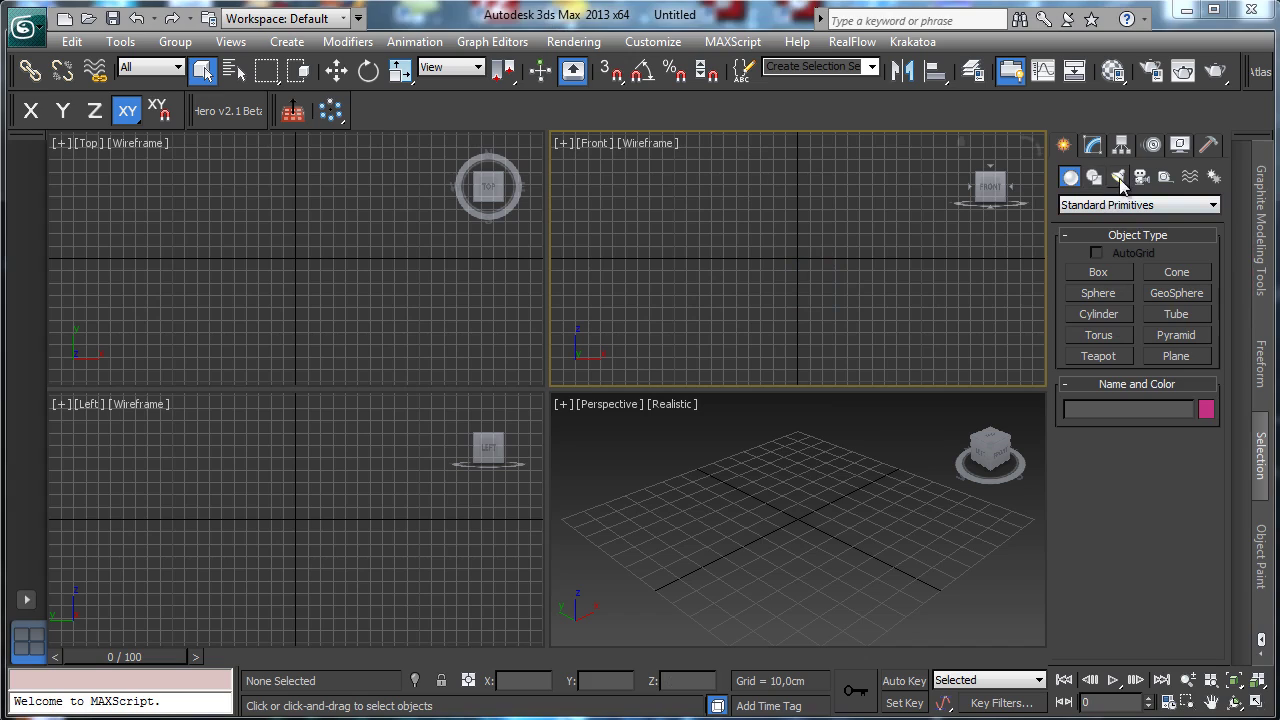
Draw a circle spline in the Front view and set its radius to 55 cm.
click(1117, 176)
click(1094, 176)
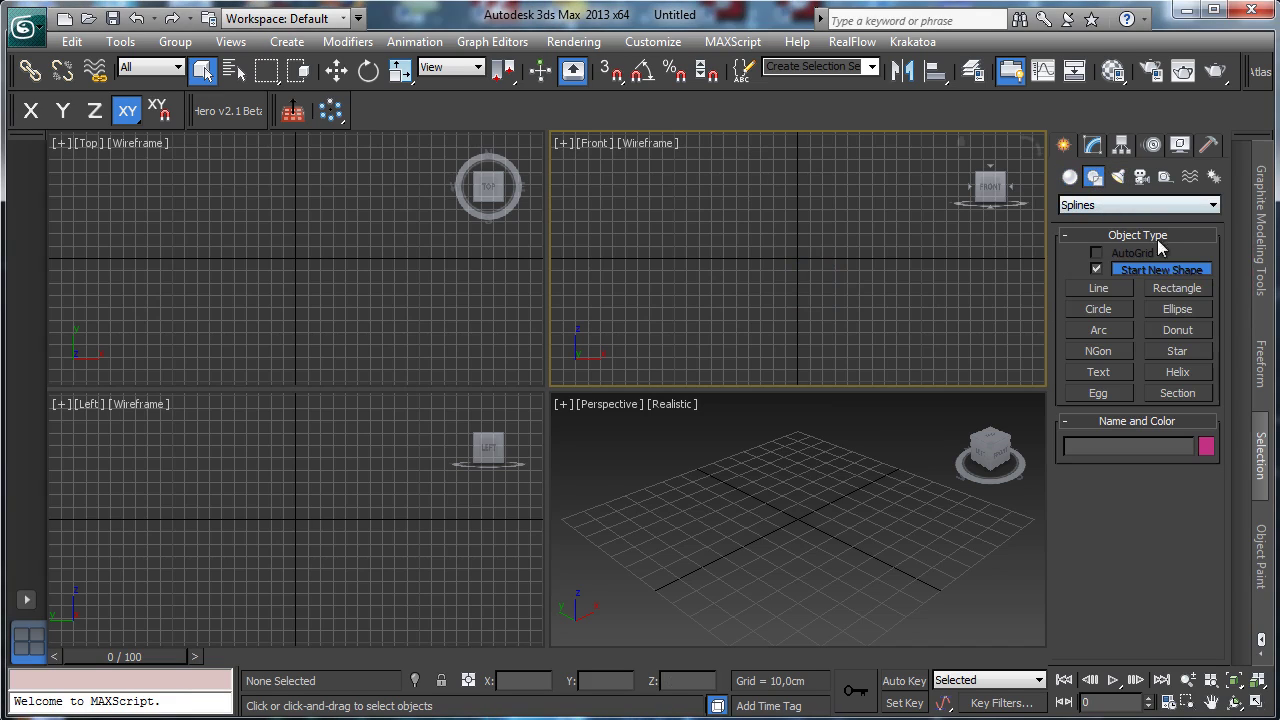
click(1108, 309)
drag(797, 226, 818, 276)
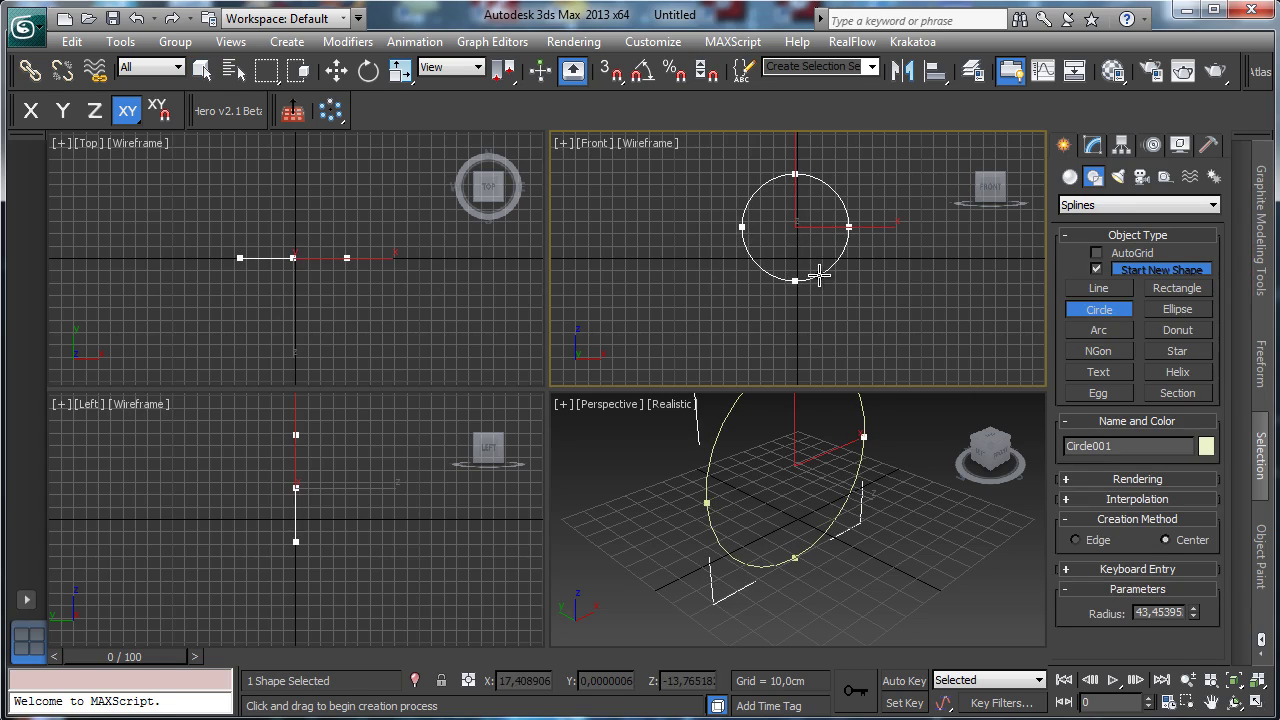
click(1094, 146)
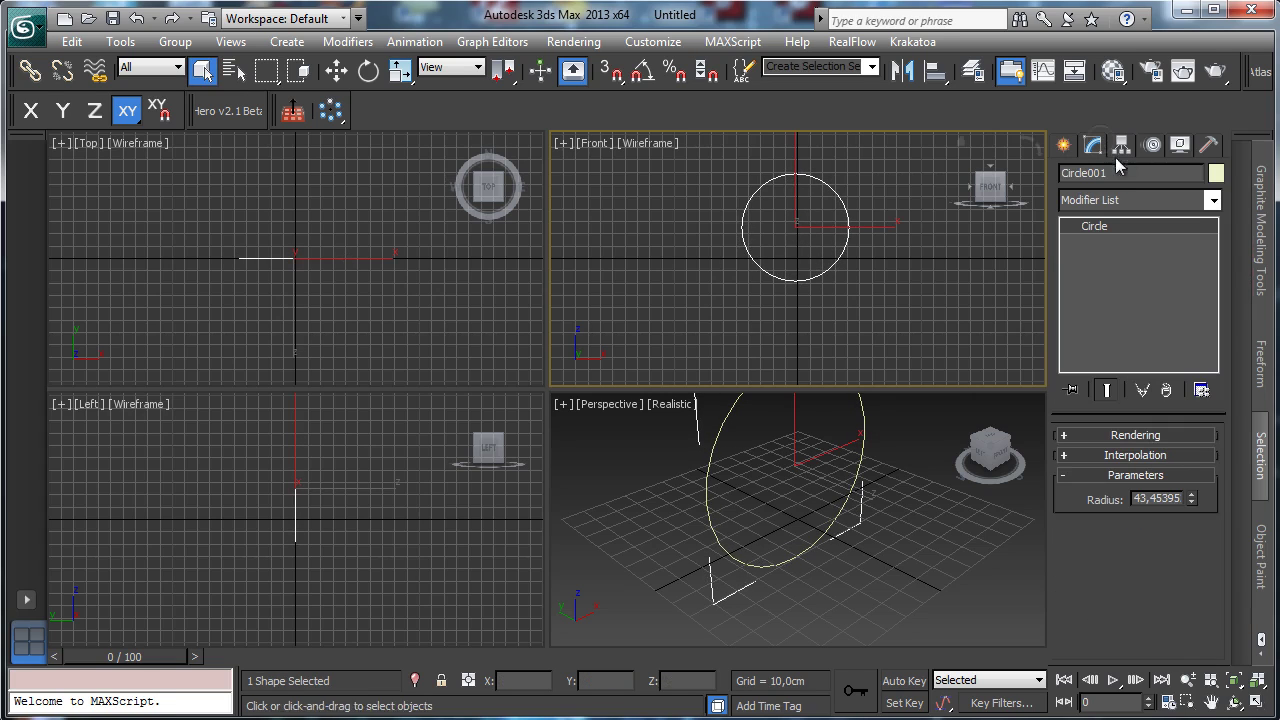
double_click(1158, 498)
text(55)
key(Return)
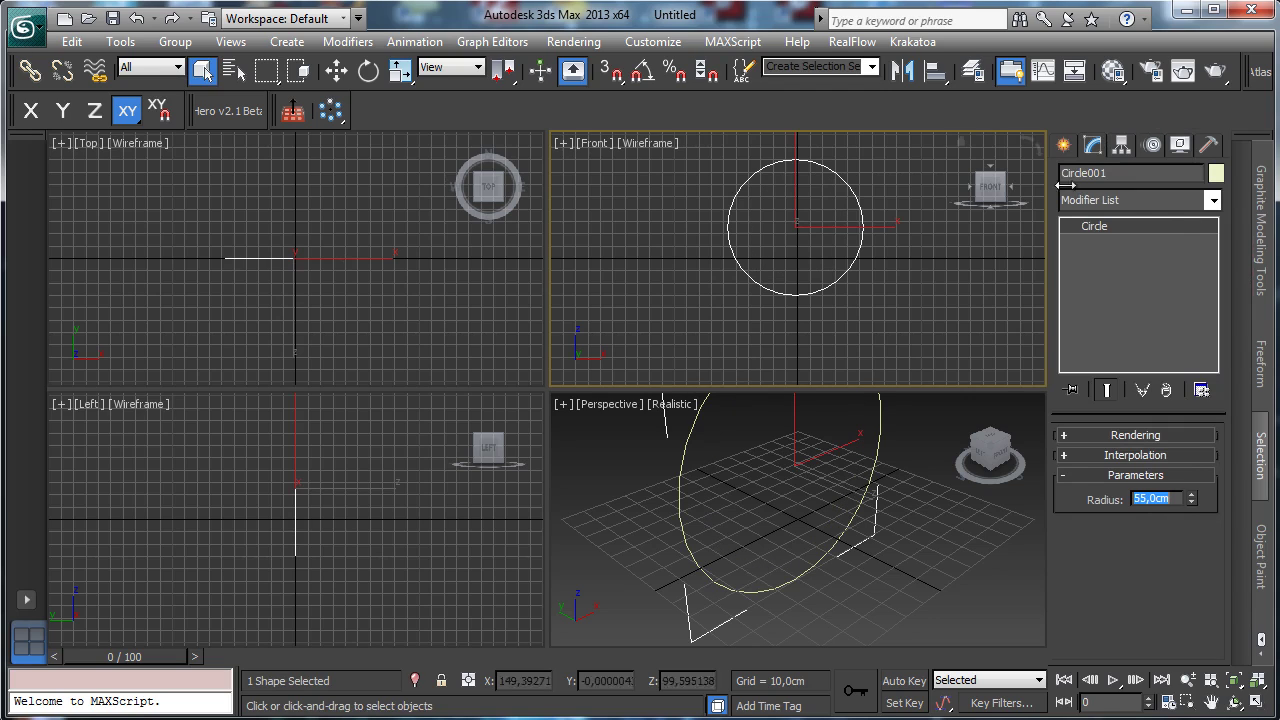
Move the circle up above the grid origin.
click(336, 72)
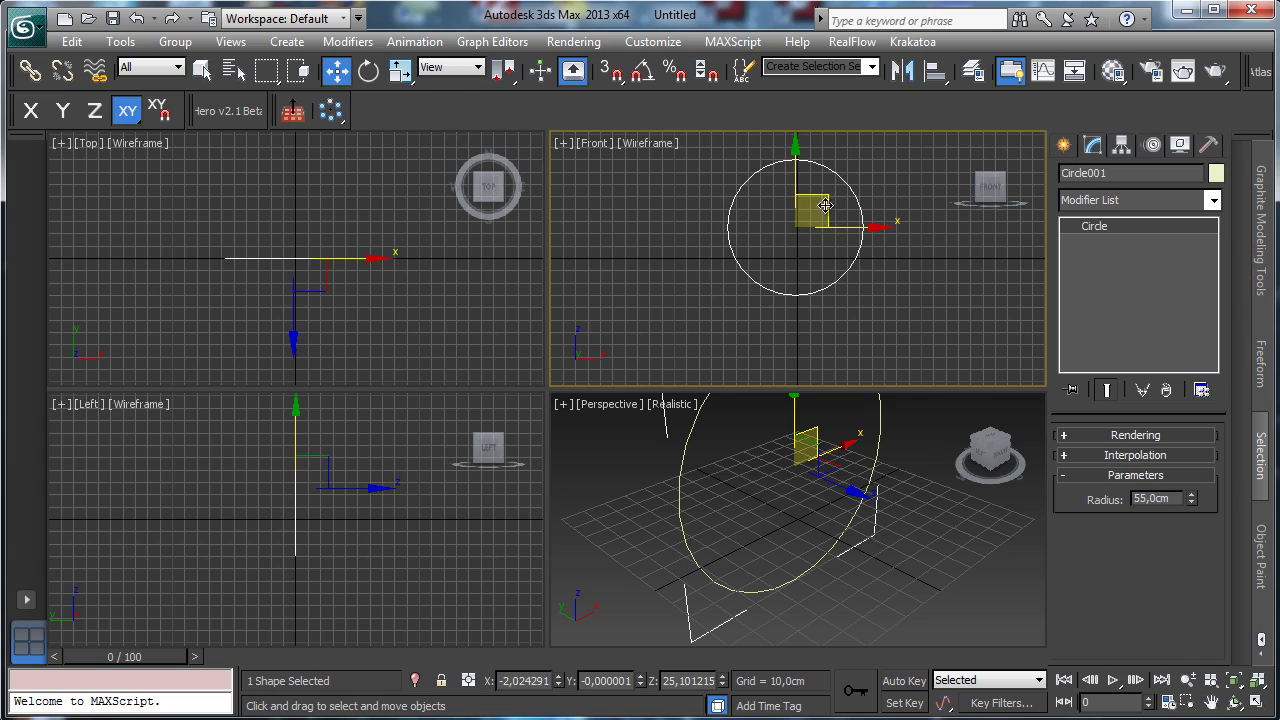
drag(826, 200, 828, 180)
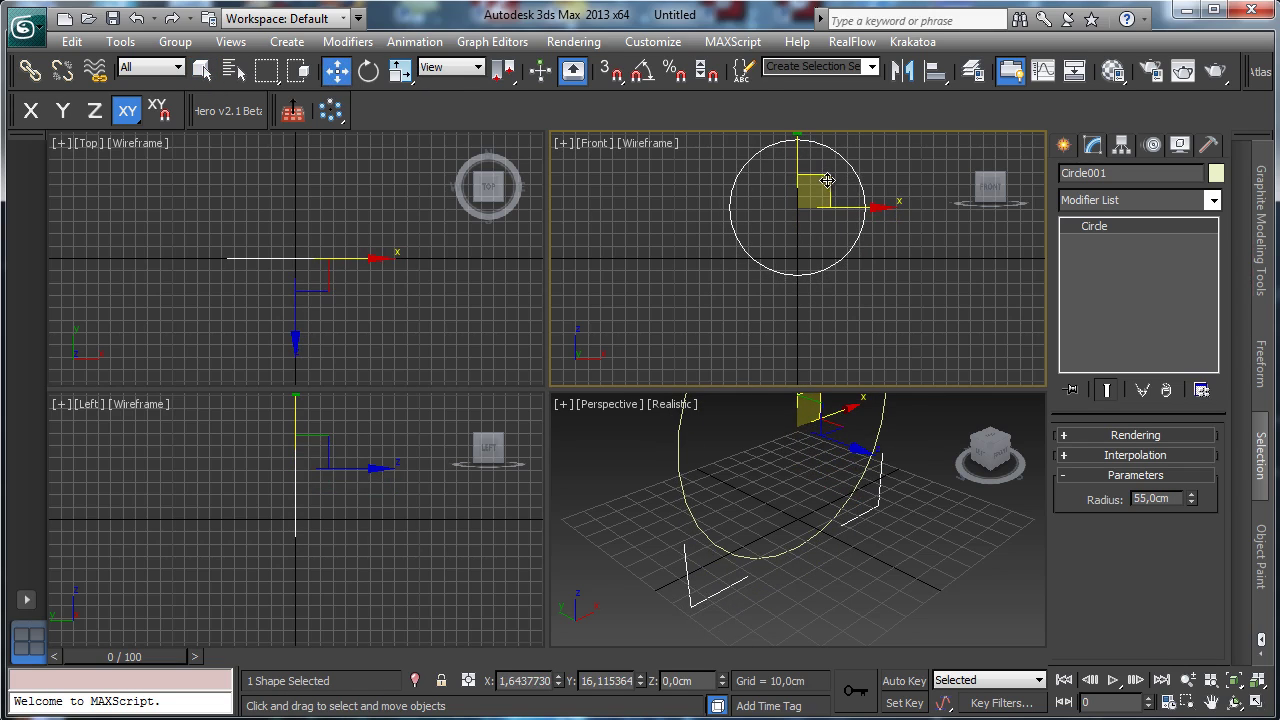
click(1128, 456)
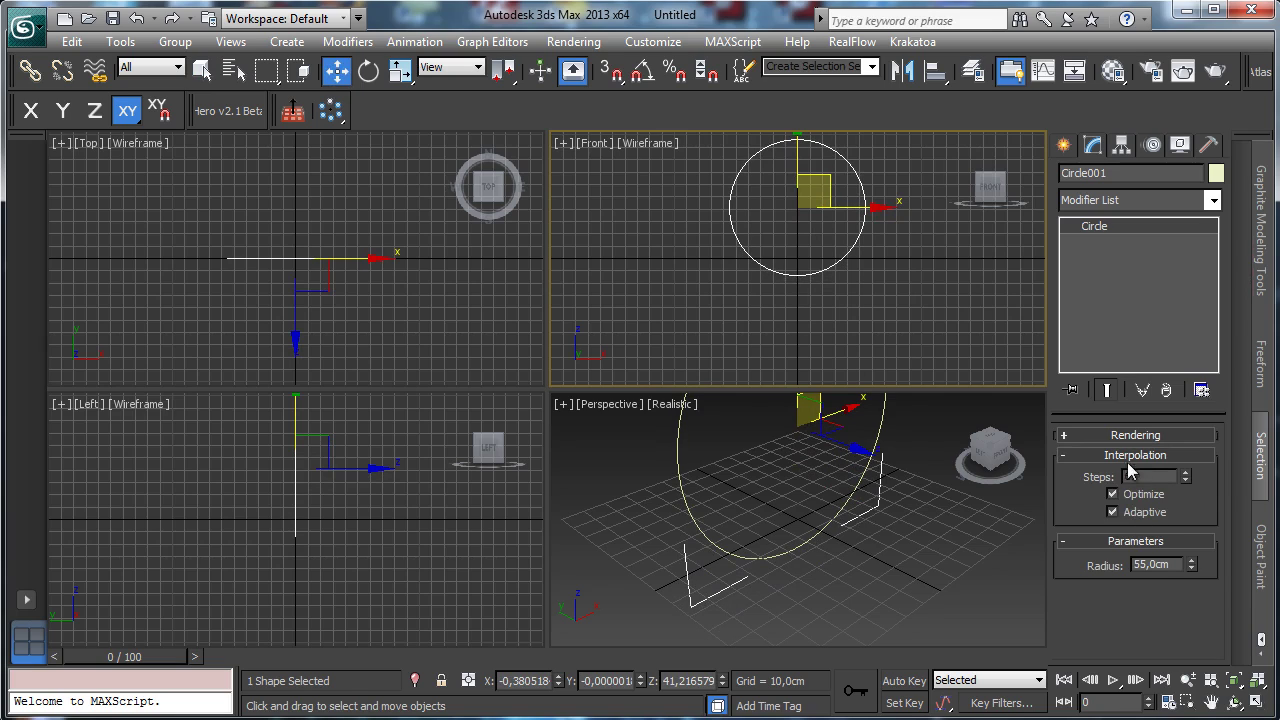
click(1063, 146)
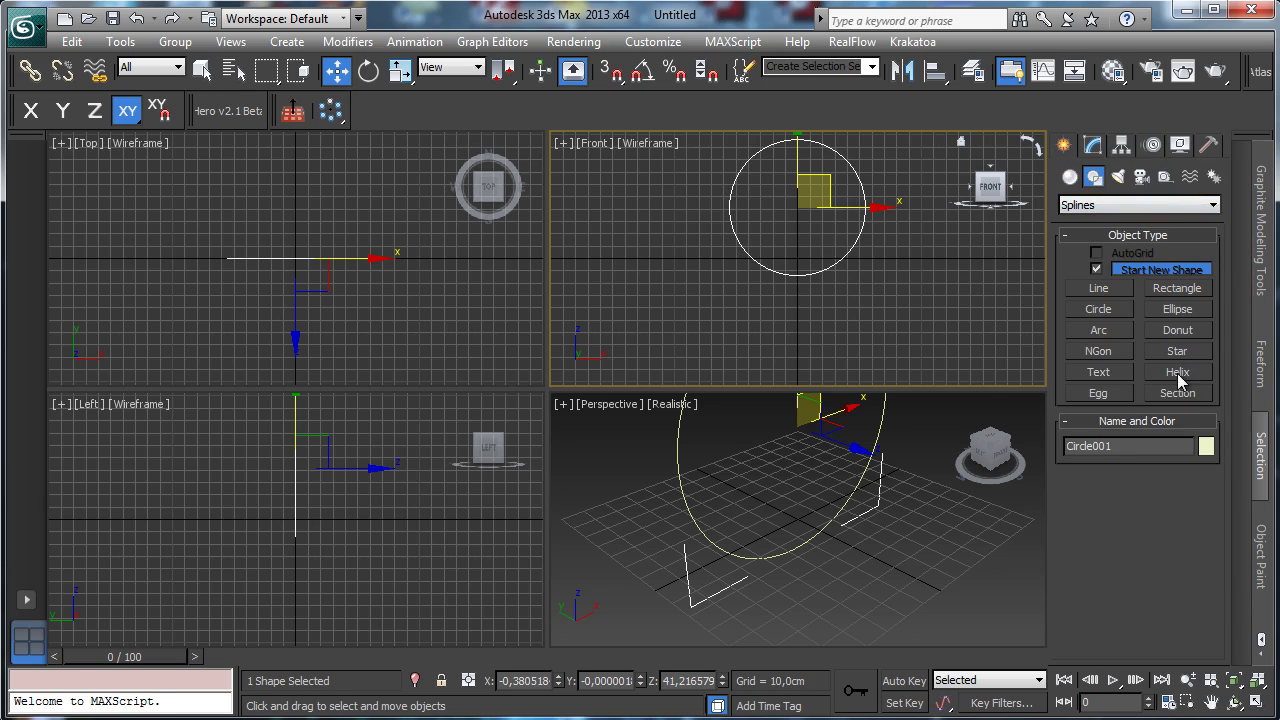
Place a text spline in the Front view and change its text to 'Sparks'.
click(1098, 372)
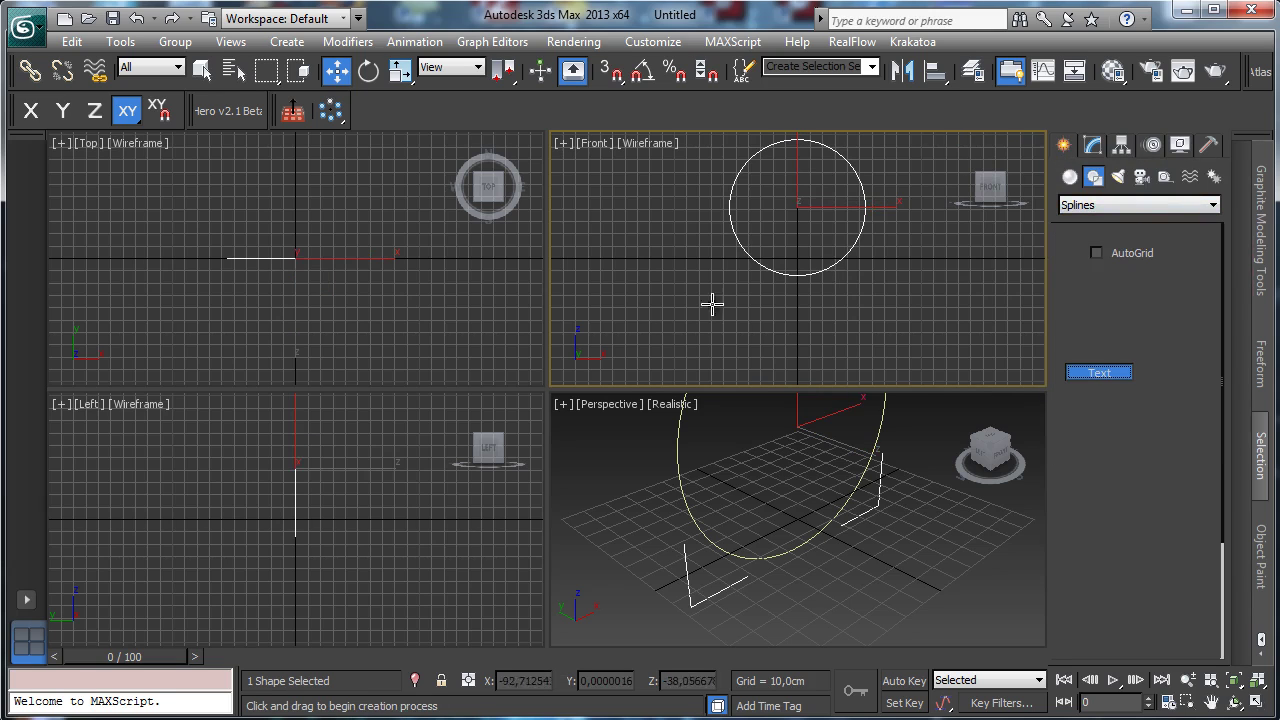
click(831, 334)
click(1092, 145)
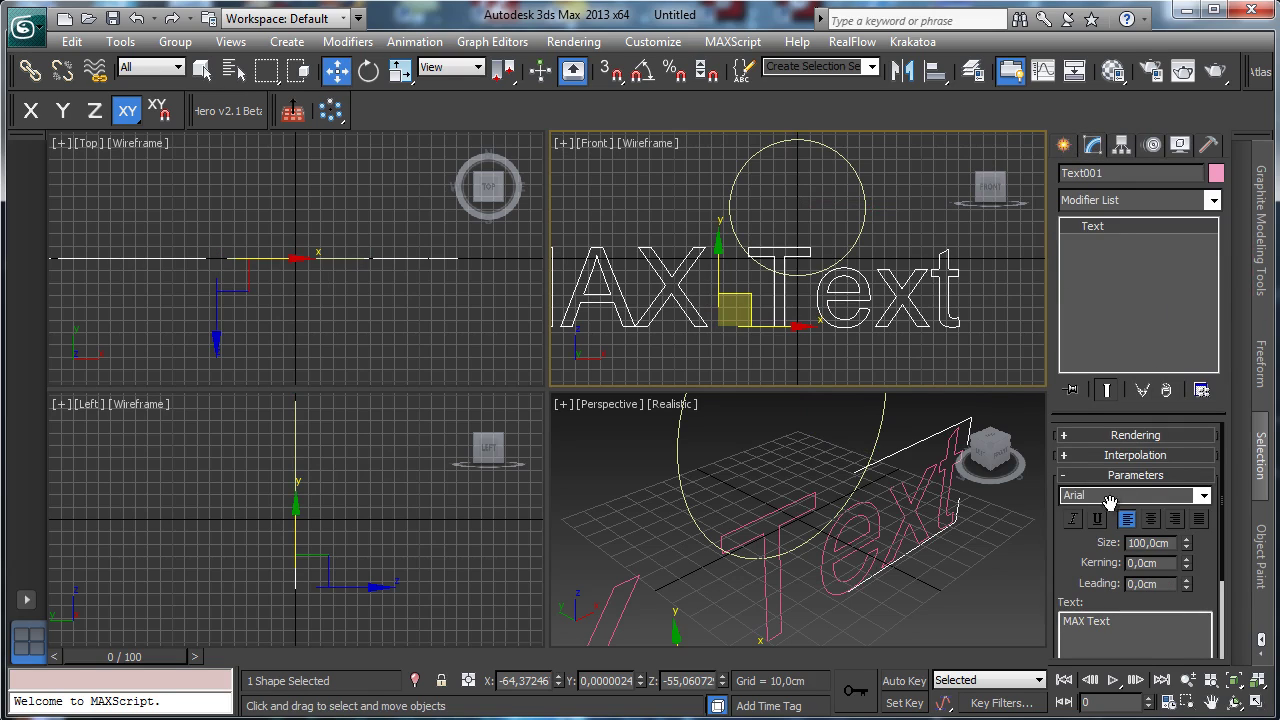
drag(1112, 621, 1062, 622)
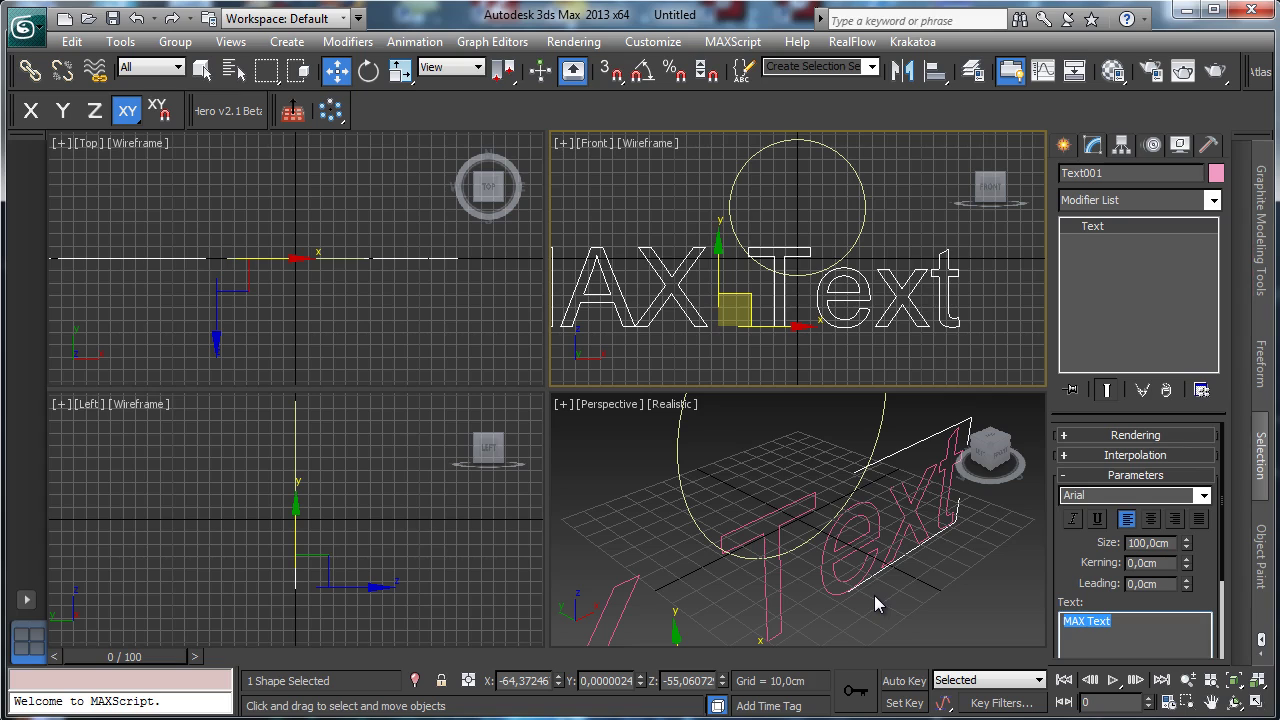
text(Spar)
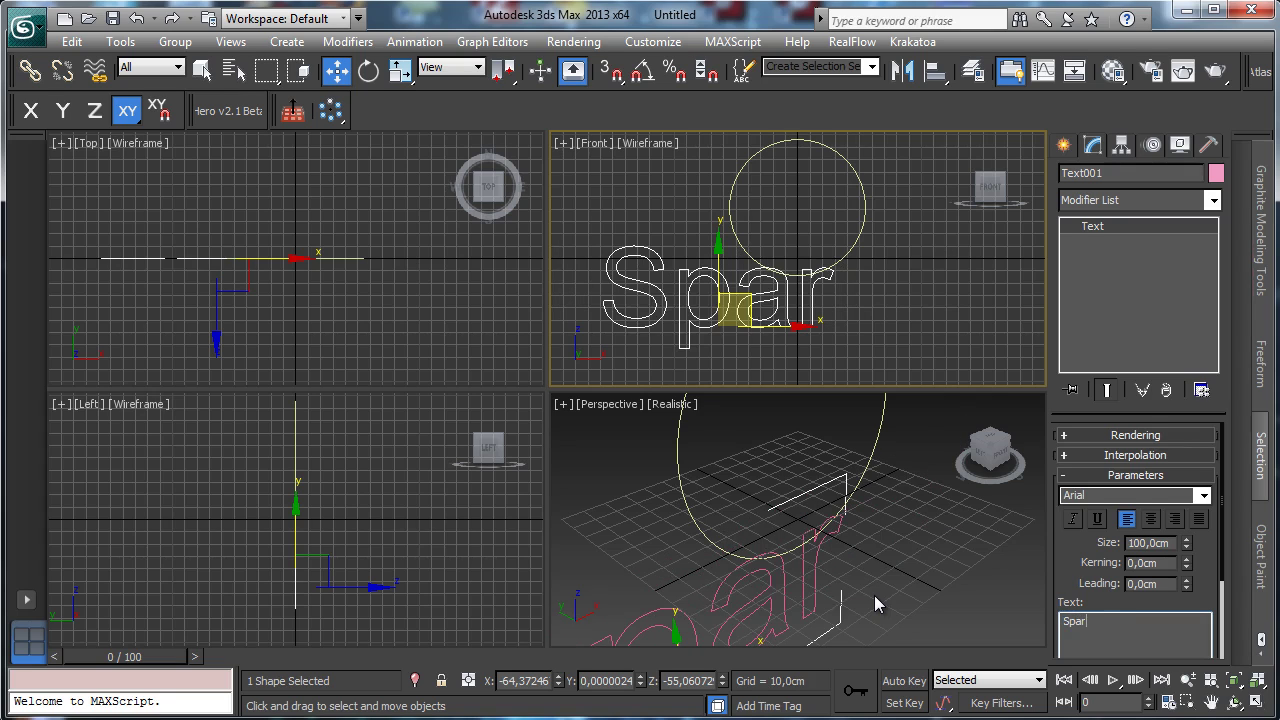
text(ks)
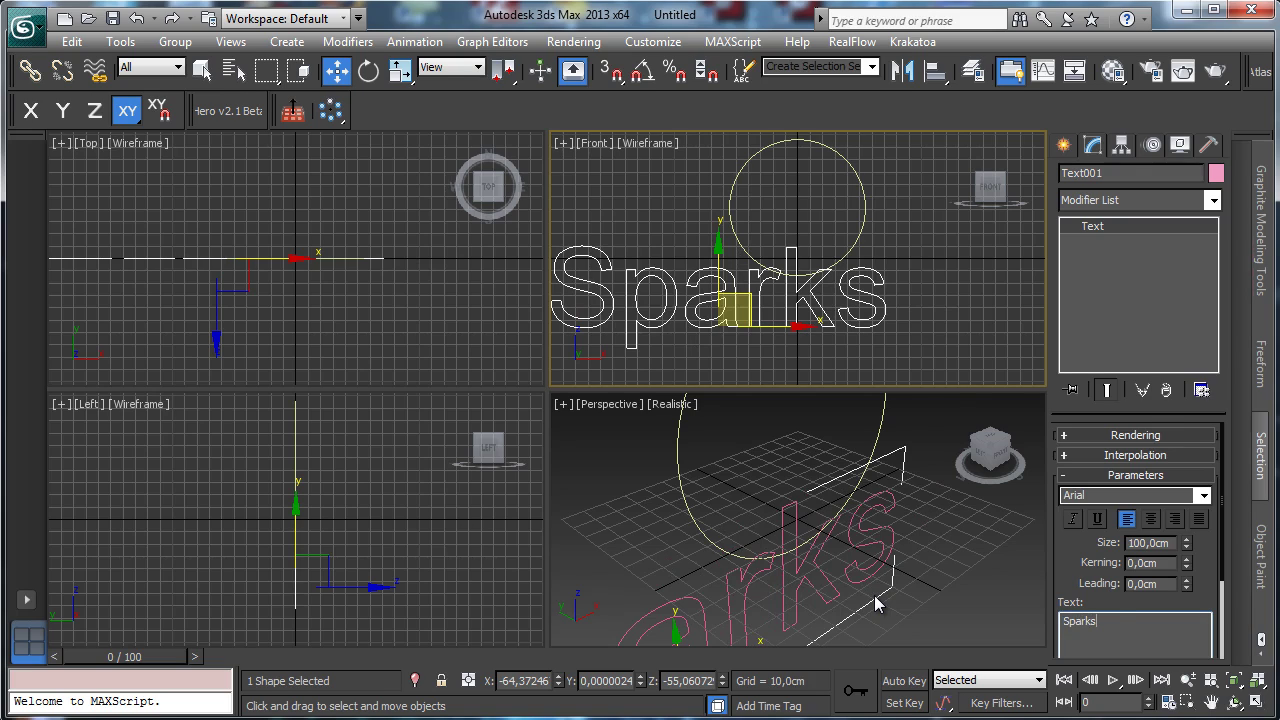
Zoom the Front view out and move the Sparks text just below the circle.
click(1187, 680)
drag(846, 380, 594, 166)
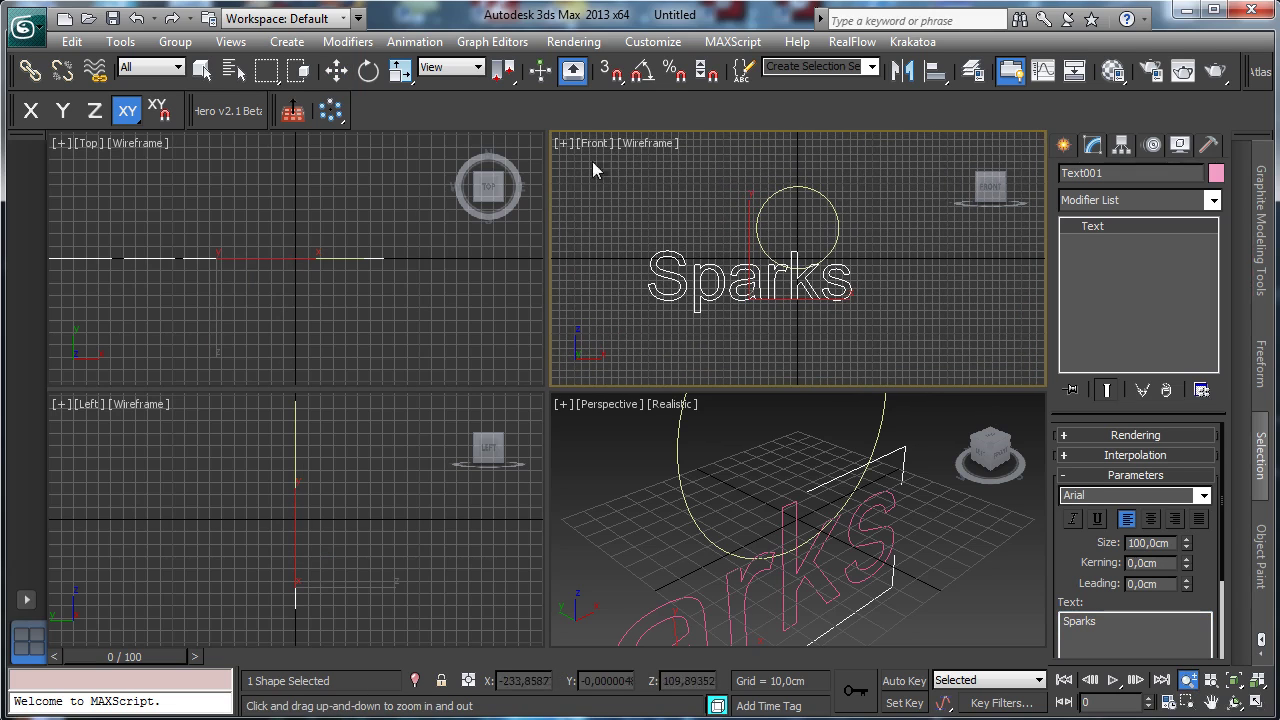
click(336, 69)
drag(777, 270, 817, 299)
Set the Sparks text font to Arial Grassetto Corsivo.
click(1203, 496)
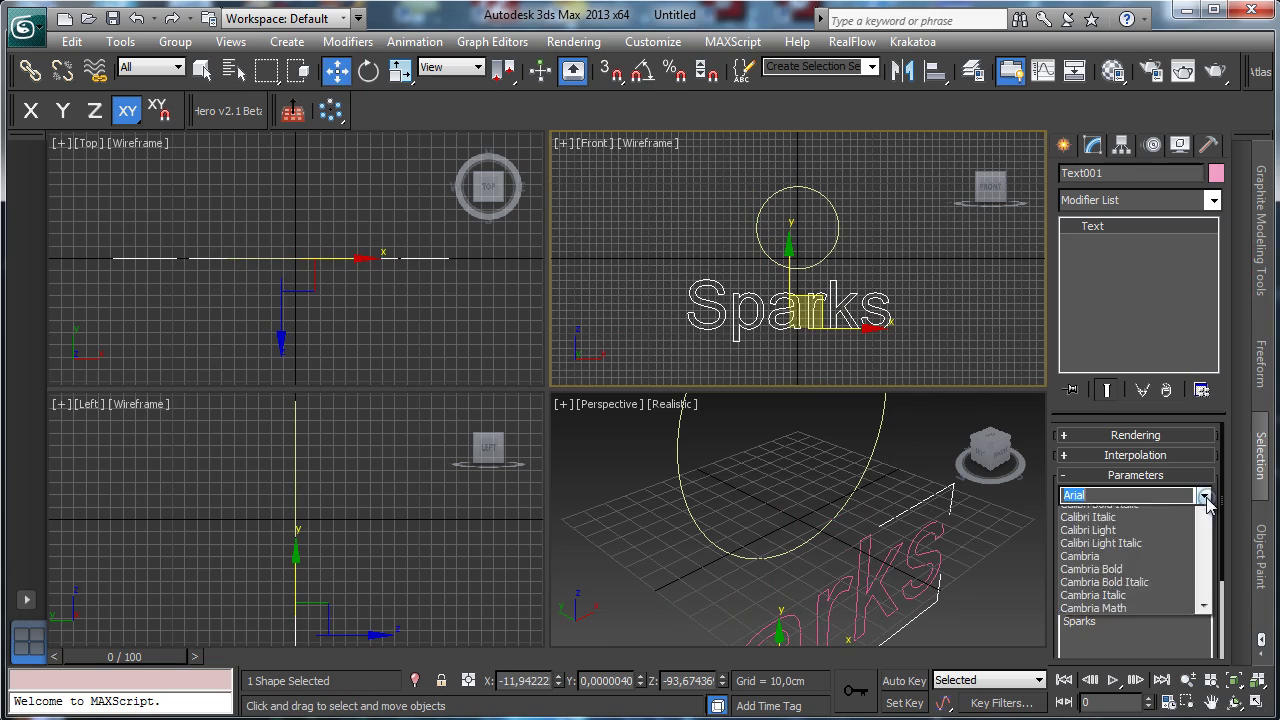
key(Down)
key(Down)
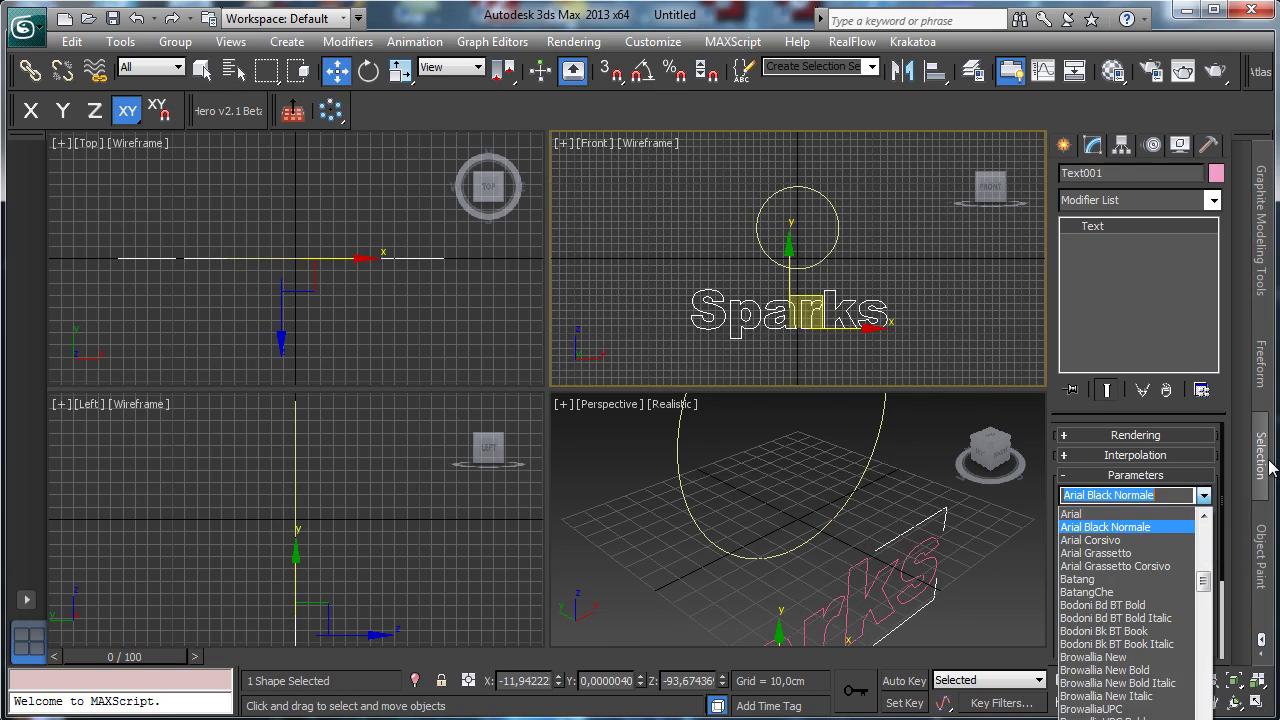
key(Down)
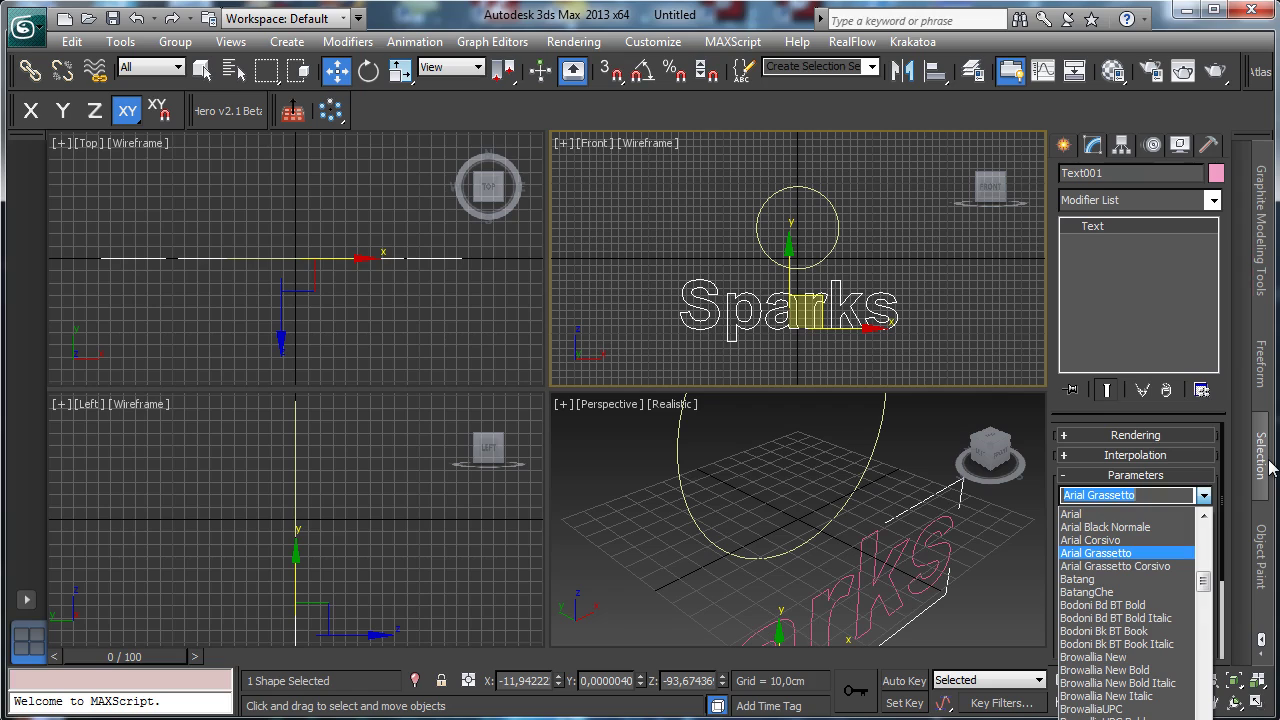
click(1134, 566)
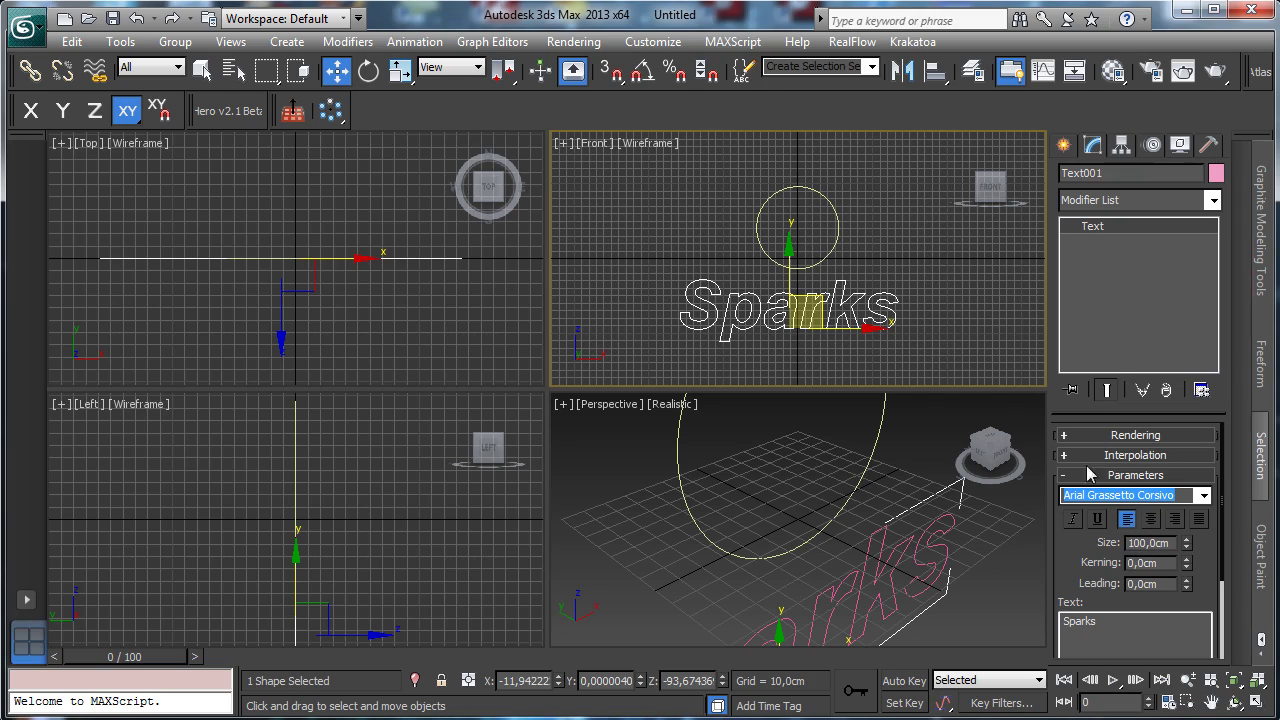
Widen the Sparks kerning to about 9.09 and reduce its size to 86 cm.
click(927, 345)
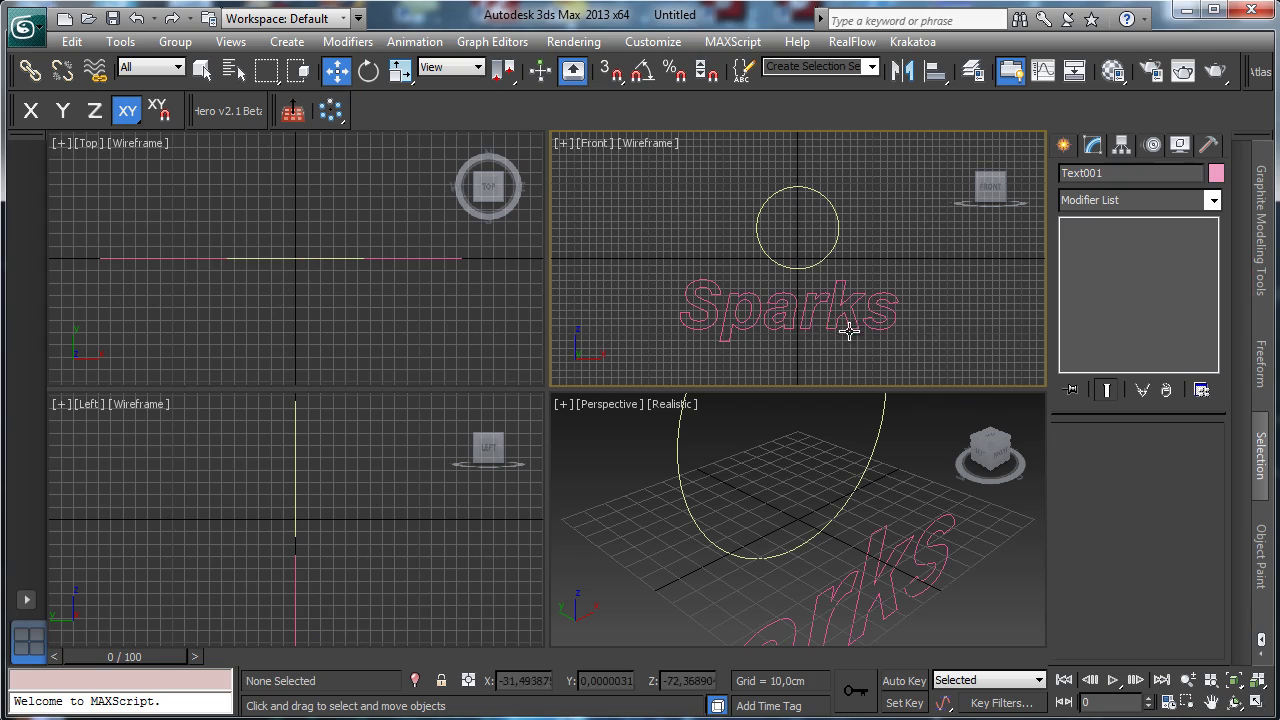
click(830, 315)
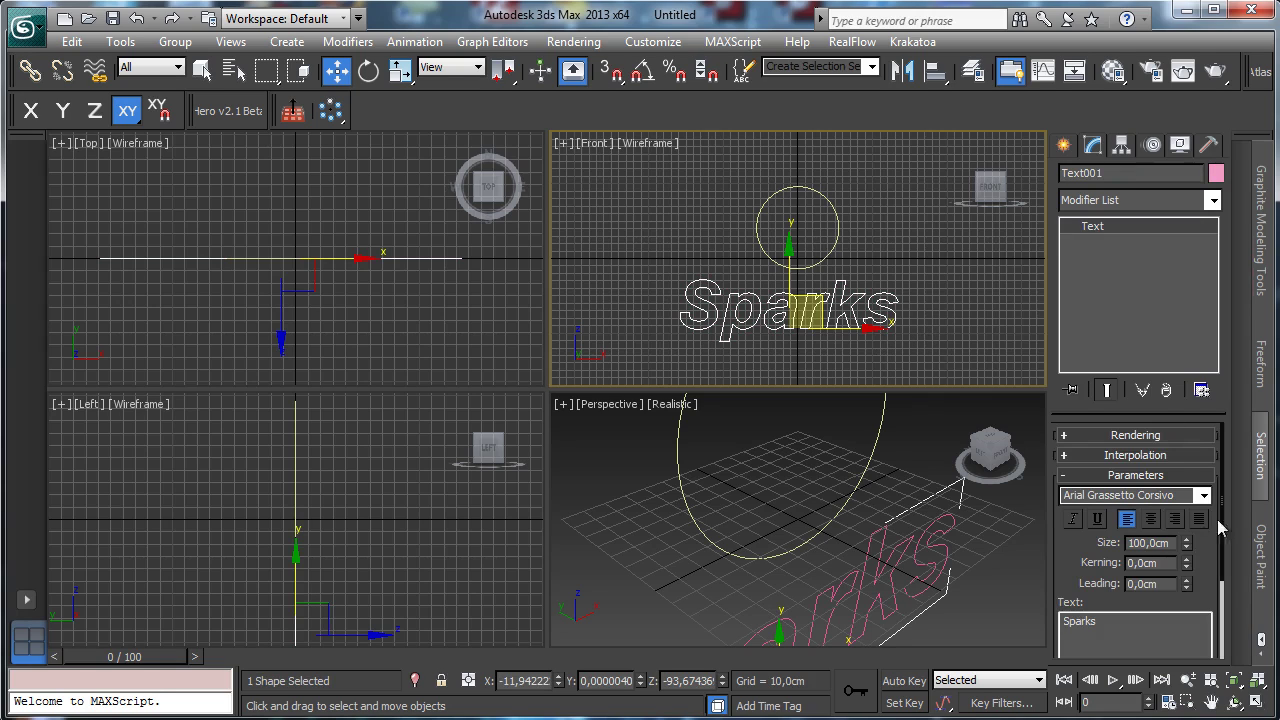
drag(1188, 568, 1173, 433)
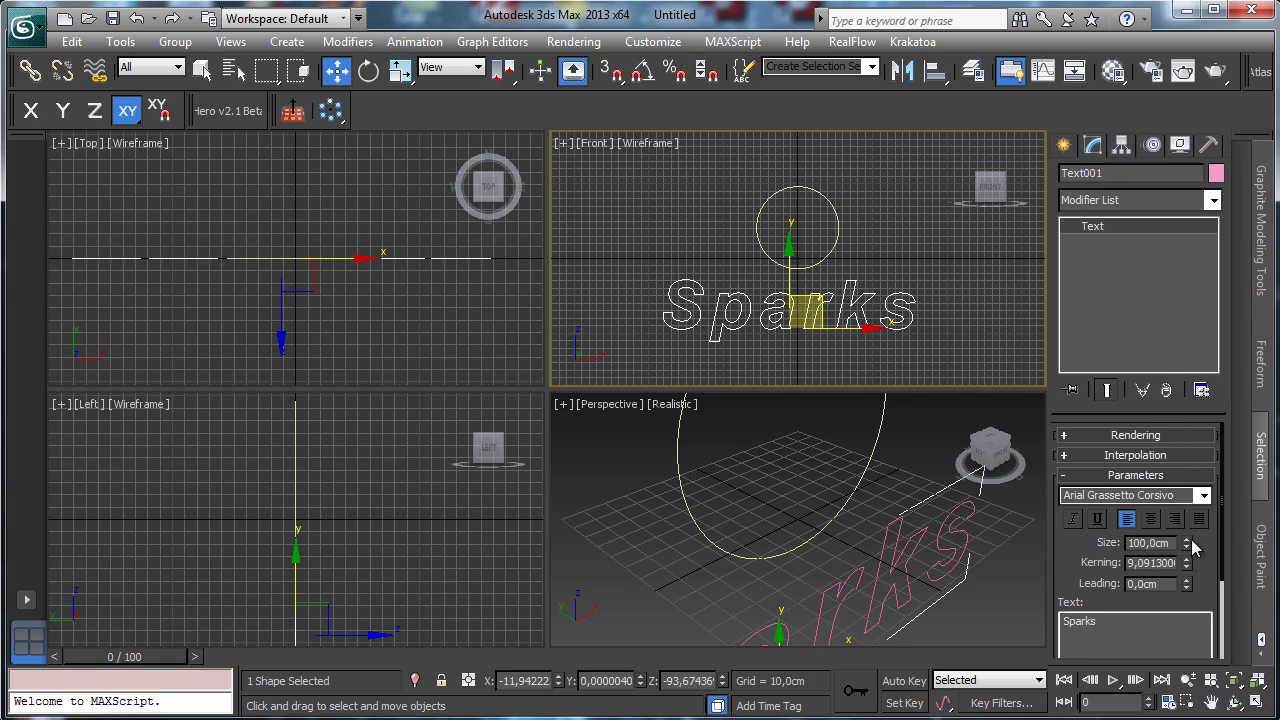
drag(1188, 543, 1192, 550)
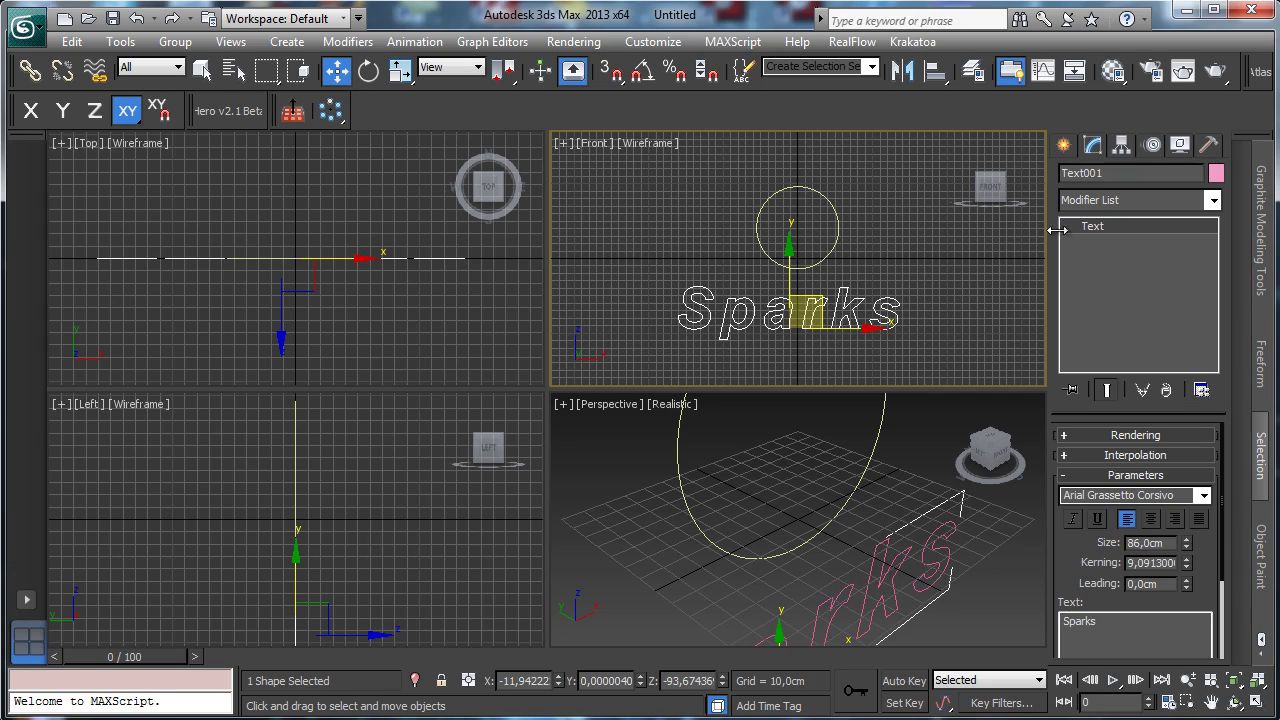
click(1065, 144)
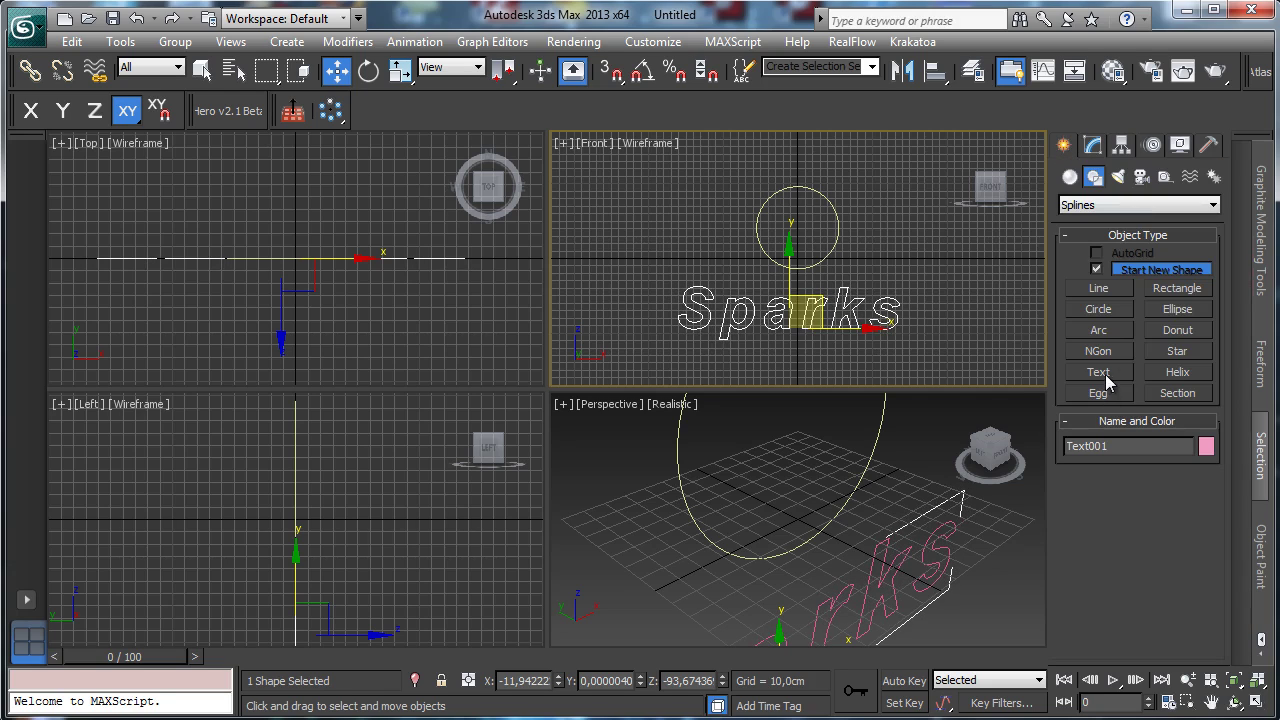
click(1105, 377)
Place a second text spline beside Sparks and change its text to '4'.
click(931, 344)
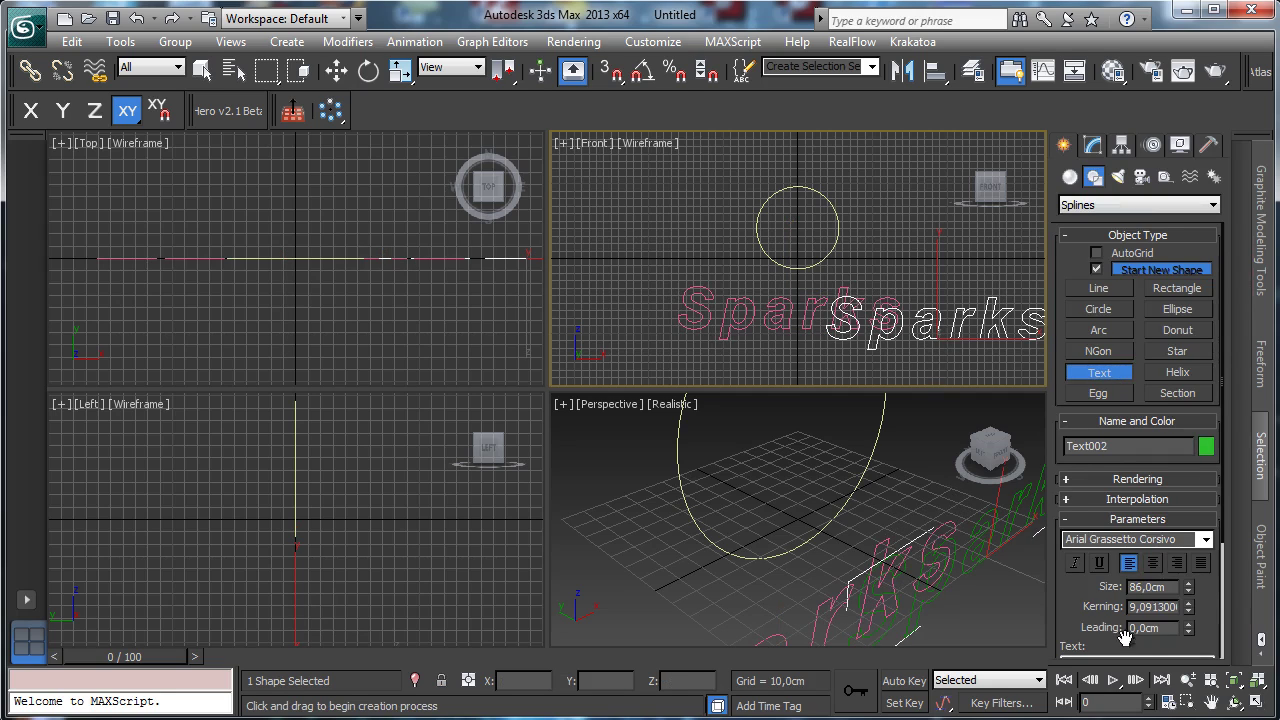
drag(1210, 607, 1208, 507)
double_click(1146, 571)
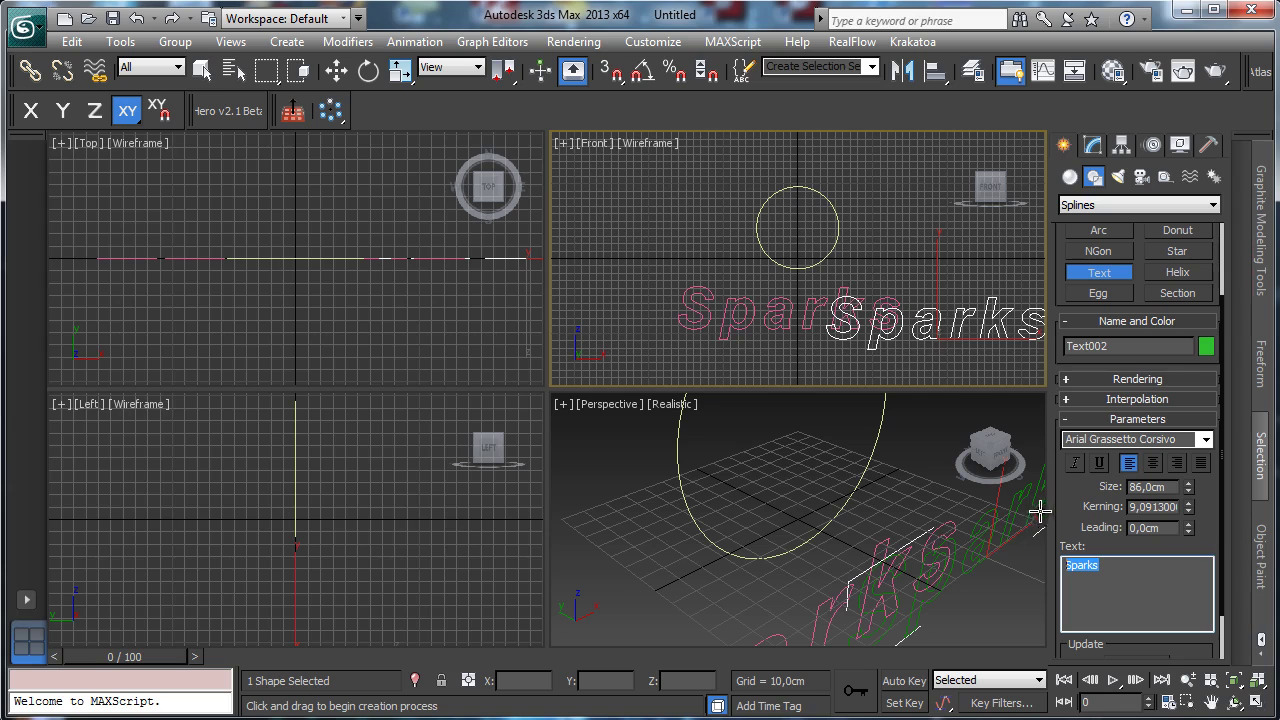
text(4)
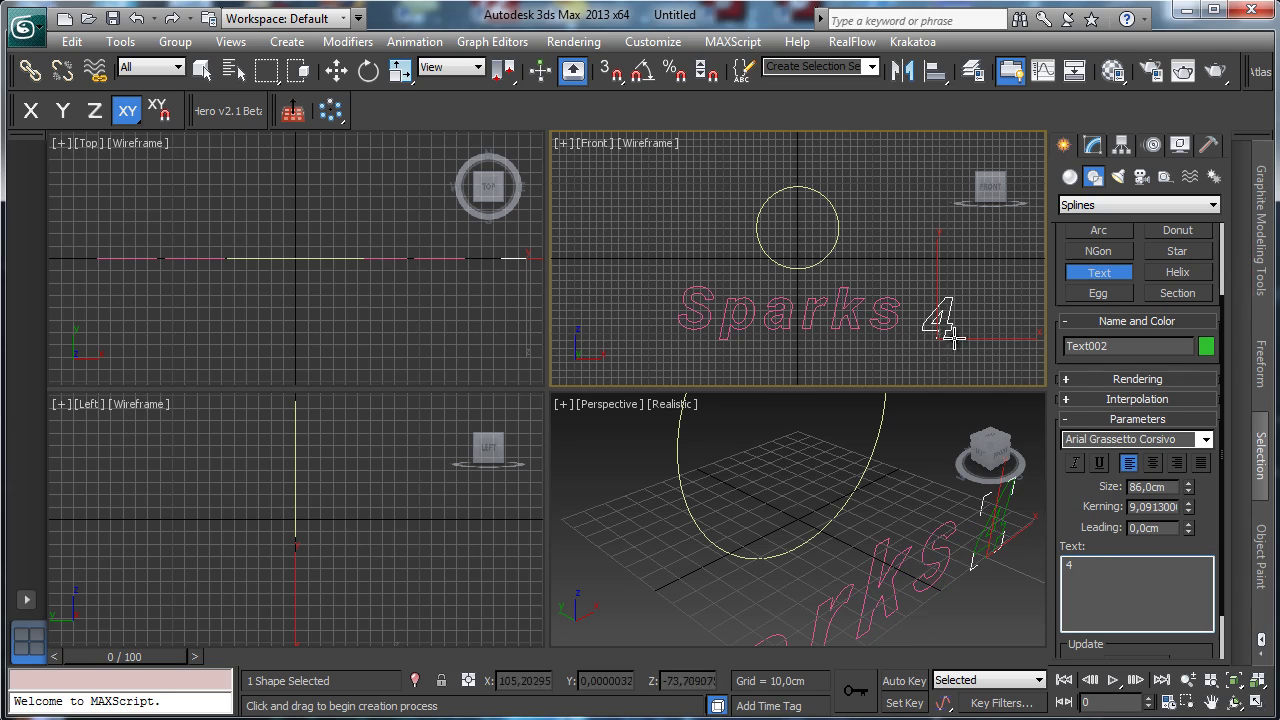
Set the 4 to Arial Grassetto at about 143.62 cm and move it down-left beside Sparks.
click(1206, 440)
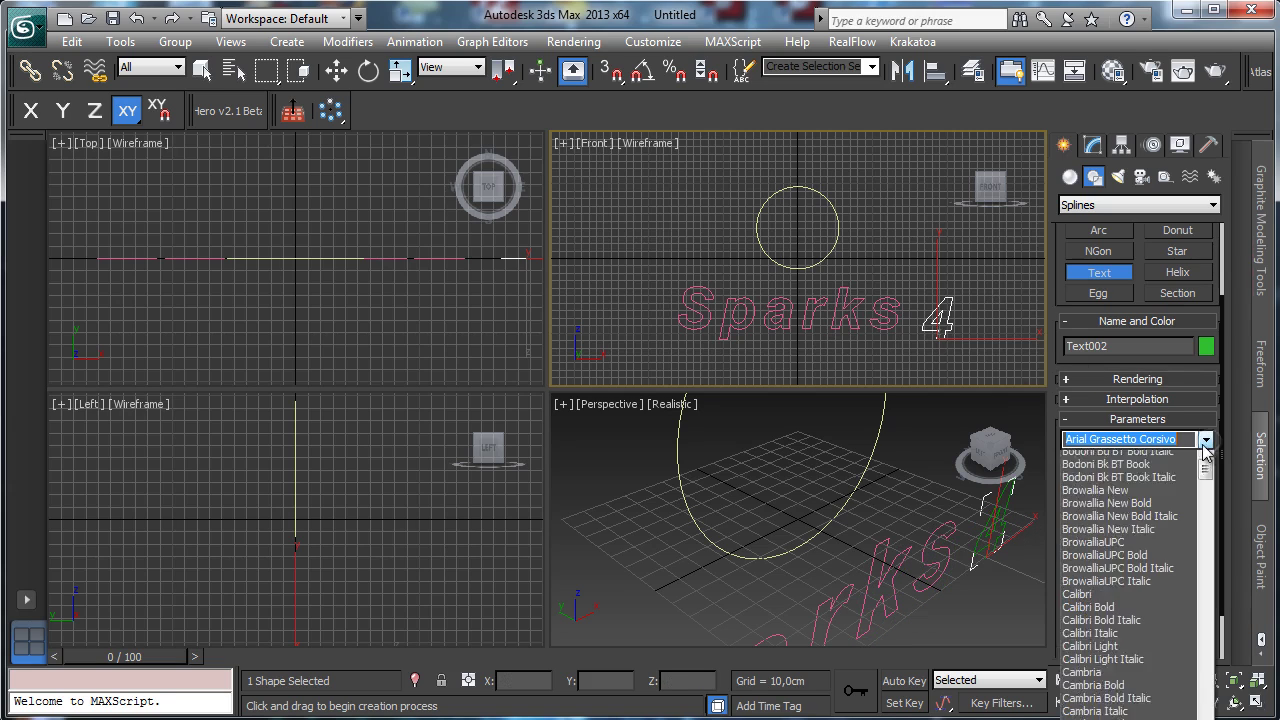
scroll(1208, 460, down, 3)
scroll(1208, 462, up, 3)
click(1208, 460)
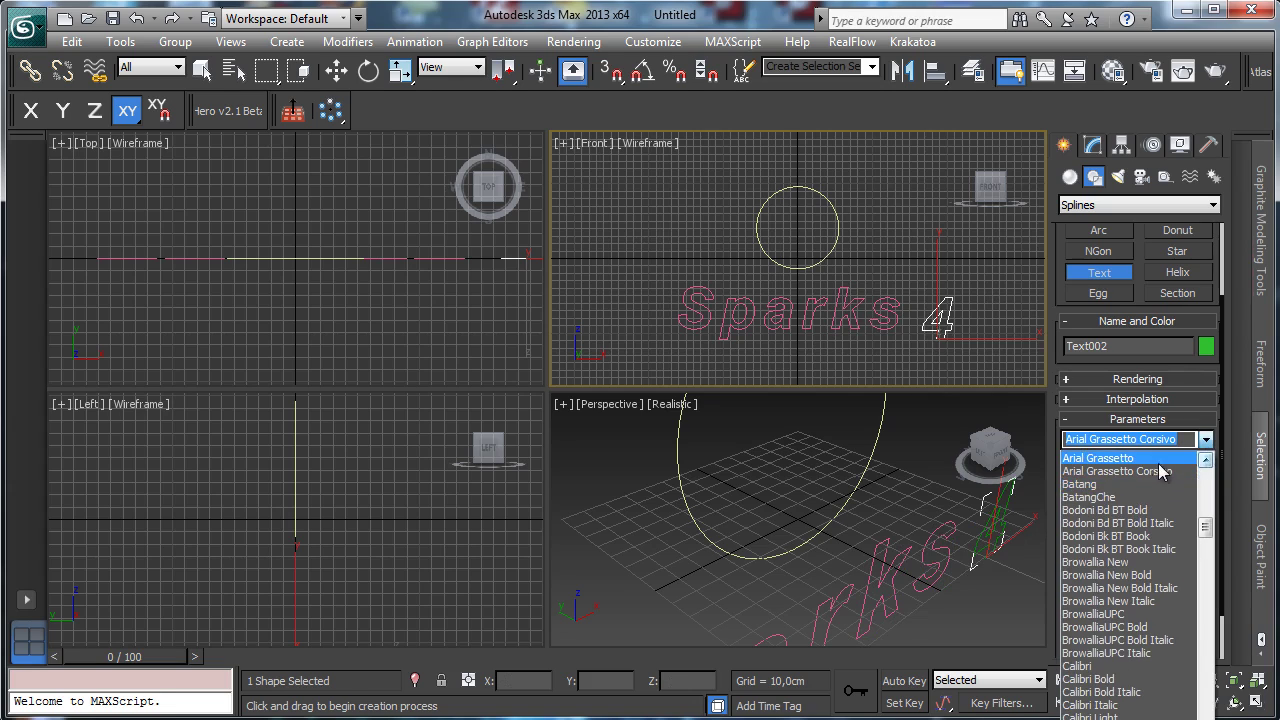
click(1150, 466)
drag(1189, 486, 1192, 416)
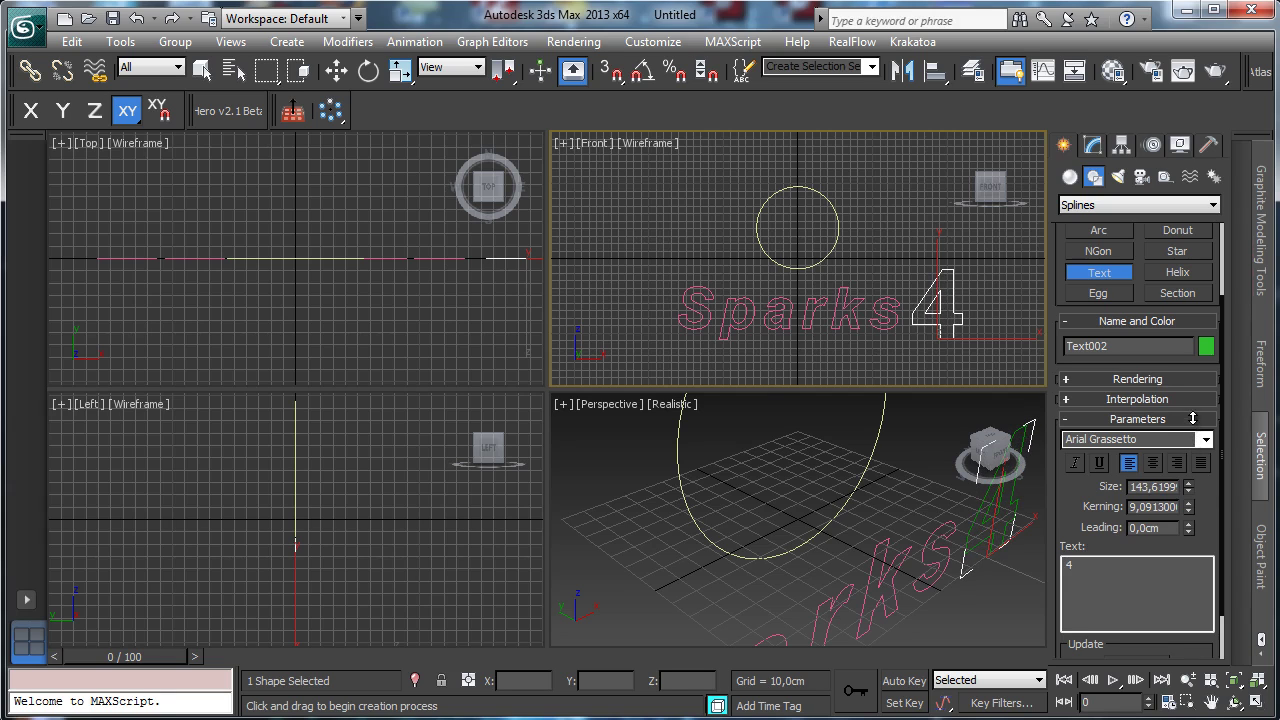
click(334, 72)
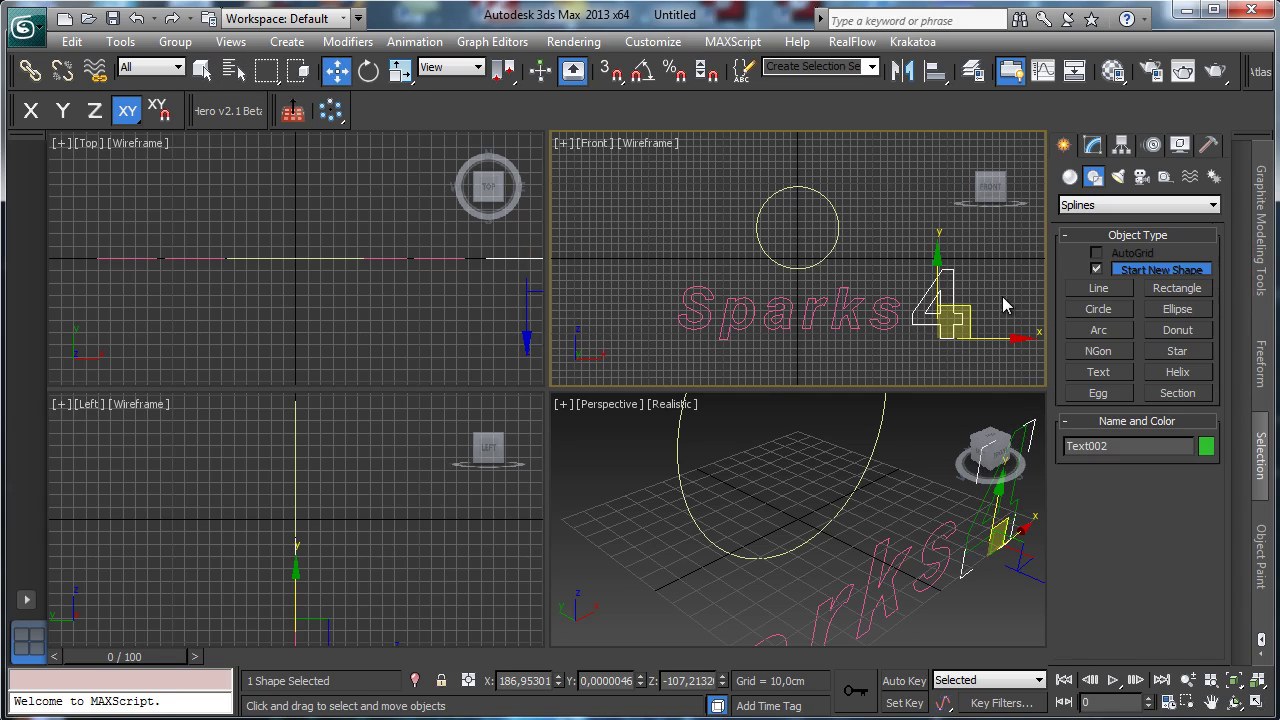
drag(971, 307, 948, 334)
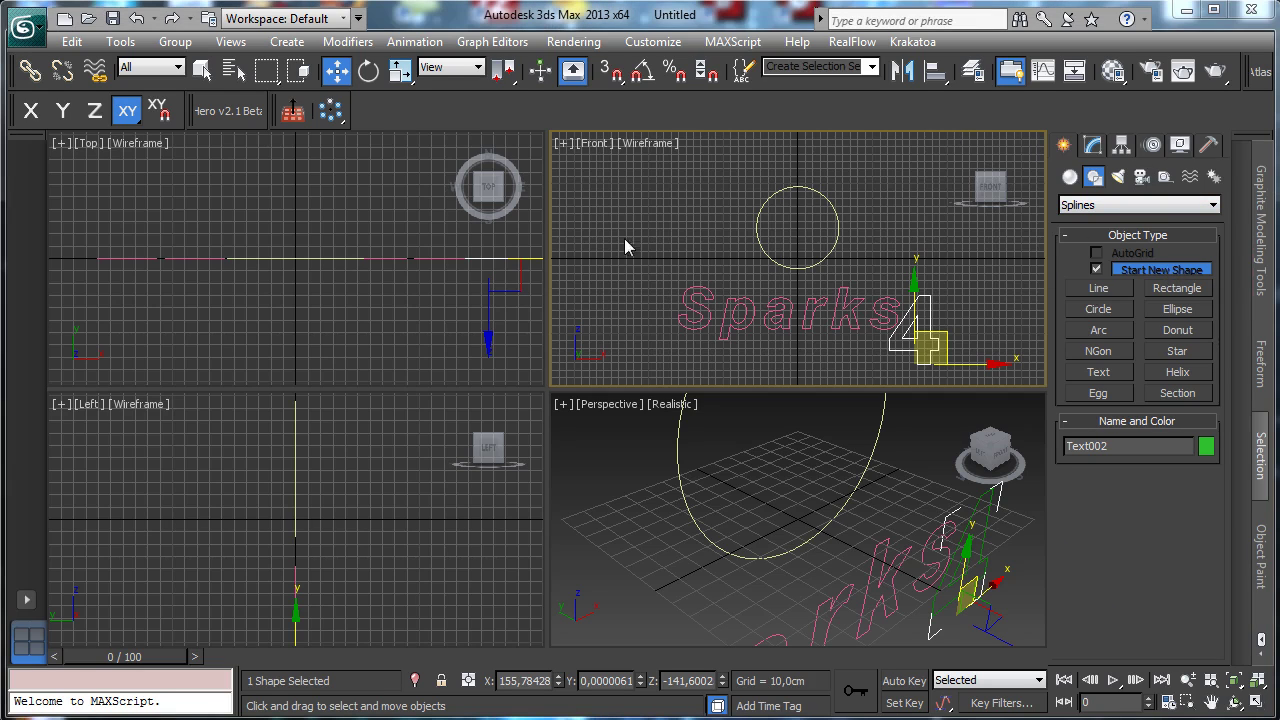
Clone the 55 cm circle in place as Circle002 and maximize the Front view.
click(836, 240)
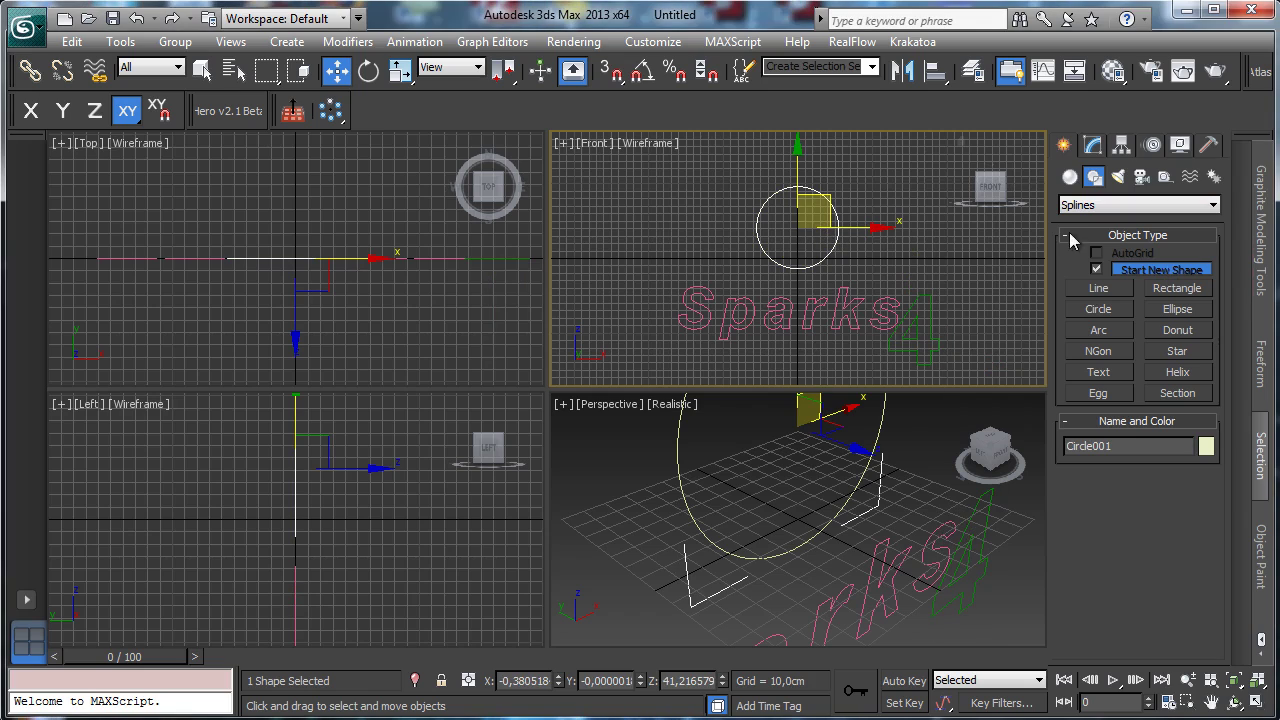
click(1093, 146)
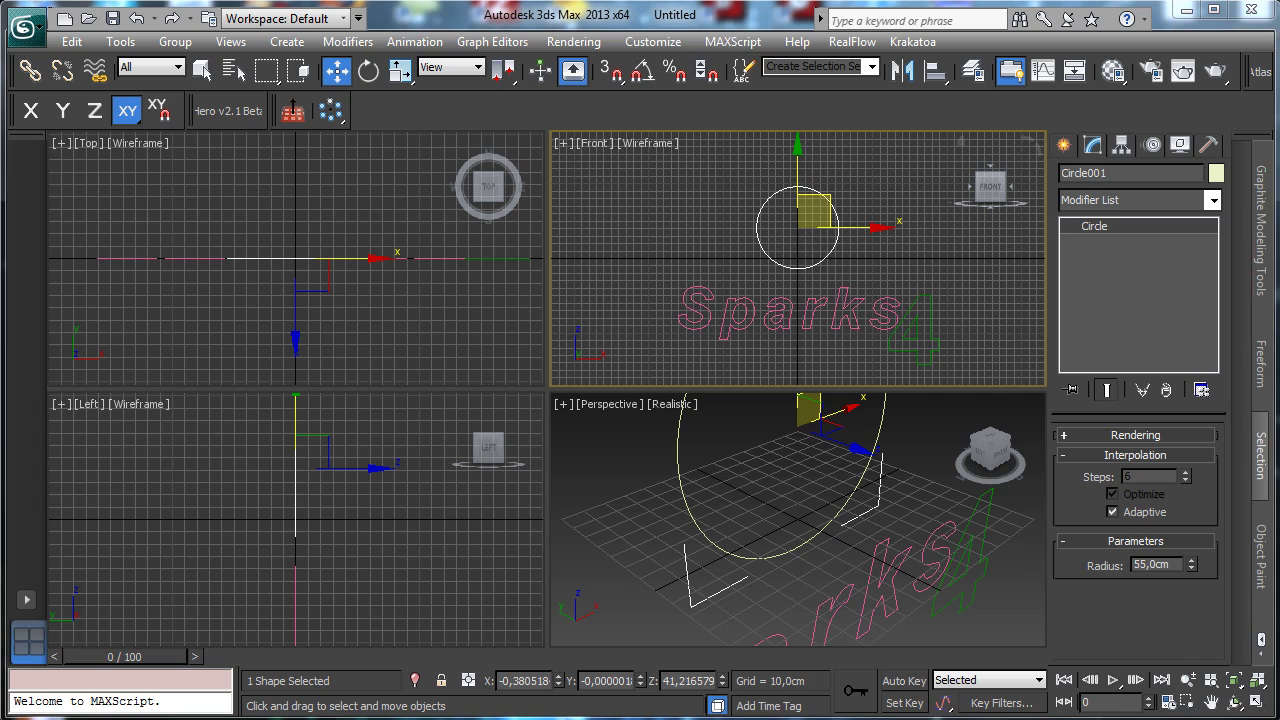
click(1064, 145)
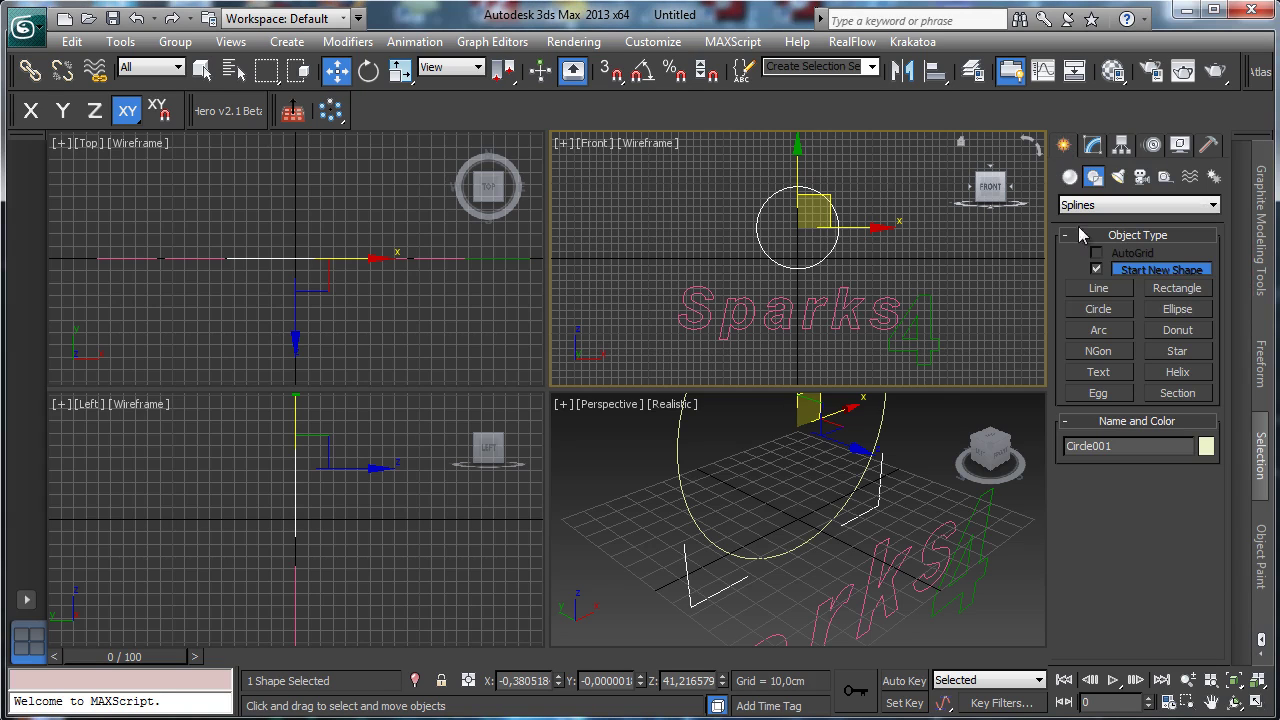
click(1092, 146)
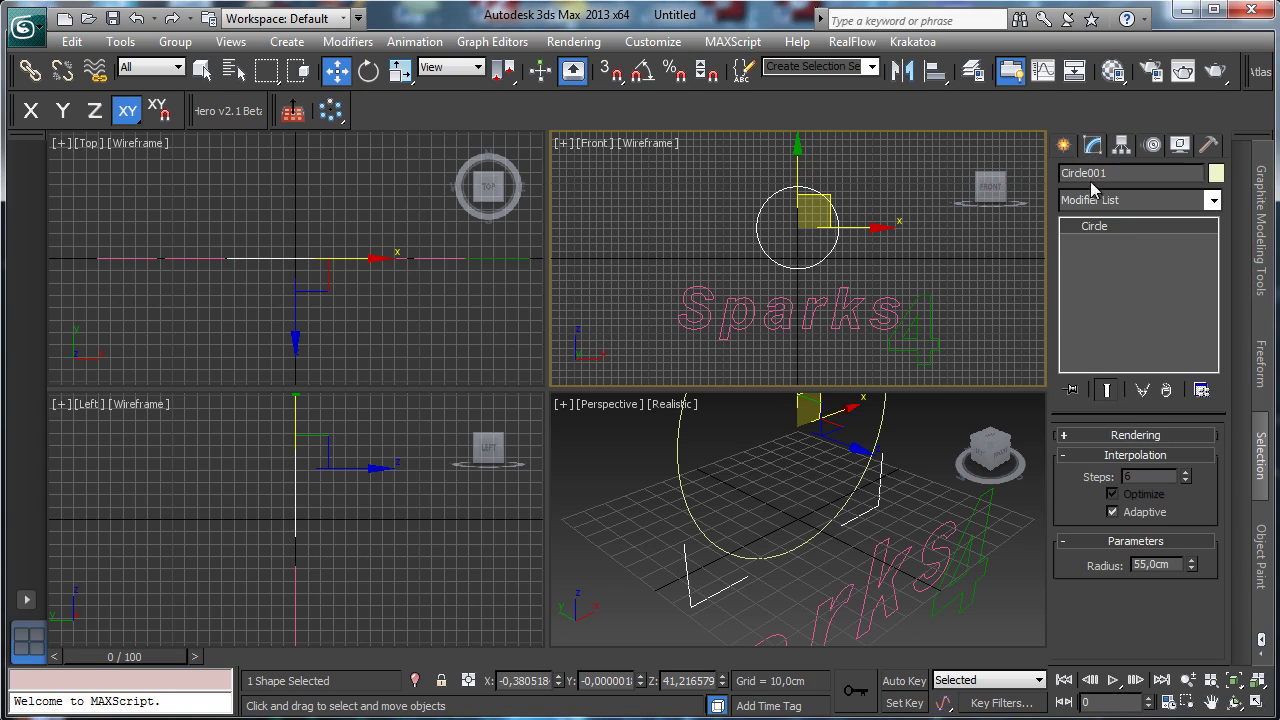
click(72, 42)
click(108, 193)
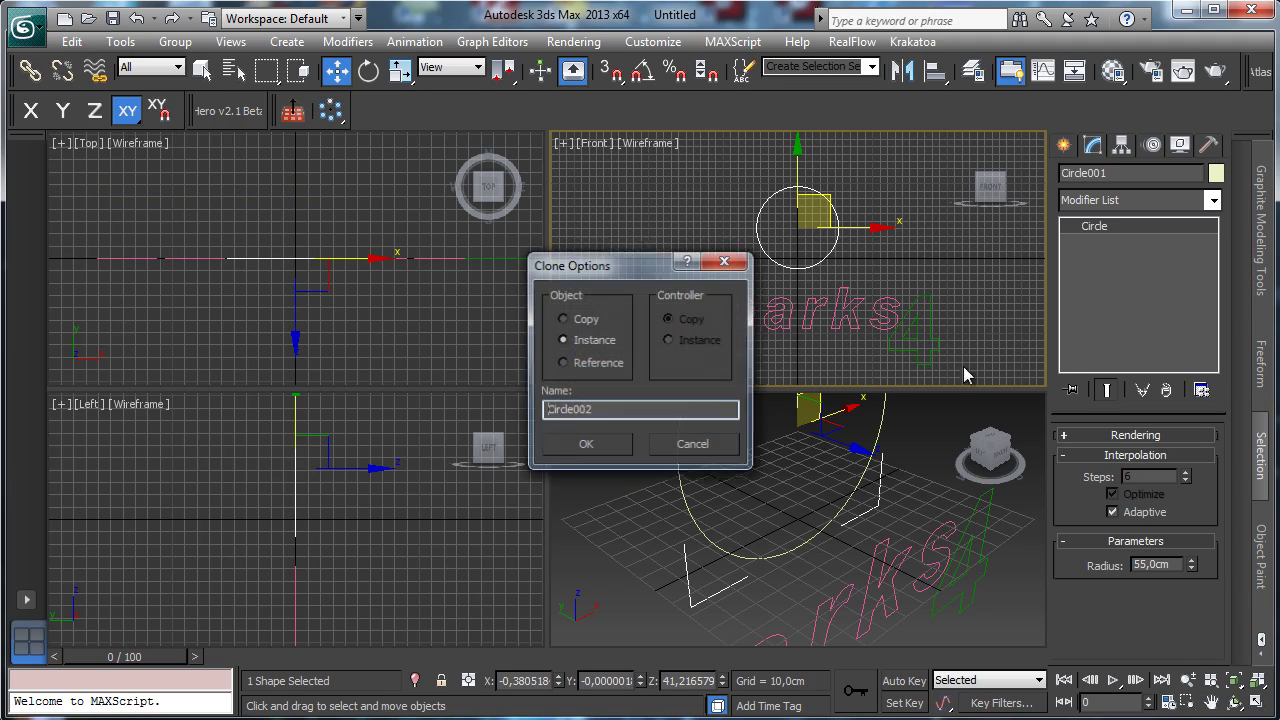
click(600, 443)
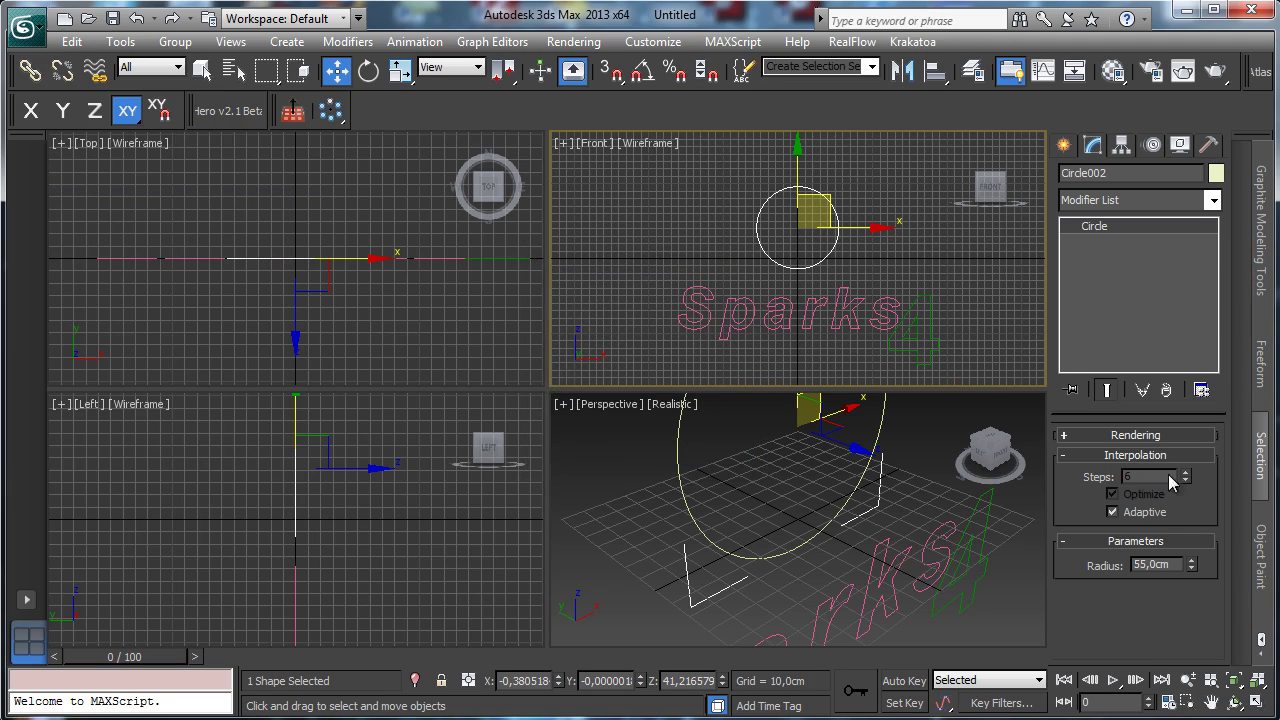
click(1255, 704)
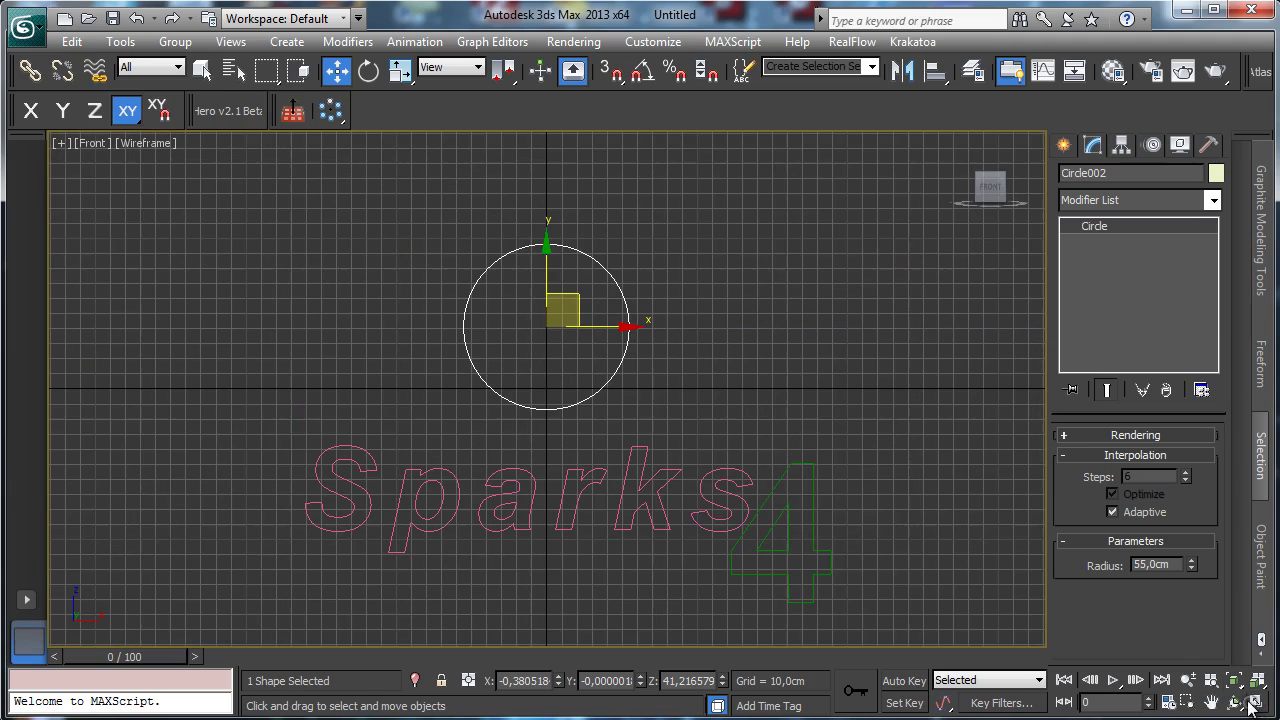
Zoom and pan to frame the circle, then convert Circle002 to an Editable Spline.
click(1187, 680)
drag(486, 349, 500, 275)
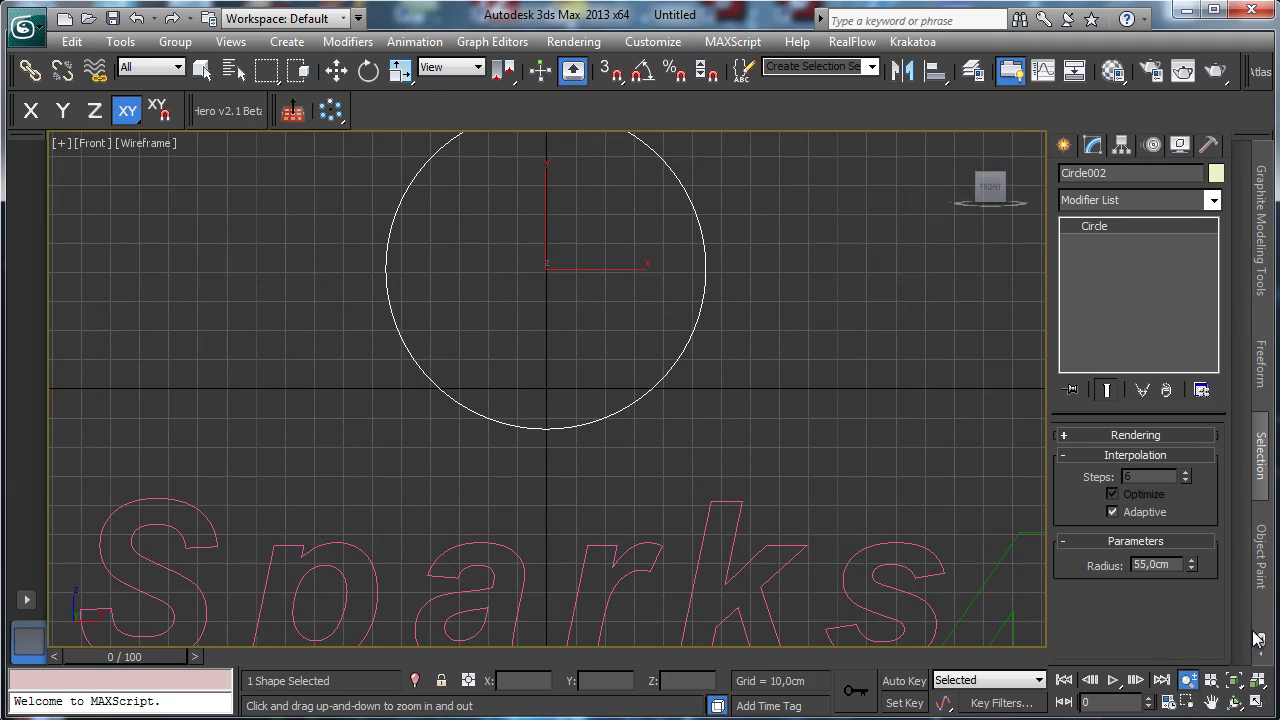
click(1210, 703)
drag(797, 379, 916, 391)
right_click(686, 340)
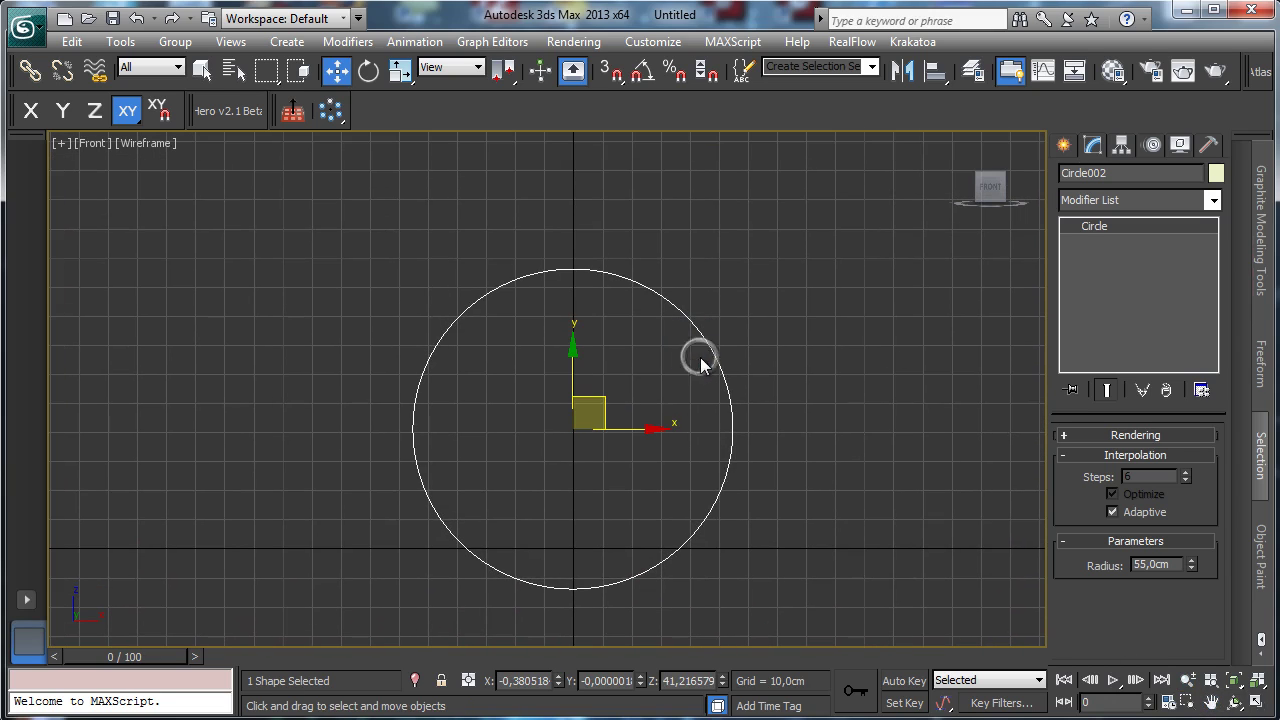
right_click(698, 352)
mouse_move(790, 538)
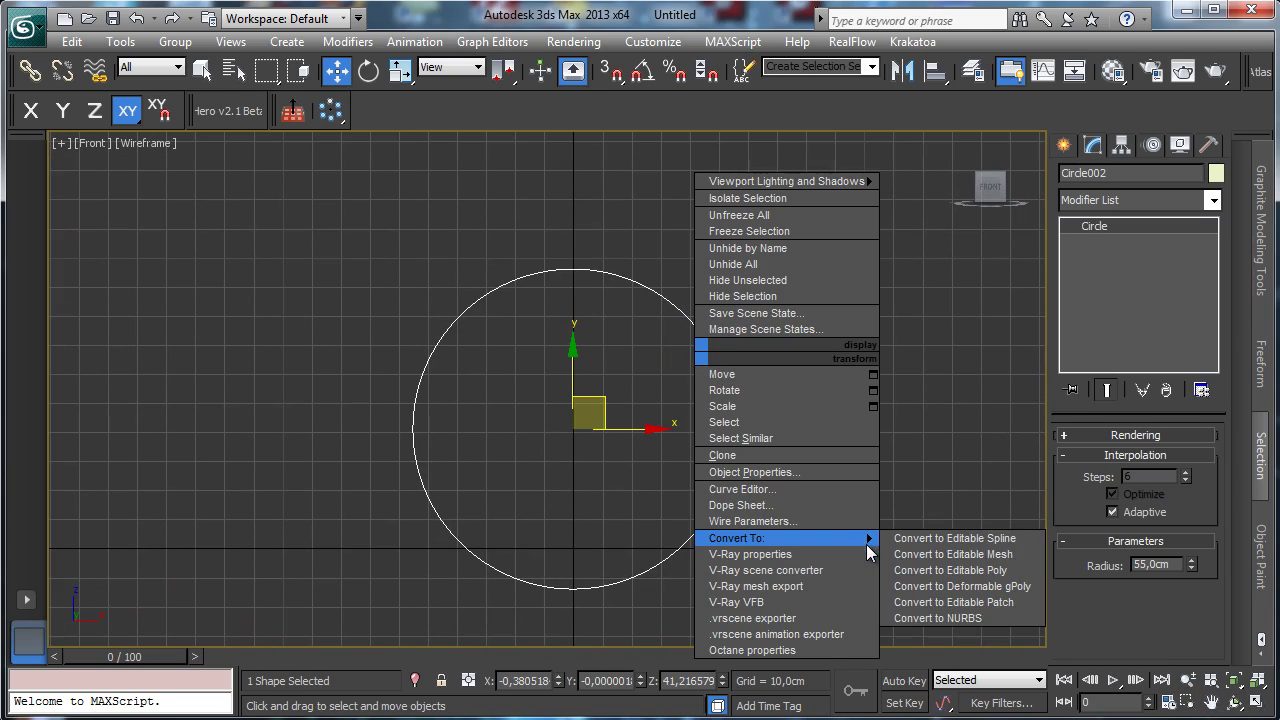
click(966, 538)
Check the spline's left segments, then switch to Vertex sub-object mode.
click(1135, 503)
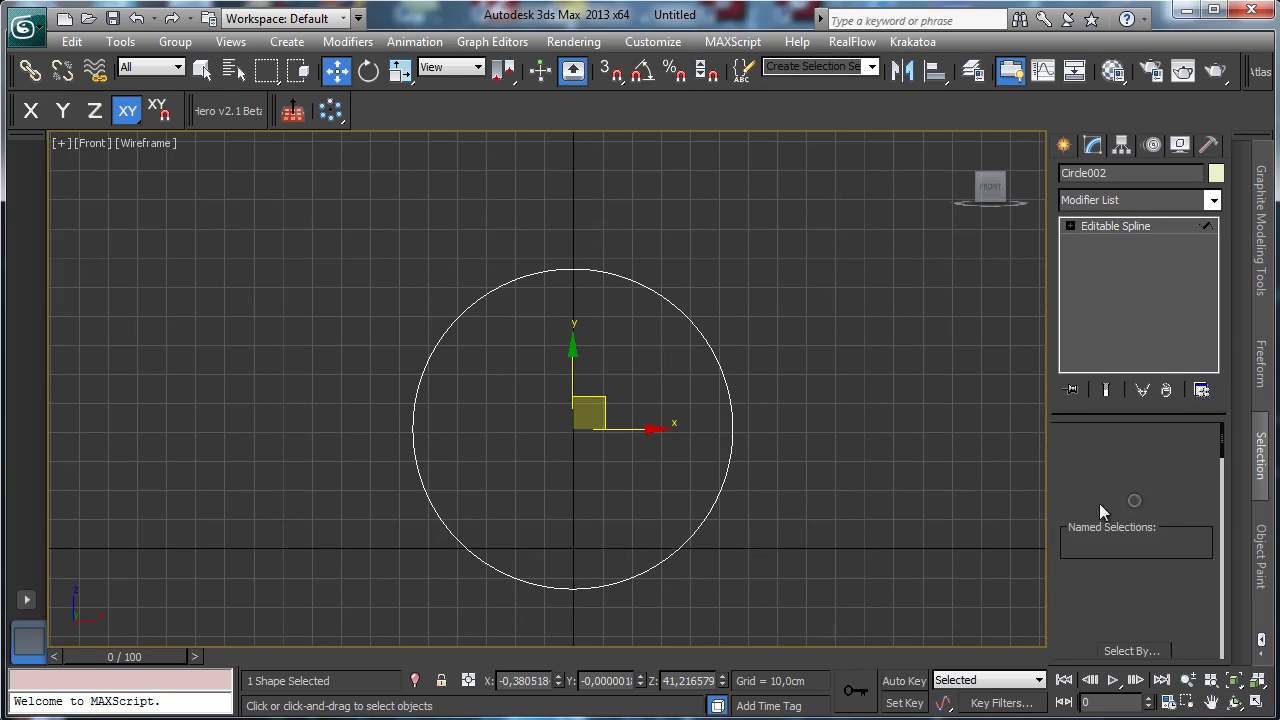
click(503, 289)
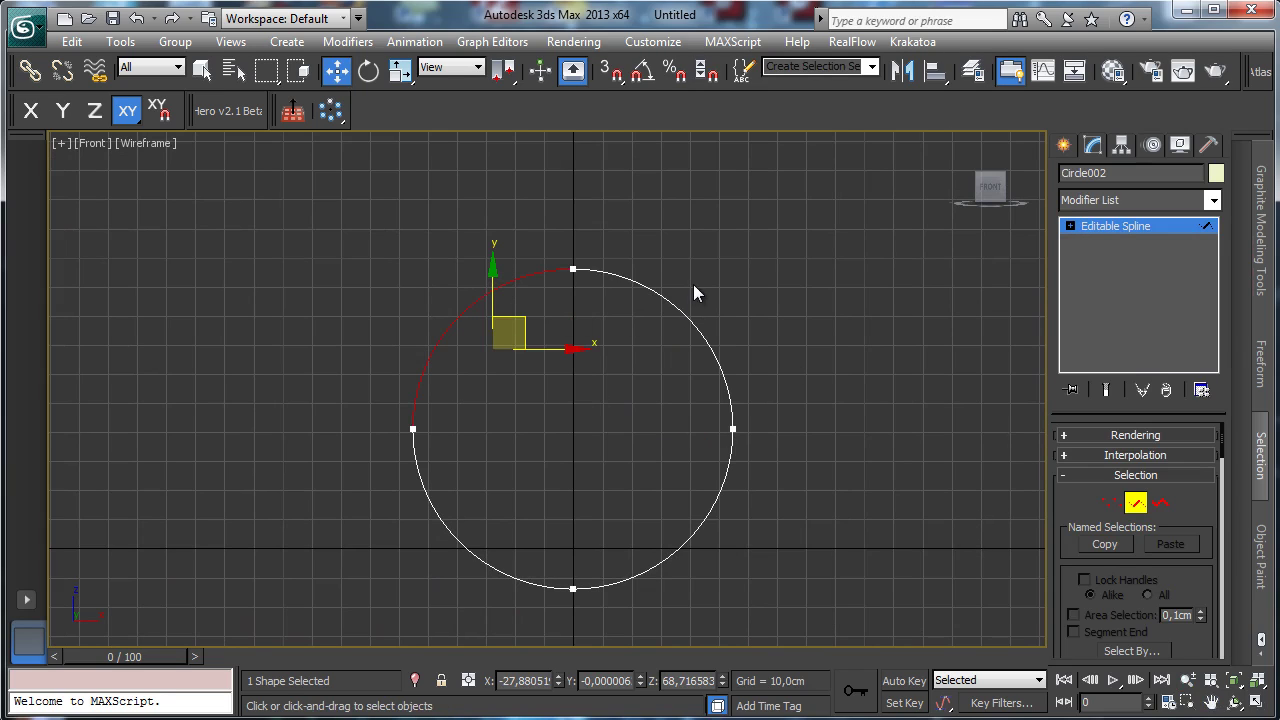
click(694, 283)
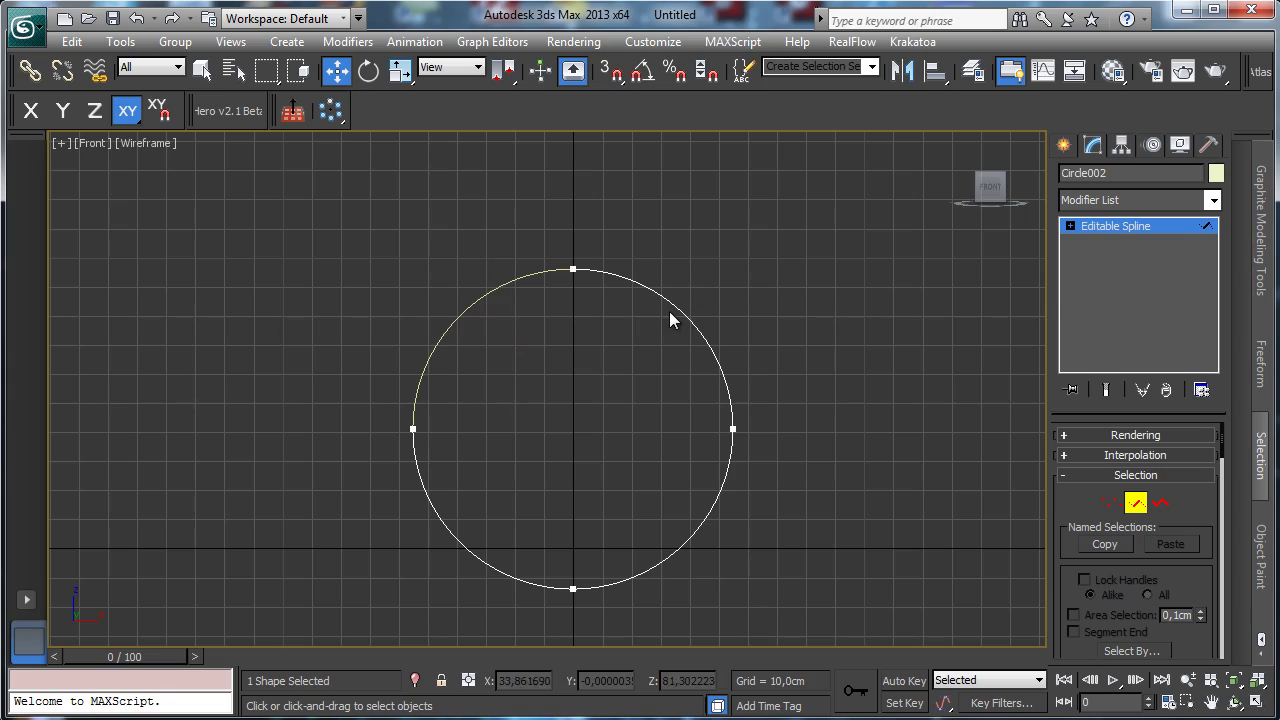
click(440, 512)
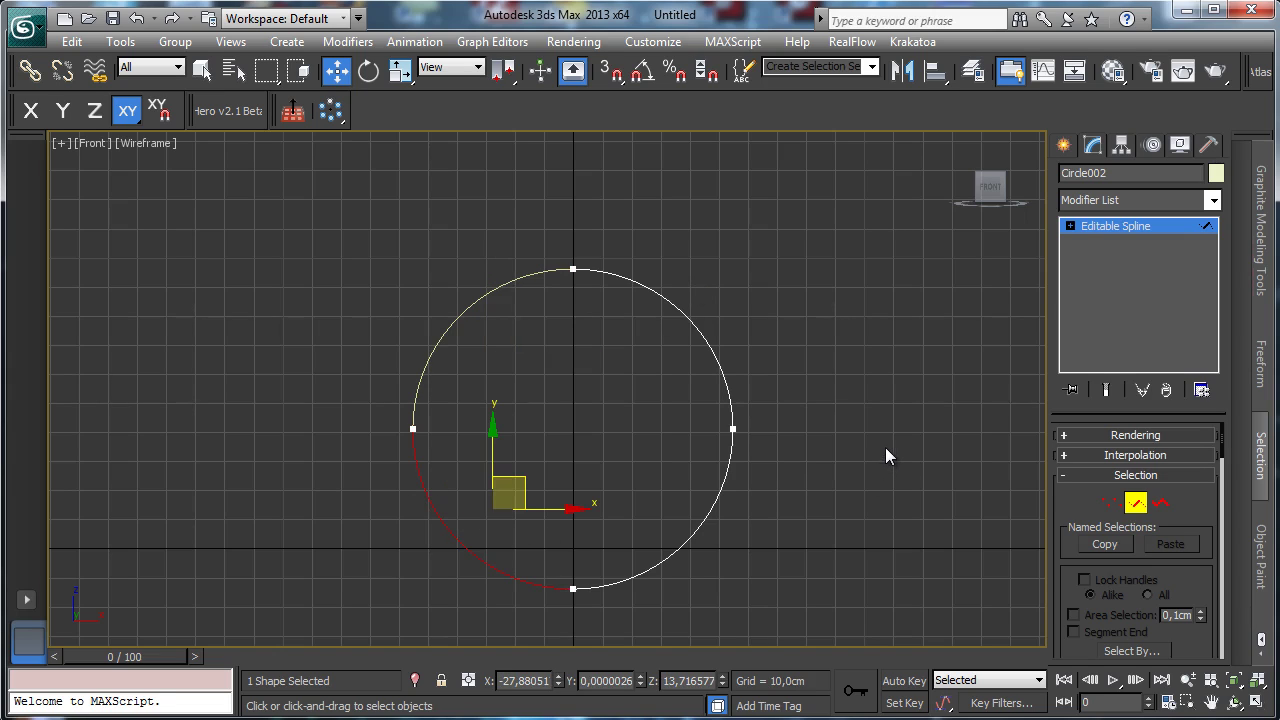
click(1108, 503)
scroll(1200, 581, down, 10)
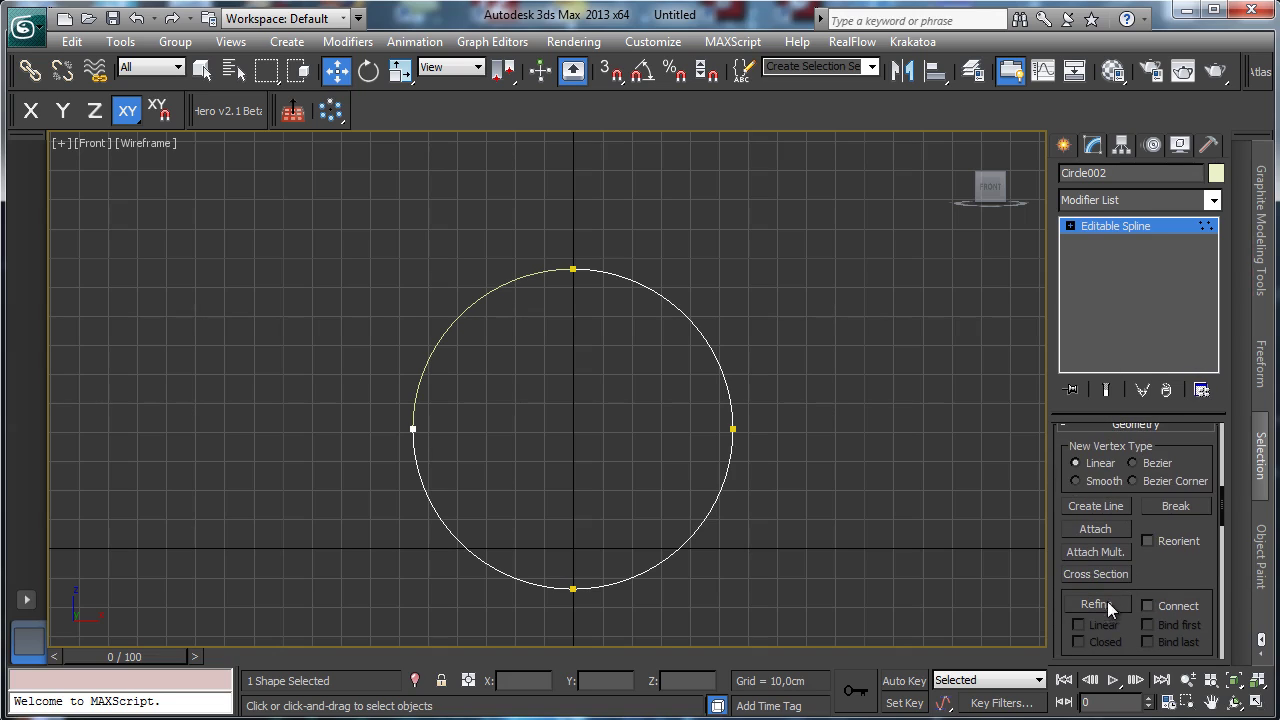
Refine new vertices onto the circle's upper-right and lower-left edges.
click(1097, 604)
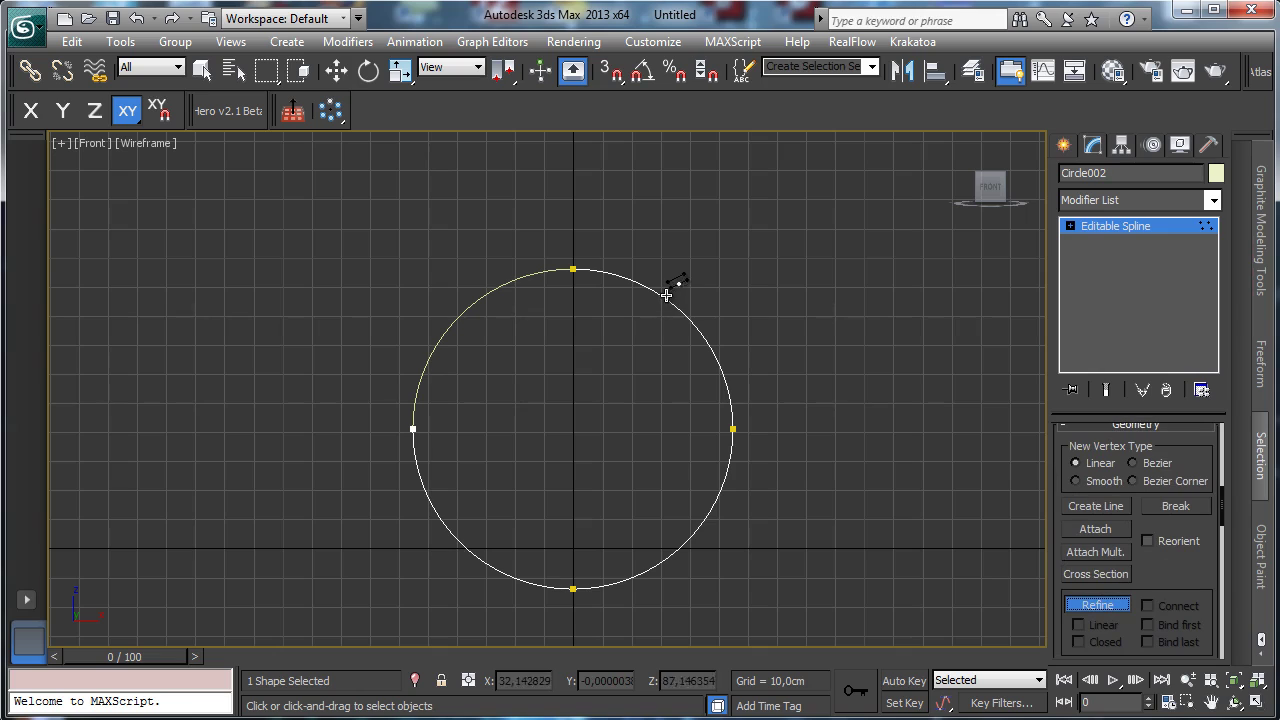
click(667, 299)
click(518, 579)
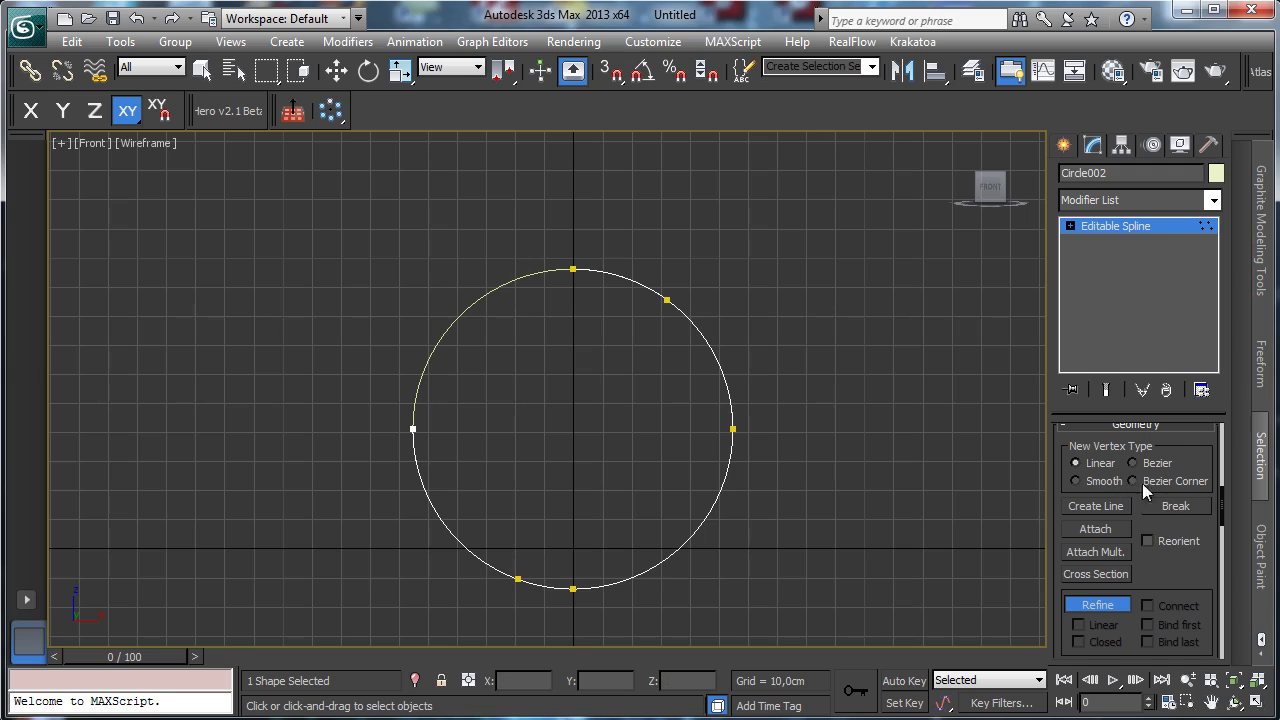
click(1096, 605)
scroll(1180, 580, up, 5)
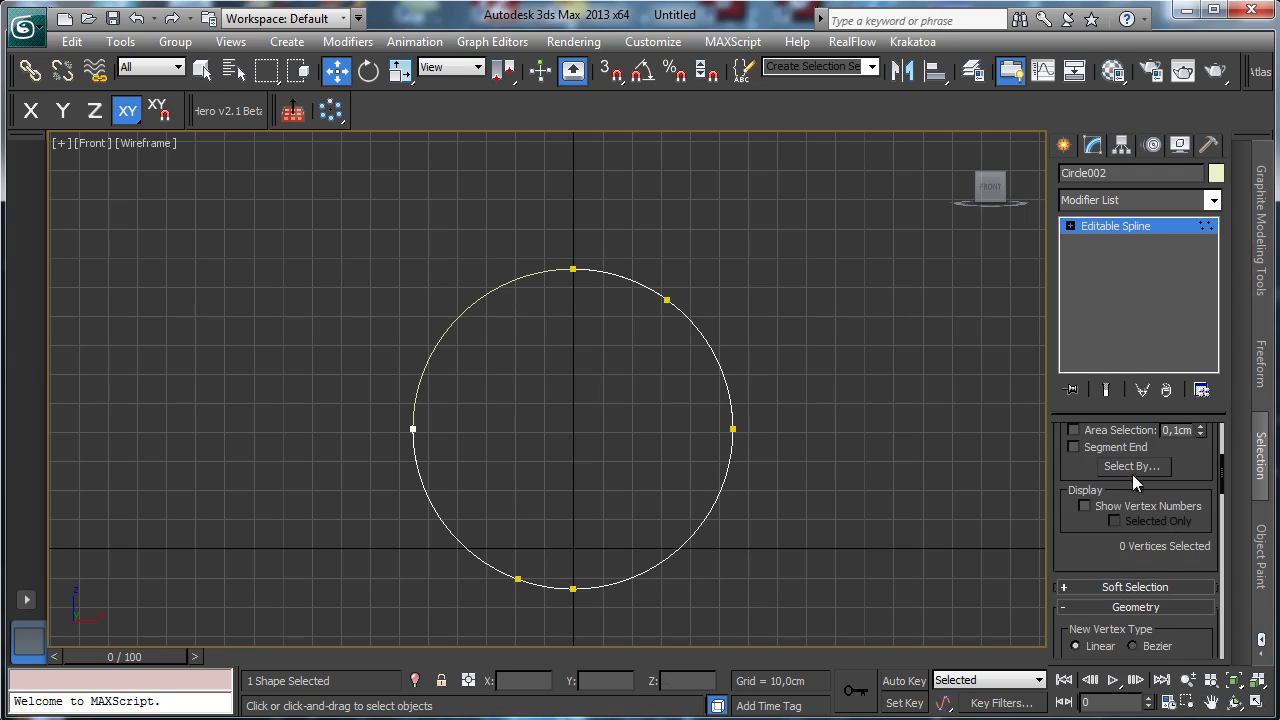
scroll(1192, 601, up, 2)
In Segment mode, select and inspect the lower-left and top-right segments.
click(1135, 503)
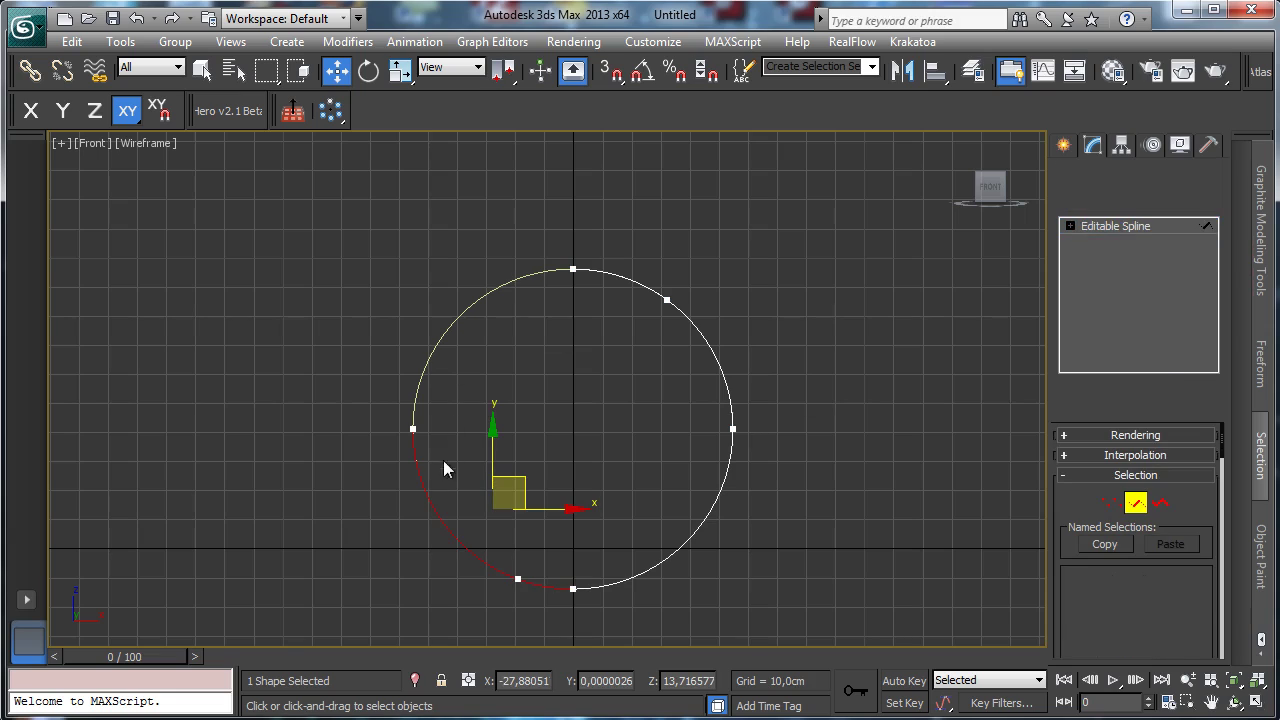
click(427, 488)
click(427, 488)
click(560, 430)
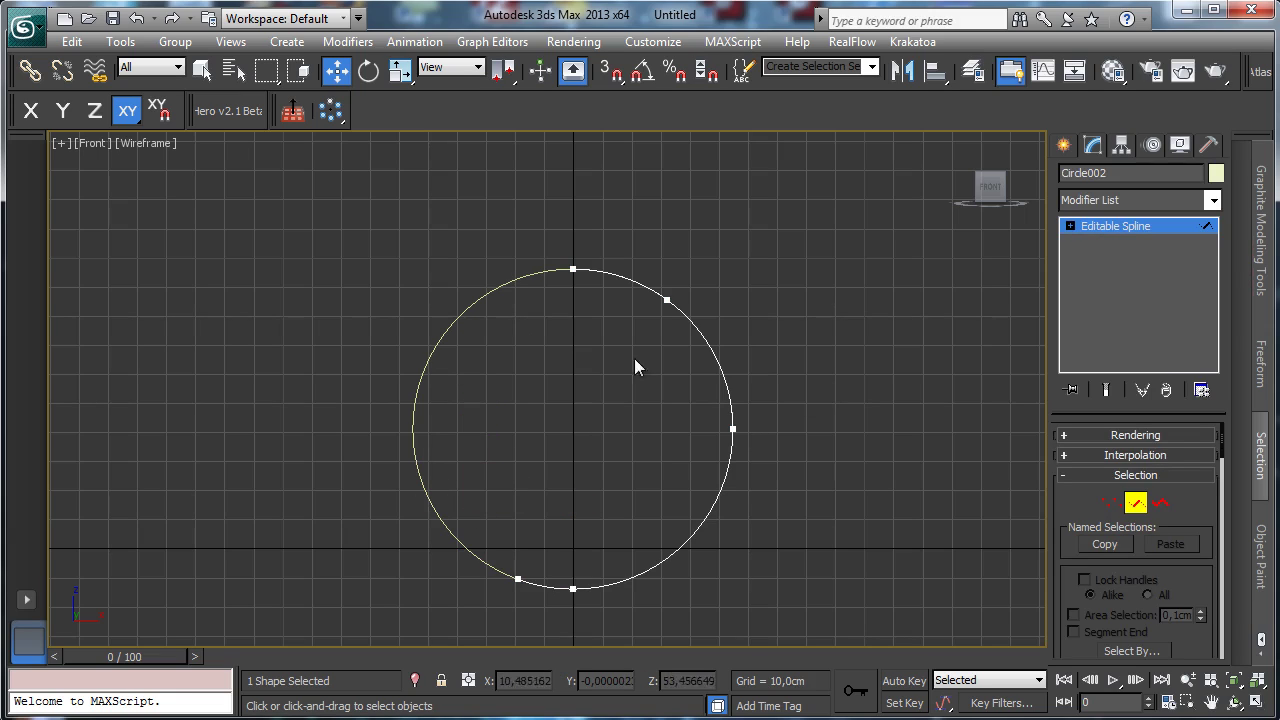
click(620, 276)
click(900, 260)
Draw a curved line within Circle002 from its upper-right vertex down to the lower-left edge.
click(1065, 145)
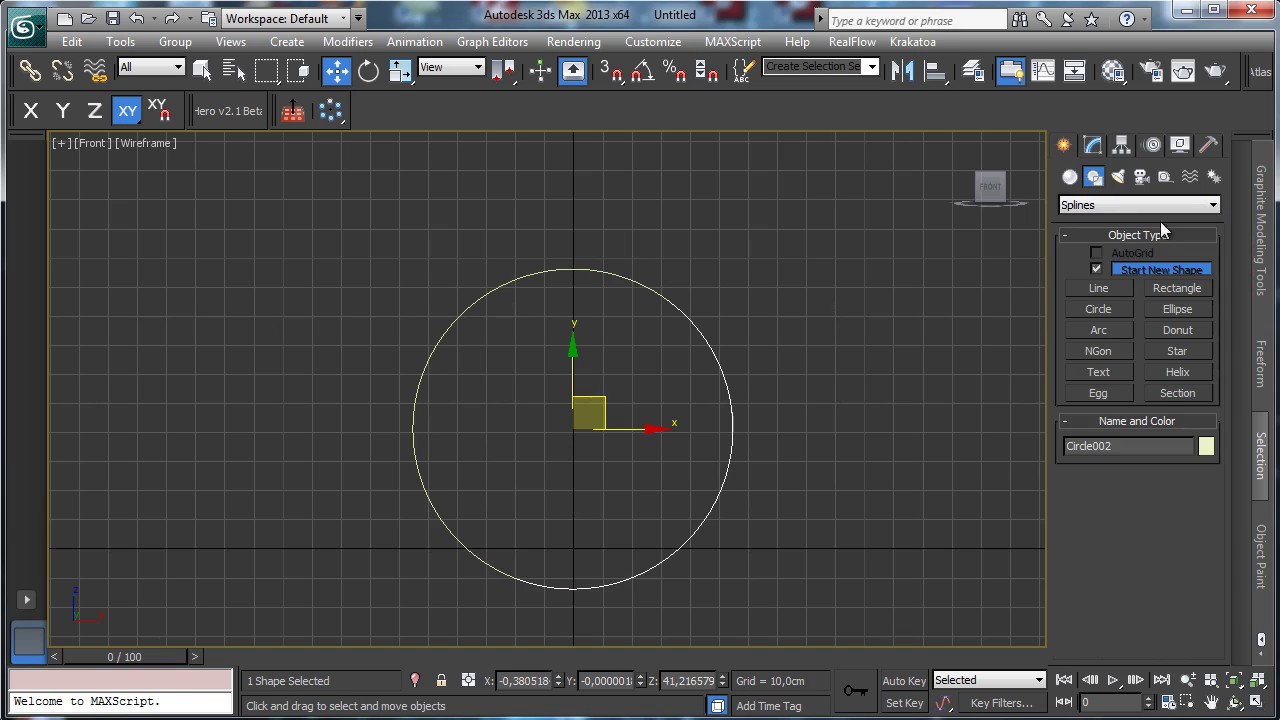
click(1092, 289)
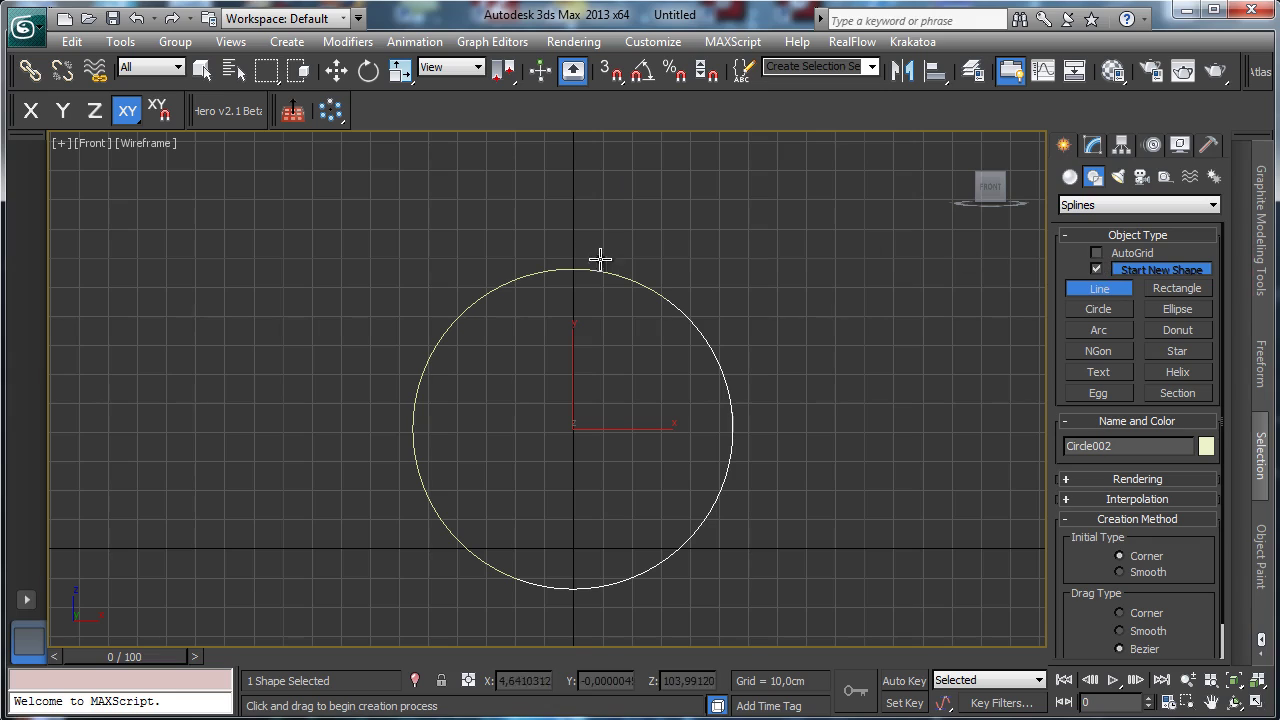
click(1097, 269)
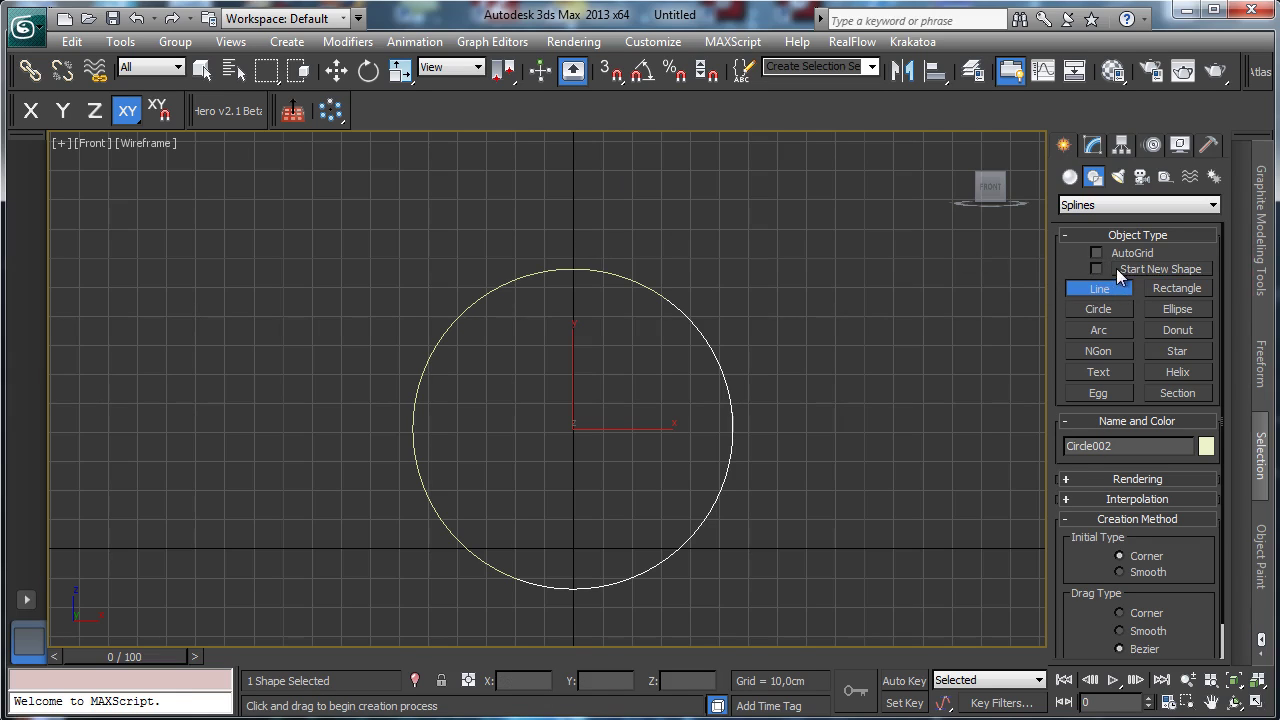
click(665, 298)
drag(631, 326, 628, 348)
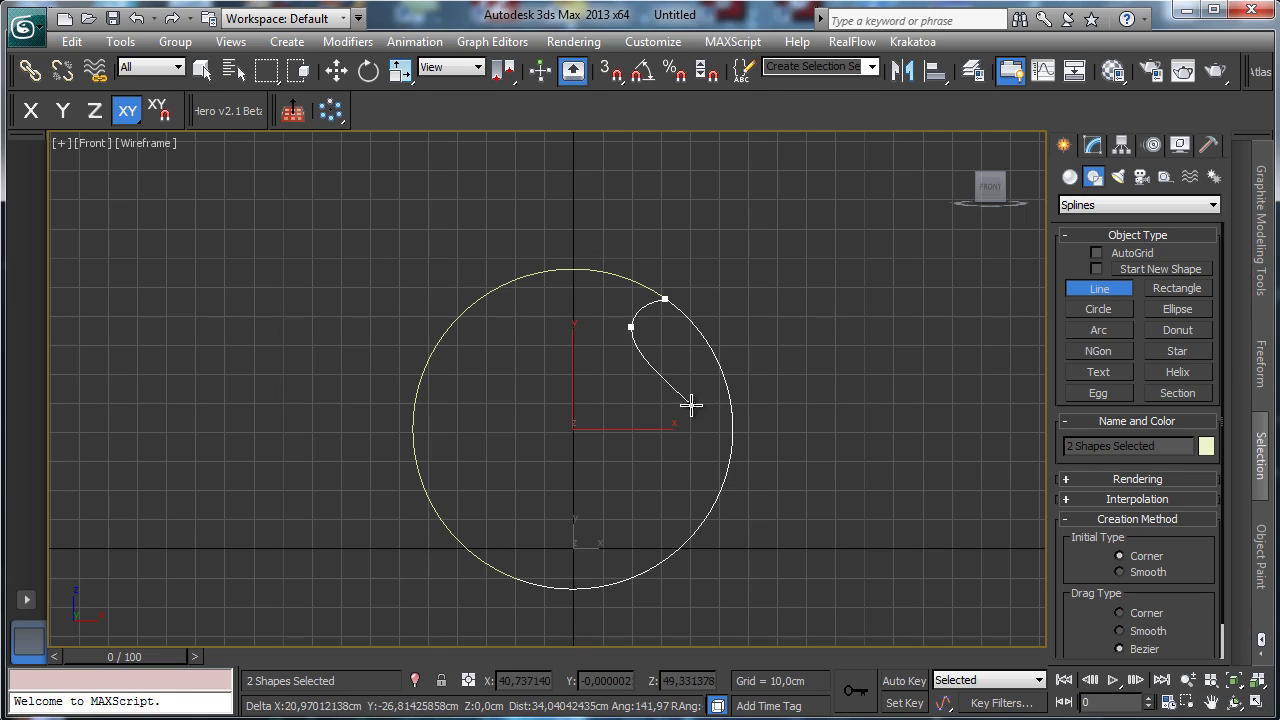
drag(680, 433, 683, 463)
click(649, 512)
click(605, 557)
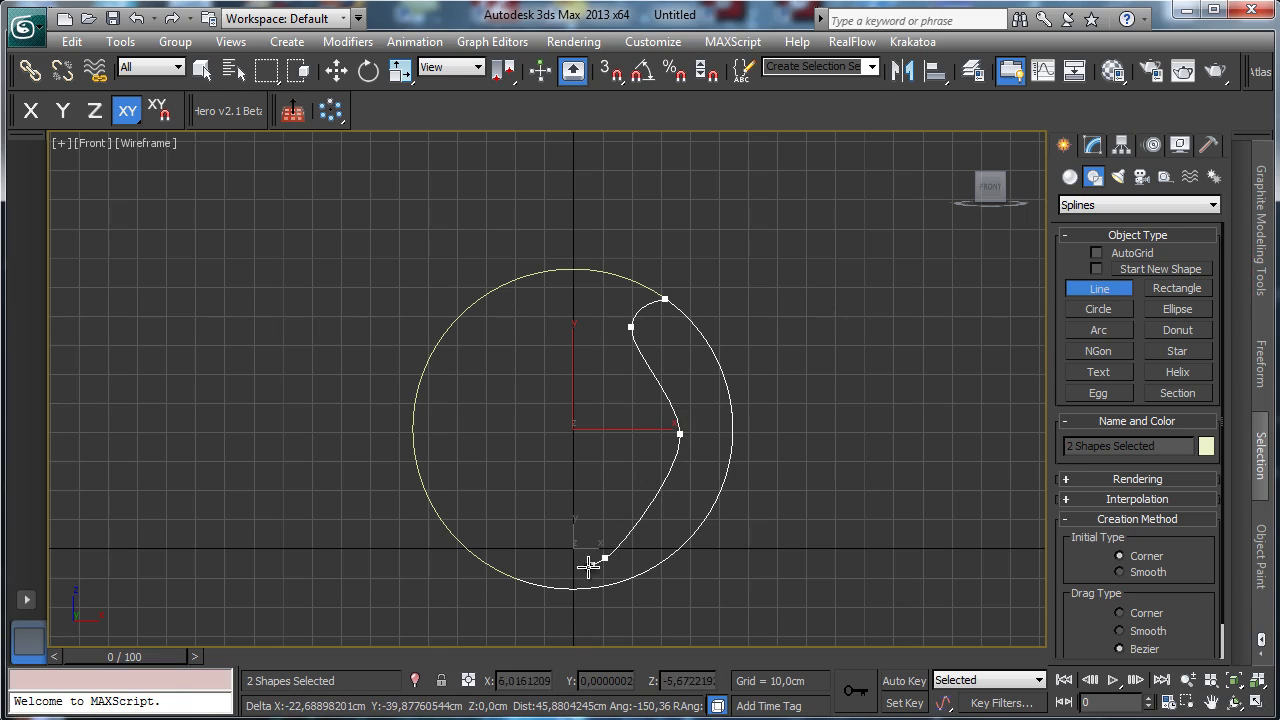
click(511, 573)
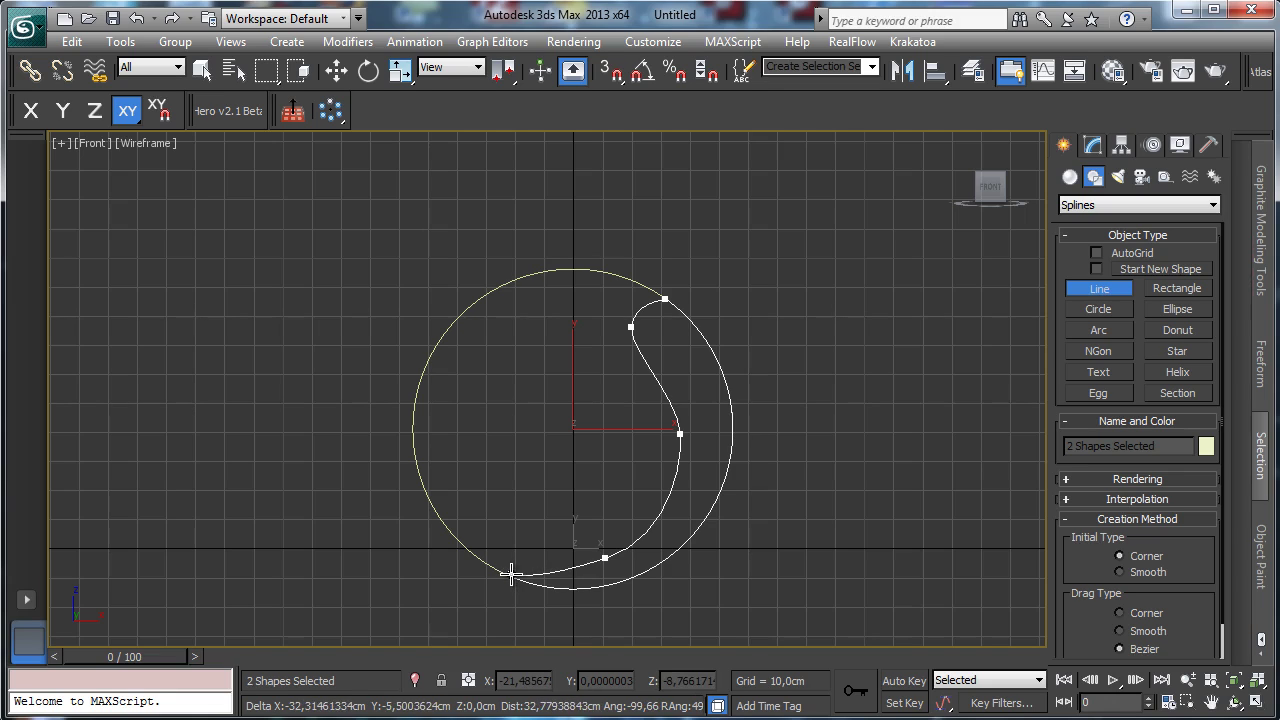
right_click(551, 431)
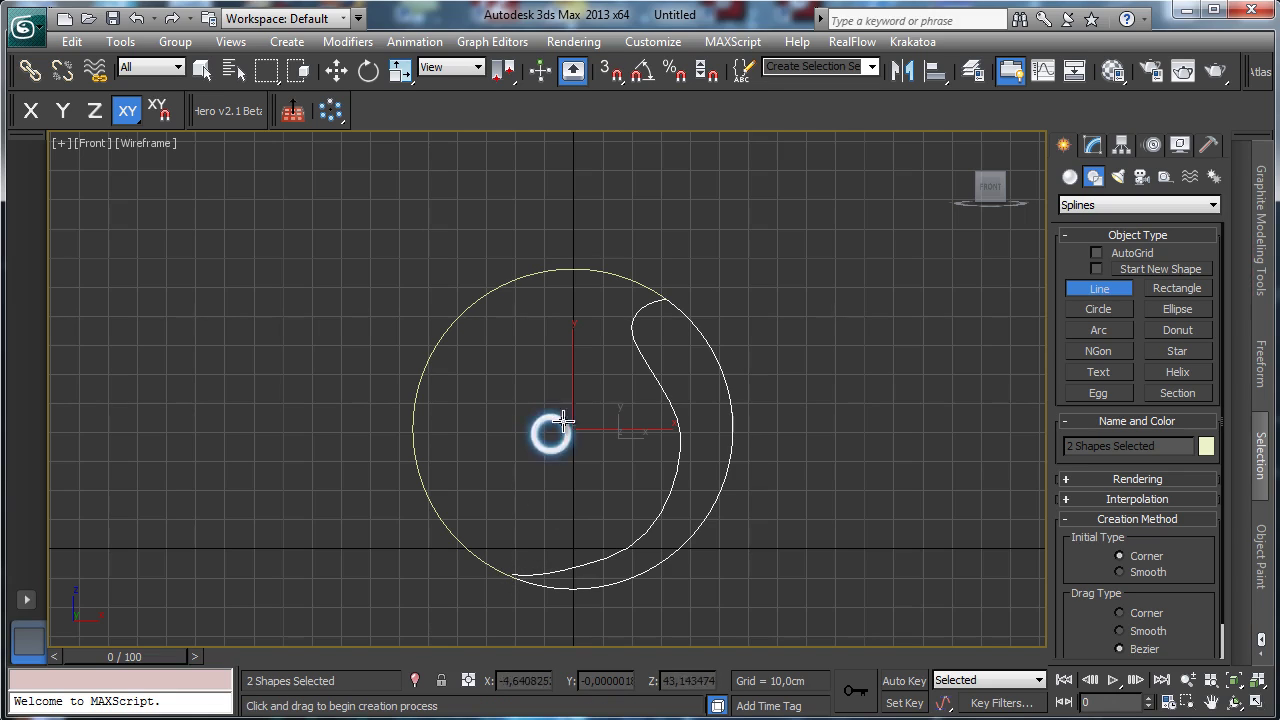
click(1091, 146)
click(1120, 503)
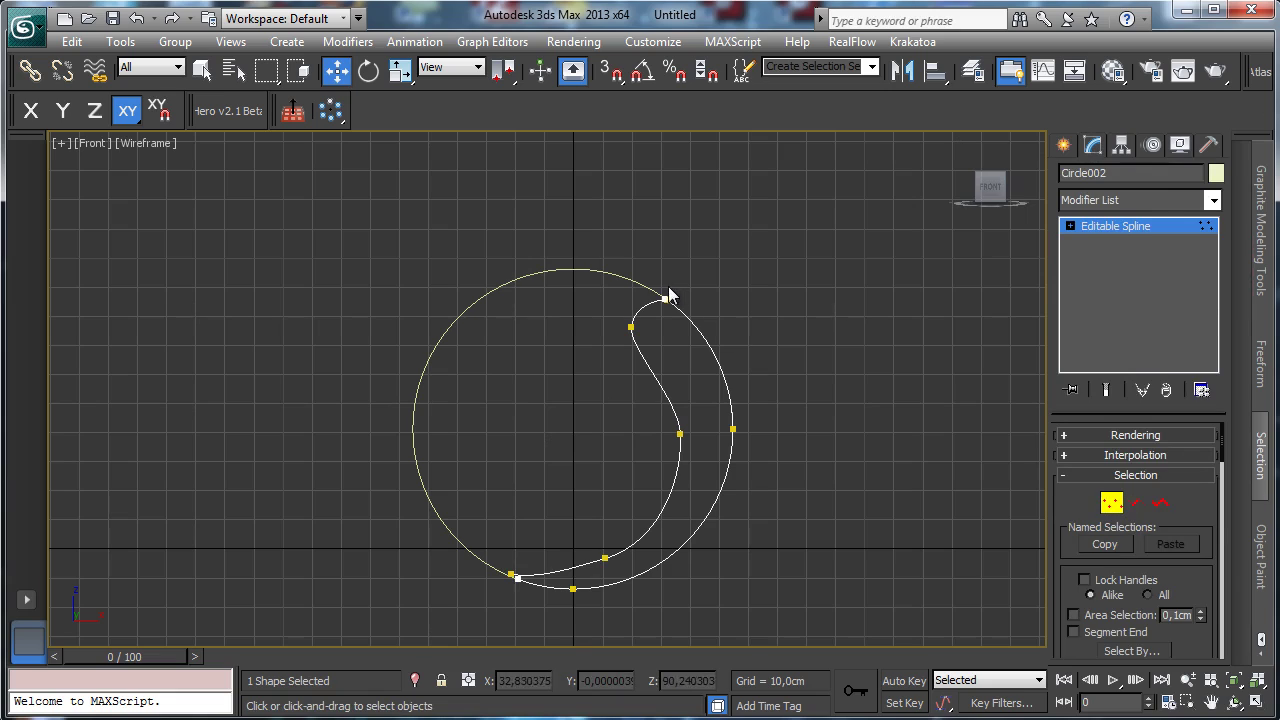
Weld the overlapping top vertices where the inner line meets the circle.
click(677, 325)
scroll(1189, 470, down, 3)
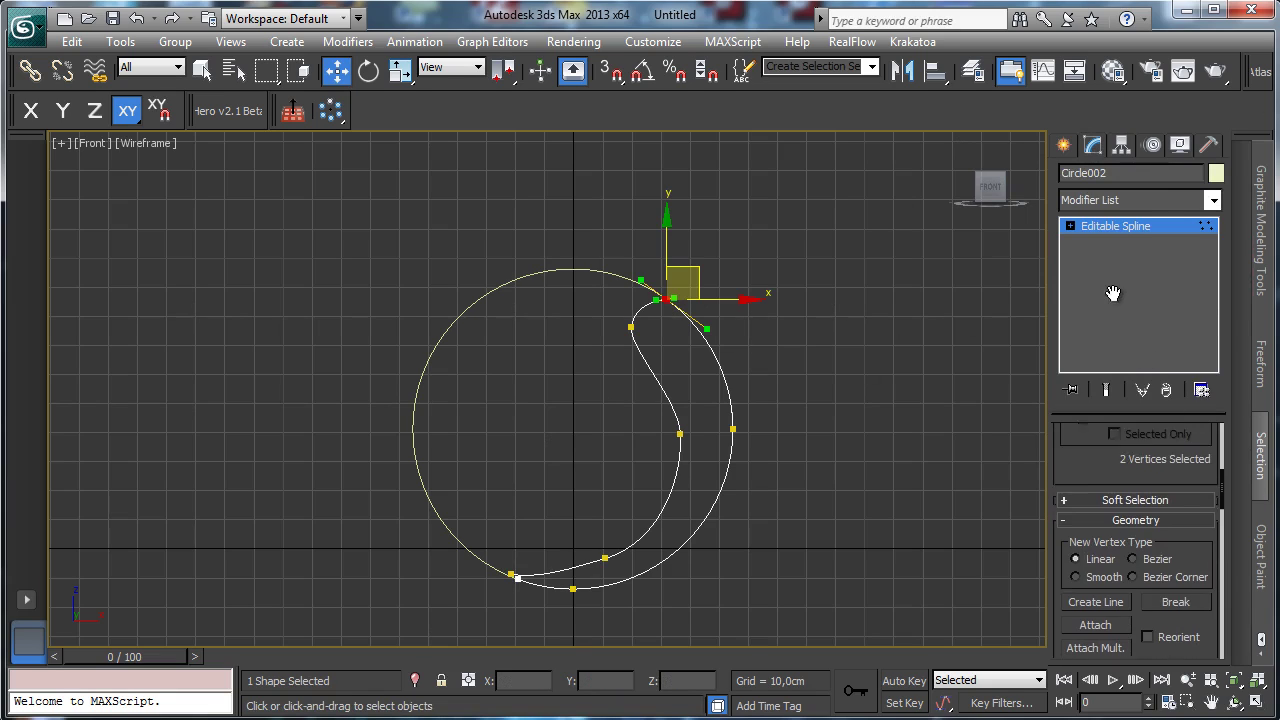
drag(1133, 412, 1134, 333)
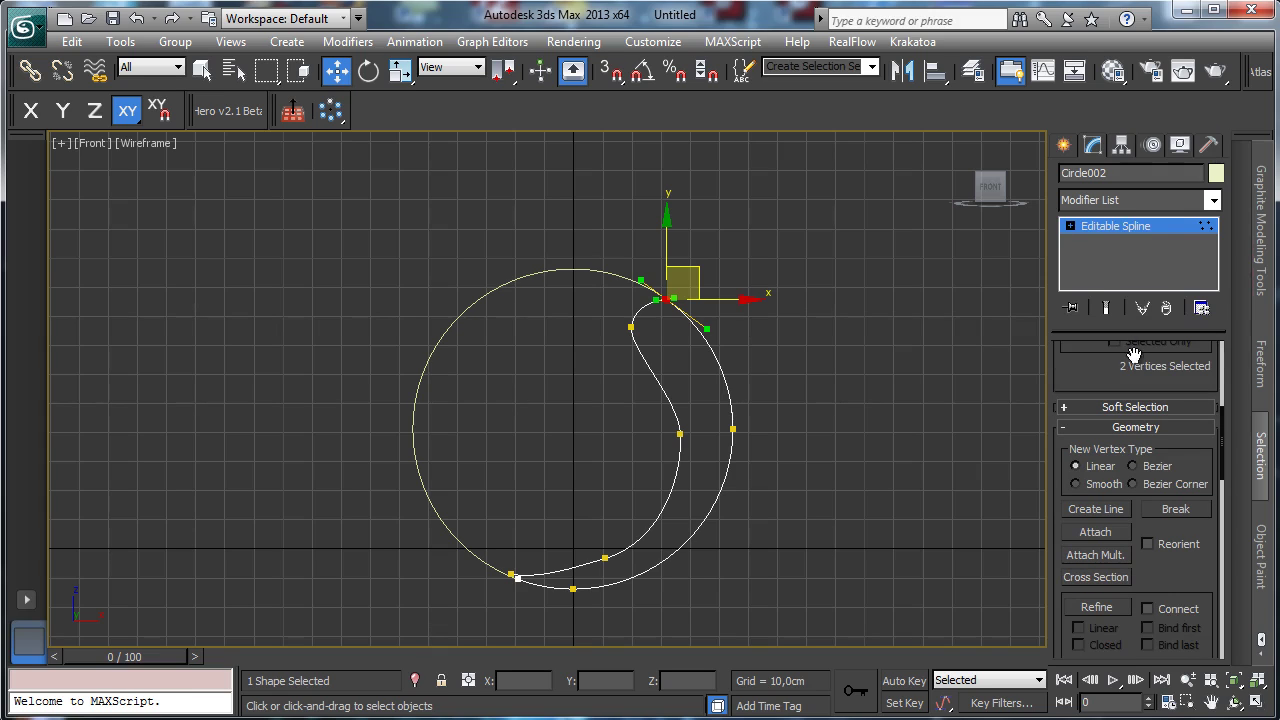
drag(1192, 578, 1168, 270)
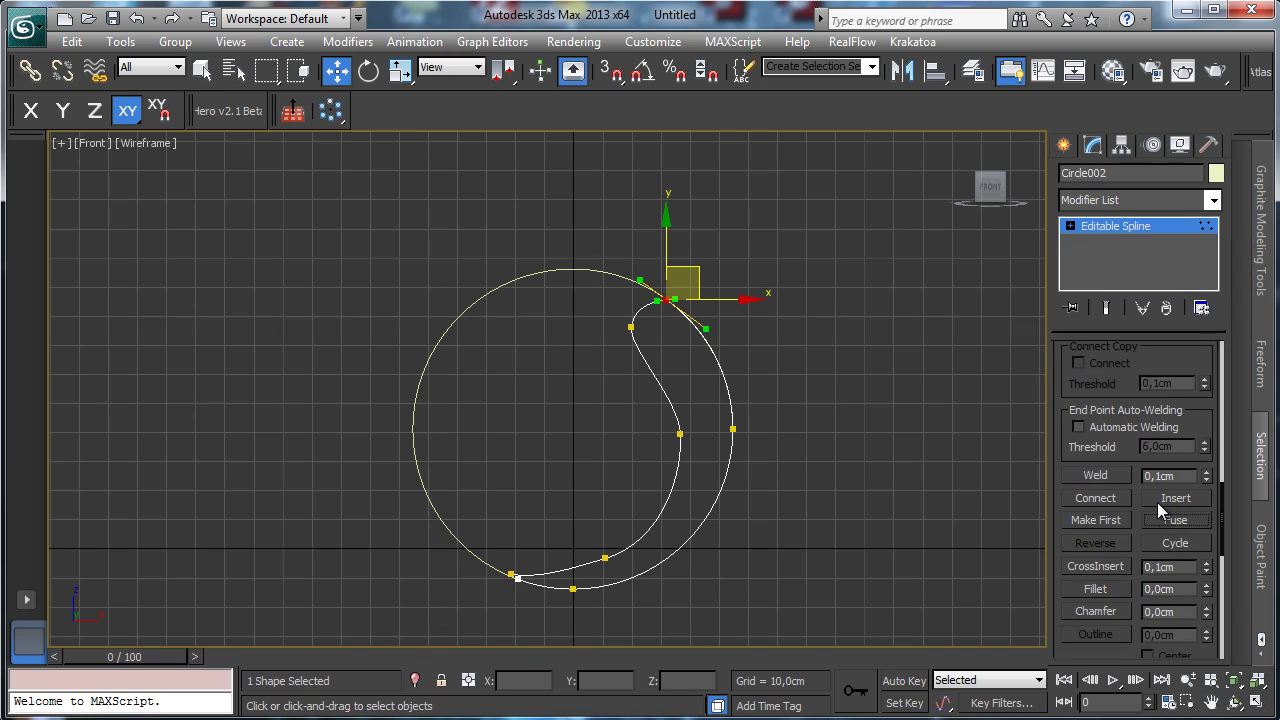
click(1115, 478)
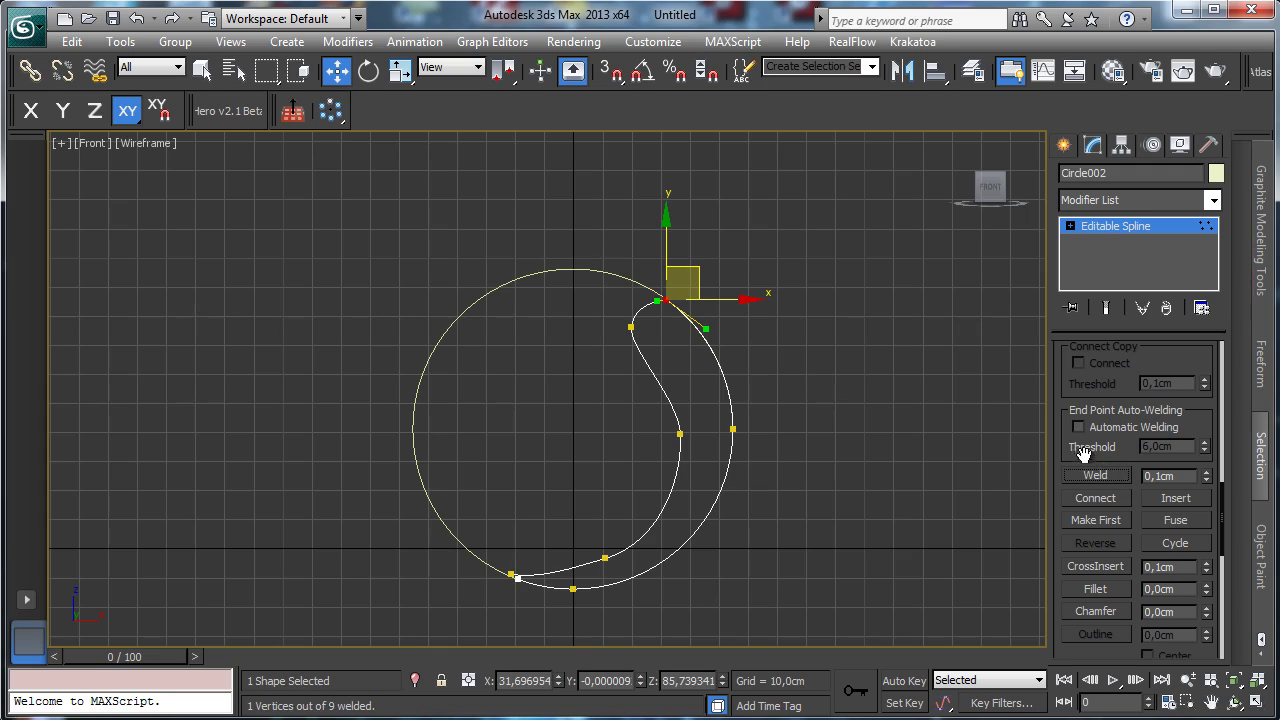
Nudge the bottom-left vertex and weld the bottom-left vertex pair together.
click(512, 576)
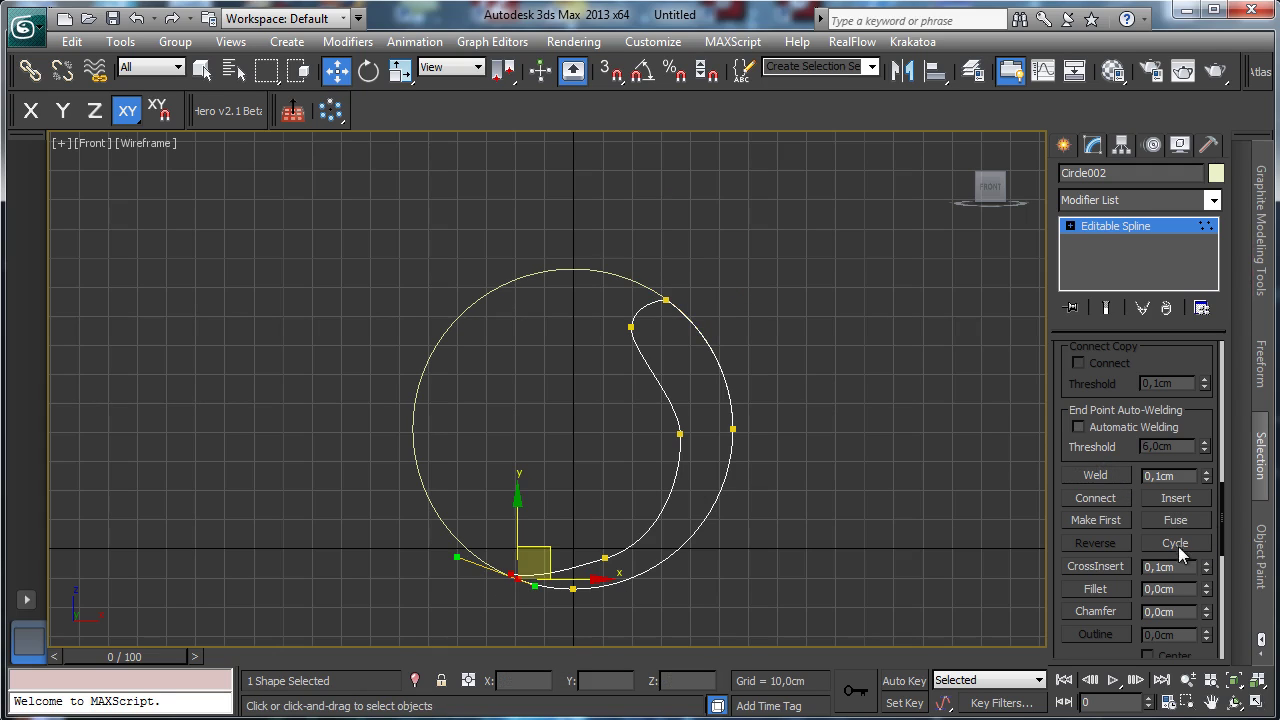
key(F6)
click(529, 557)
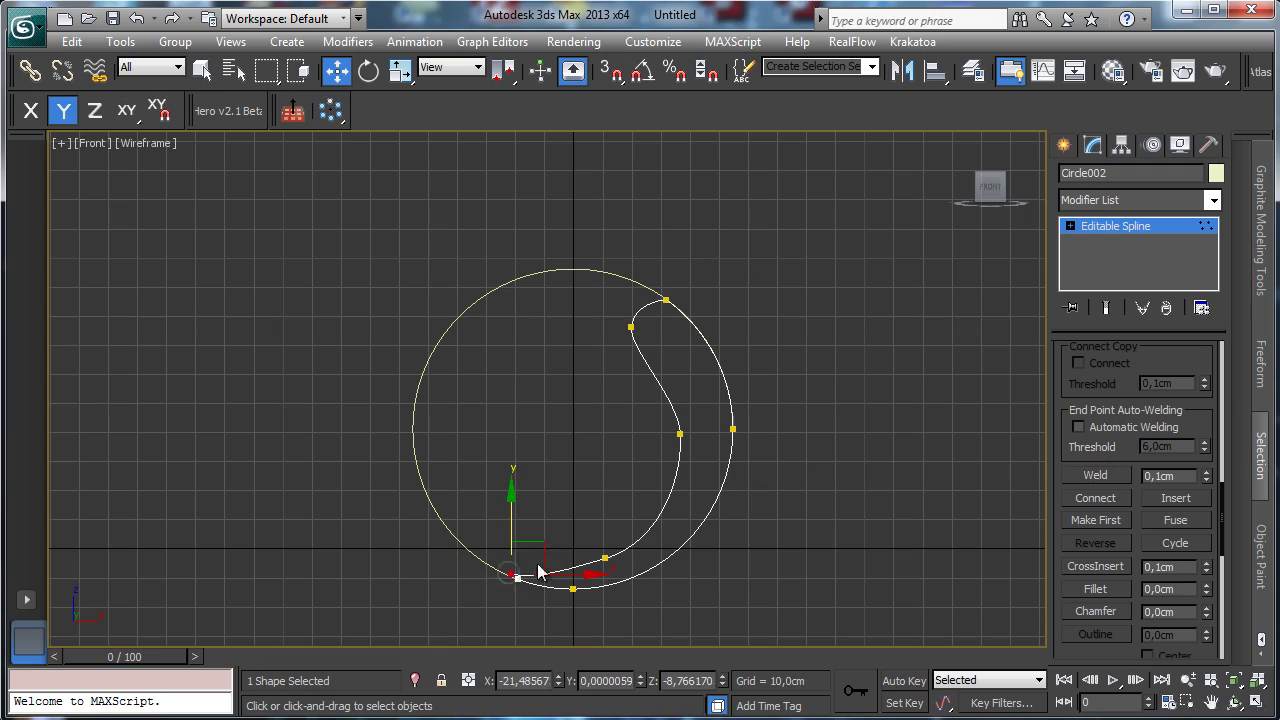
drag(541, 542, 481, 569)
drag(537, 608, 538, 610)
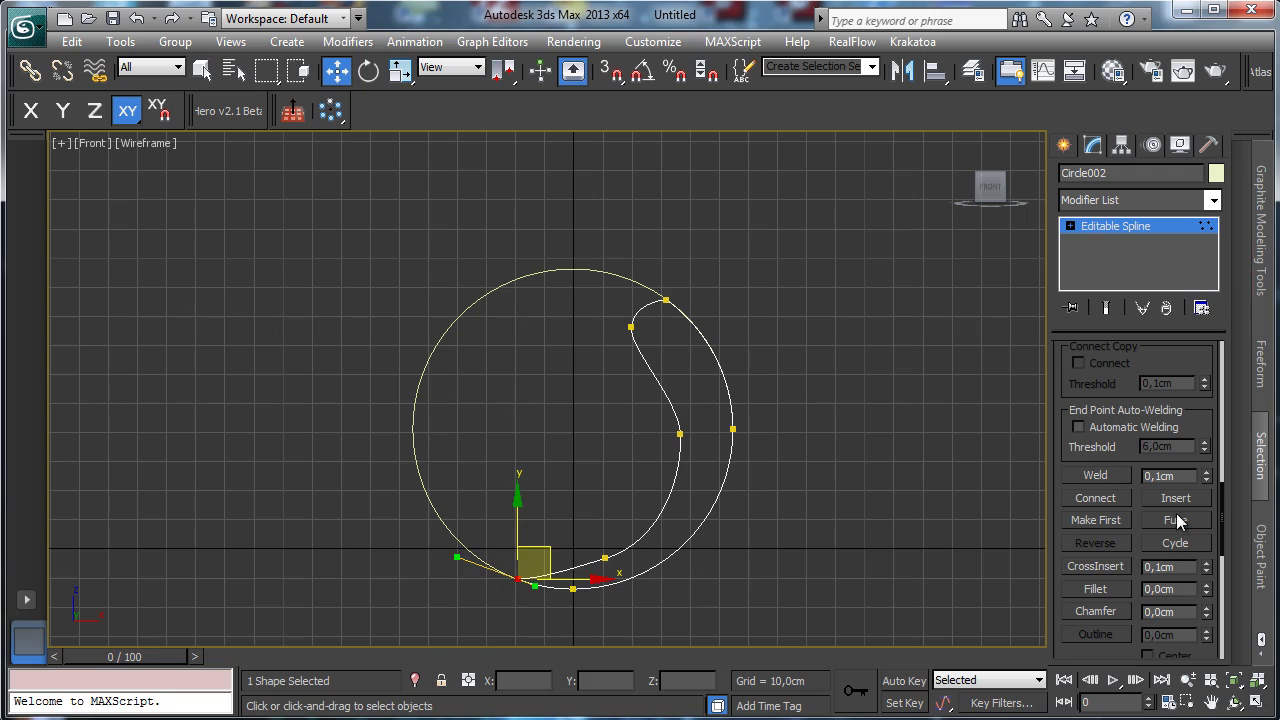
click(1095, 475)
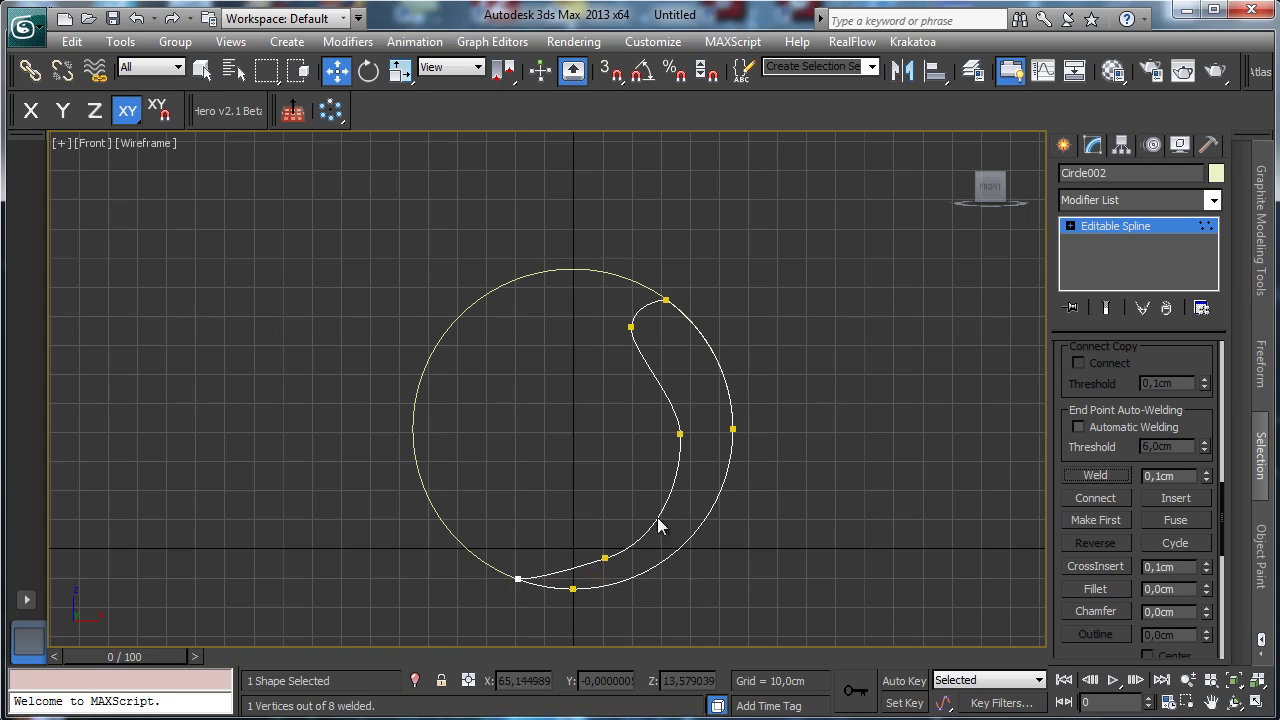
click(604, 557)
Reposition the inner curve's bottom and right vertices and adjust the right vertex tangent.
drag(664, 538, 560, 572)
key(F6)
drag(614, 526, 634, 547)
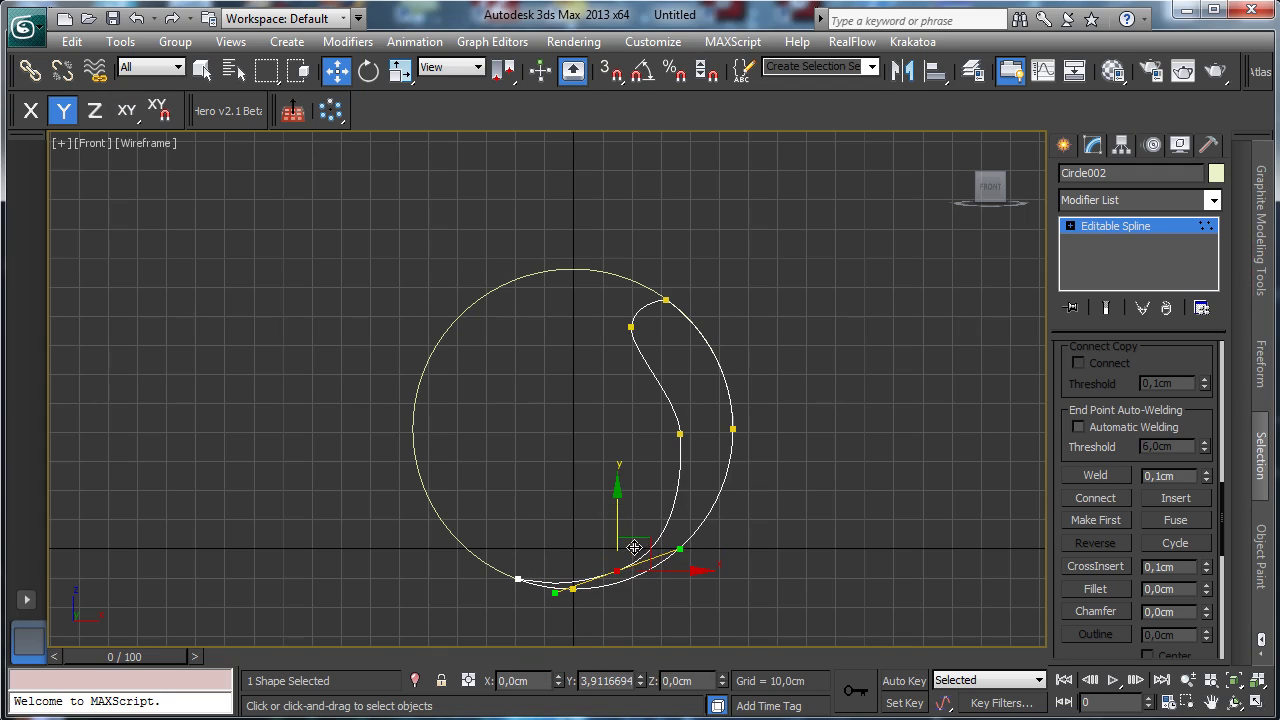
click(686, 436)
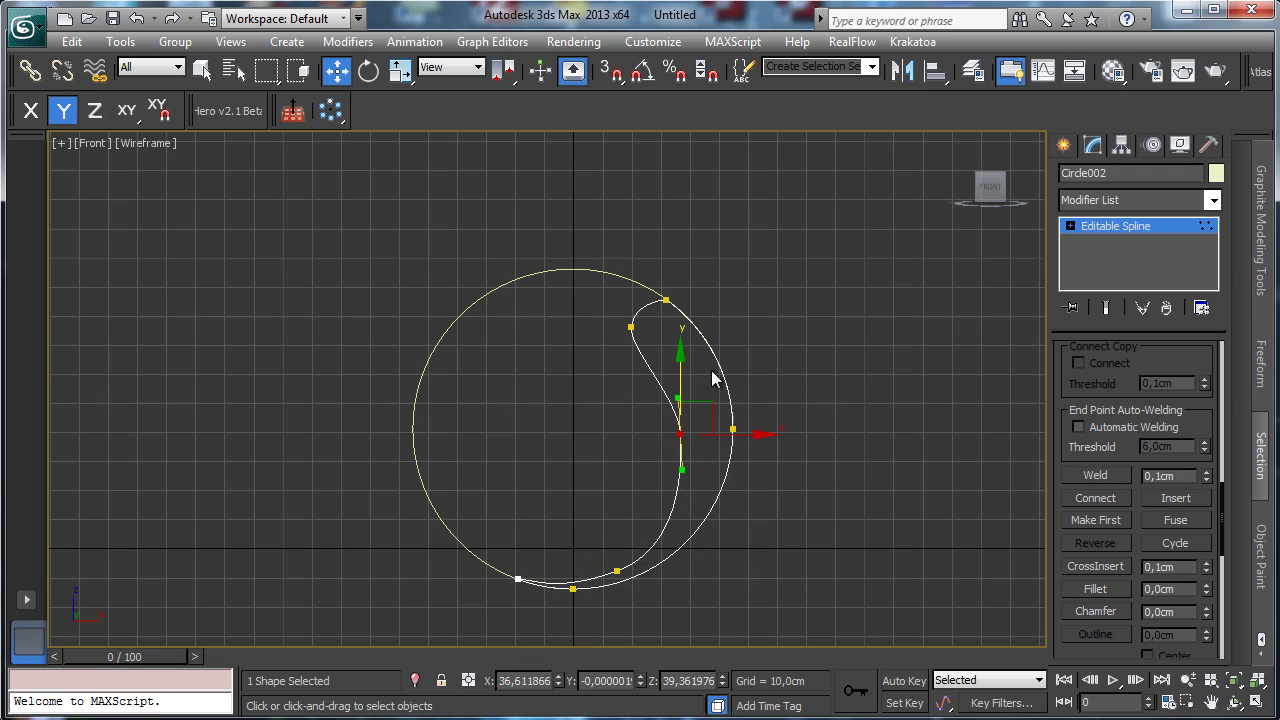
drag(684, 475, 686, 492)
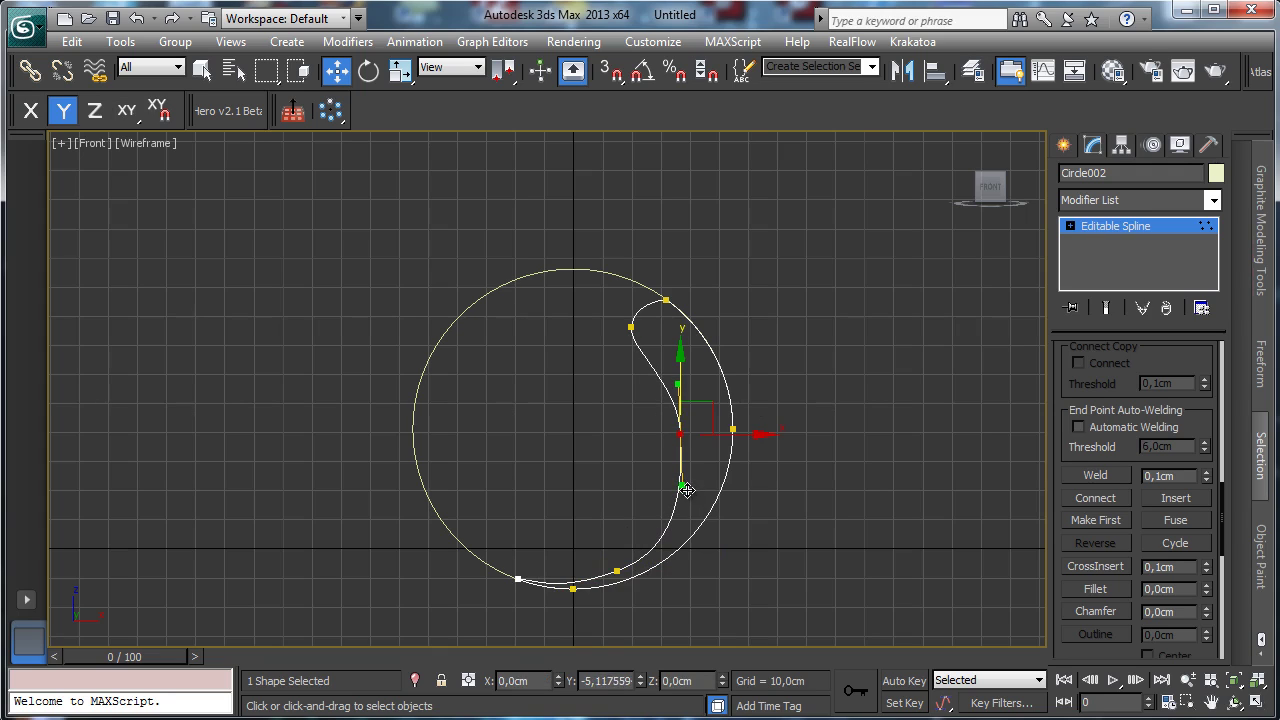
drag(691, 408, 699, 398)
drag(676, 481, 676, 493)
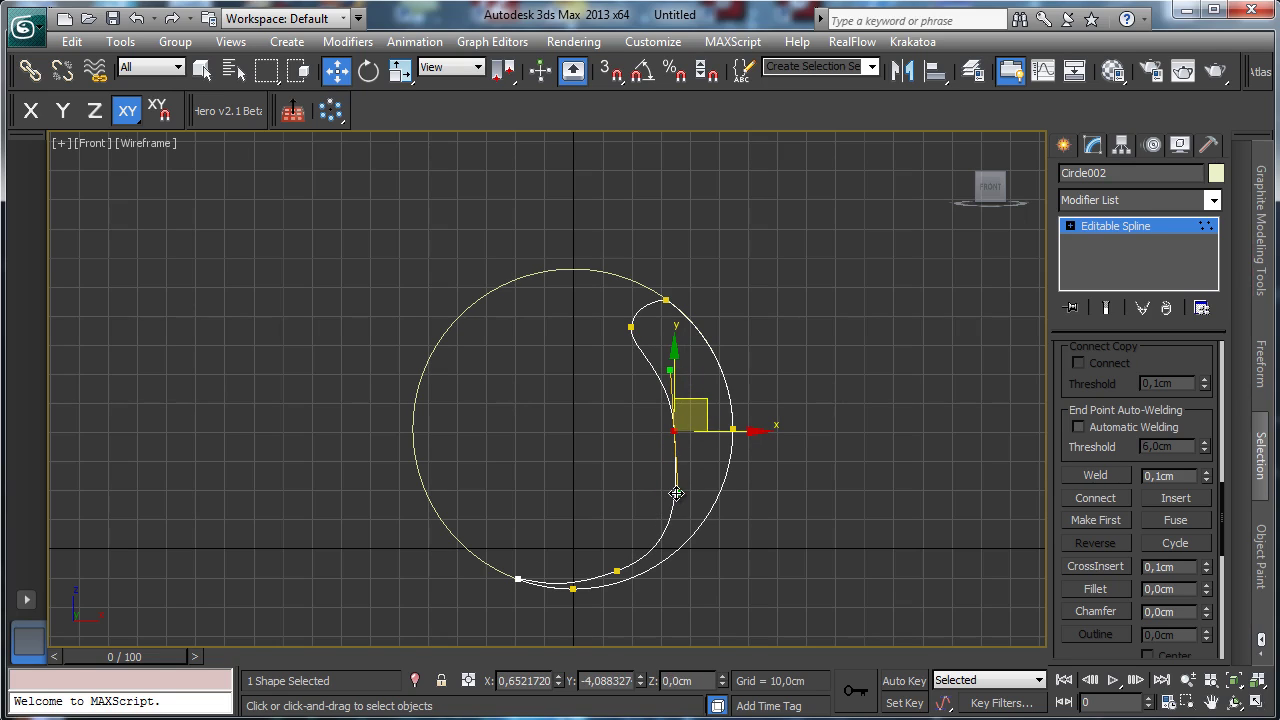
Fine-tune the top, middle and right vertex tangents into a smooth sweep, then exit vertex editing.
click(631, 326)
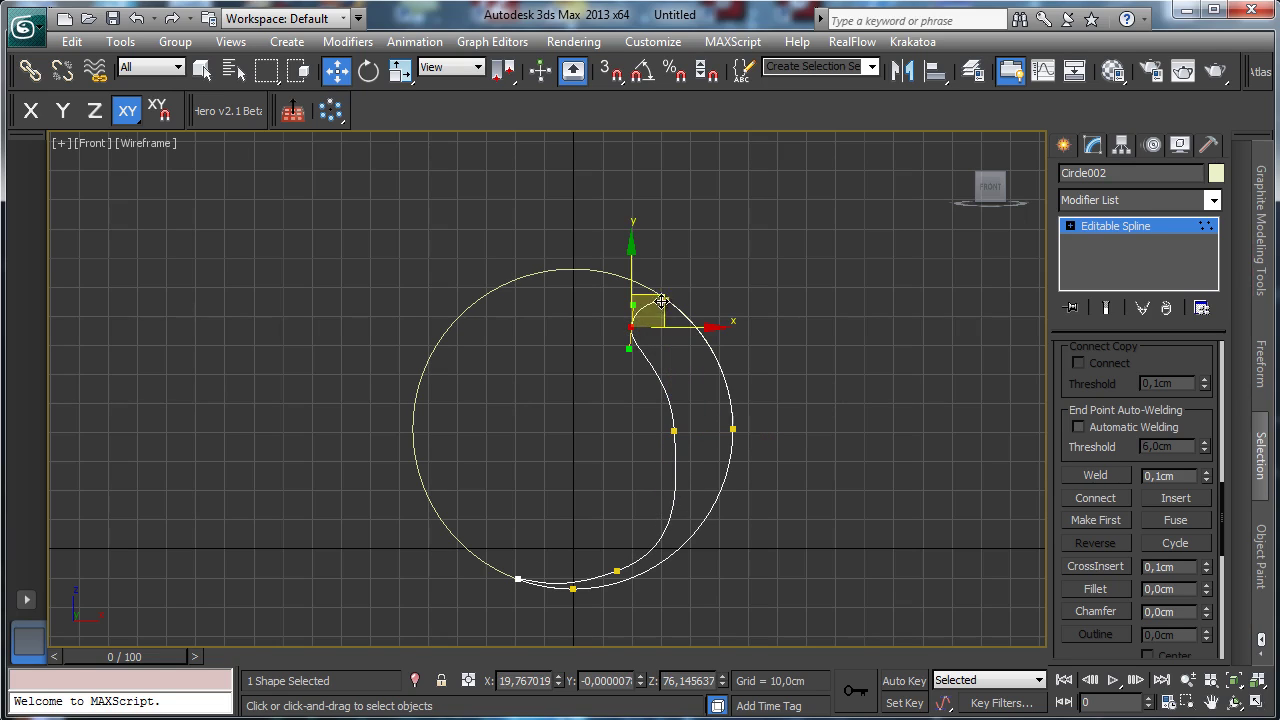
click(666, 300)
drag(645, 287, 638, 286)
click(626, 328)
drag(628, 361, 632, 364)
click(674, 431)
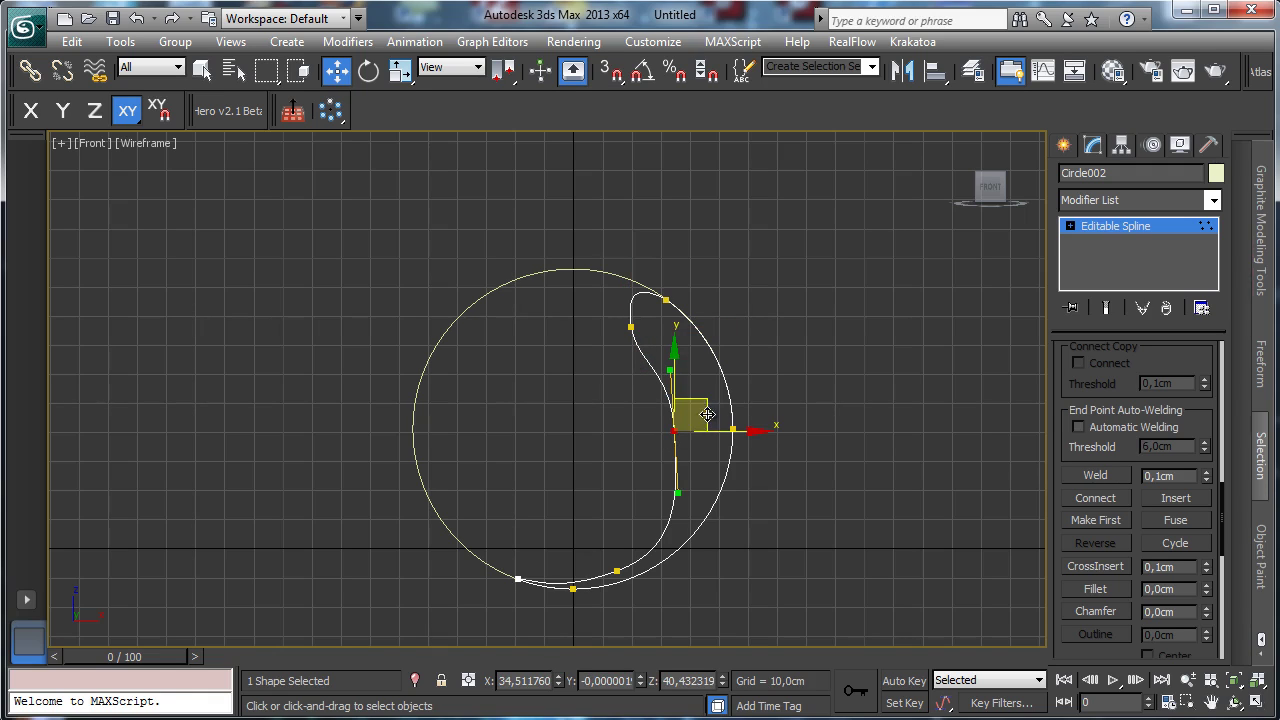
drag(724, 432, 728, 434)
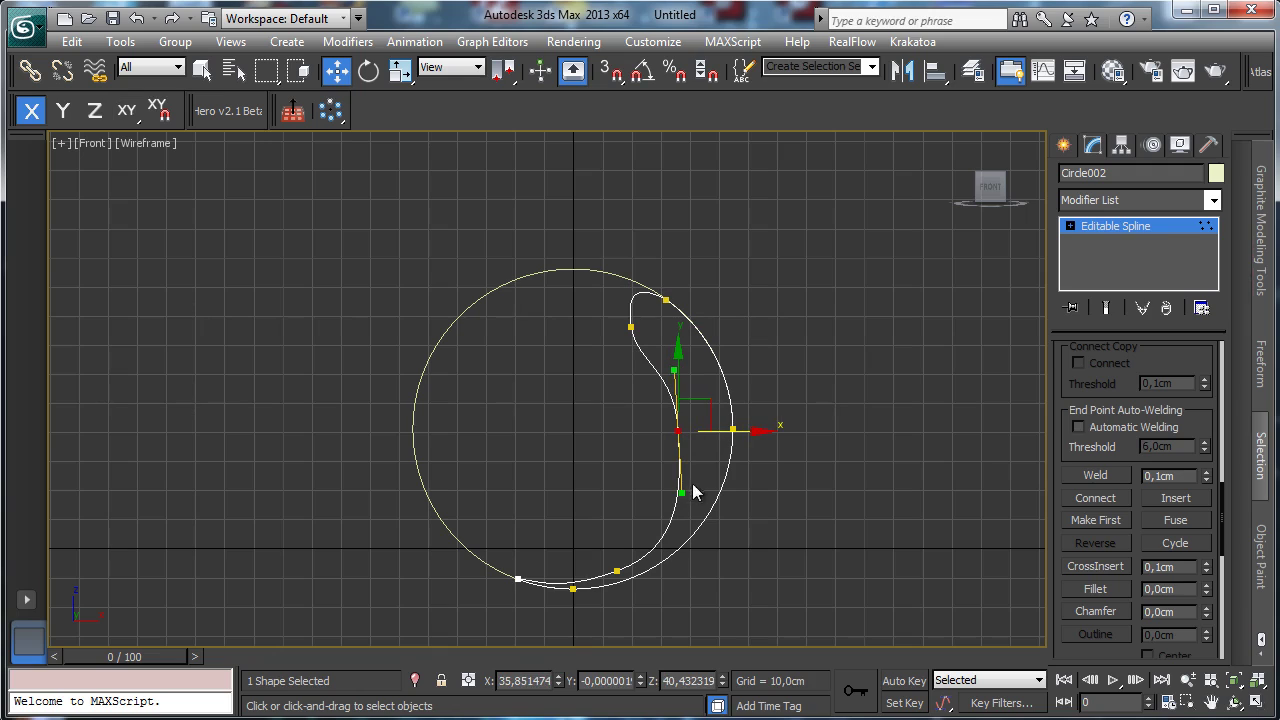
mouse_move(674, 503)
mouse_down()
mouse_move(670, 456)
mouse_move(680, 497)
mouse_up()
click(636, 329)
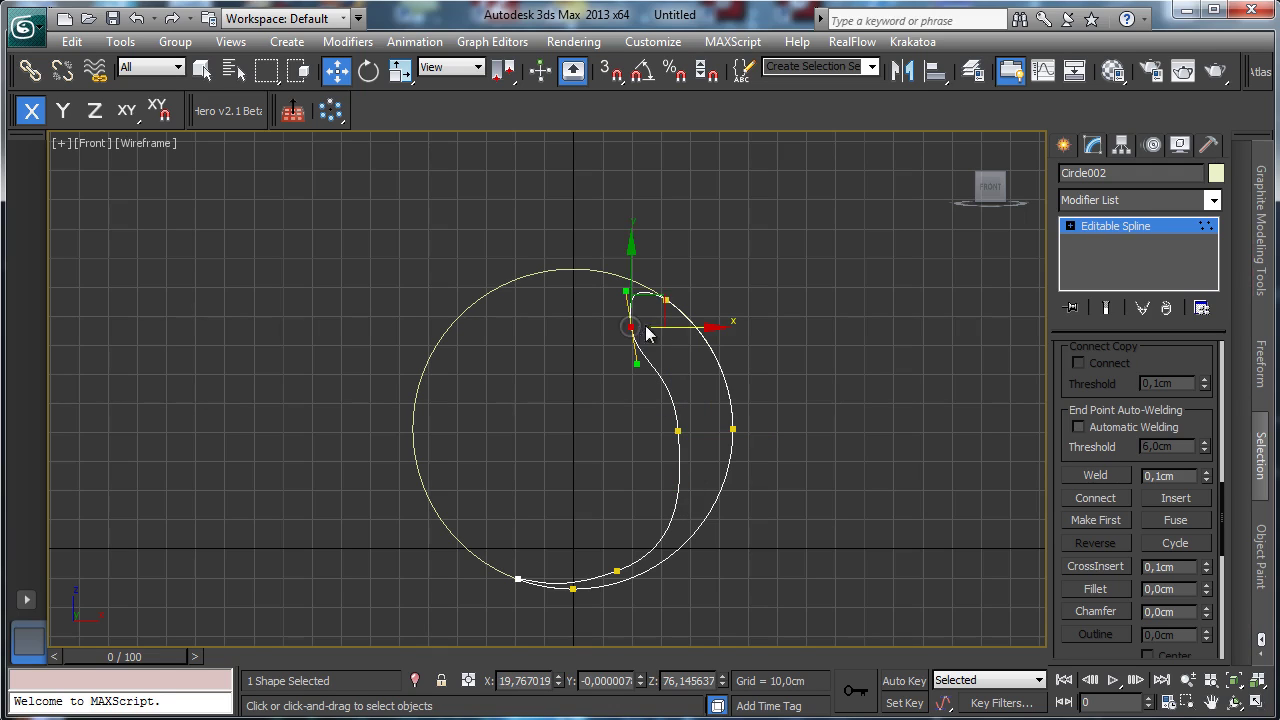
drag(664, 298, 664, 320)
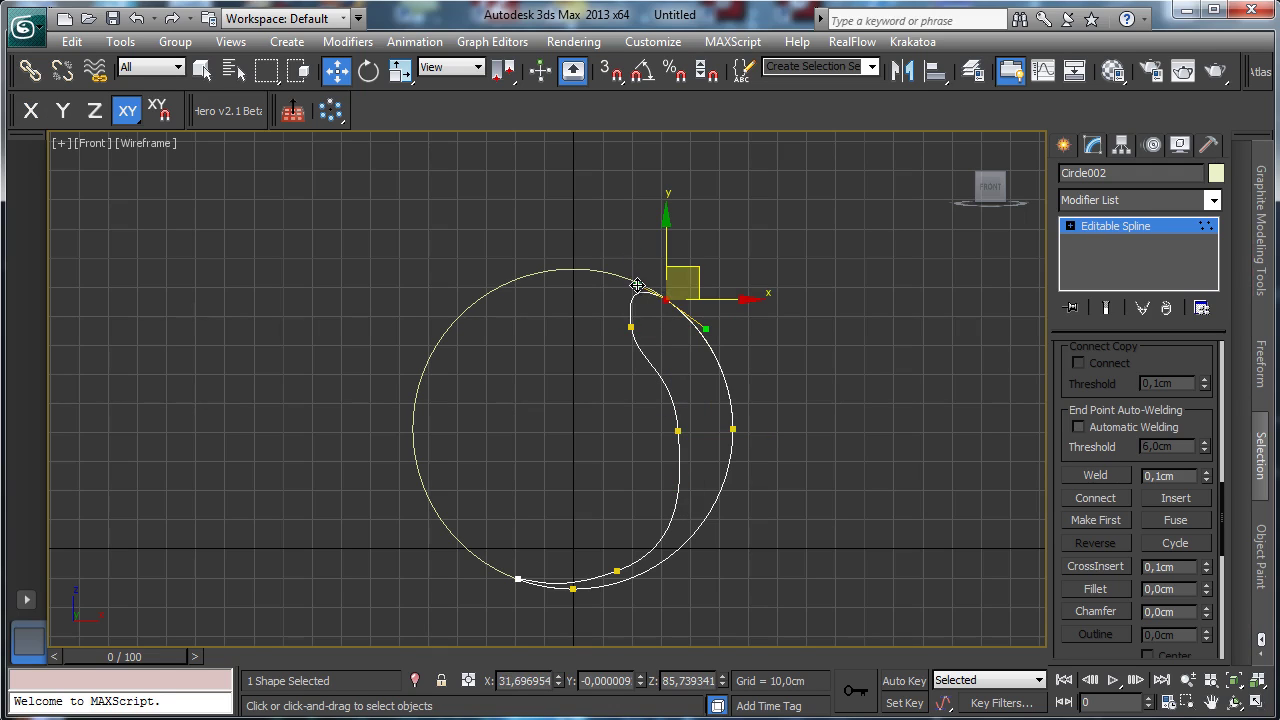
click(934, 253)
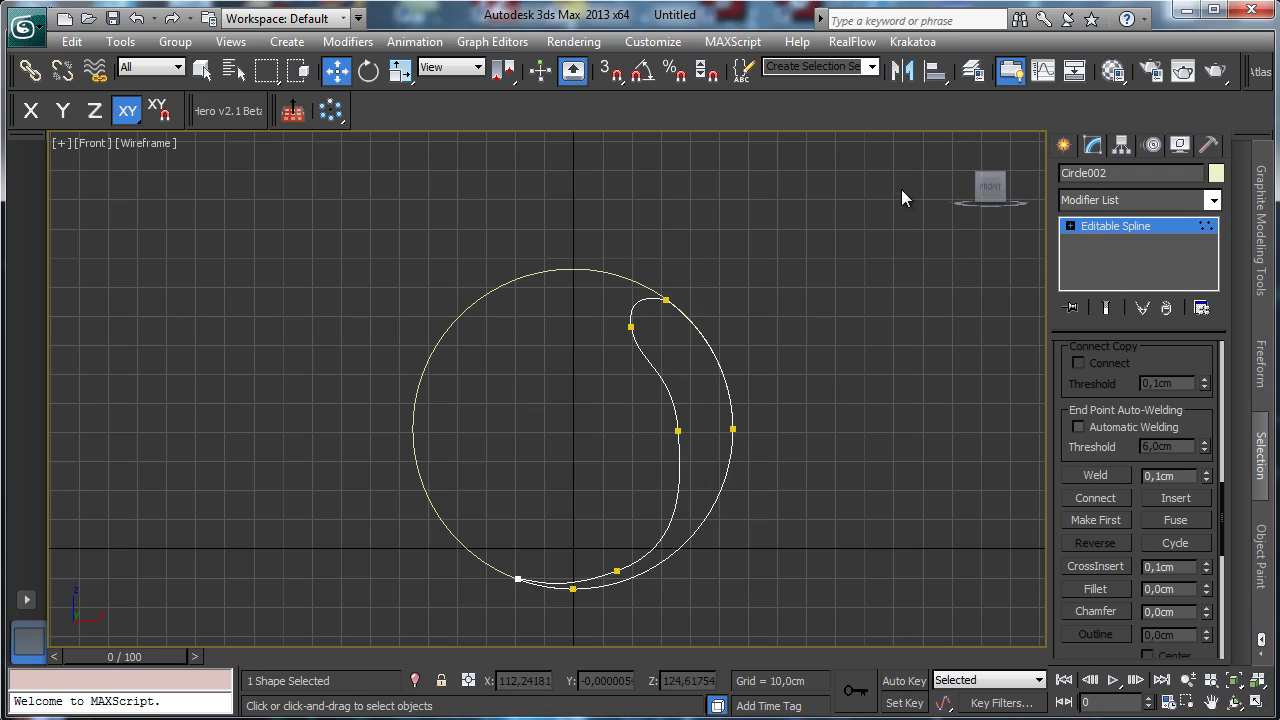
click(1126, 230)
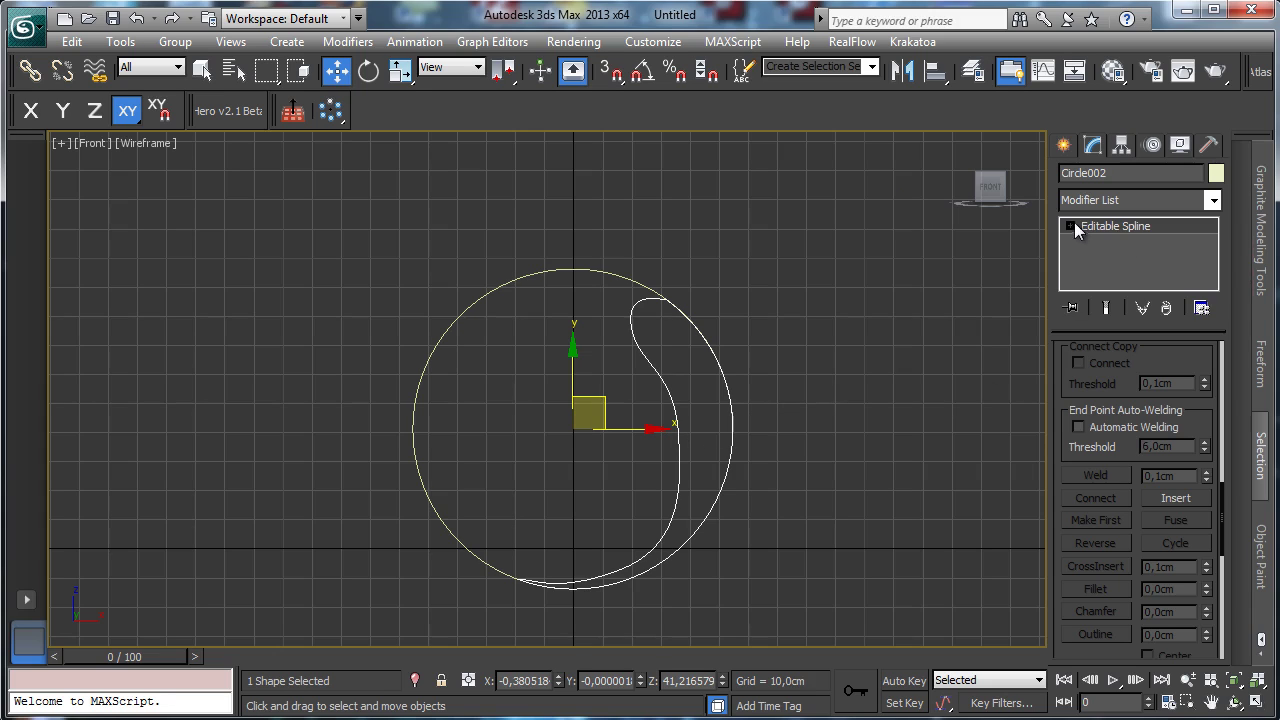
Bend the lower tangent handle of the crescent's right inner vertex up and right.
click(1070, 226)
click(1107, 242)
click(678, 431)
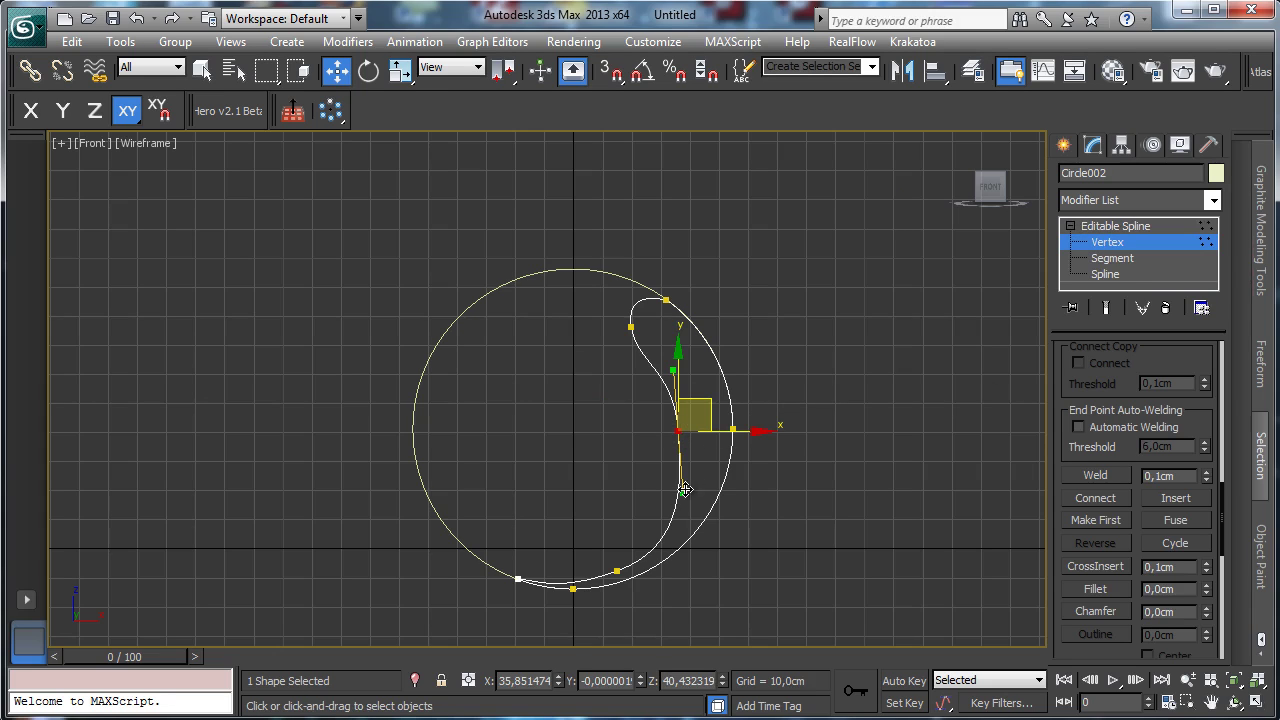
drag(684, 489, 688, 483)
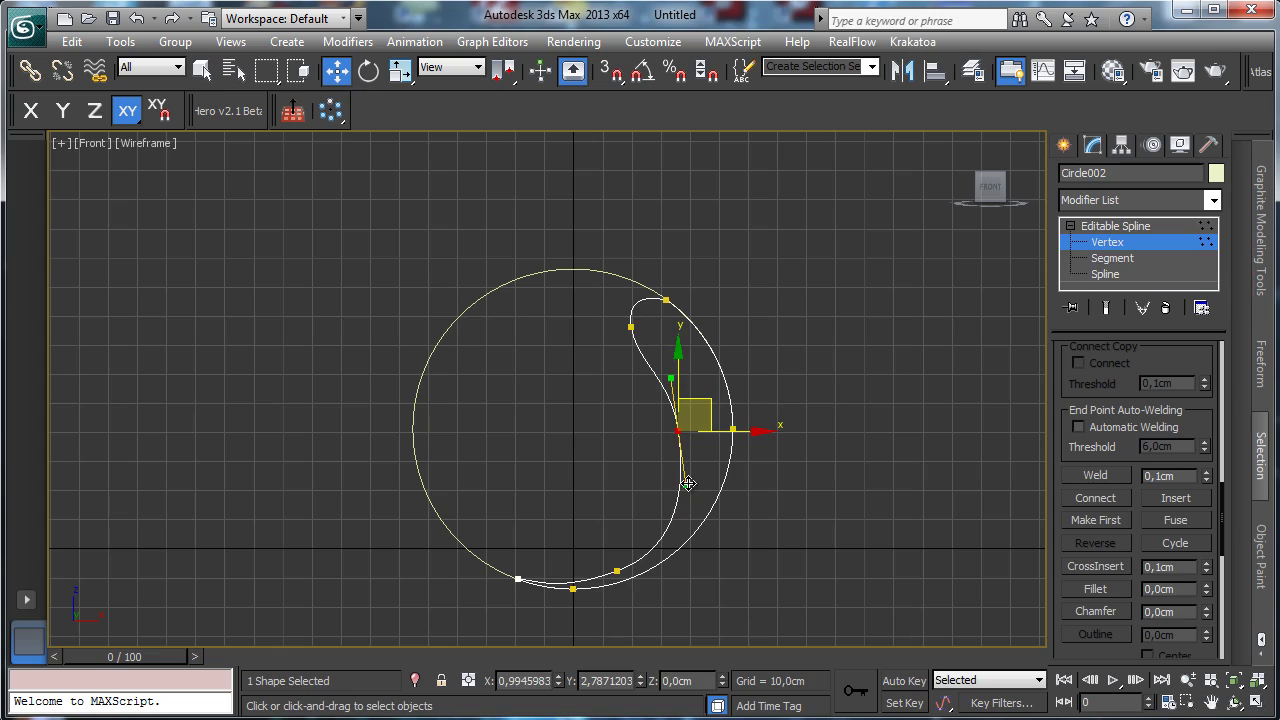
click(768, 385)
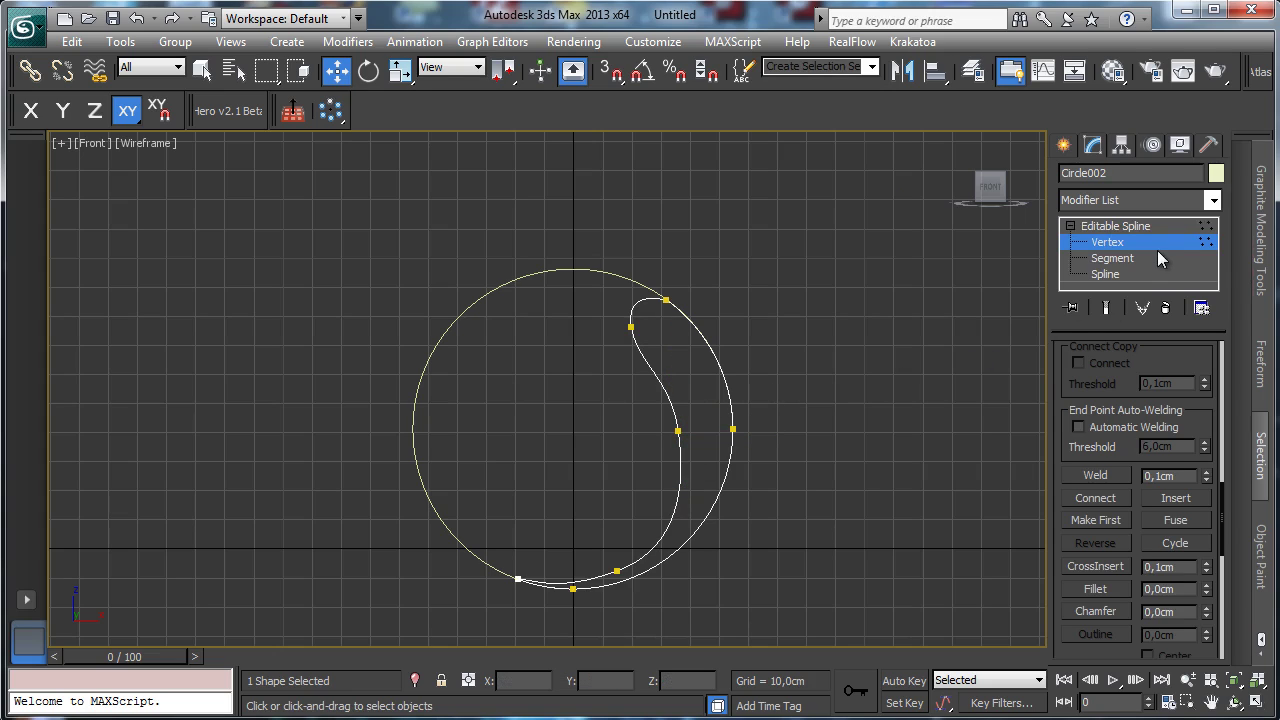
Rename Circle002 to CircleWhite, then select the outer circle to rename it CirclePurple.
click(1174, 225)
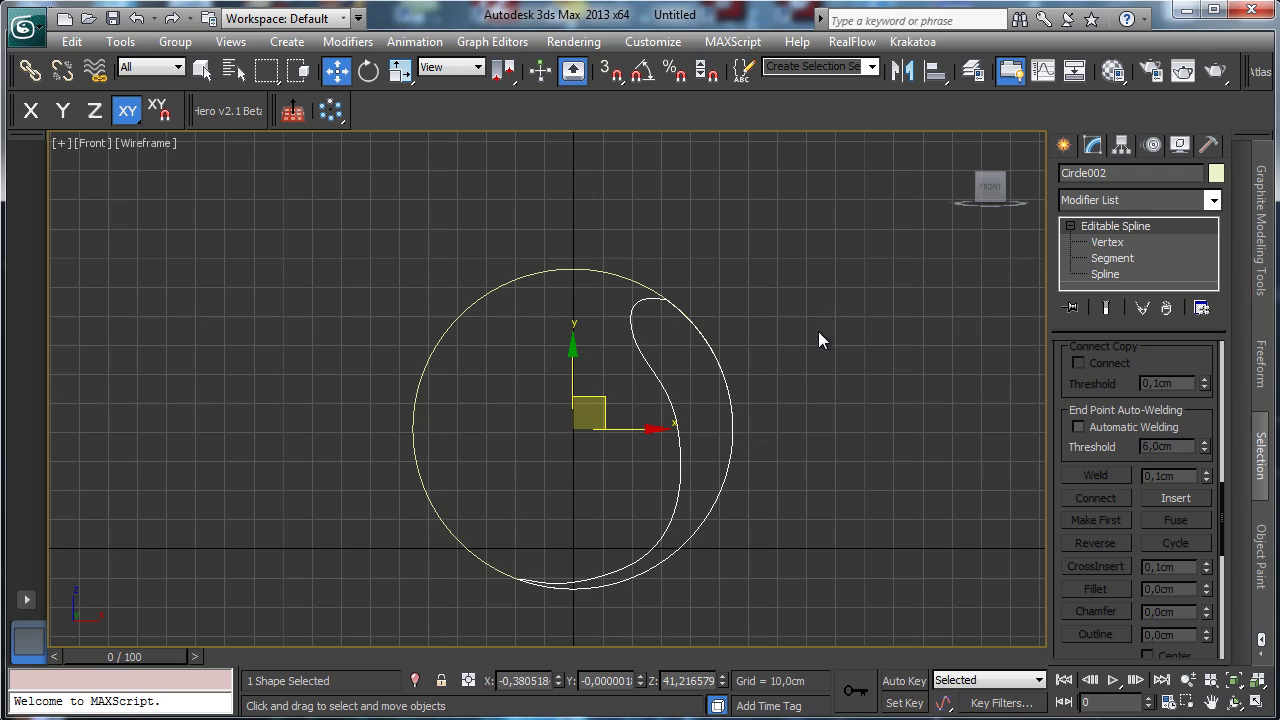
click(1138, 180)
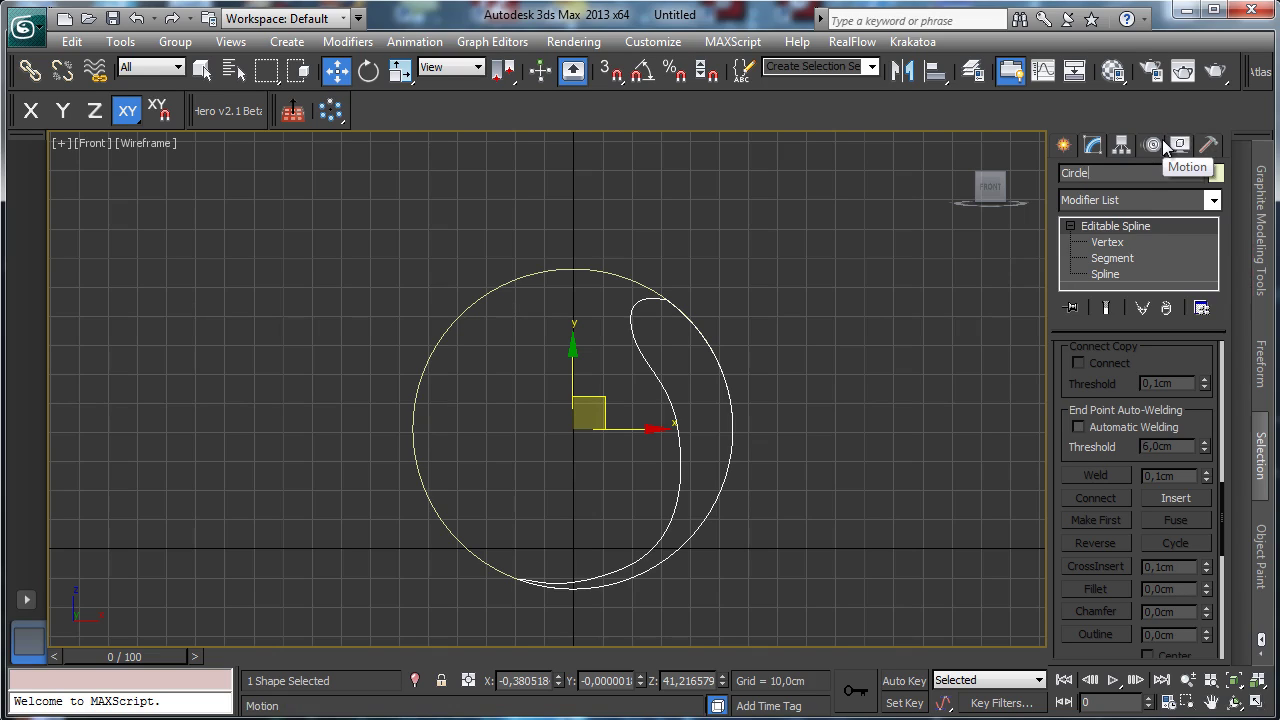
click(597, 272)
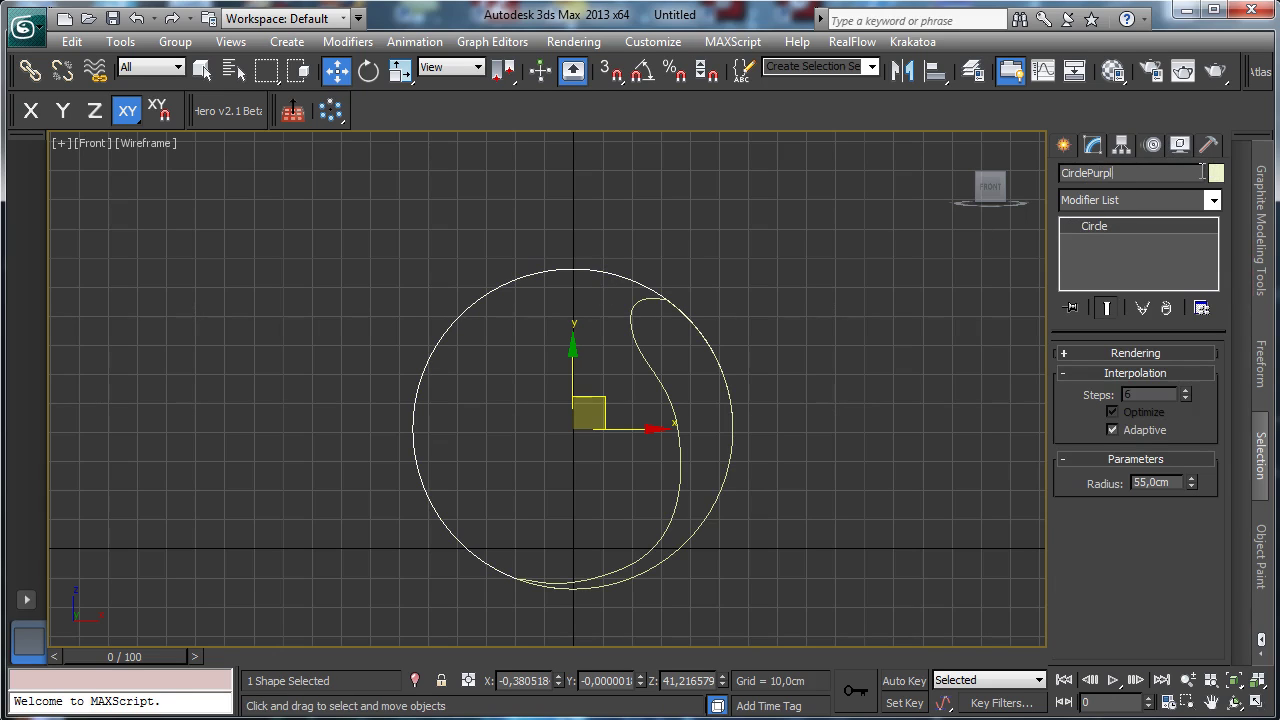
Reselect CirclePurple and maximize the Perspective view, zoomed out to show the whole logo.
click(840, 528)
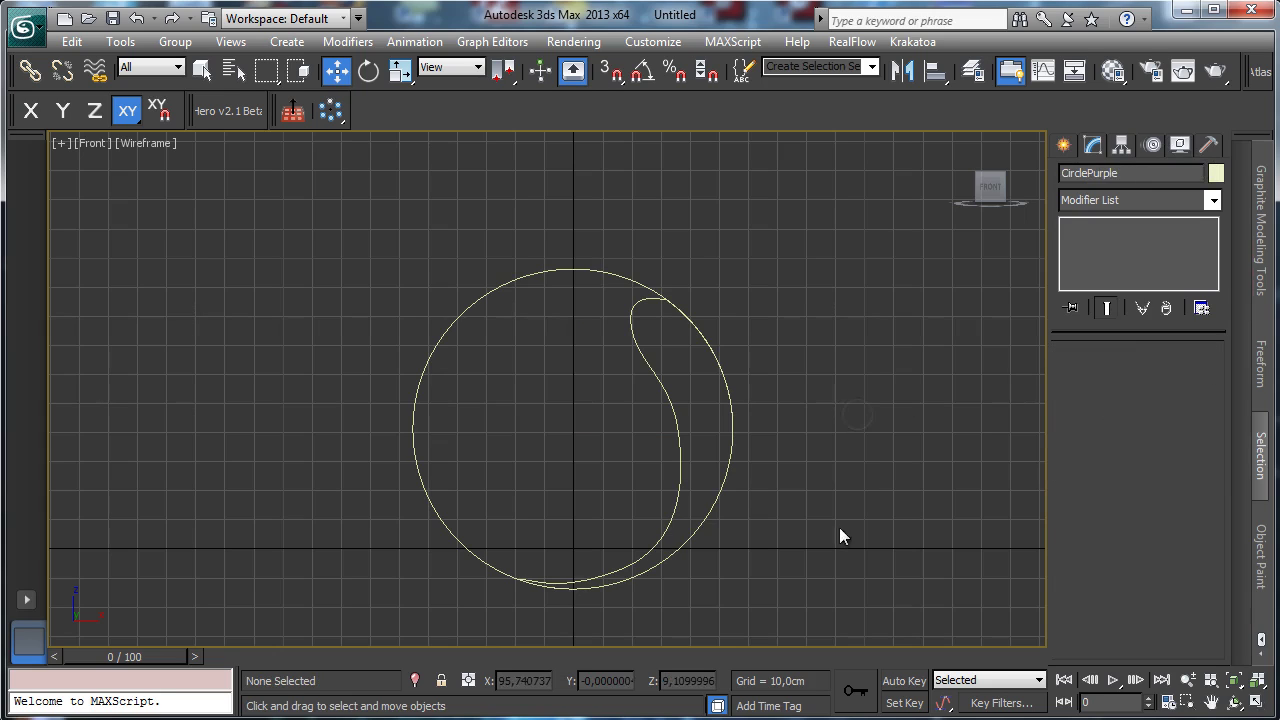
click(643, 285)
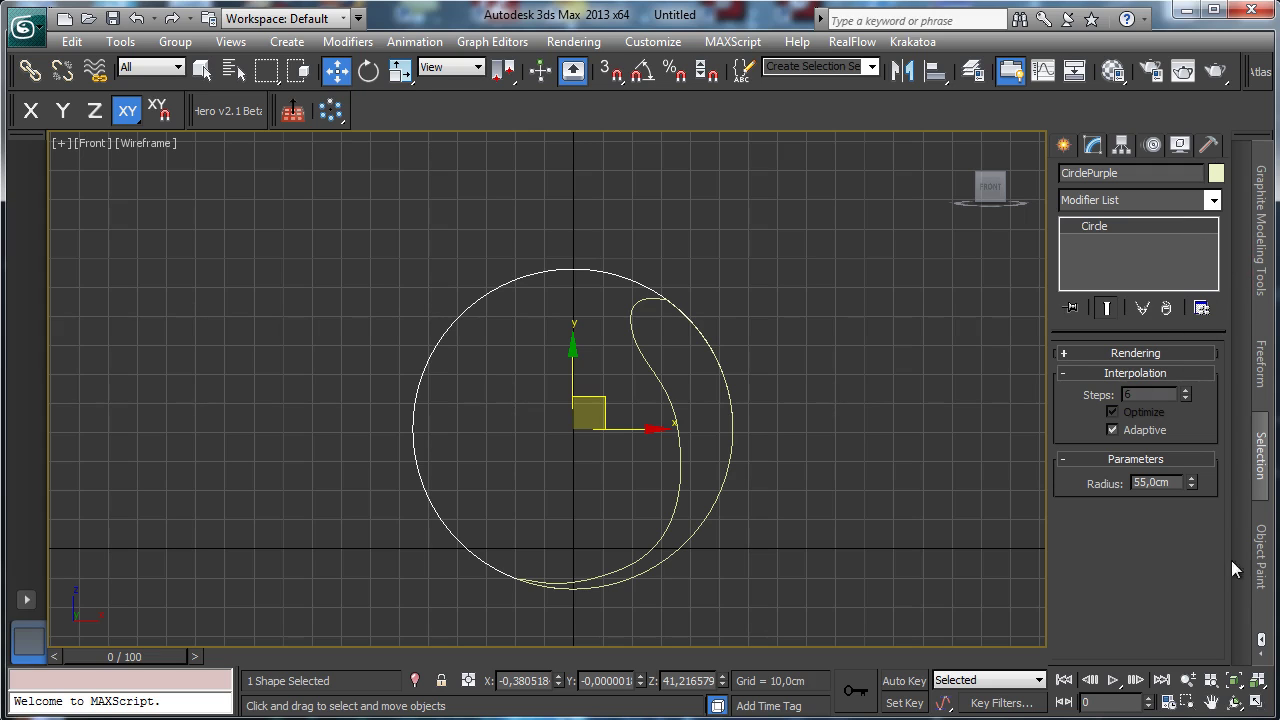
click(1258, 703)
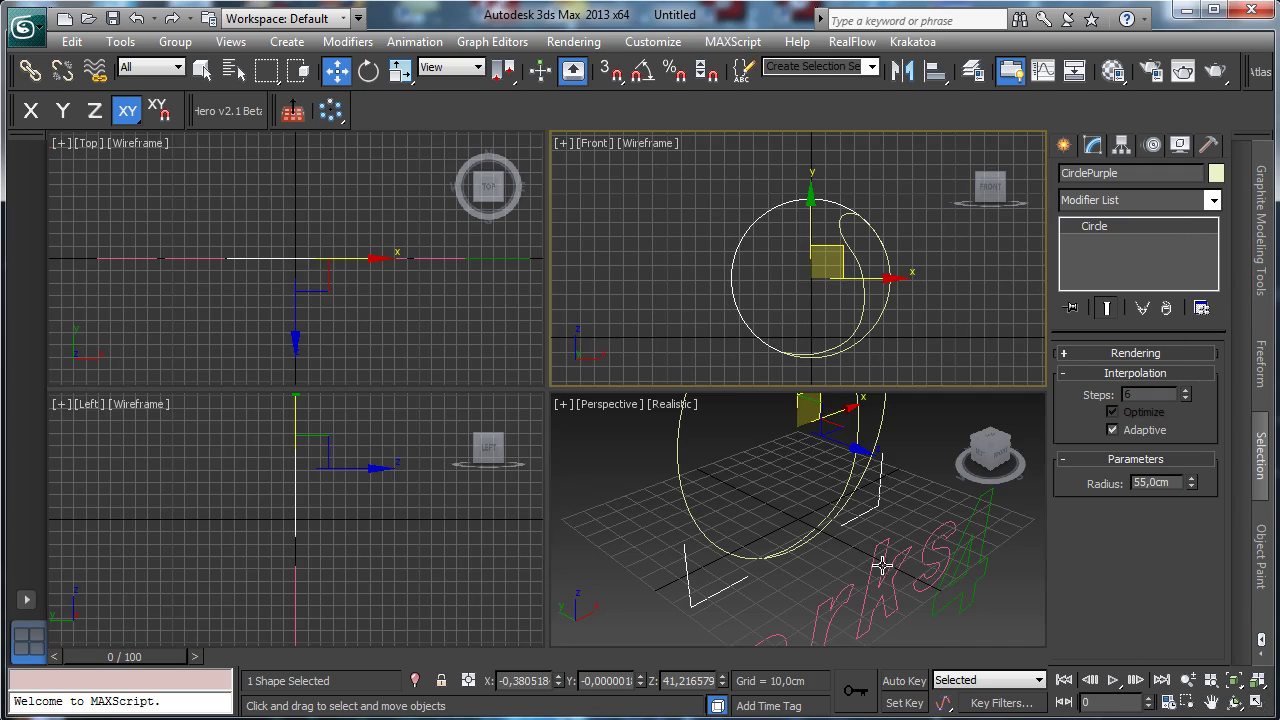
click(1258, 703)
click(1187, 680)
drag(720, 423, 723, 477)
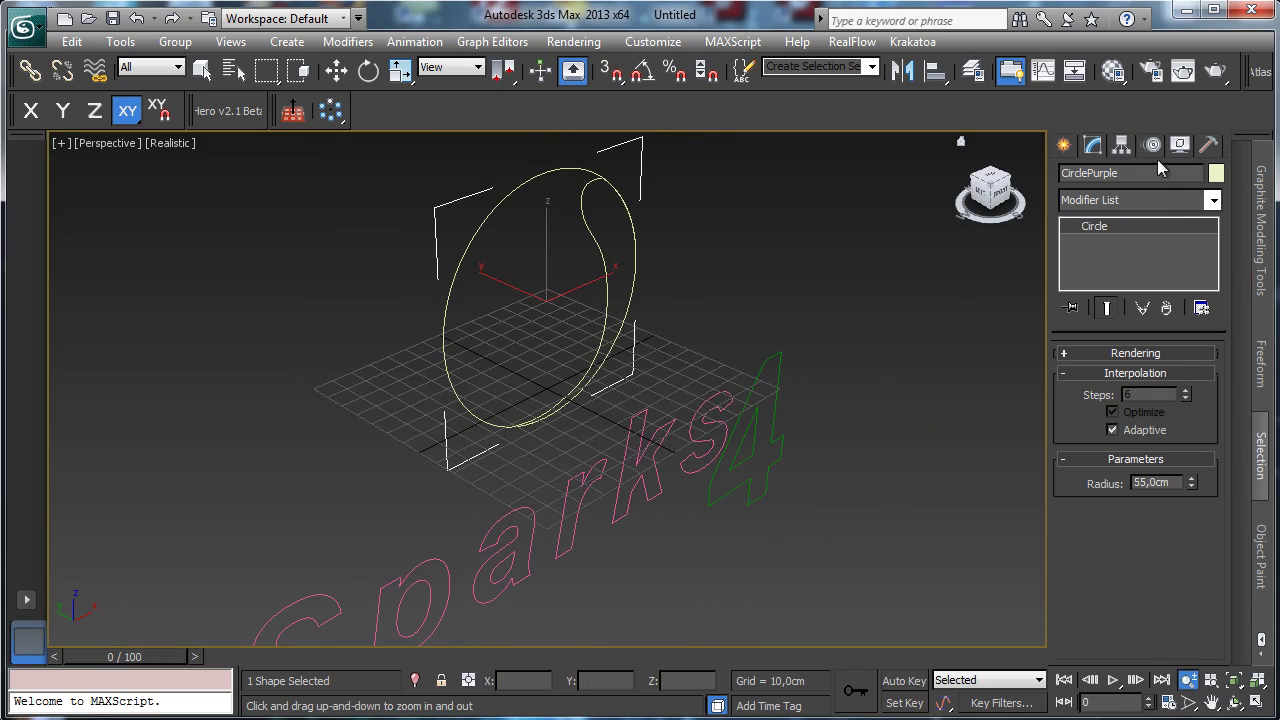
Add a Bevel modifier to CirclePurple with Level 1 Height 4,5cm.
click(1213, 200)
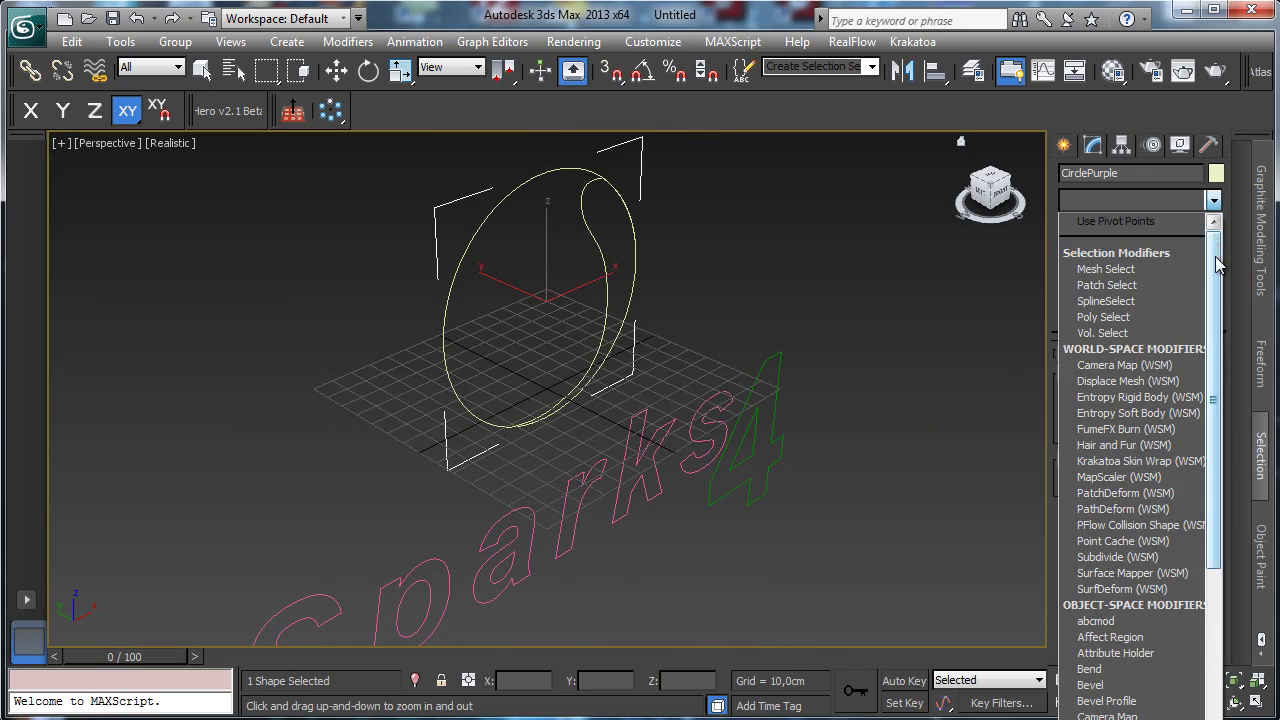
scroll(1218, 263, down, 7)
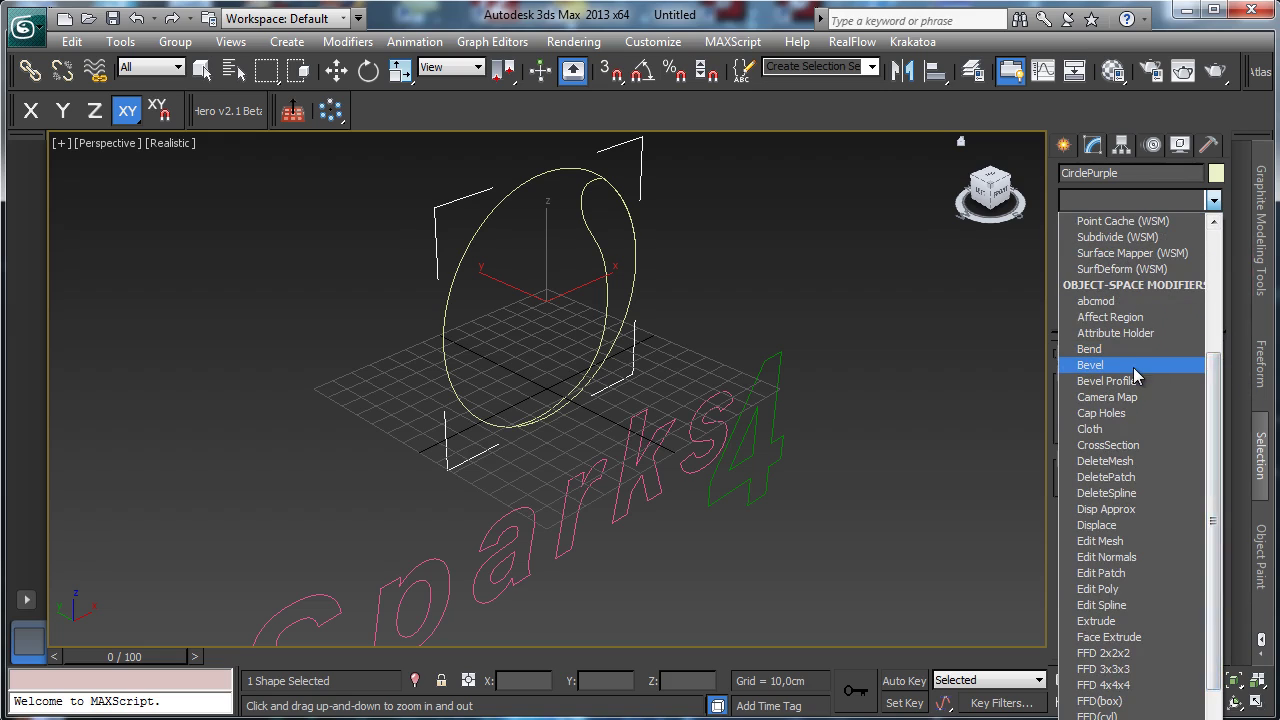
click(1131, 365)
drag(1198, 450, 1188, 362)
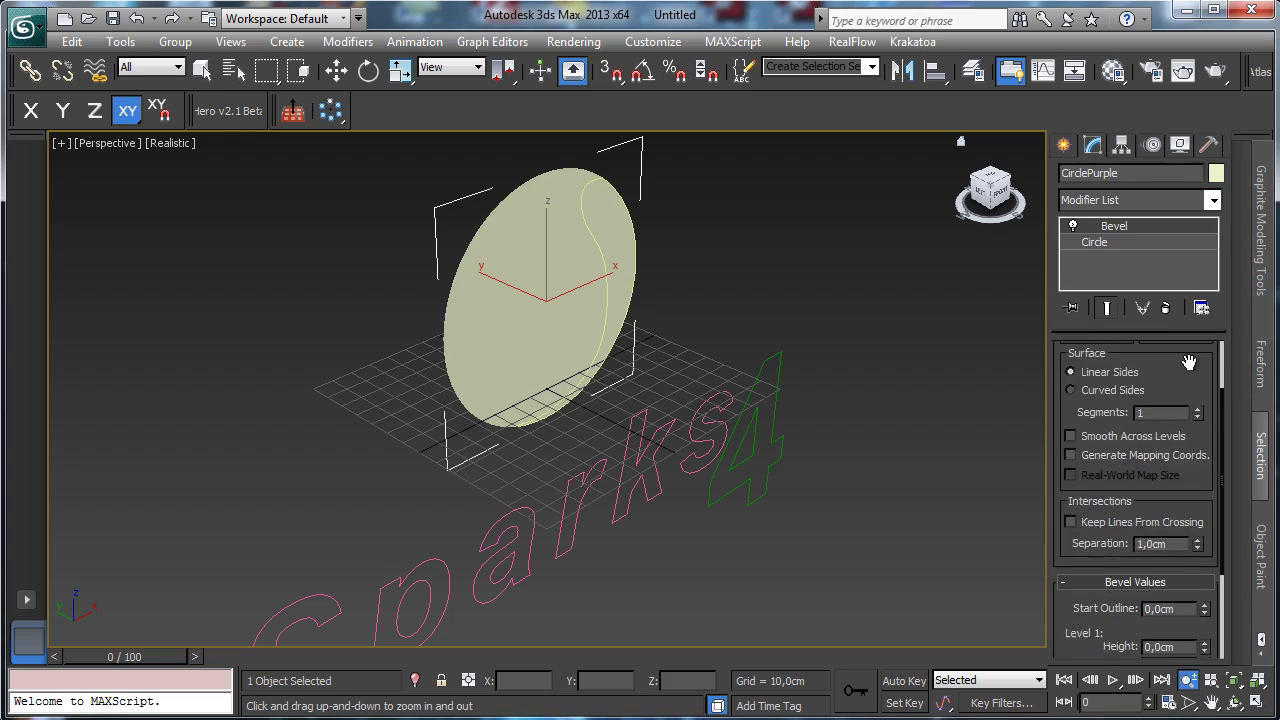
scroll(1188, 362, down, 4)
mouse_move(1210, 546)
mouse_down()
mouse_move(1197, 512)
mouse_move(1205, 530)
mouse_up()
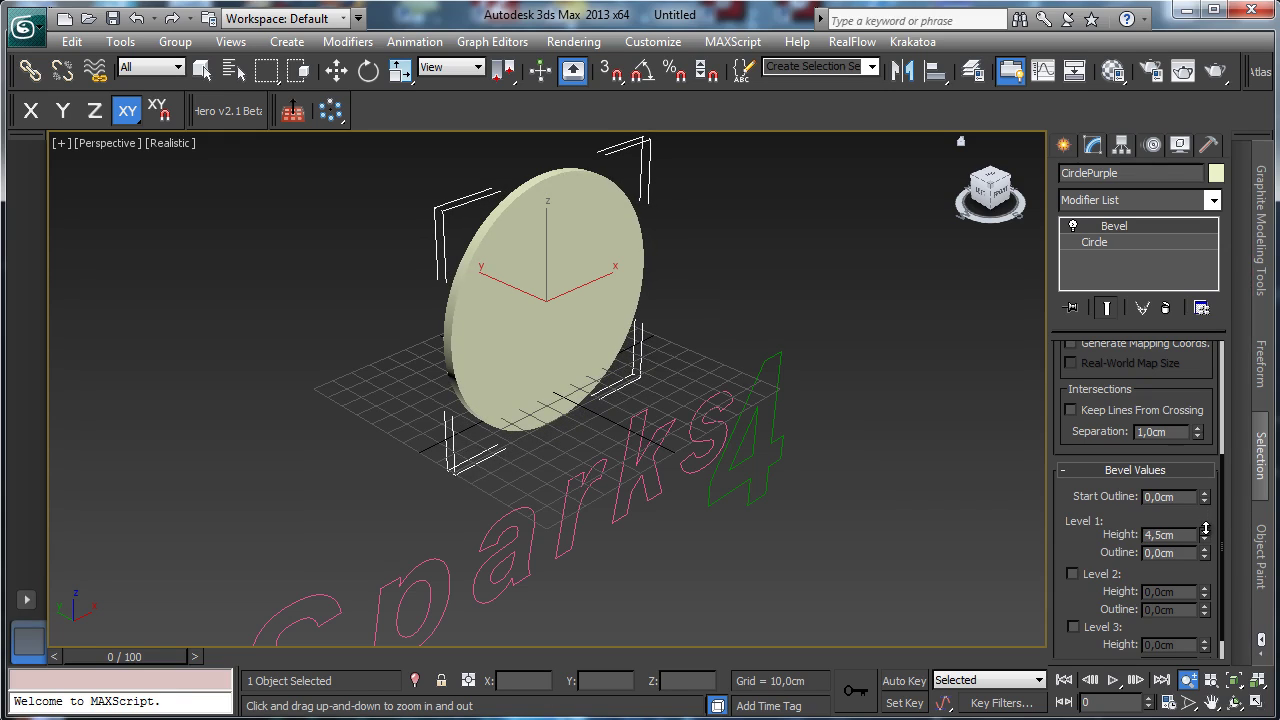
Enable bevel Level 2 with 0,5cm height and -0,4cm outline.
click(1100, 574)
click(1207, 588)
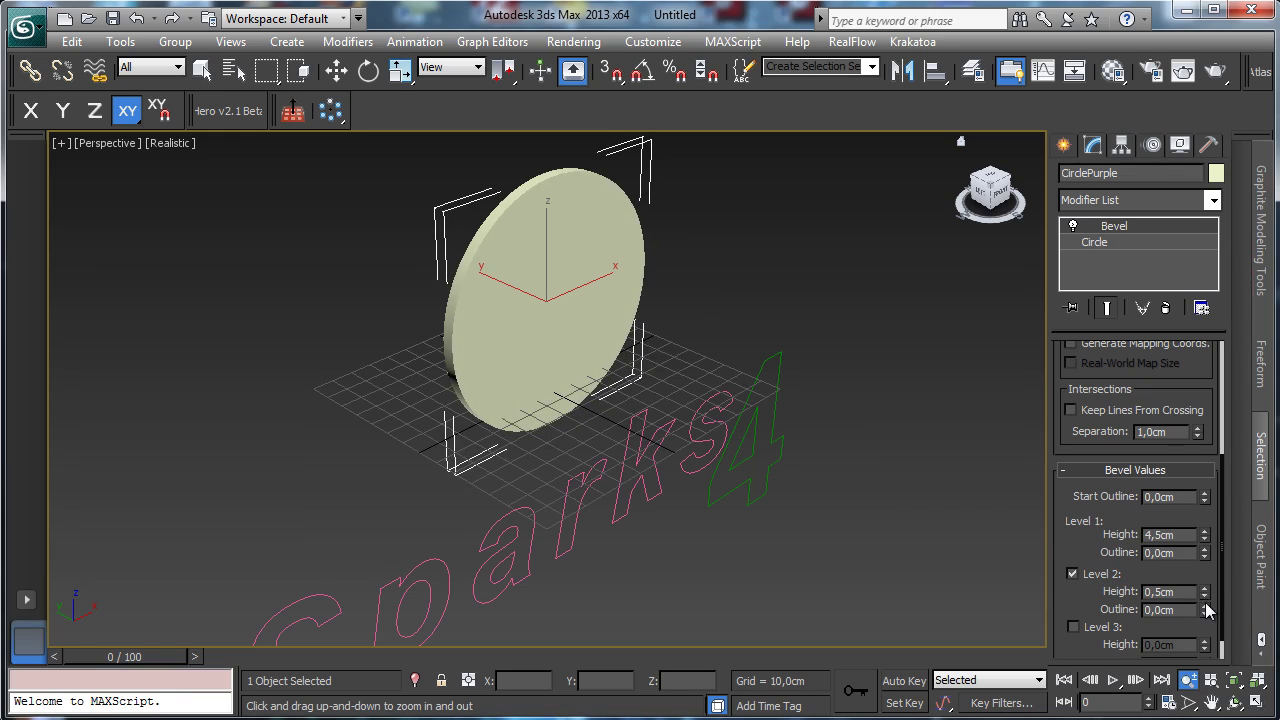
click(1204, 613)
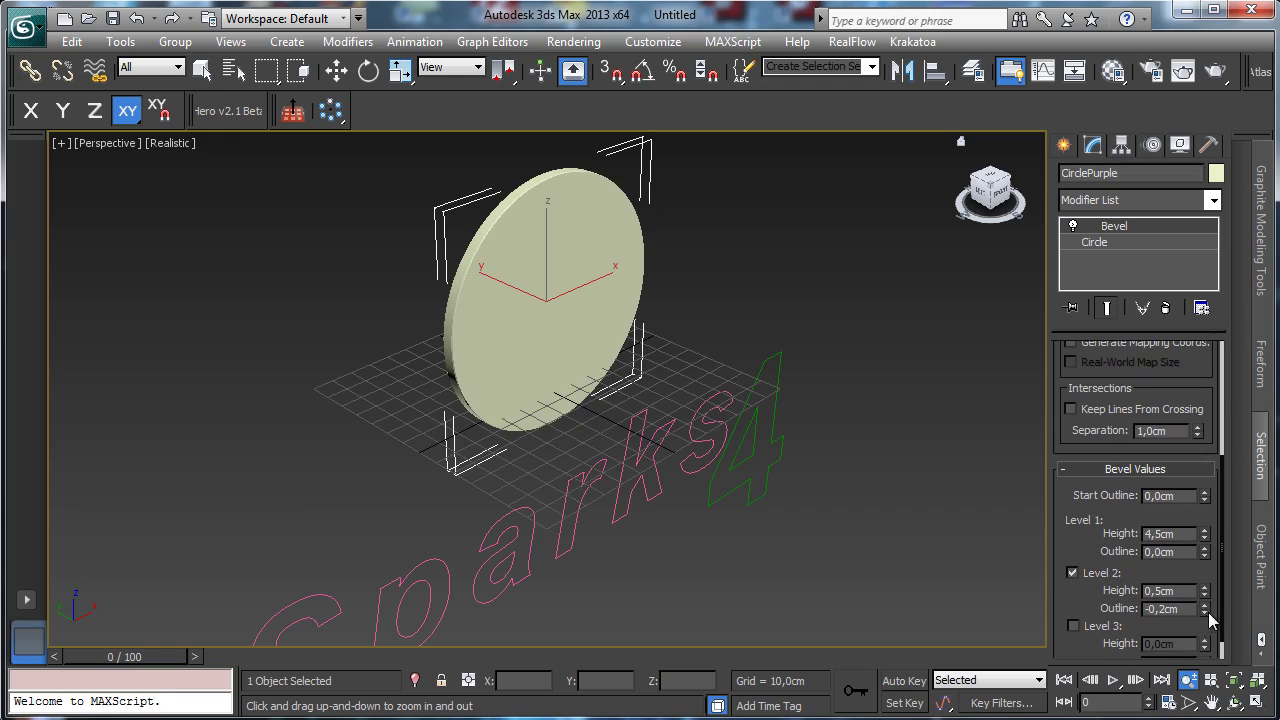
click(1205, 613)
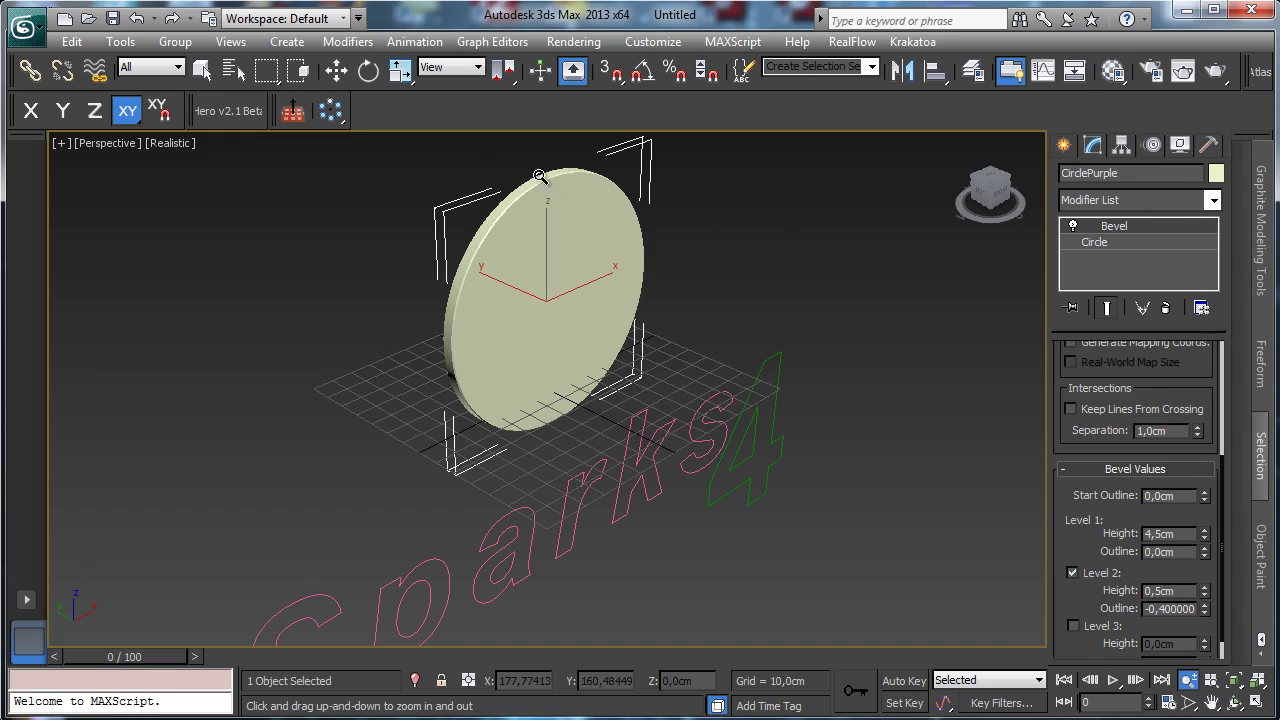
click(202, 69)
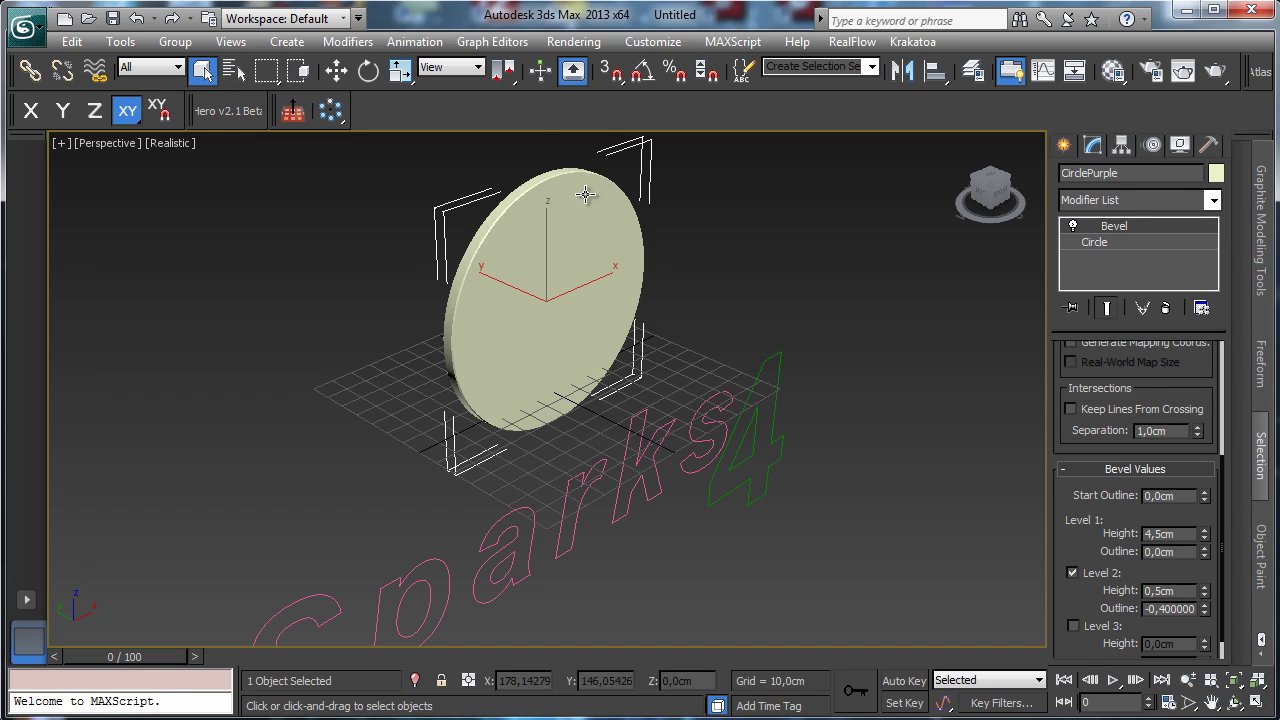
click(584, 197)
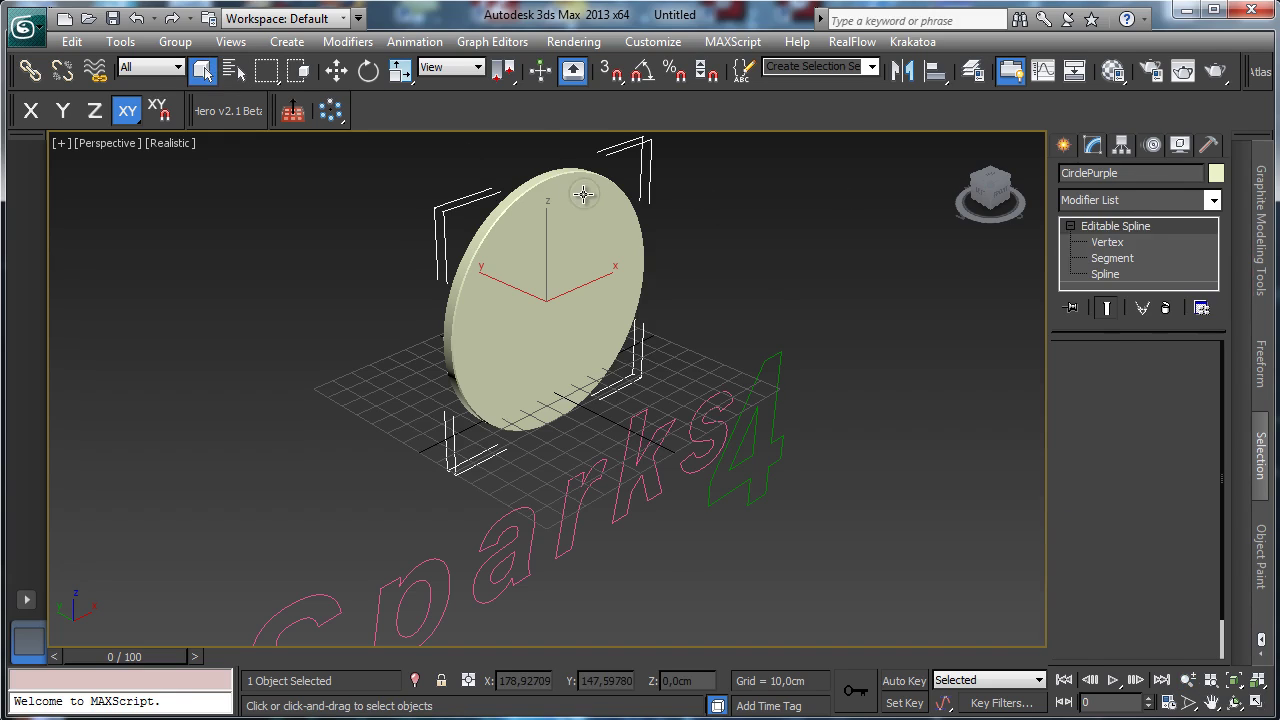
Bevel CircleWhite with Level 1 Height about 4,6cm and Level 2 Height 0,6cm at -0,4cm outline.
click(1213, 200)
scroll(1232, 378, down, 4)
scroll(1232, 378, down, 1)
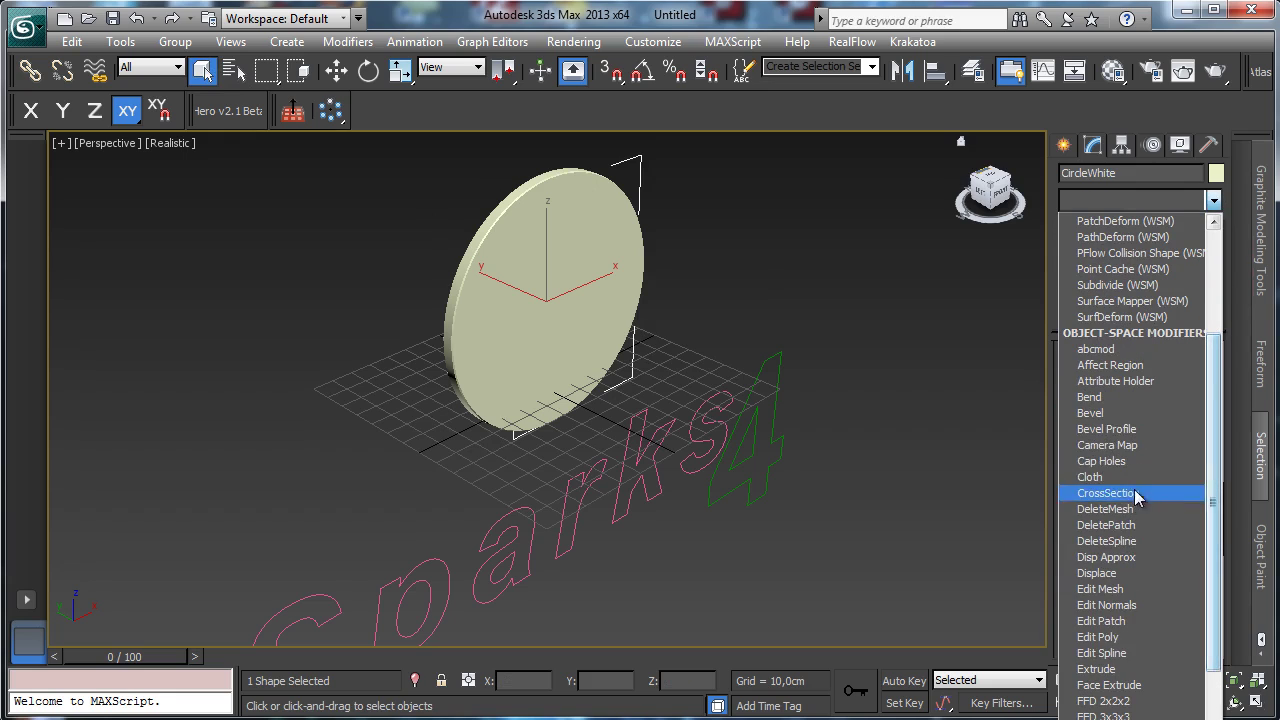
click(1100, 414)
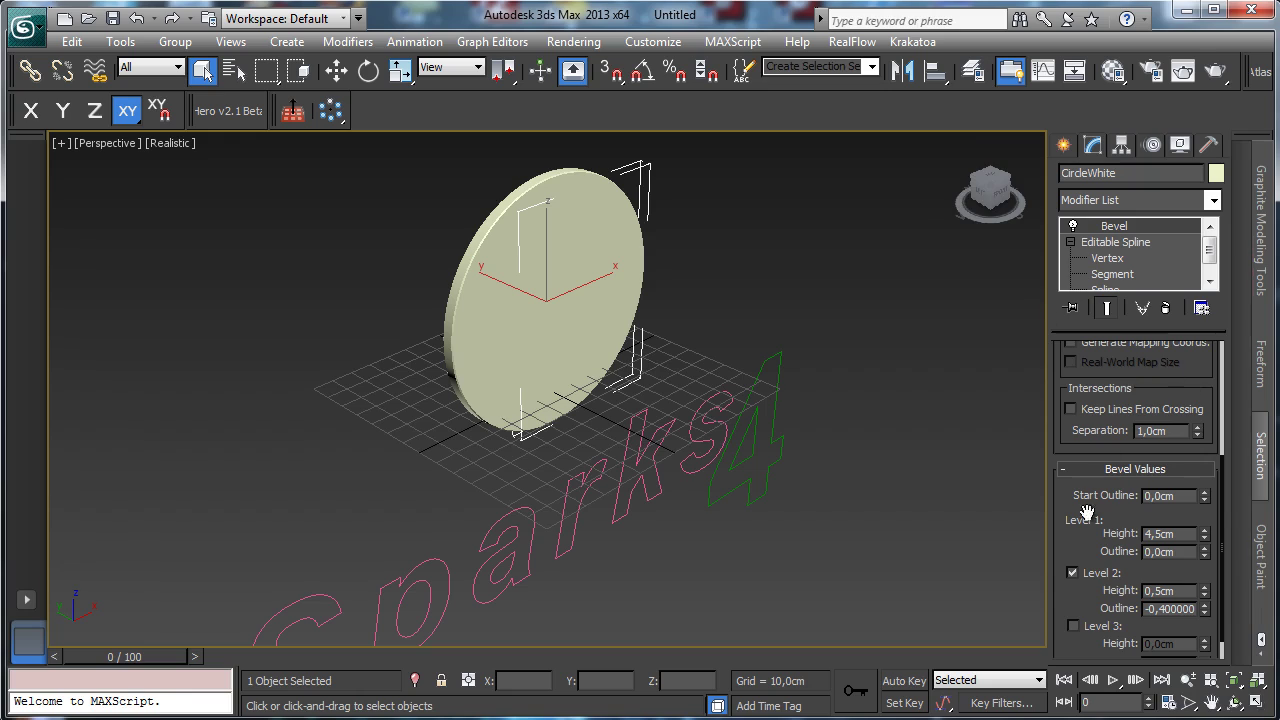
drag(1080, 504, 1077, 477)
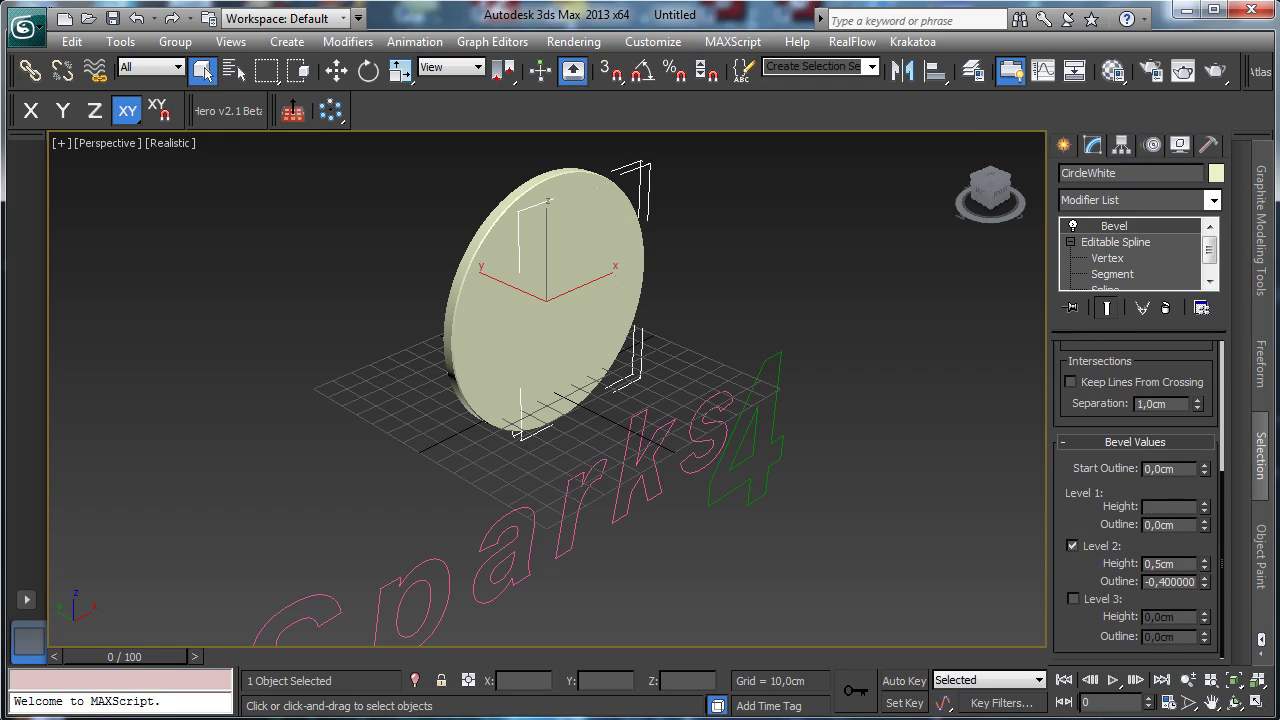
drag(1204, 506, 1204, 490)
text(6)
key(Return)
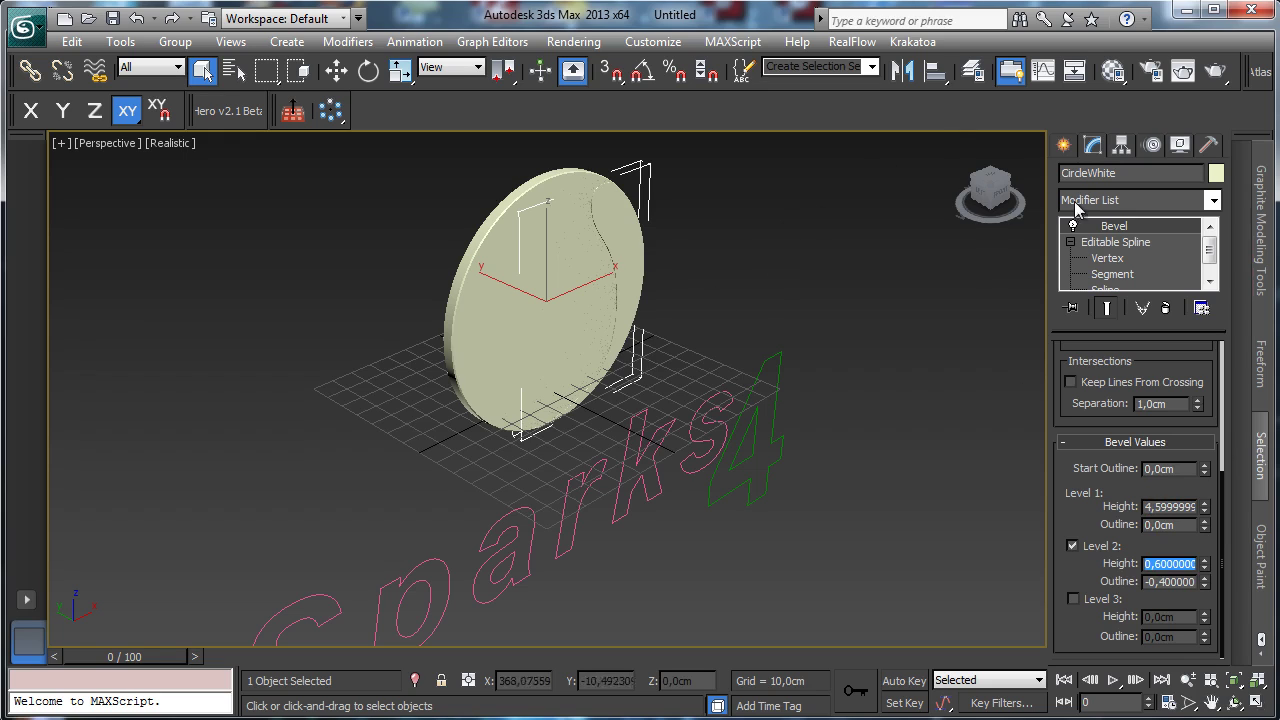
click(1216, 173)
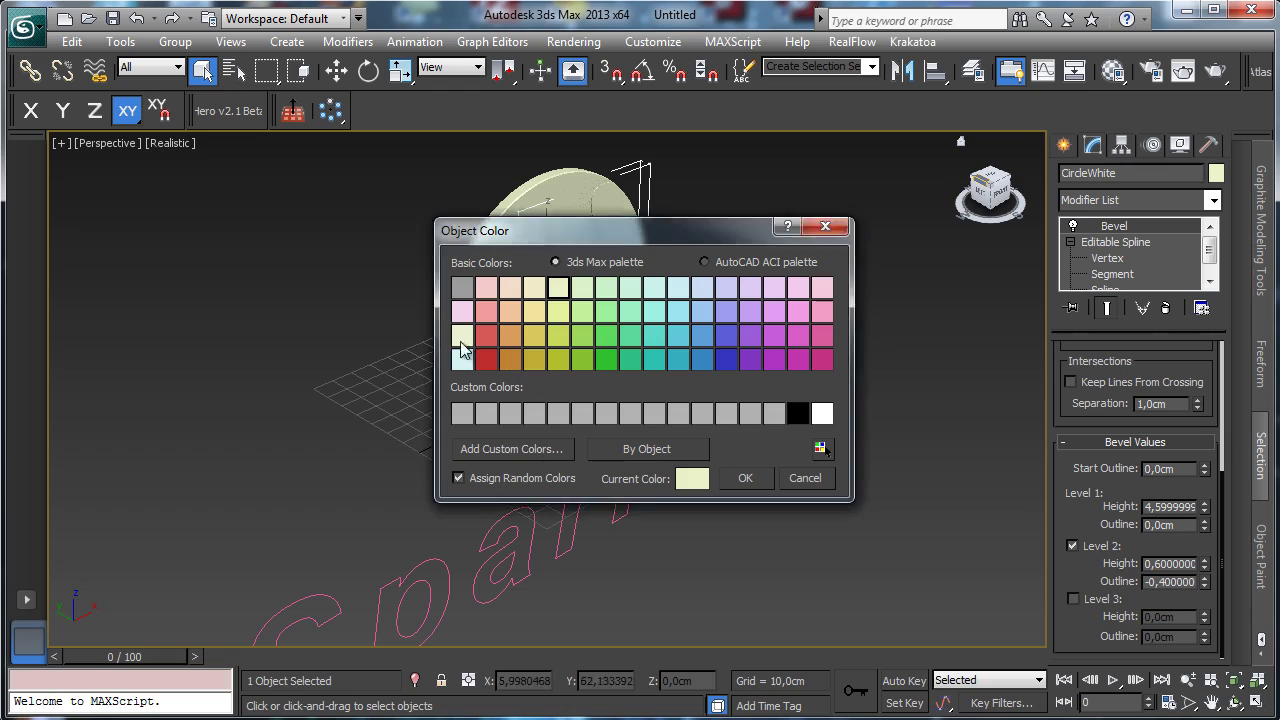
Color the crescent white and the outer disc magenta.
click(822, 418)
click(754, 481)
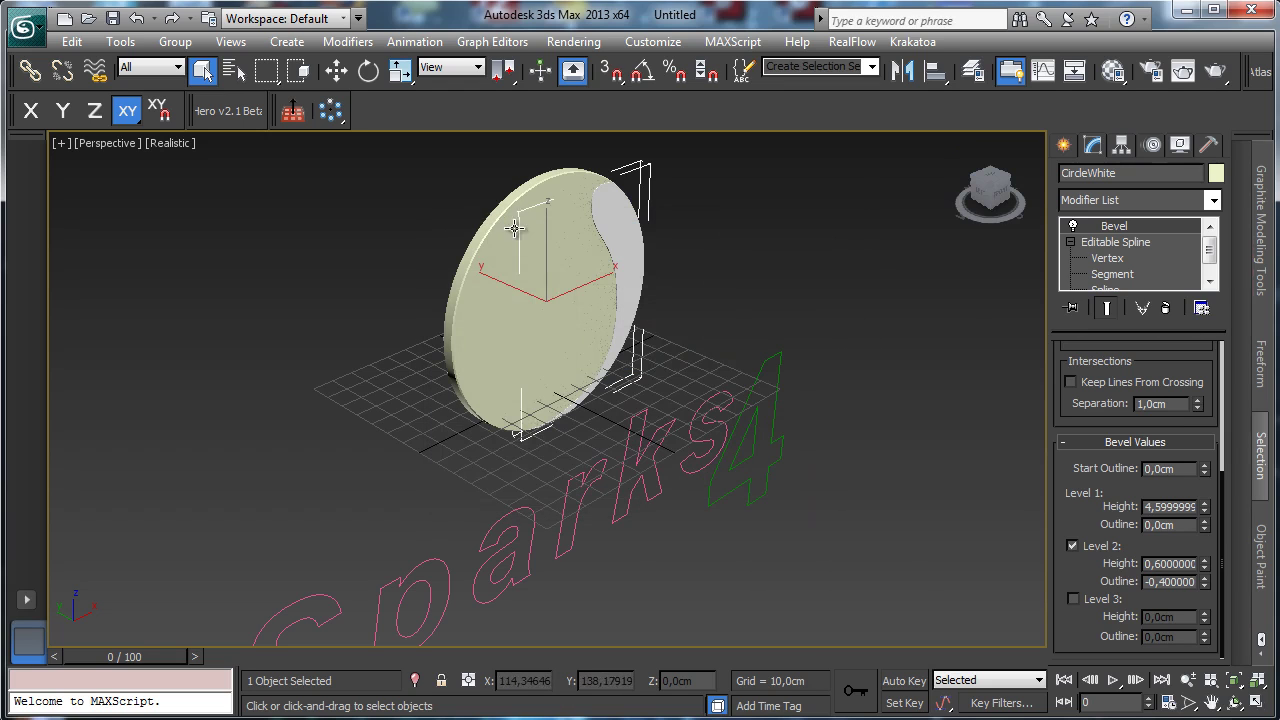
click(514, 243)
click(1216, 175)
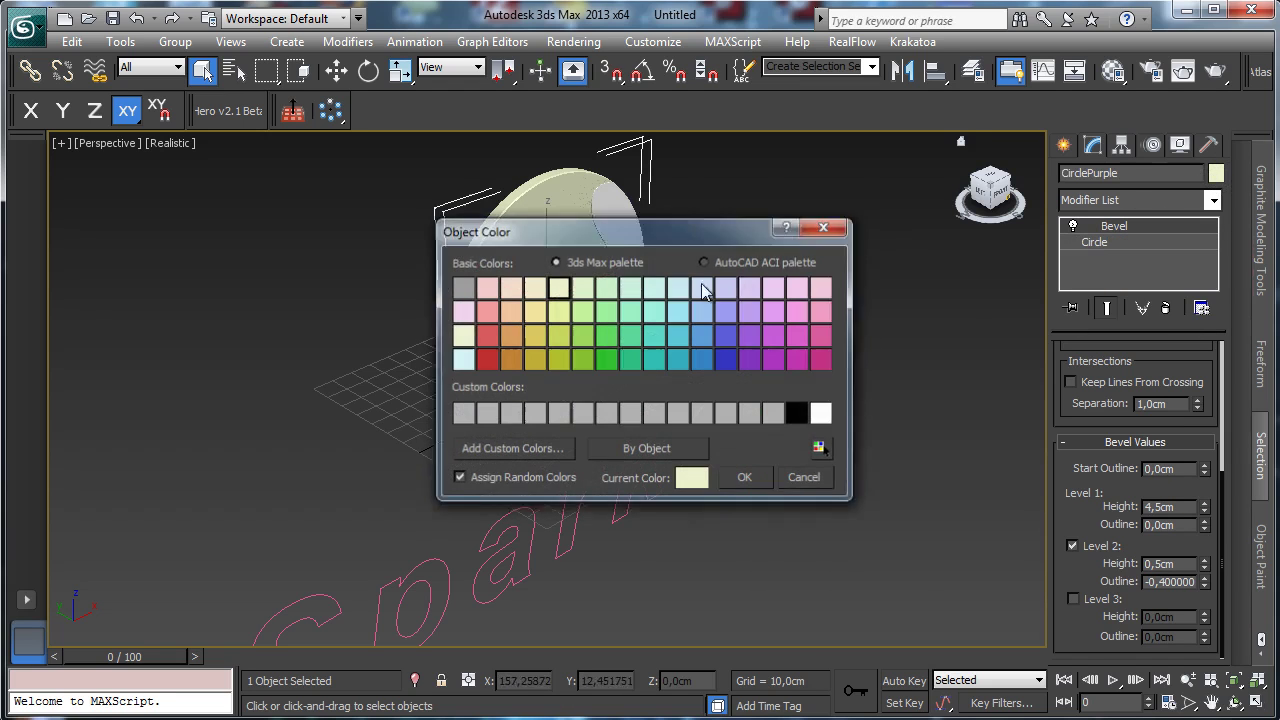
click(821, 337)
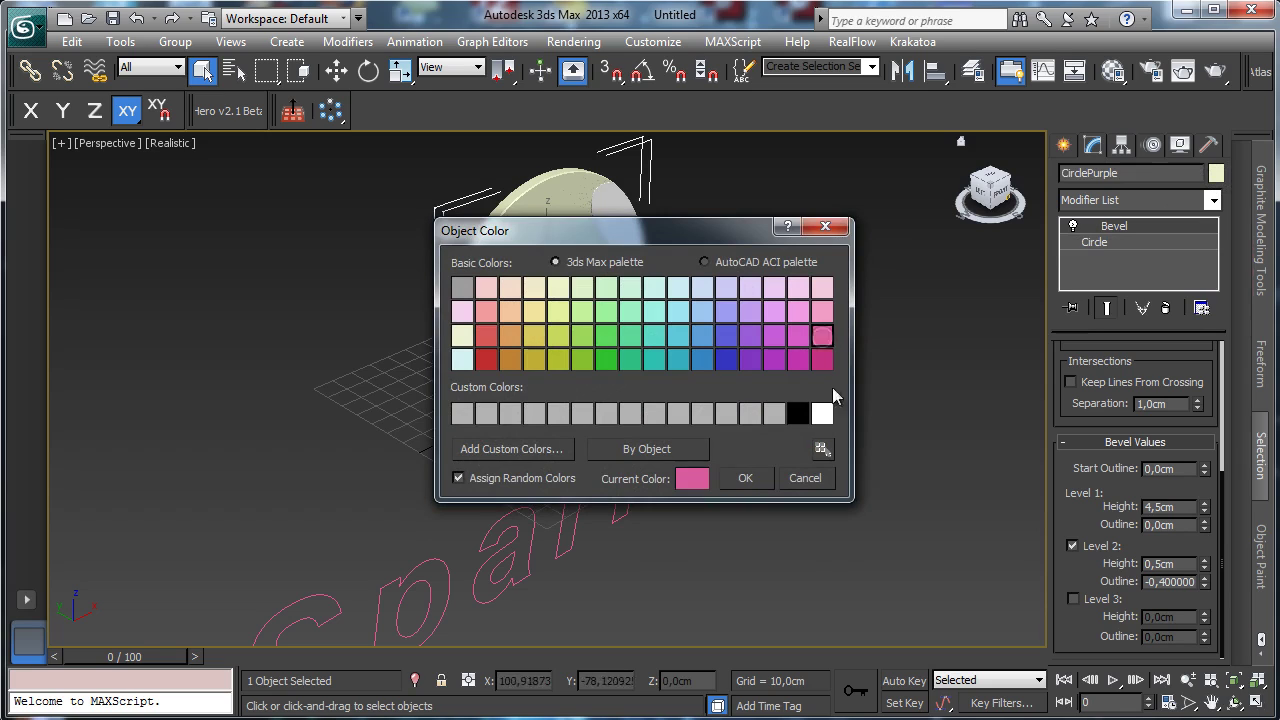
click(745, 478)
Restore the four viewports and set the Front view to Shaded, framing the whole logo.
click(892, 431)
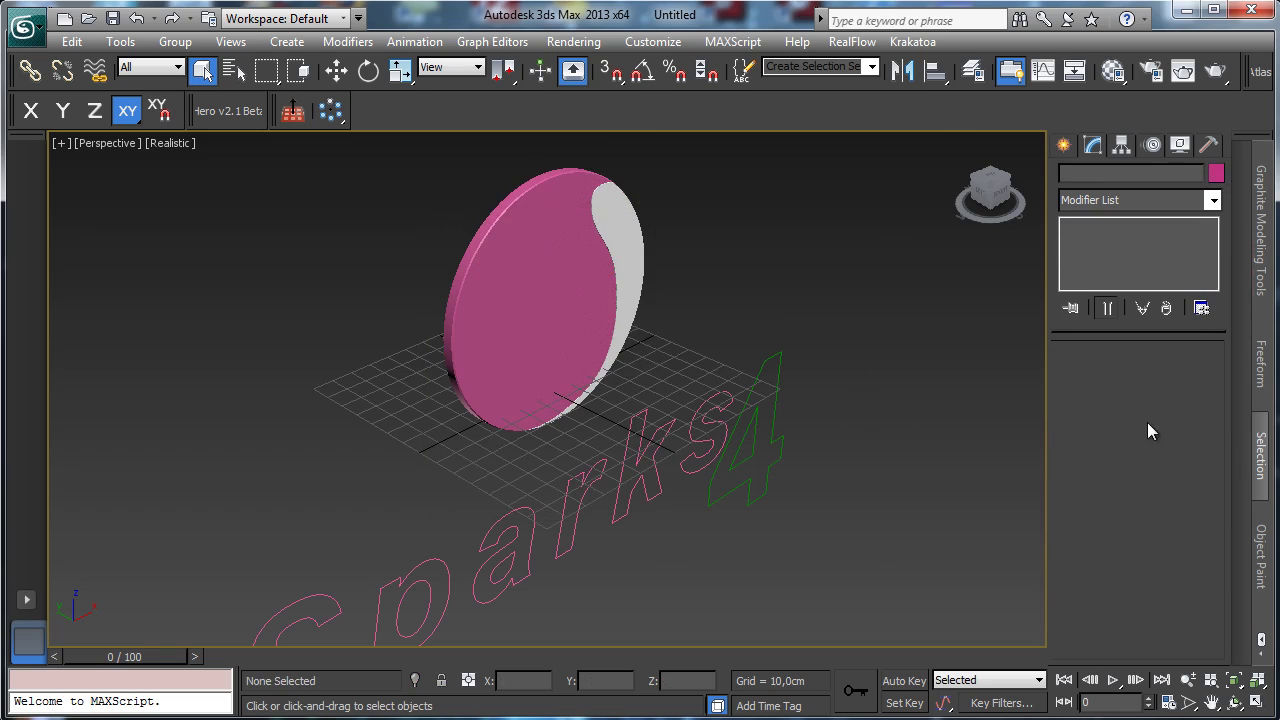
click(1253, 703)
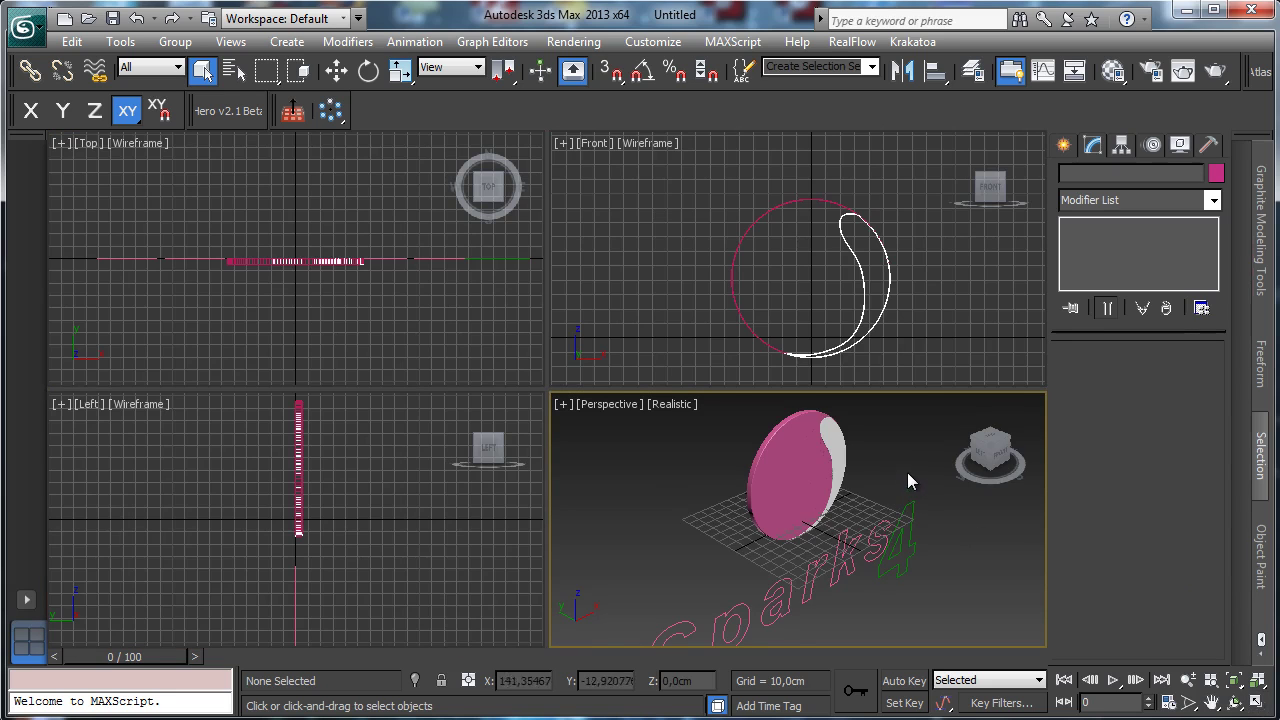
click(653, 145)
click(705, 188)
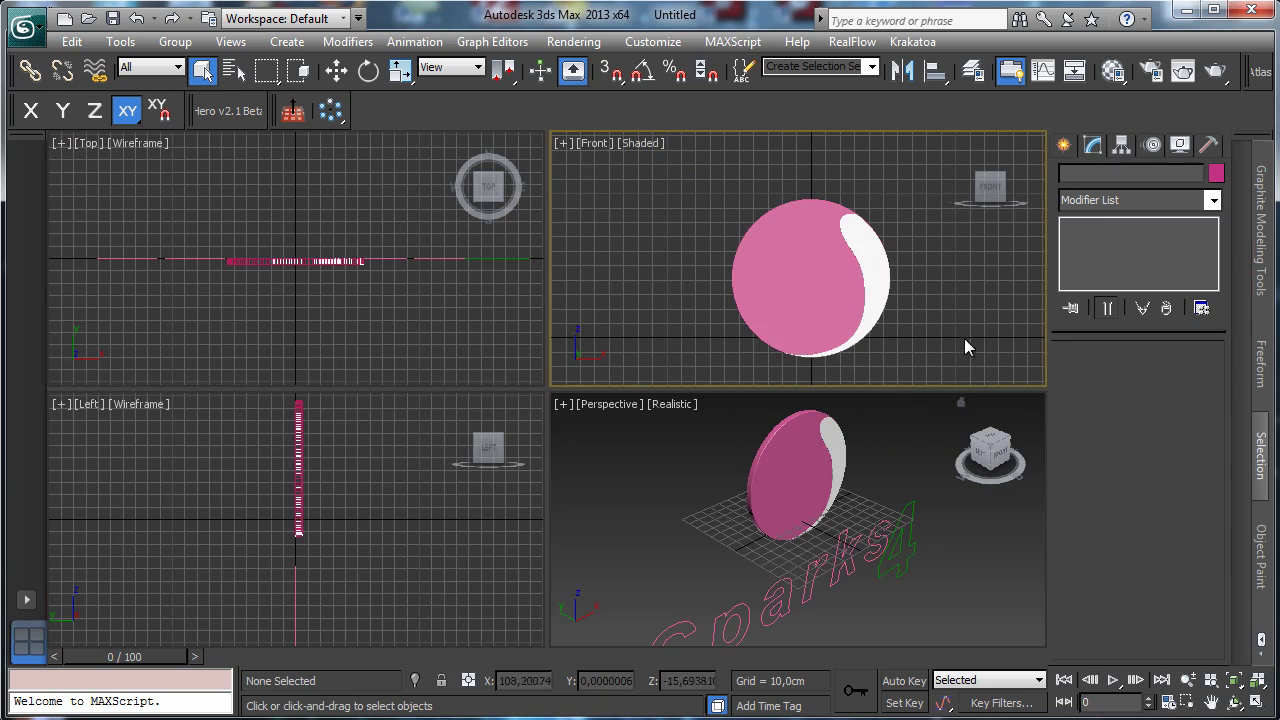
click(1187, 680)
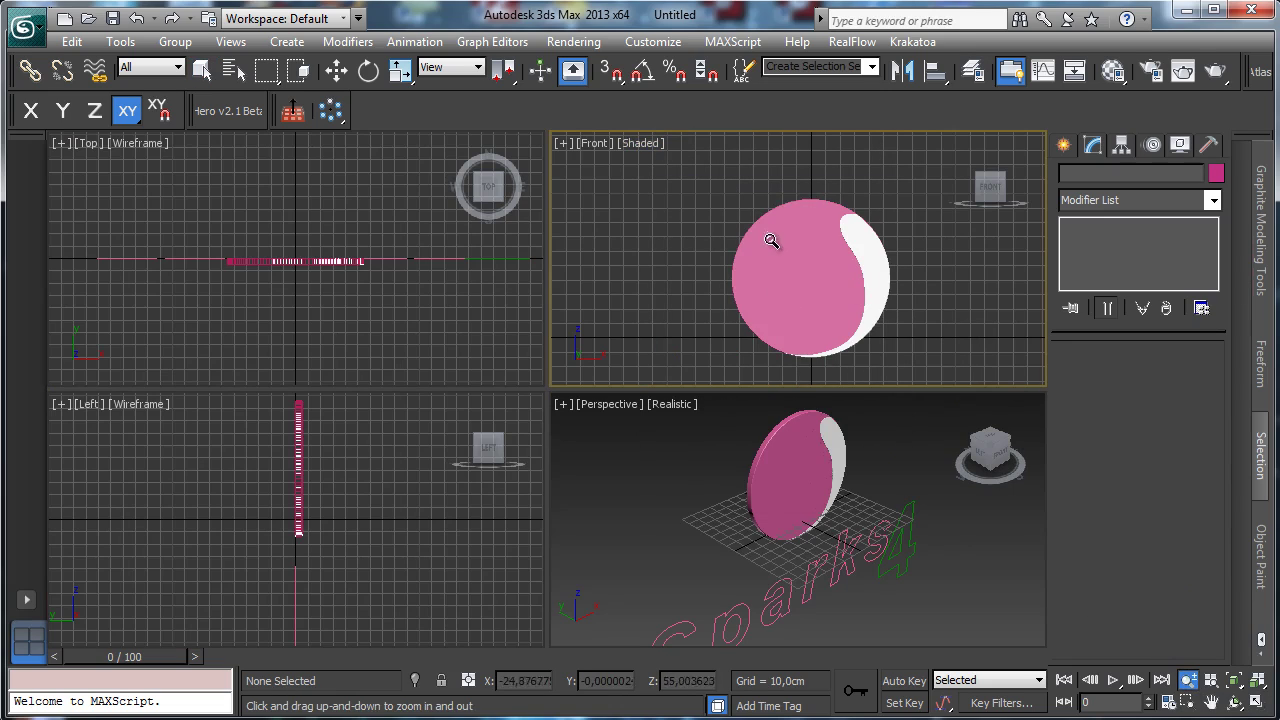
drag(797, 282, 794, 244)
click(1211, 702)
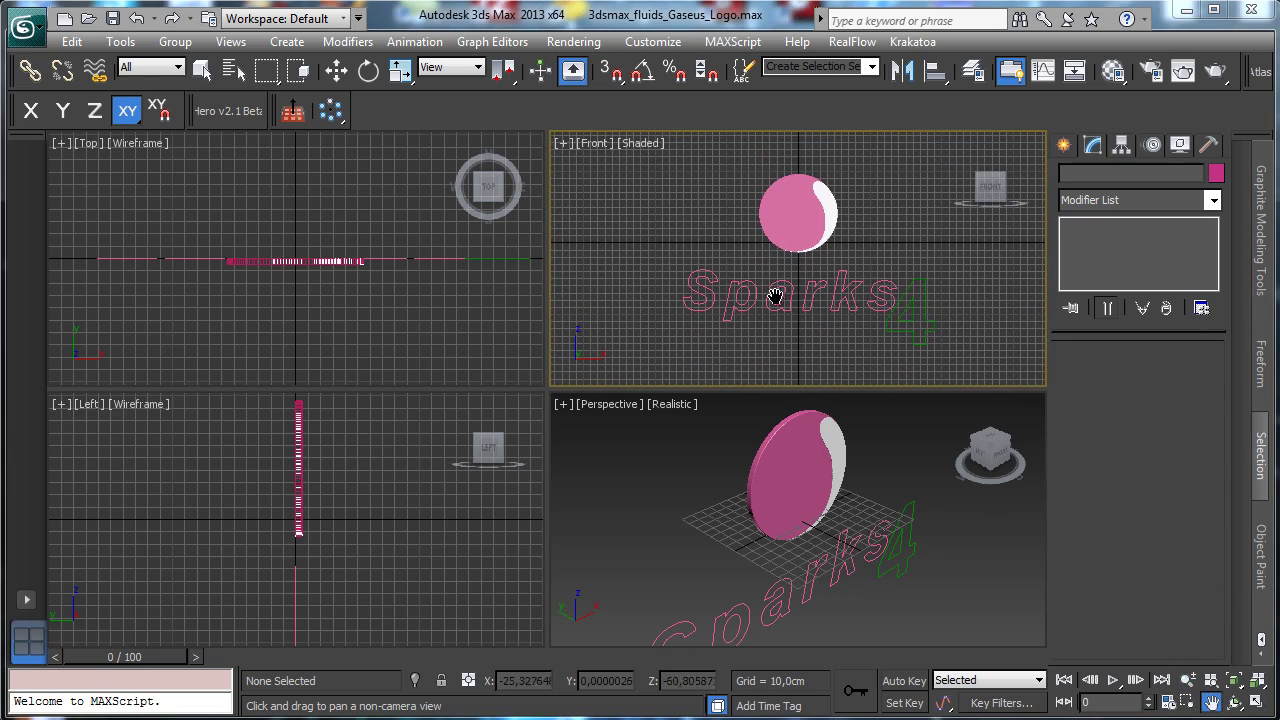
click(201, 69)
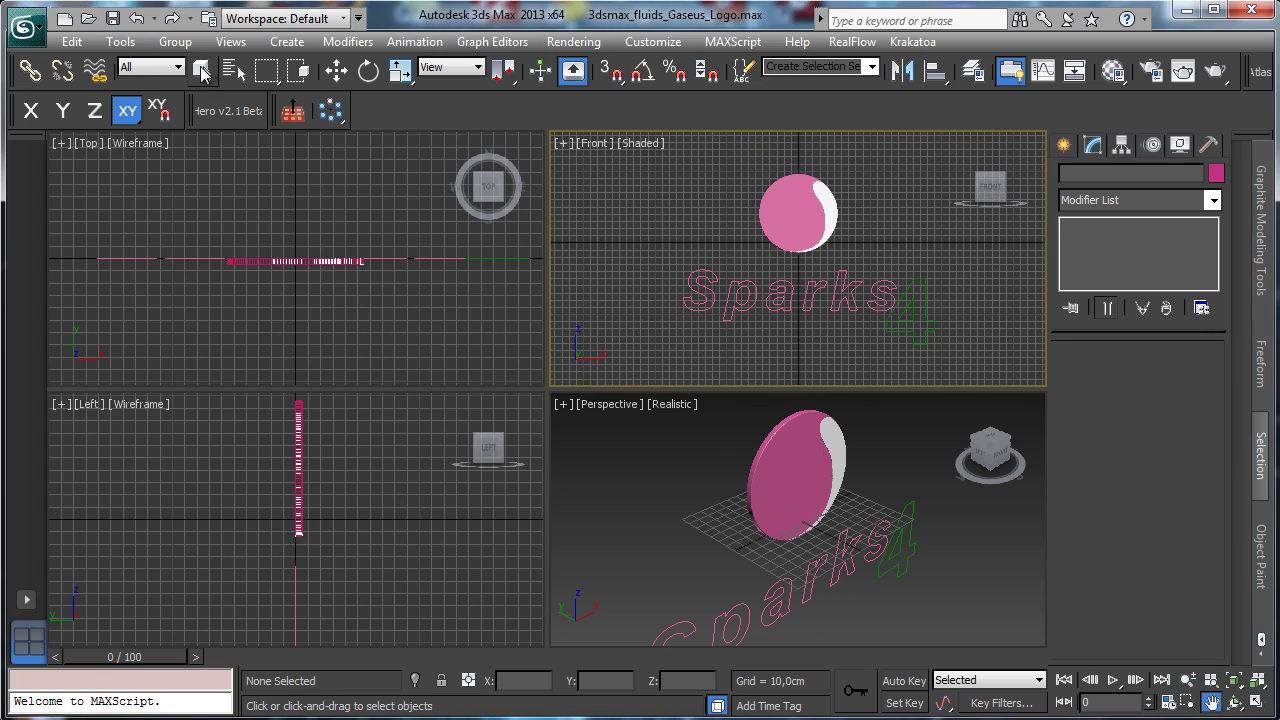
Replace the Sparks text's Bend modifier with a Bevel modifier.
click(788, 286)
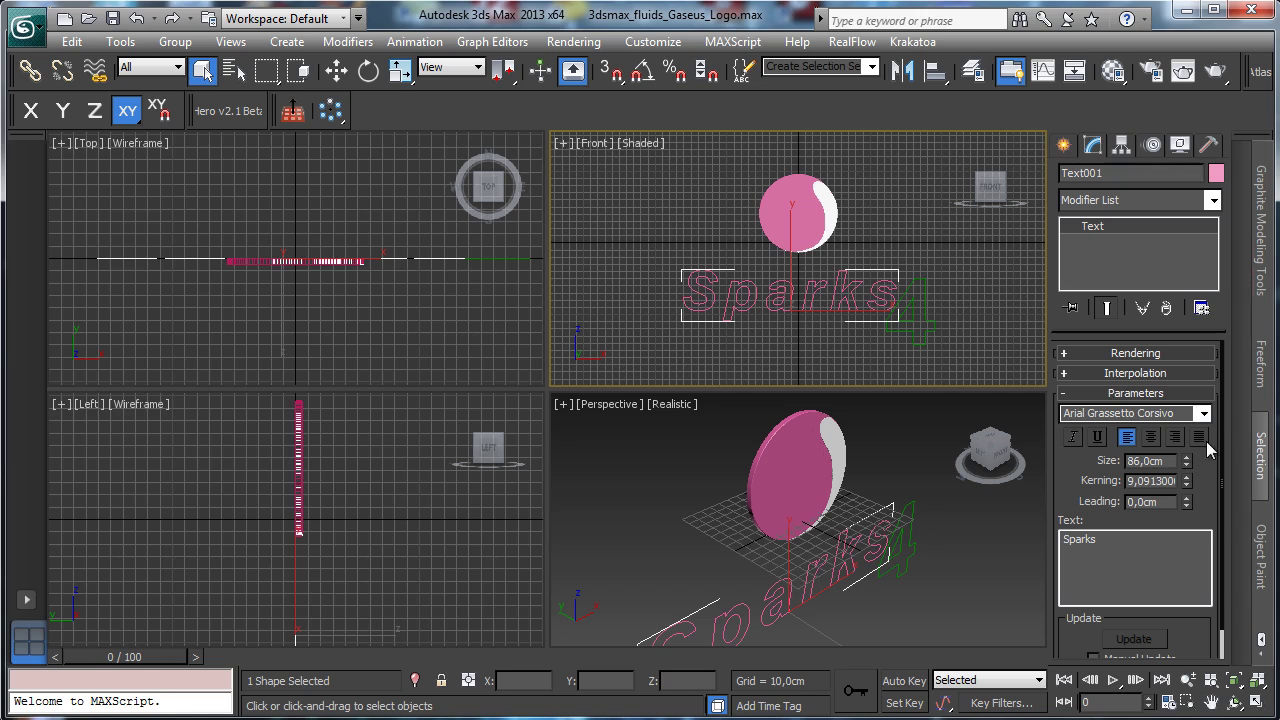
click(1214, 201)
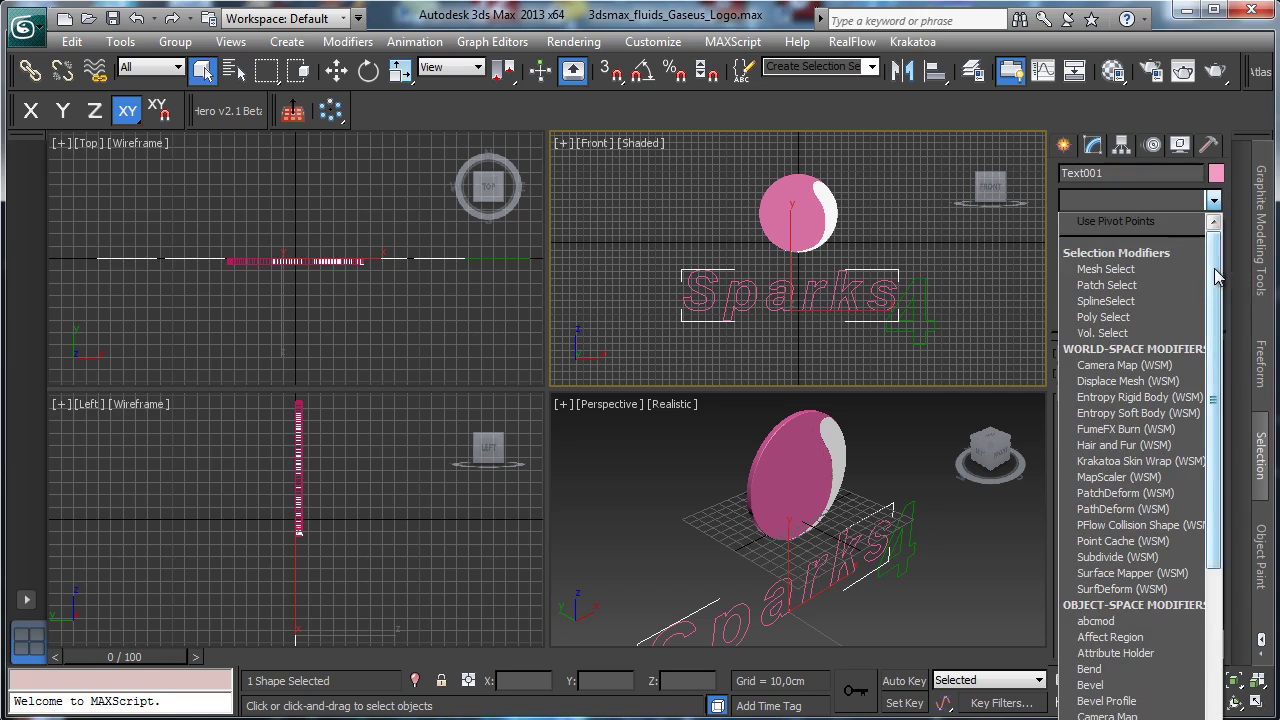
drag(1218, 280, 1218, 441)
click(1112, 238)
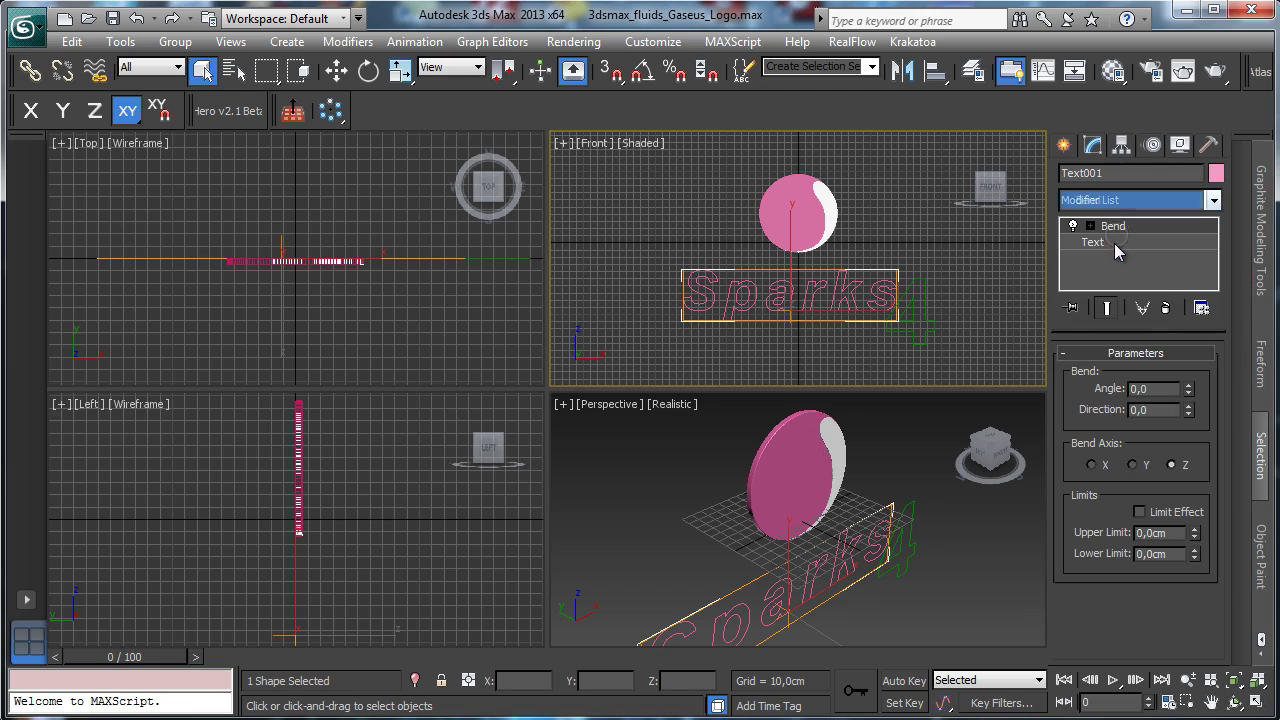
click(1165, 308)
click(1213, 200)
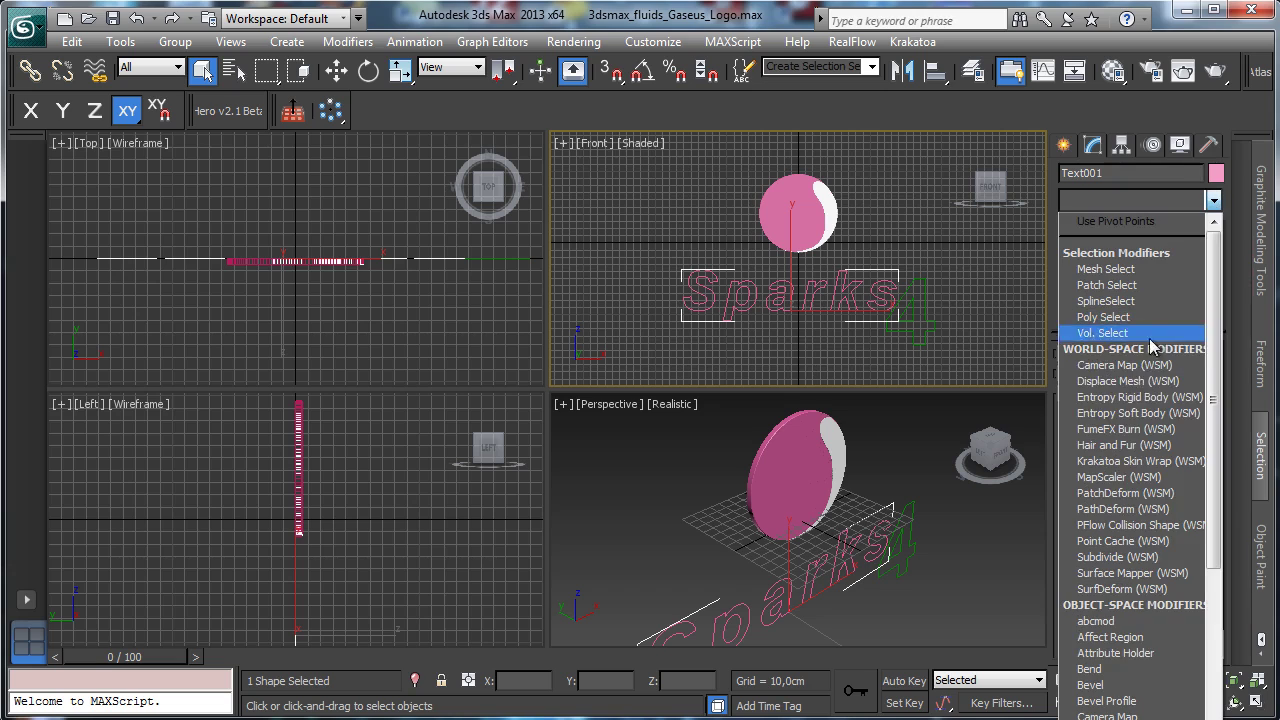
click(1090, 685)
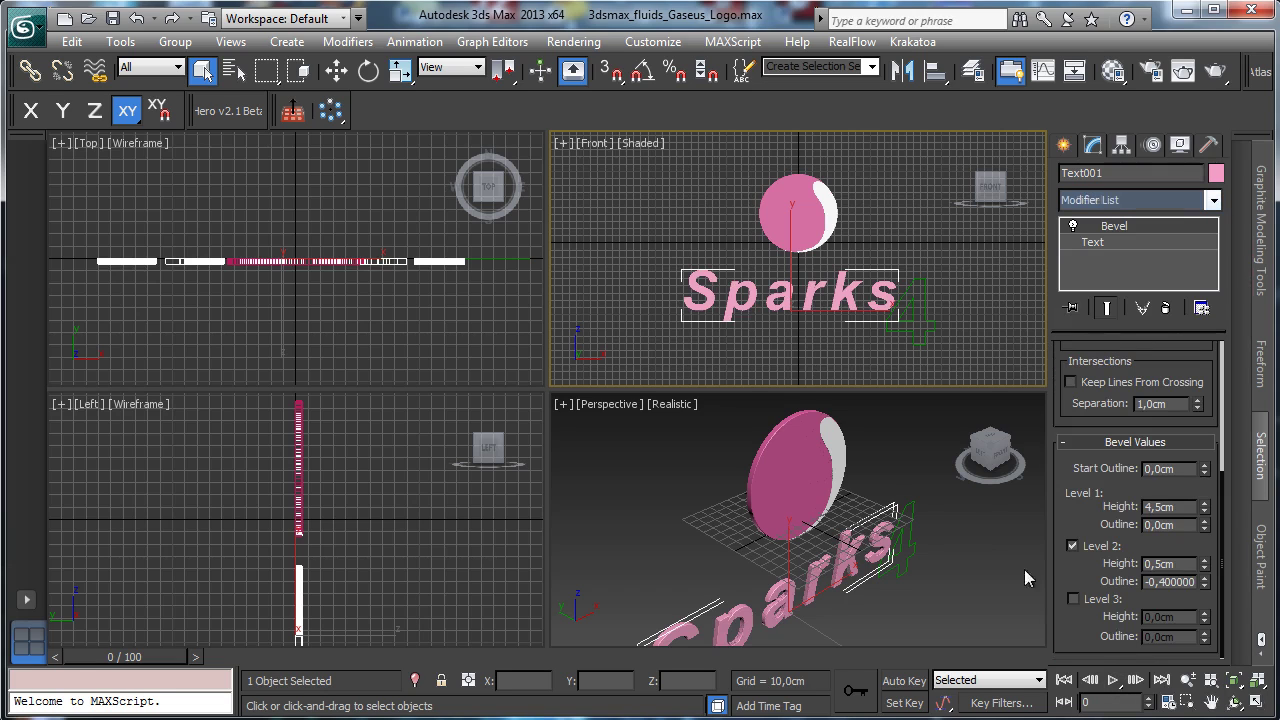
Maximize Perspective and set the text bevel to Level 1 Height 1cm and Level 2 Outline -0,8.
right_click(967, 515)
key(alt+w)
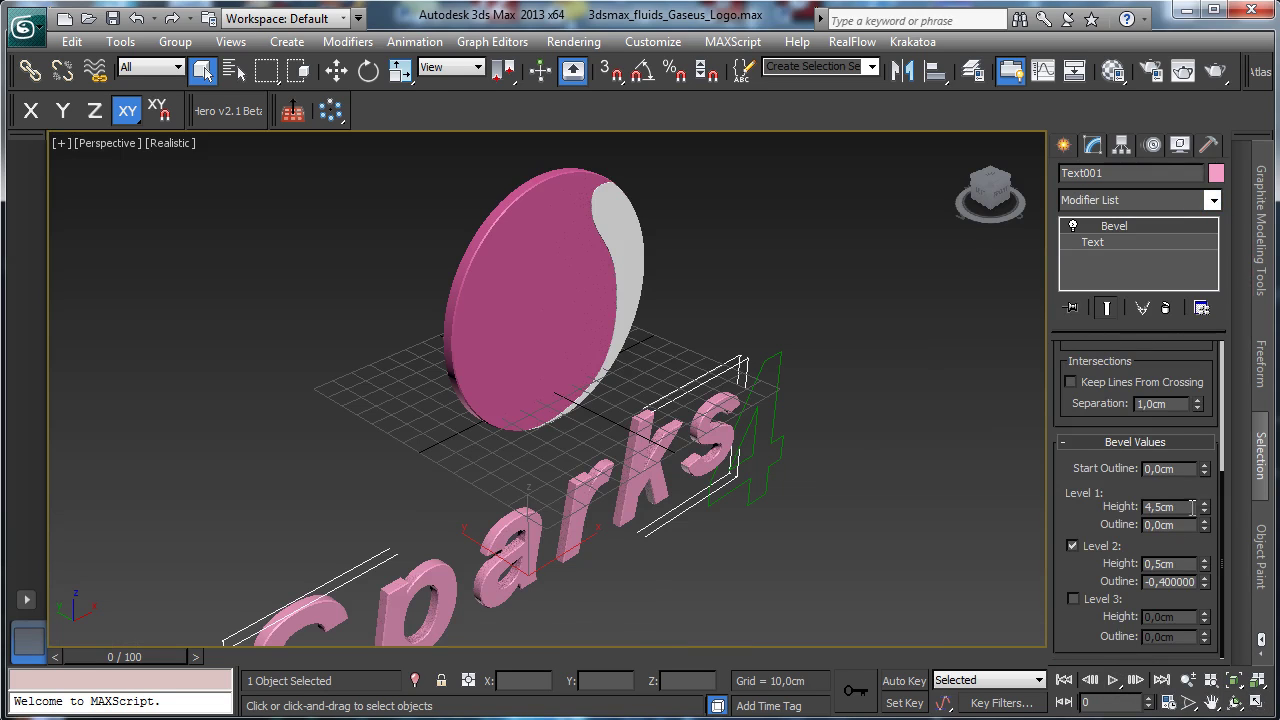
double_click(1176, 508)
text(1)
key(Return)
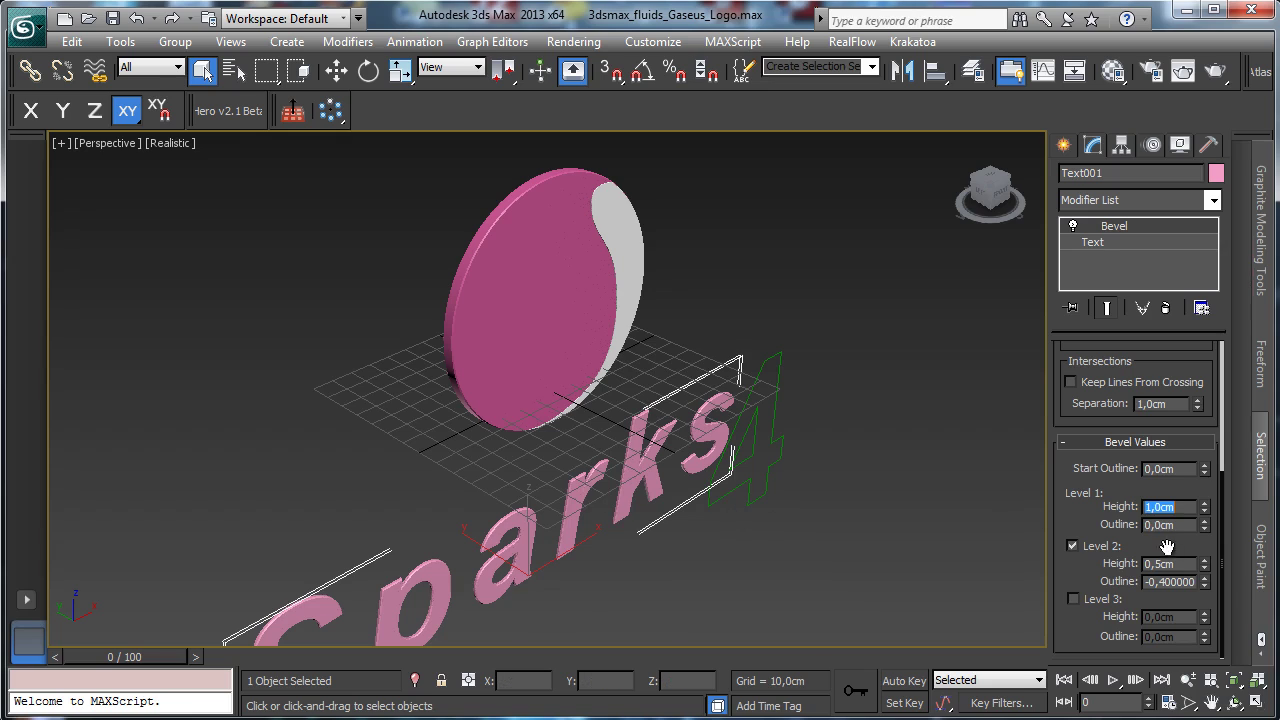
double_click(1162, 580)
text(-0,8)
key(Return)
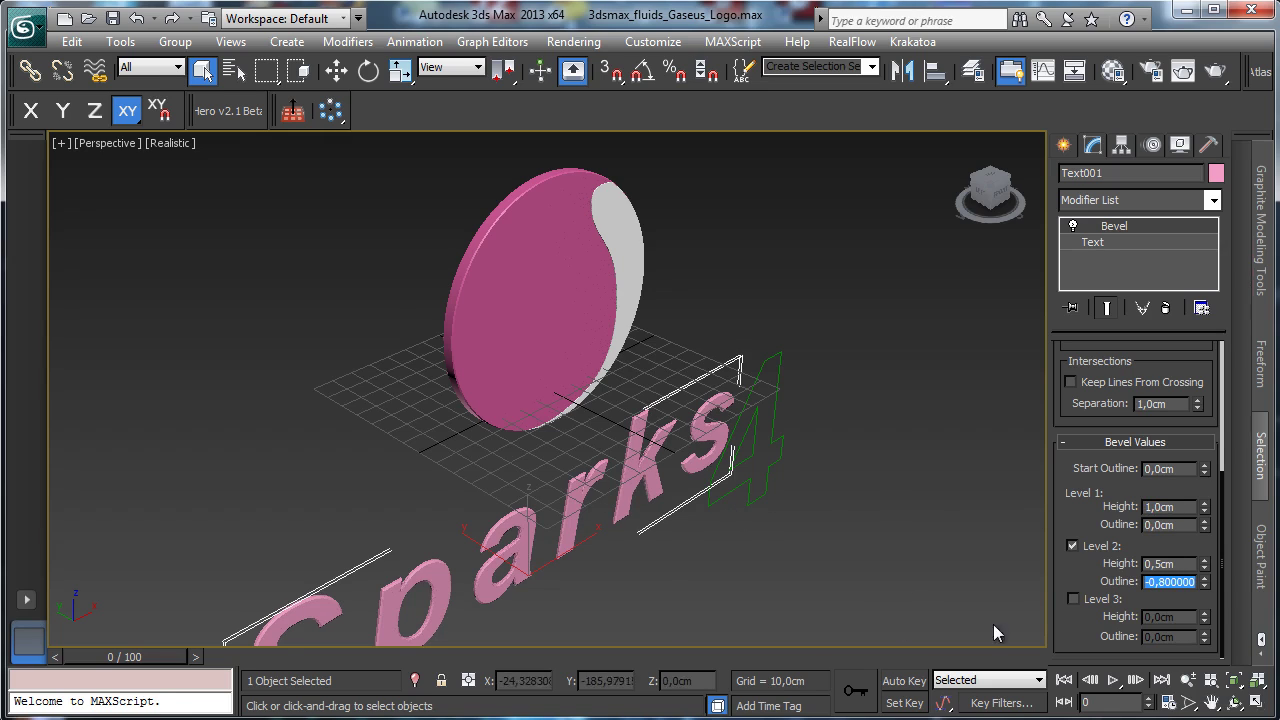
Orbit to face the logo front-on and select the green 4.
click(1234, 703)
drag(480, 437, 491, 400)
right_click(527, 357)
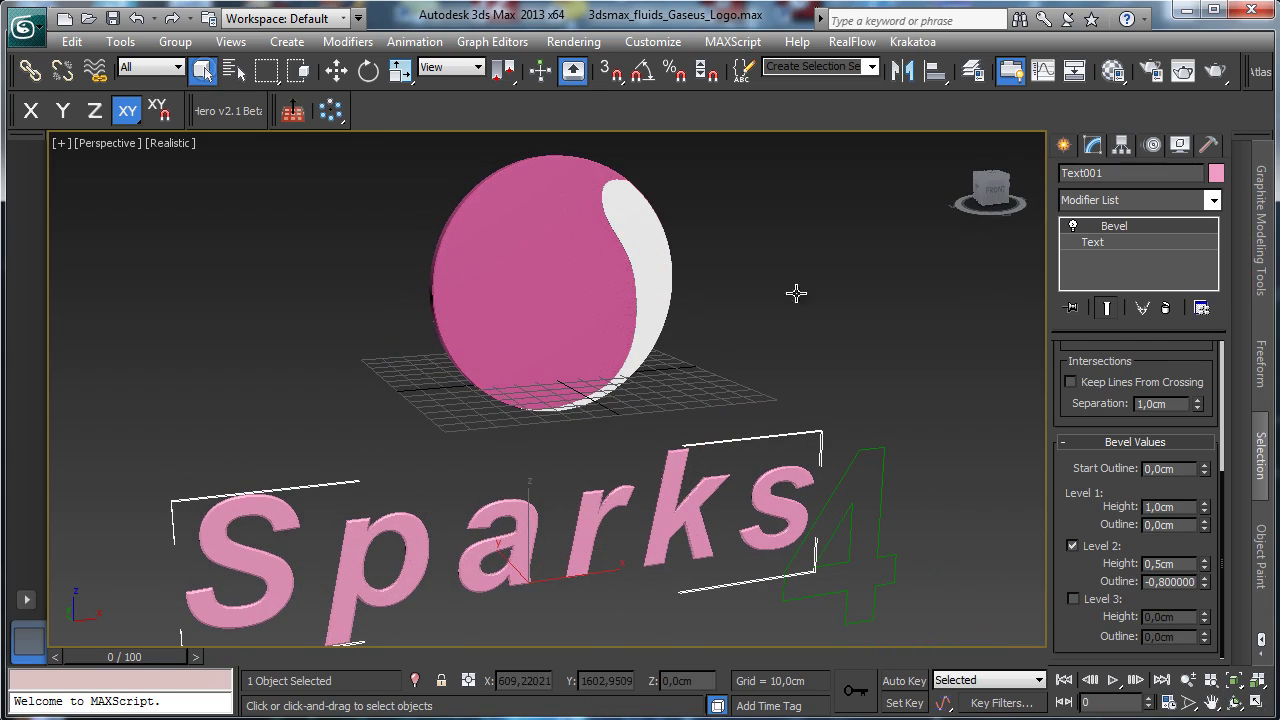
click(846, 508)
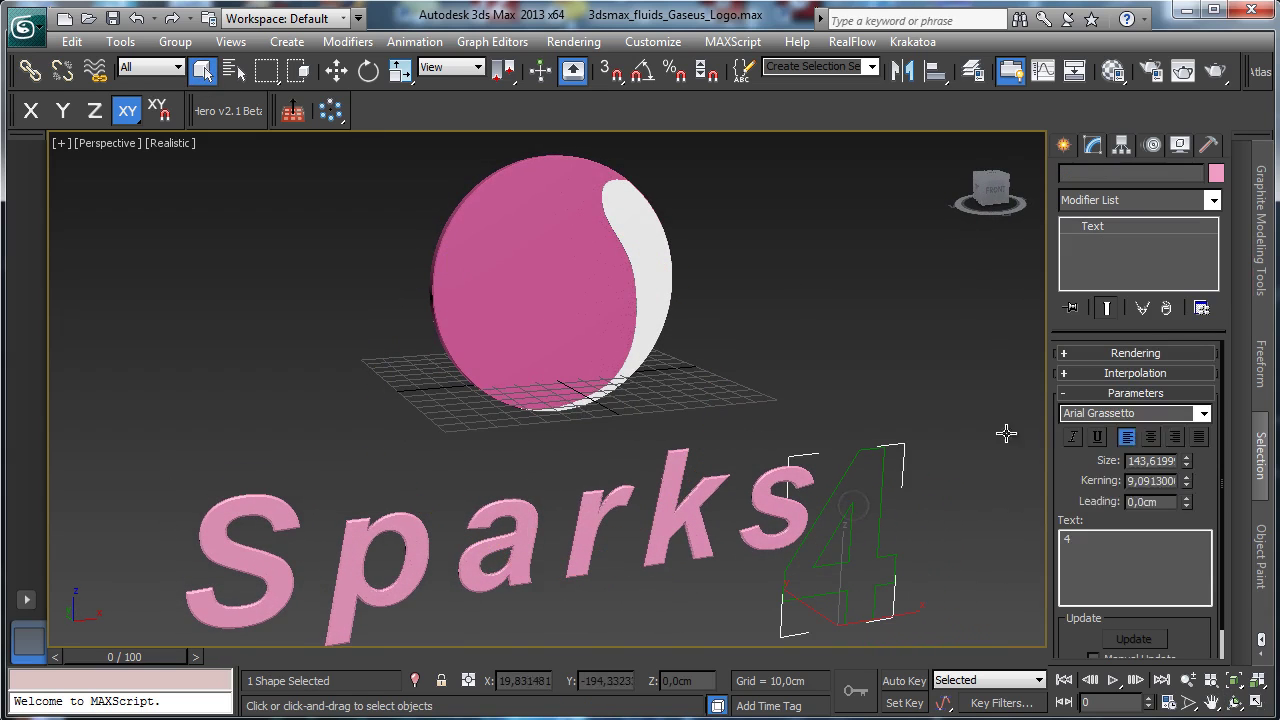
Add a Bevel to the 4 with Level 1 Height 5cm and Level 2 Outline -1,5cm.
click(1213, 200)
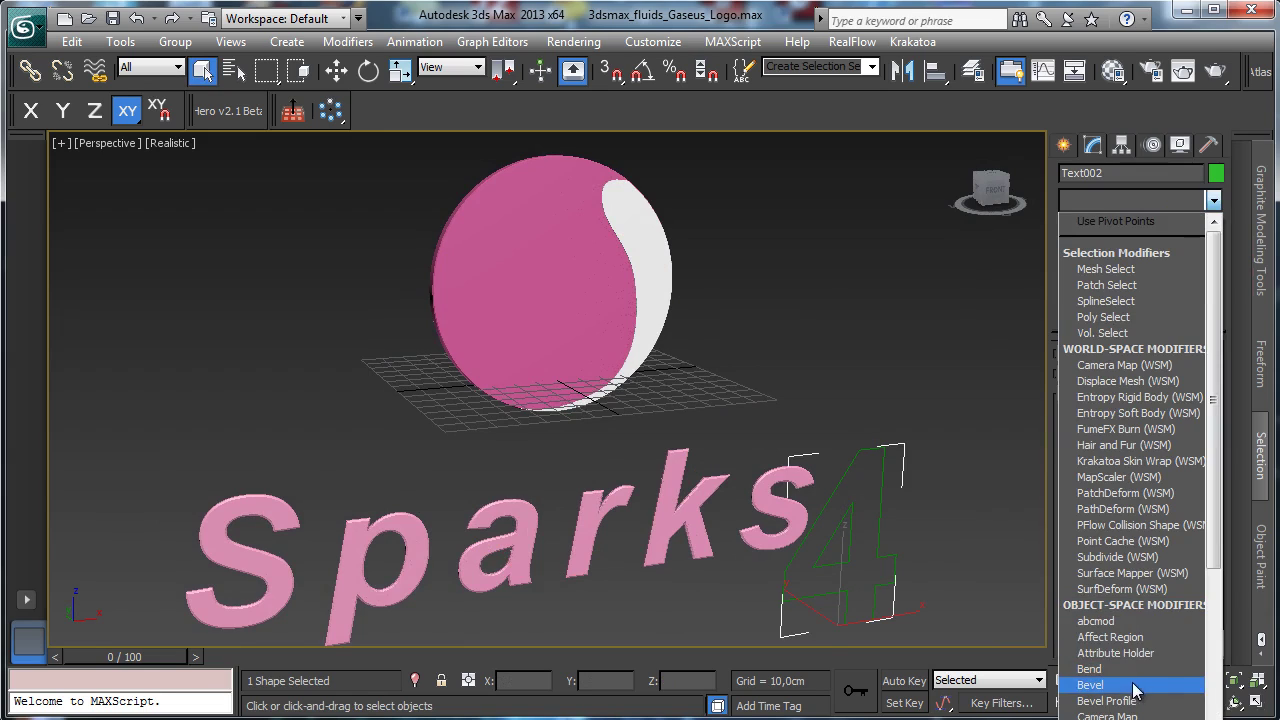
click(1090, 685)
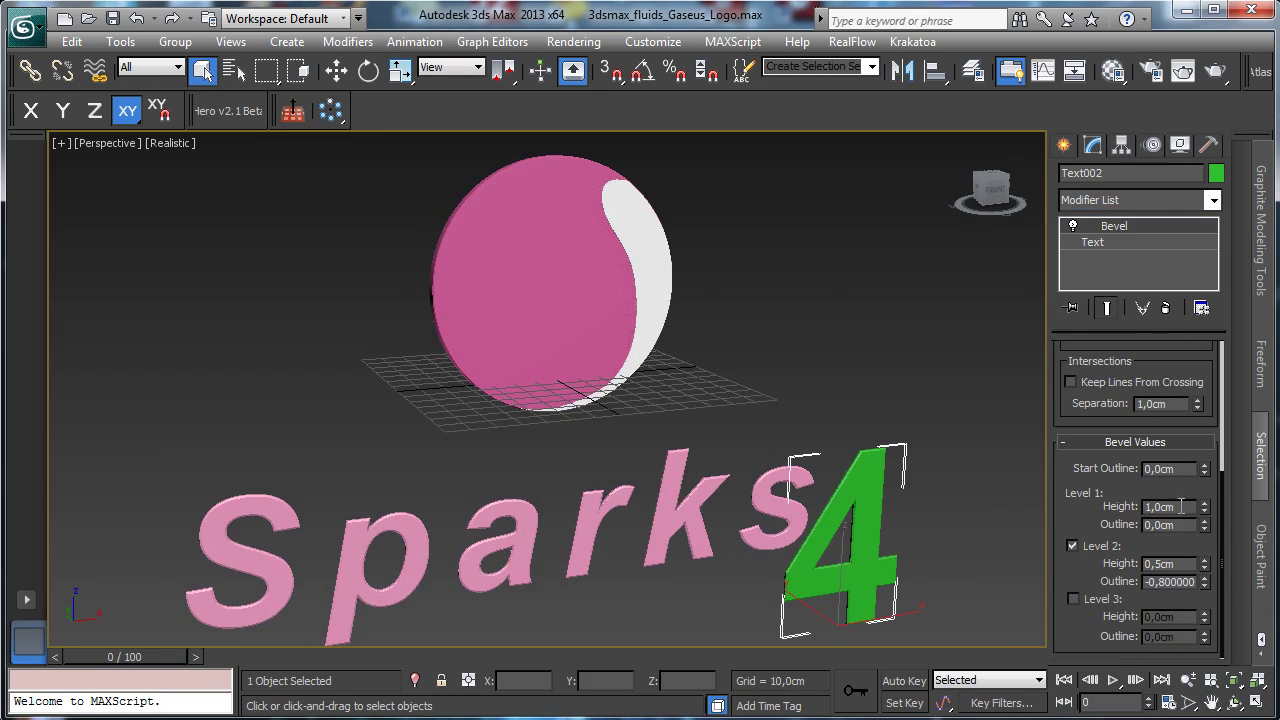
double_click(1181, 563)
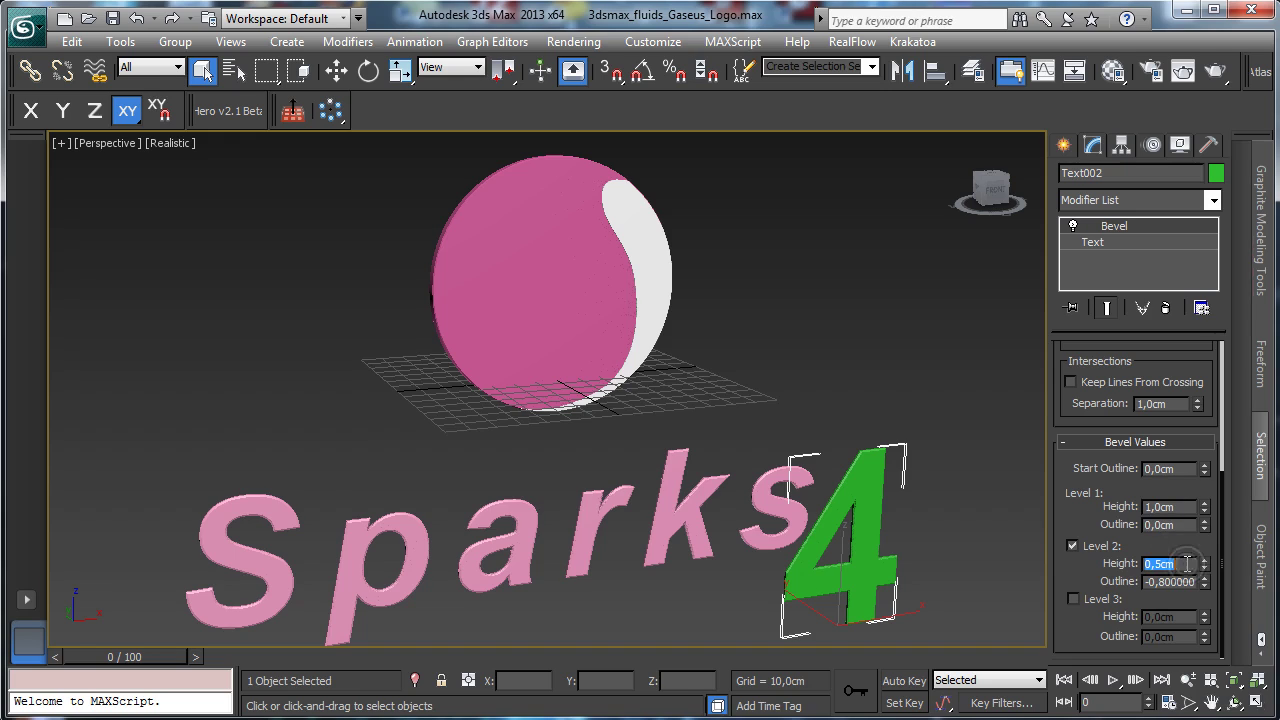
double_click(1182, 507)
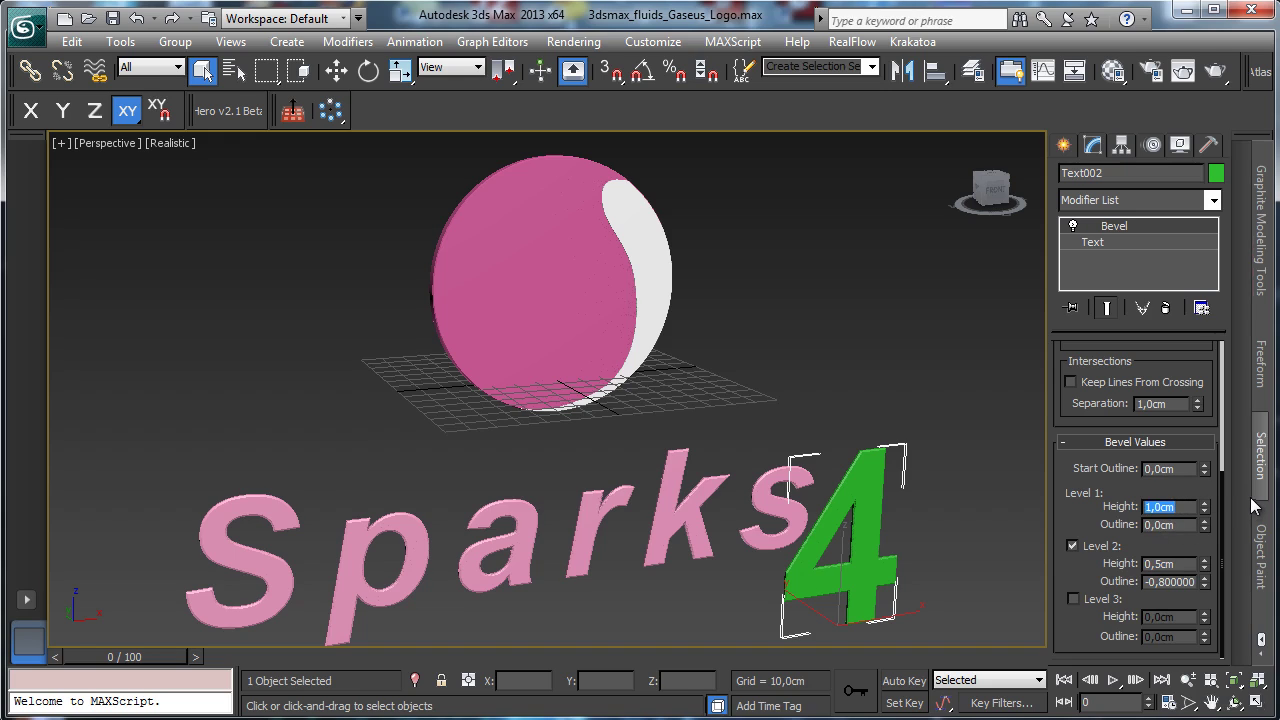
text(5)
key(Return)
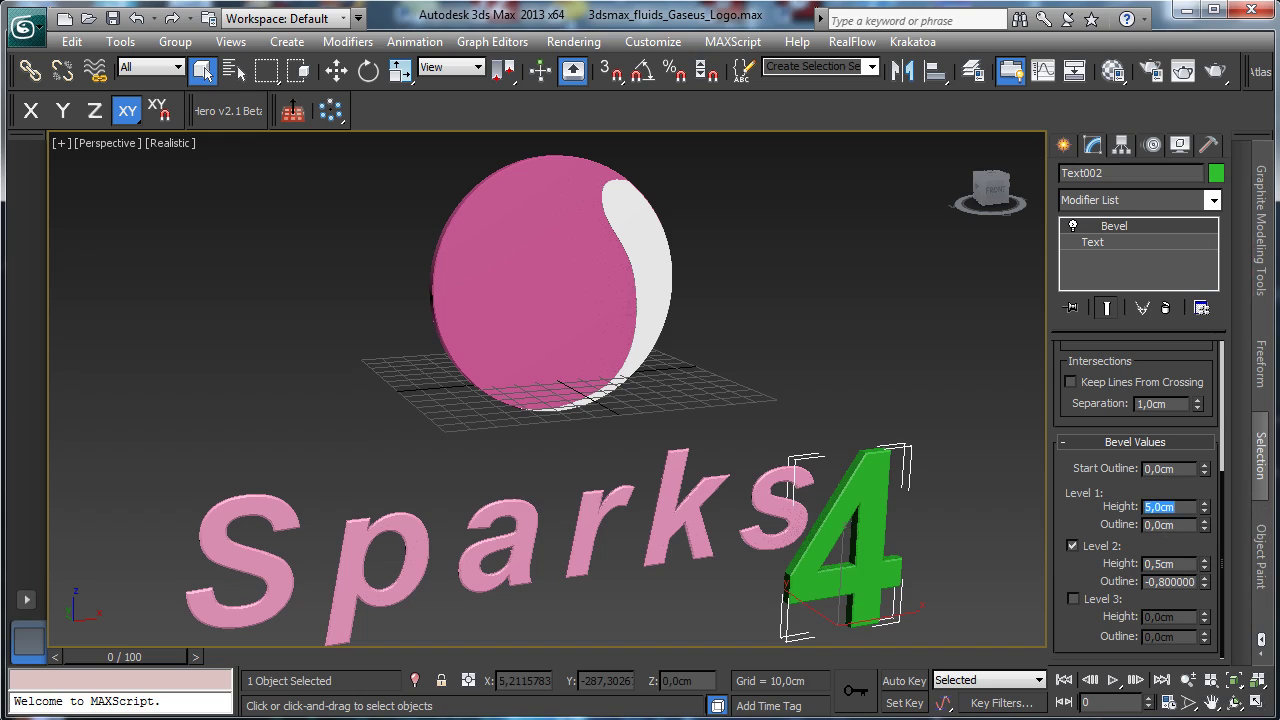
click(1150, 583)
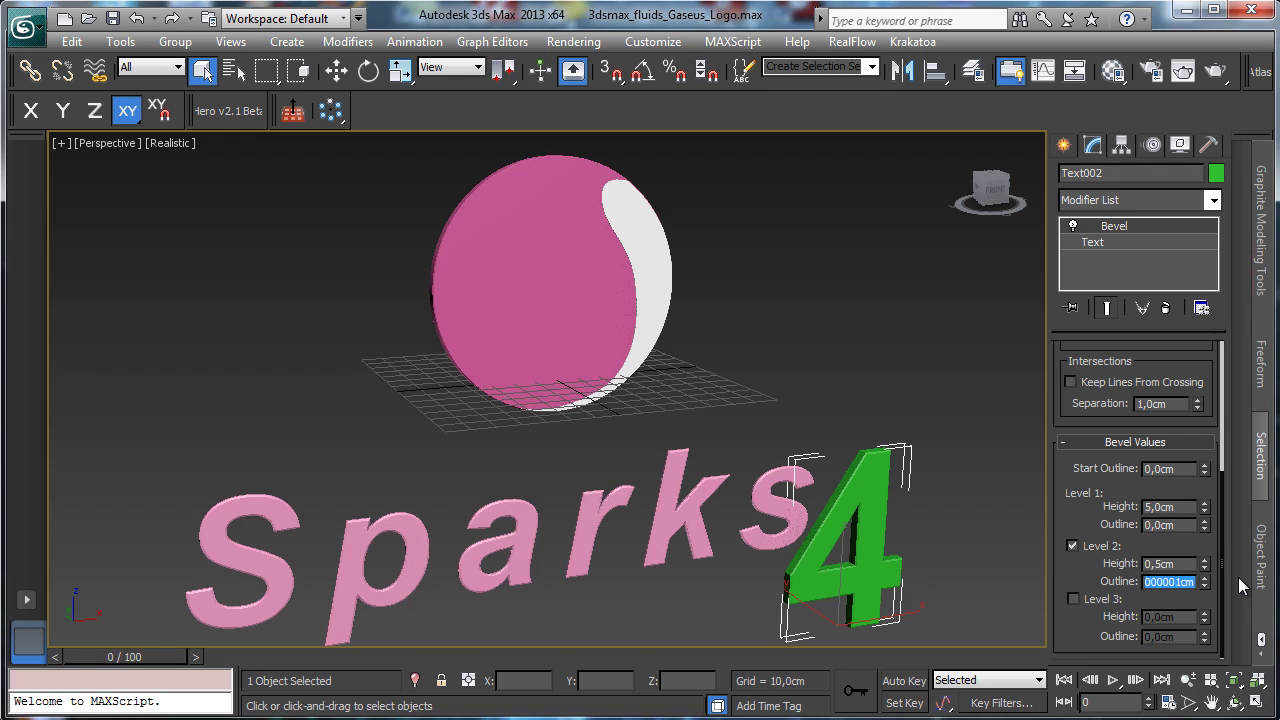
text(-1,5)
key(Return)
Increase the 4's Level 1 bevel height to 10cm.
double_click(1187, 507)
text(10)
key(Return)
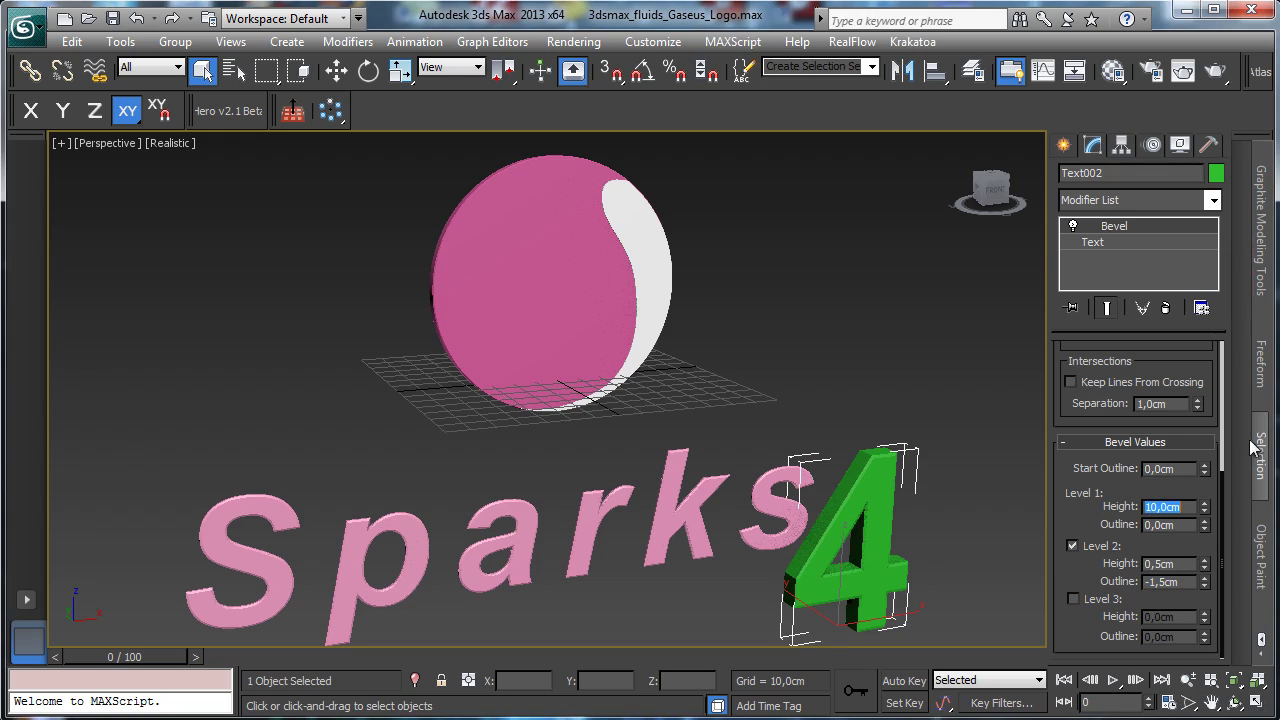
click(1236, 704)
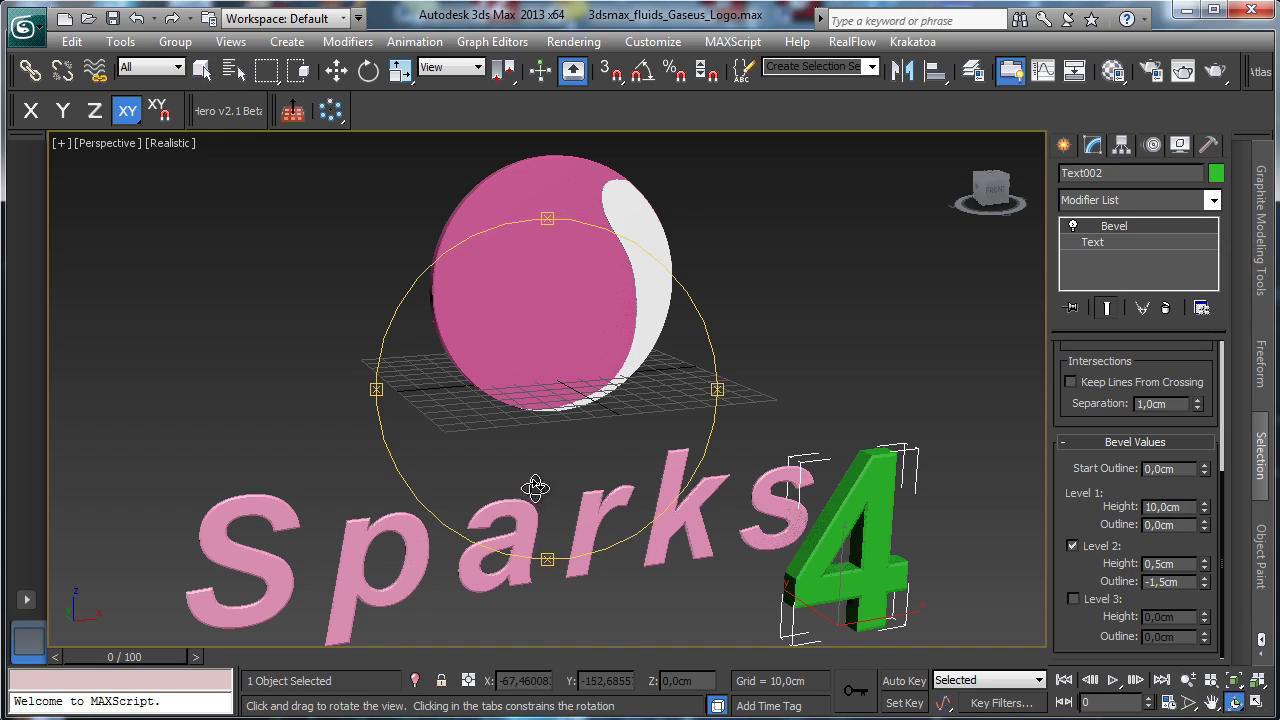
drag(595, 473, 557, 514)
Lift the 4 slightly along Y, orbit back front-on and restore the four-viewport layout.
click(336, 69)
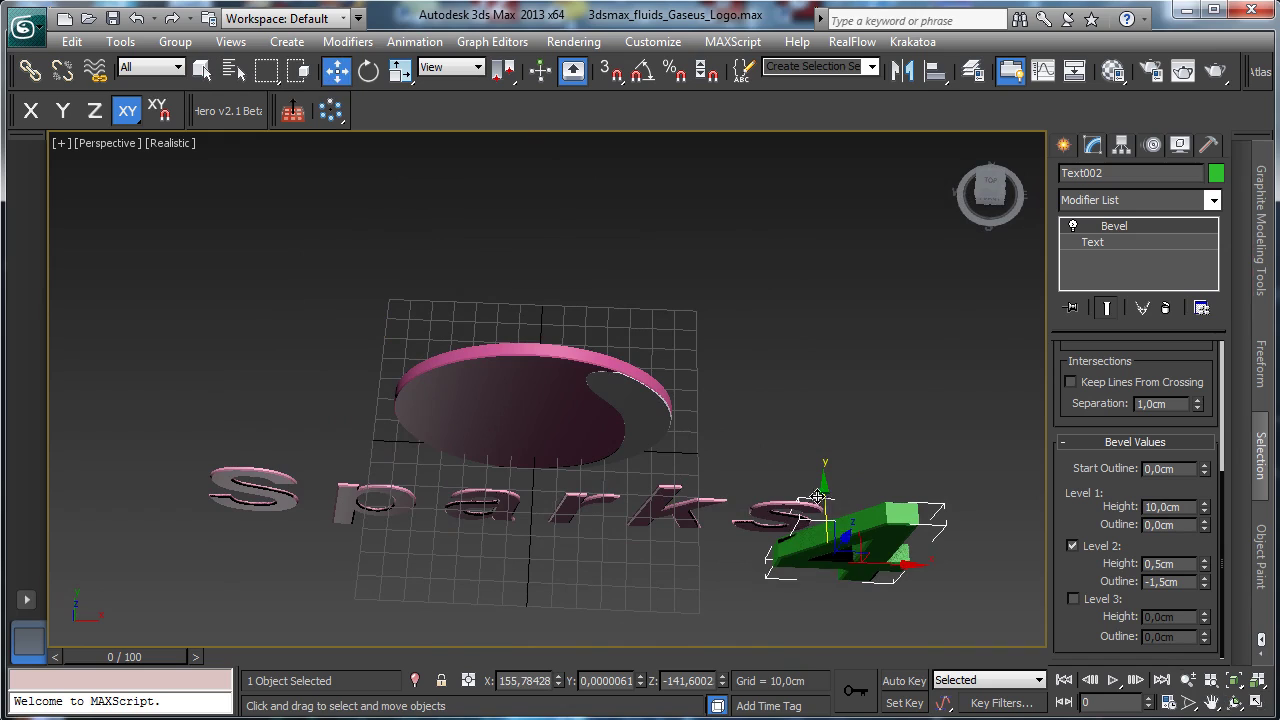
drag(826, 496, 827, 487)
click(1234, 703)
drag(600, 417, 623, 286)
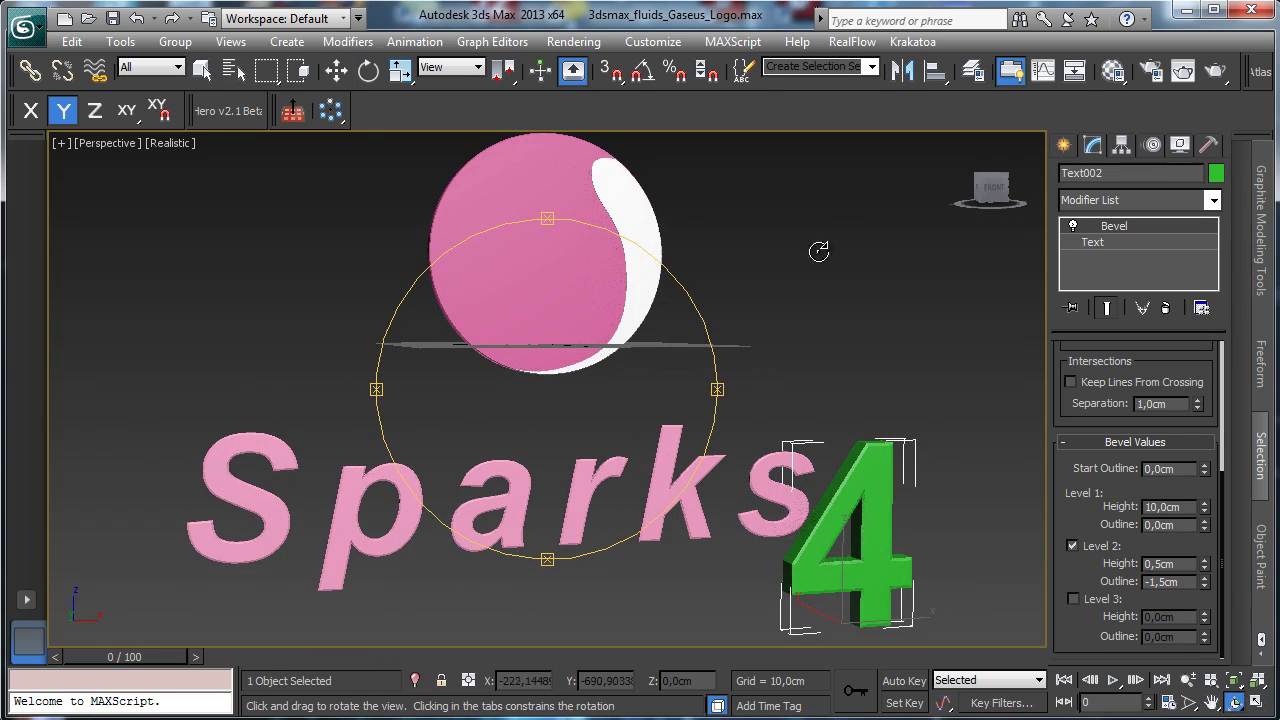
click(202, 68)
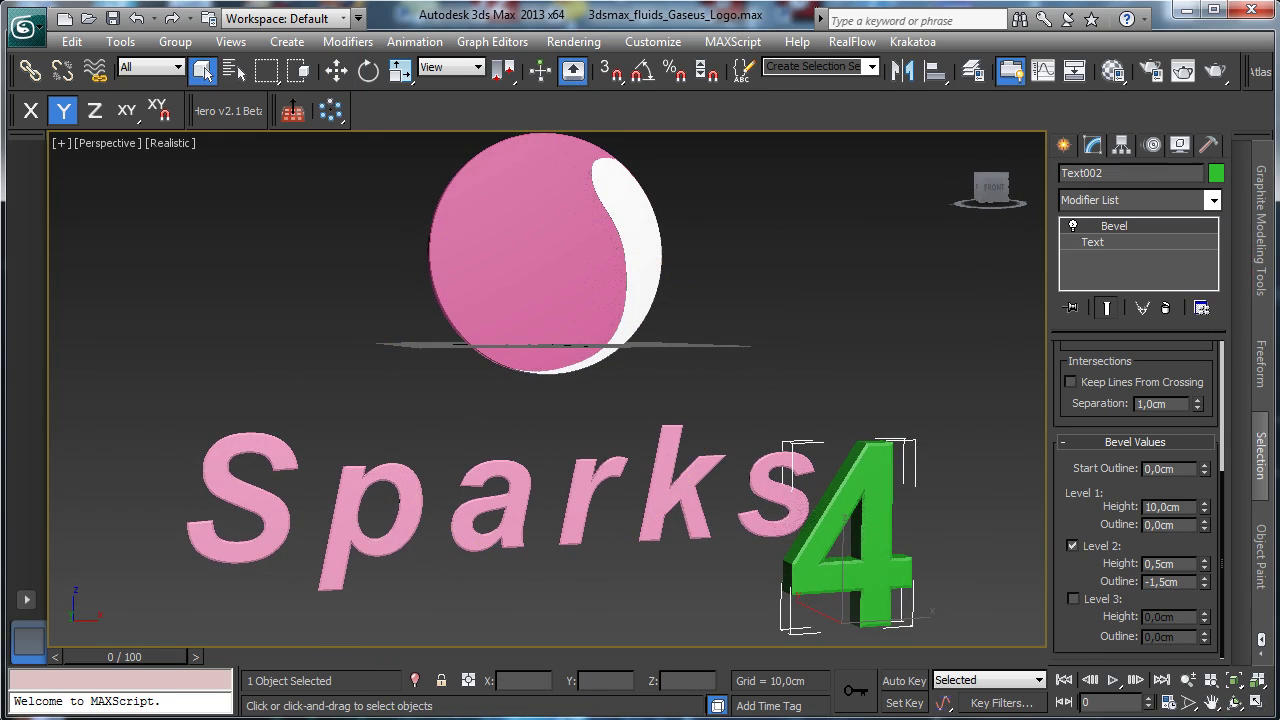
click(1257, 702)
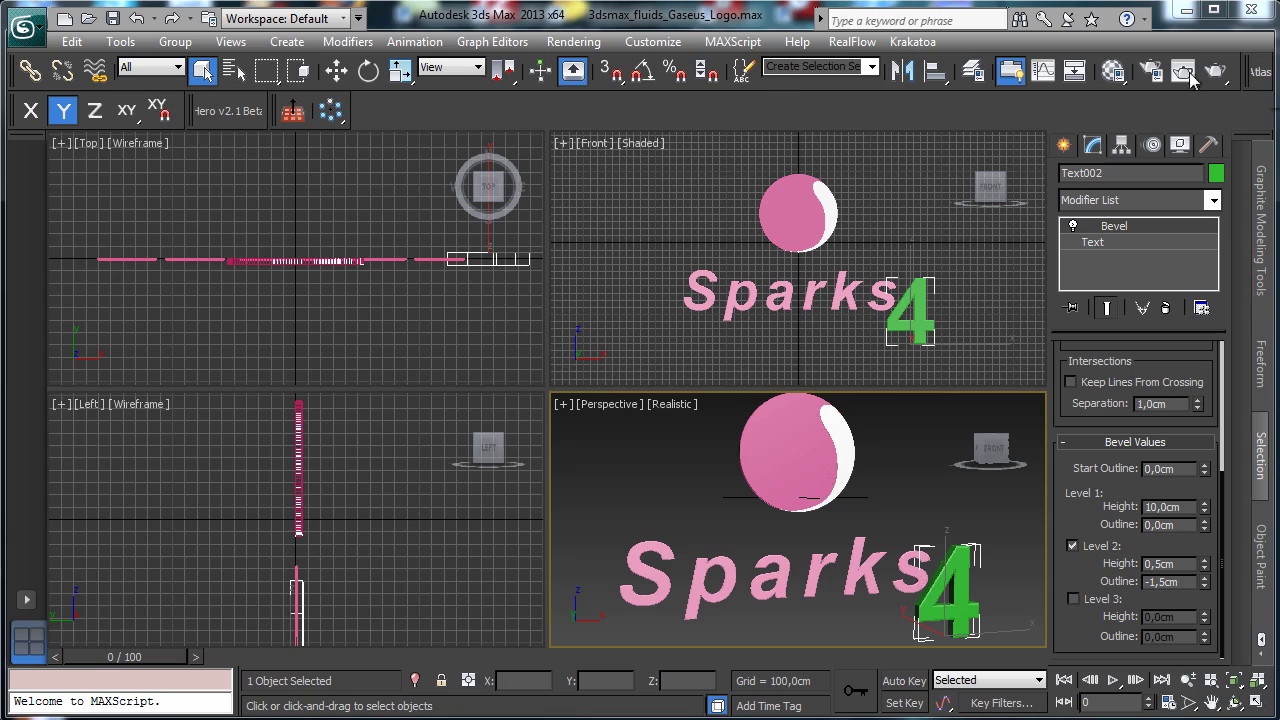
Create a free camera at the centre of the Front view.
click(1065, 145)
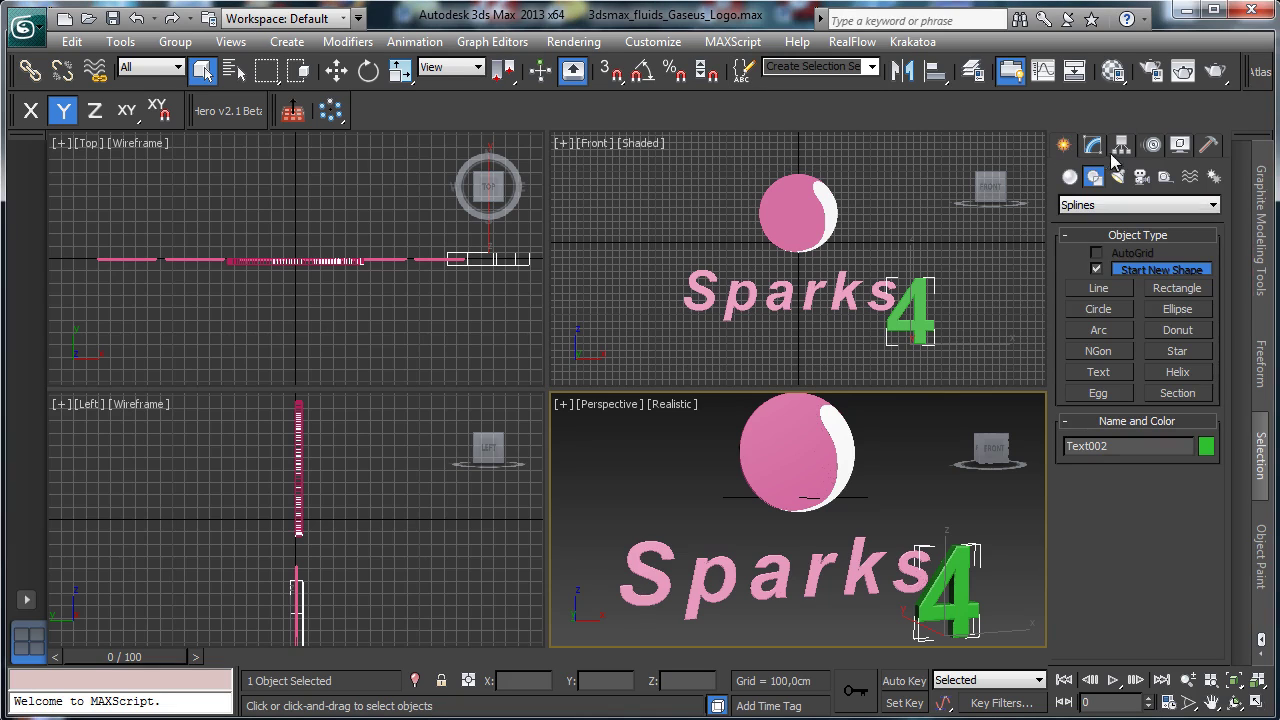
click(1141, 177)
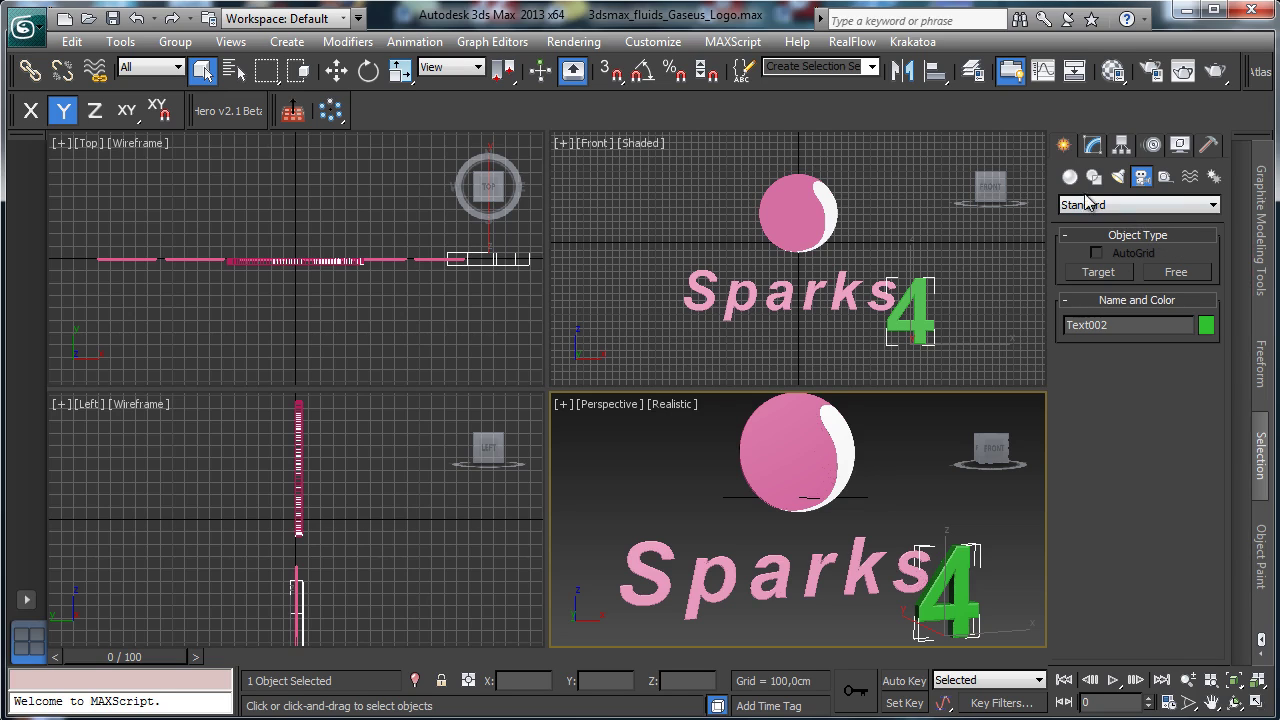
click(1168, 272)
click(798, 250)
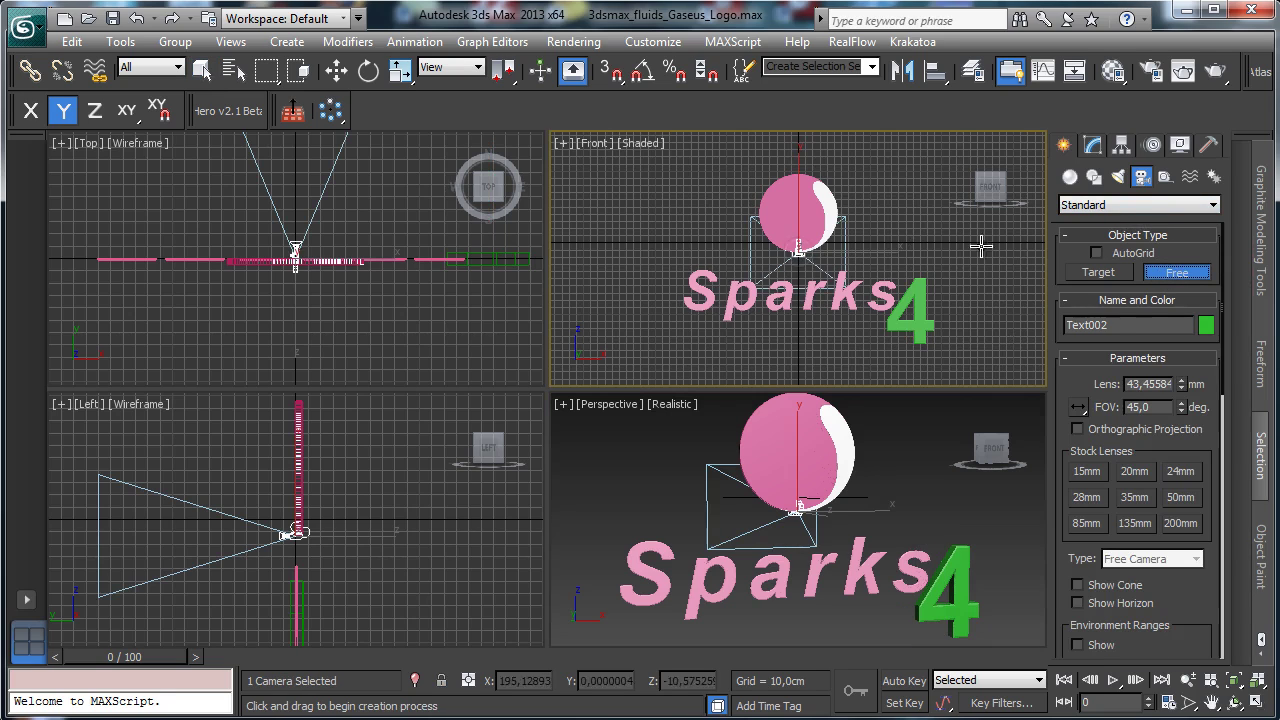
click(336, 69)
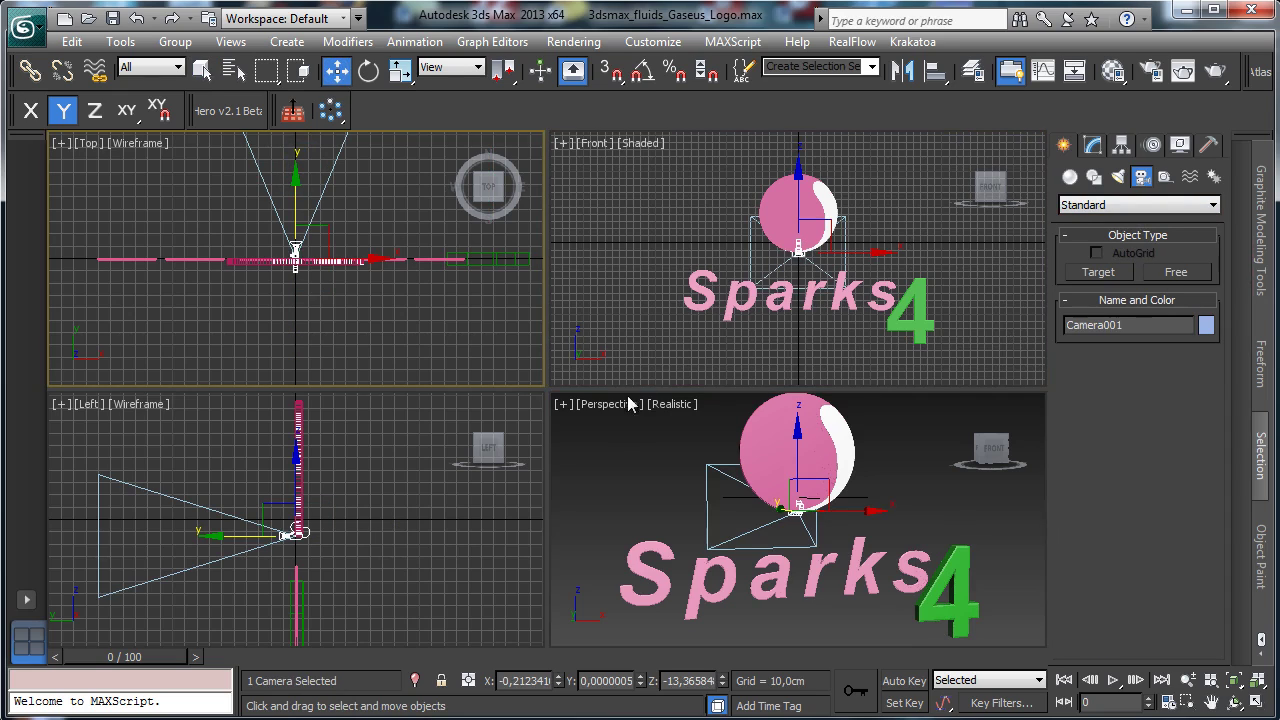
Switch the Perspective view to Camera001 and pull the camera back to frame the logo.
right_click(622, 441)
key(c)
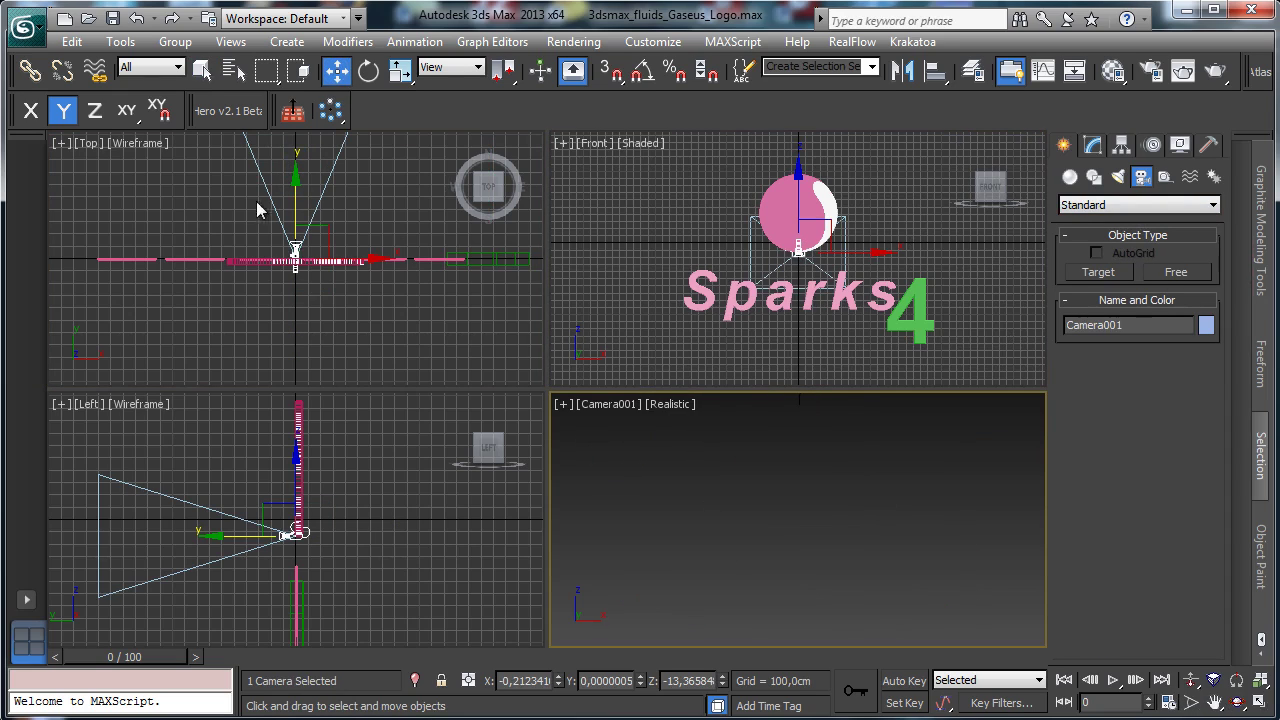
click(292, 206)
drag(292, 206, 483, 634)
Turn on Show Safe Frames in the Camera001 view.
right_click(645, 552)
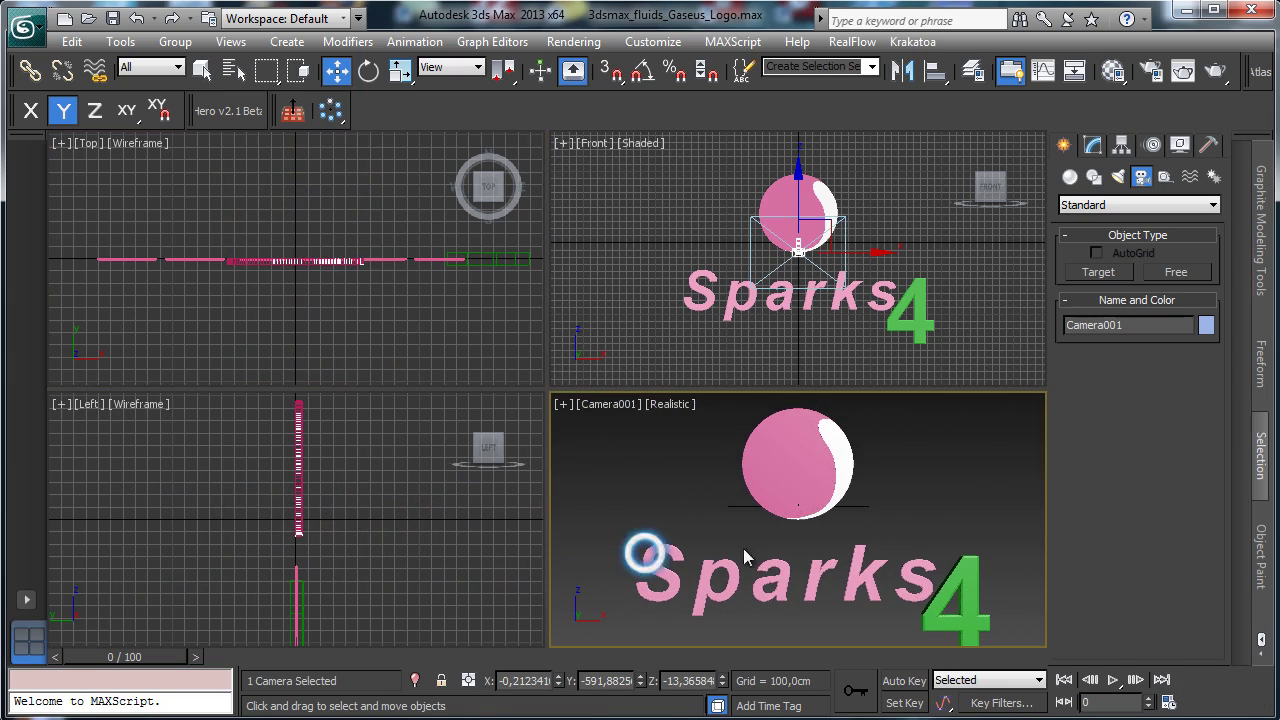
click(620, 410)
click(806, 690)
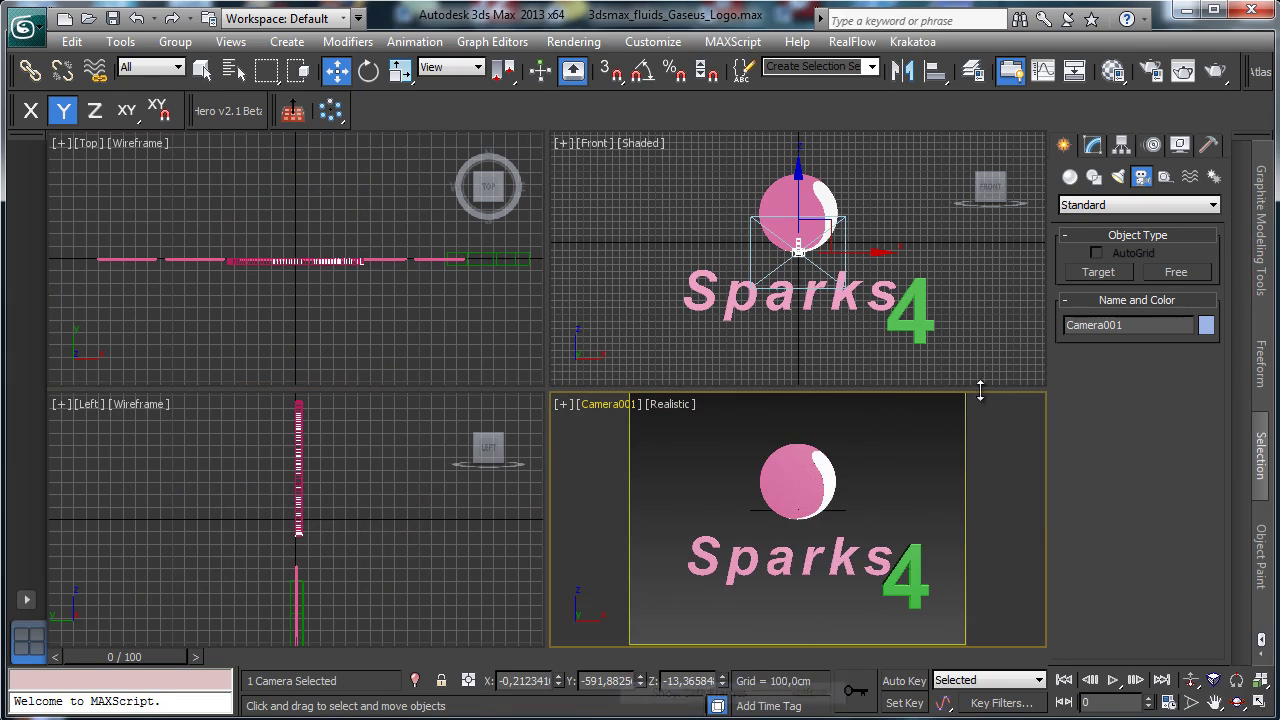
click(1150, 70)
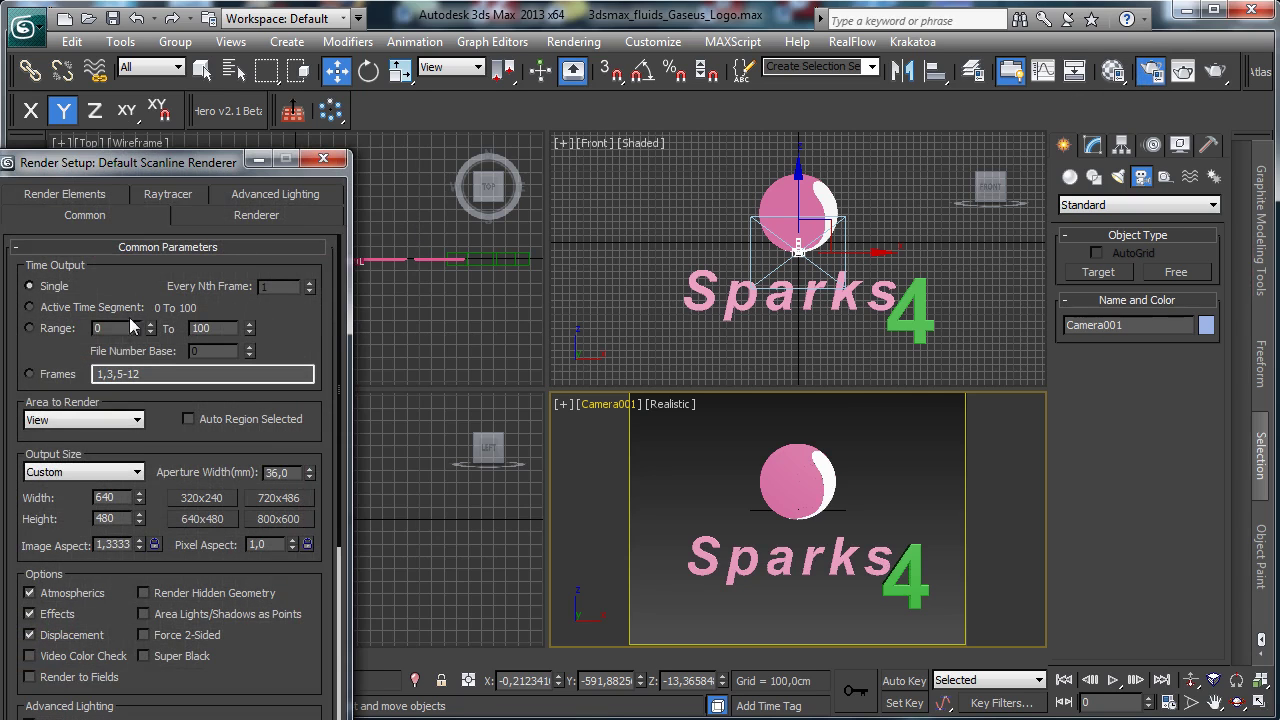
Set the render output size to HDTV (video) at 1280x720 and close Render Setup.
drag(202, 162, 288, 39)
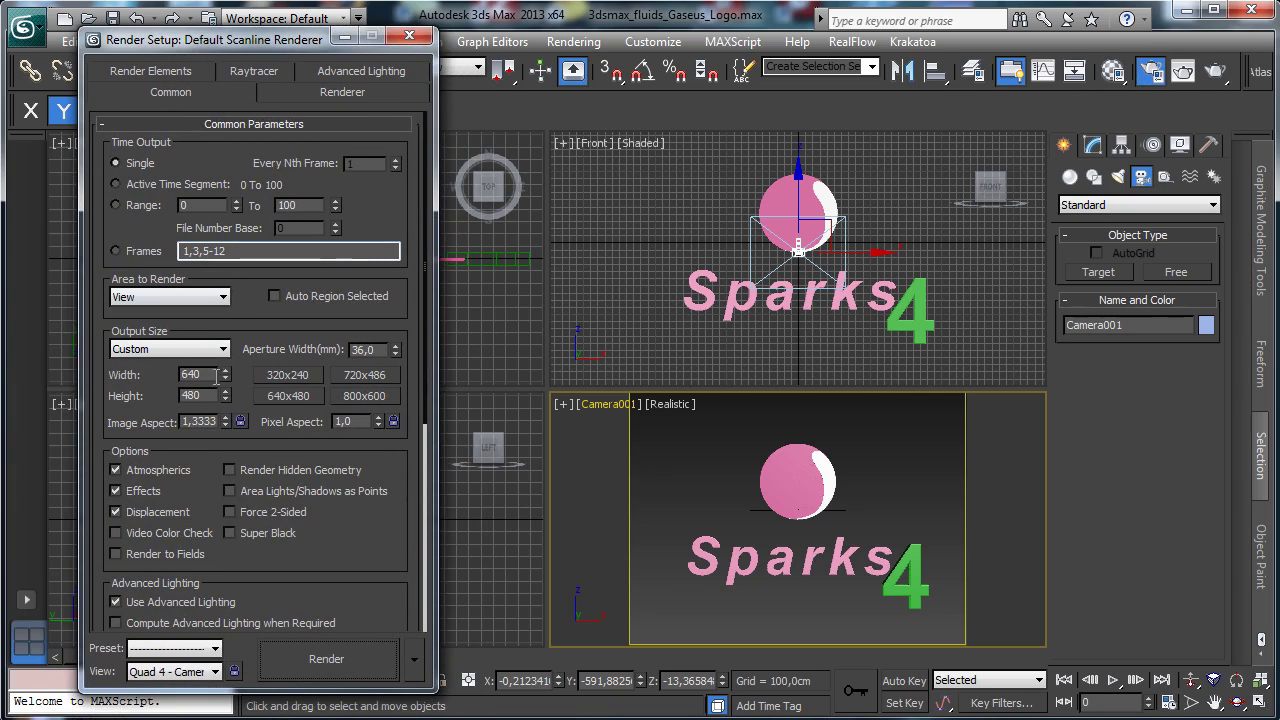
click(196, 350)
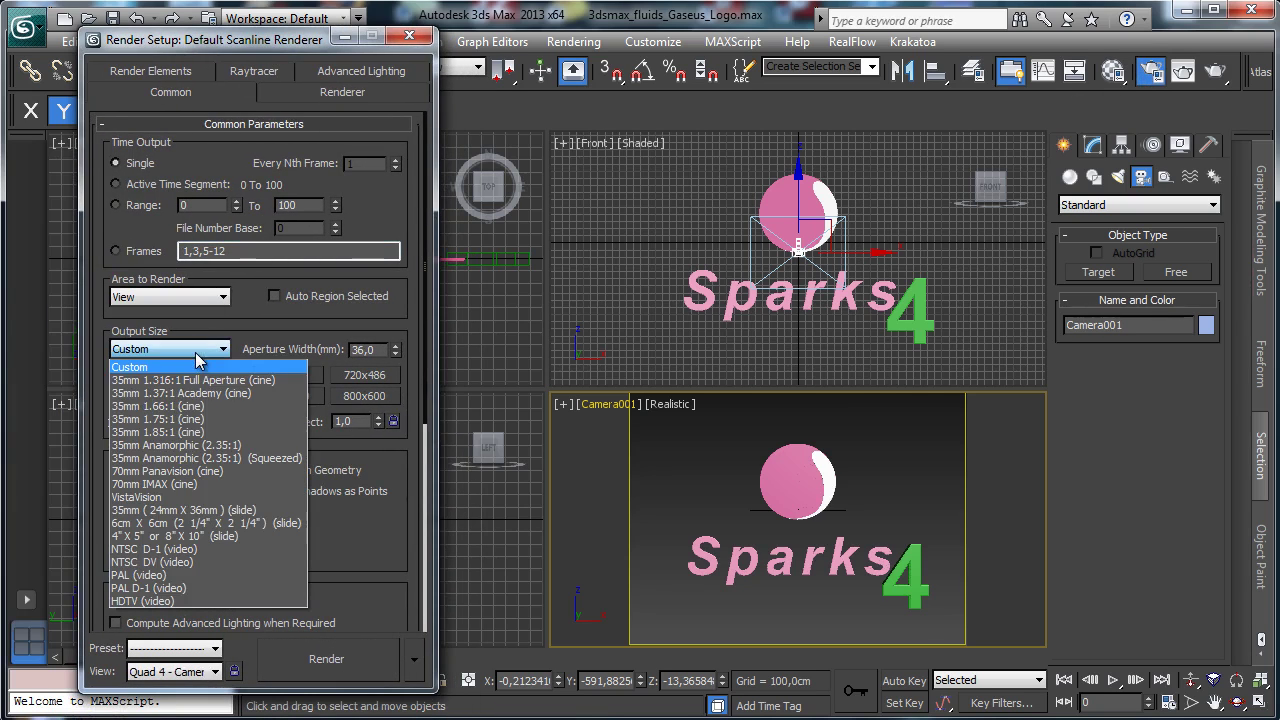
click(165, 605)
click(292, 396)
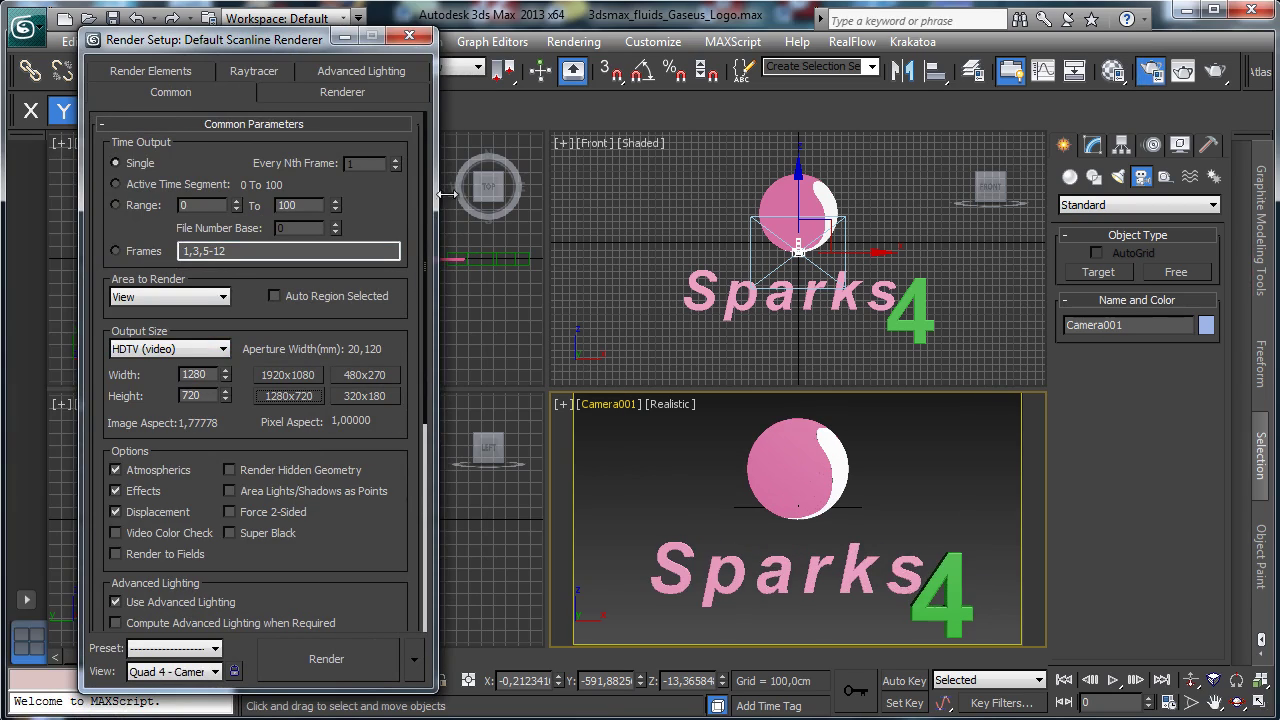
click(409, 37)
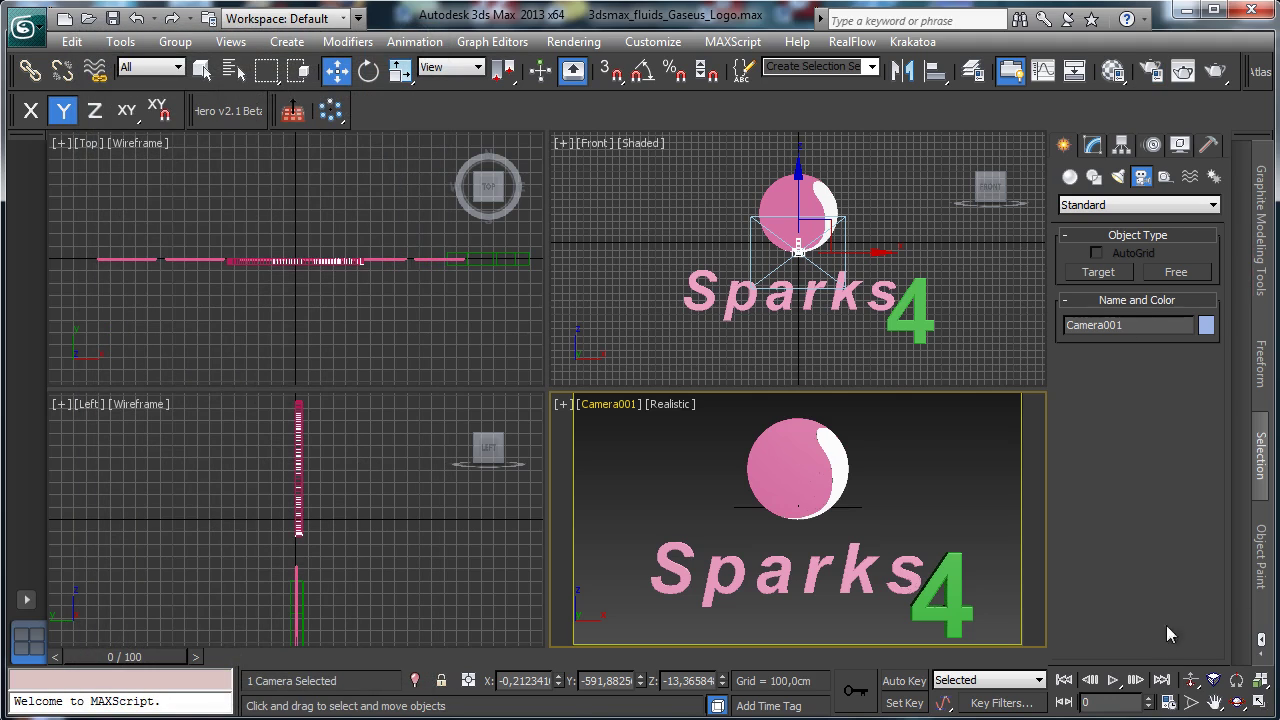
Dolly Camera001 back and raise the Sparks text closer to the circle.
click(1195, 682)
drag(831, 526, 829, 591)
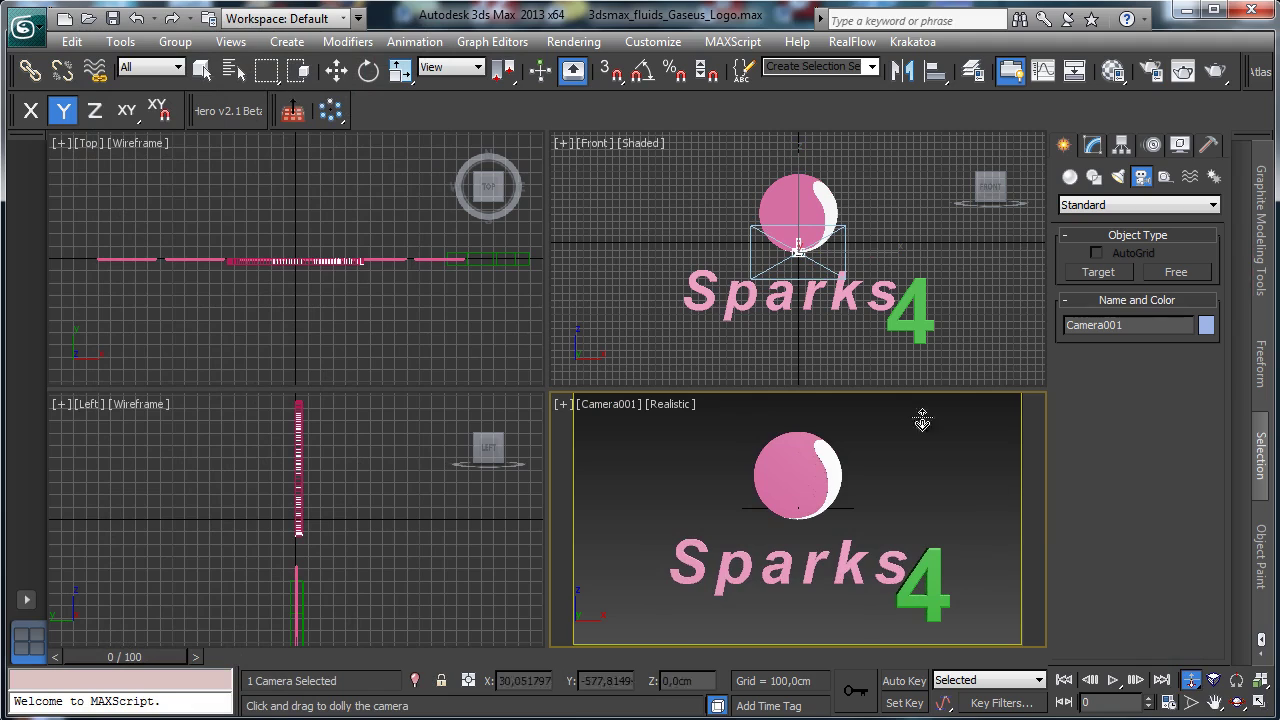
click(336, 69)
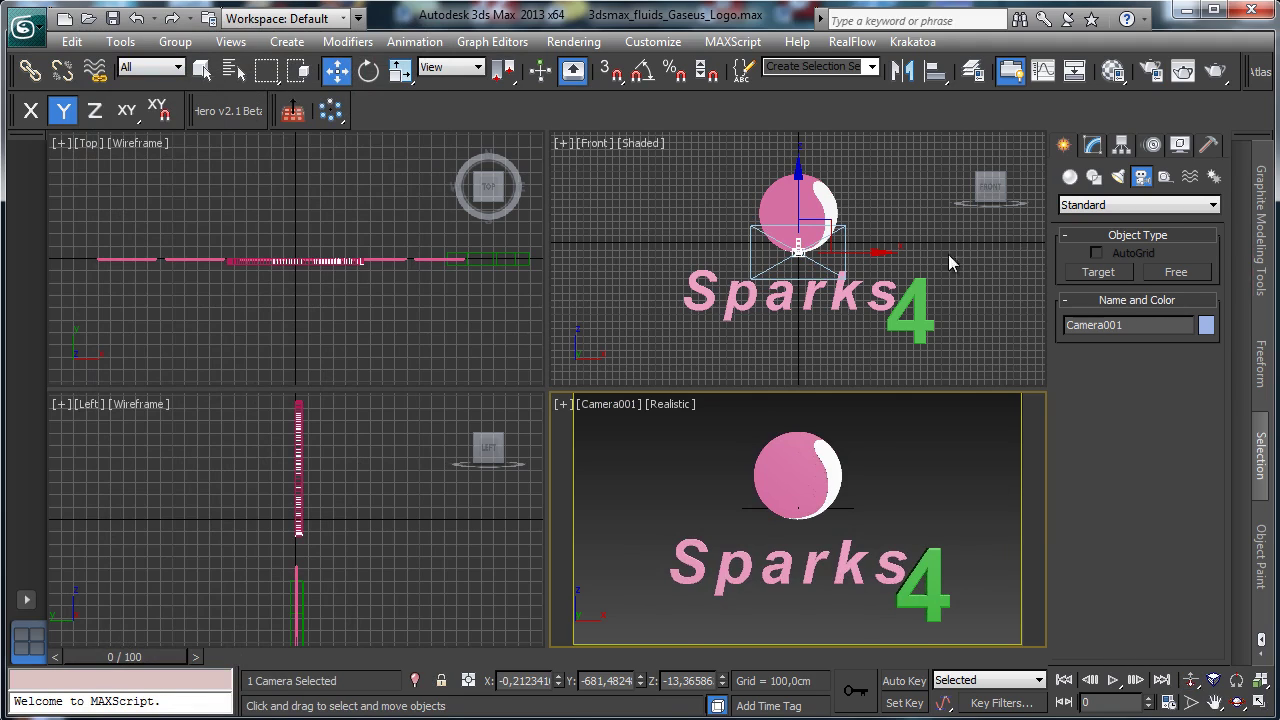
click(851, 568)
drag(792, 522, 787, 502)
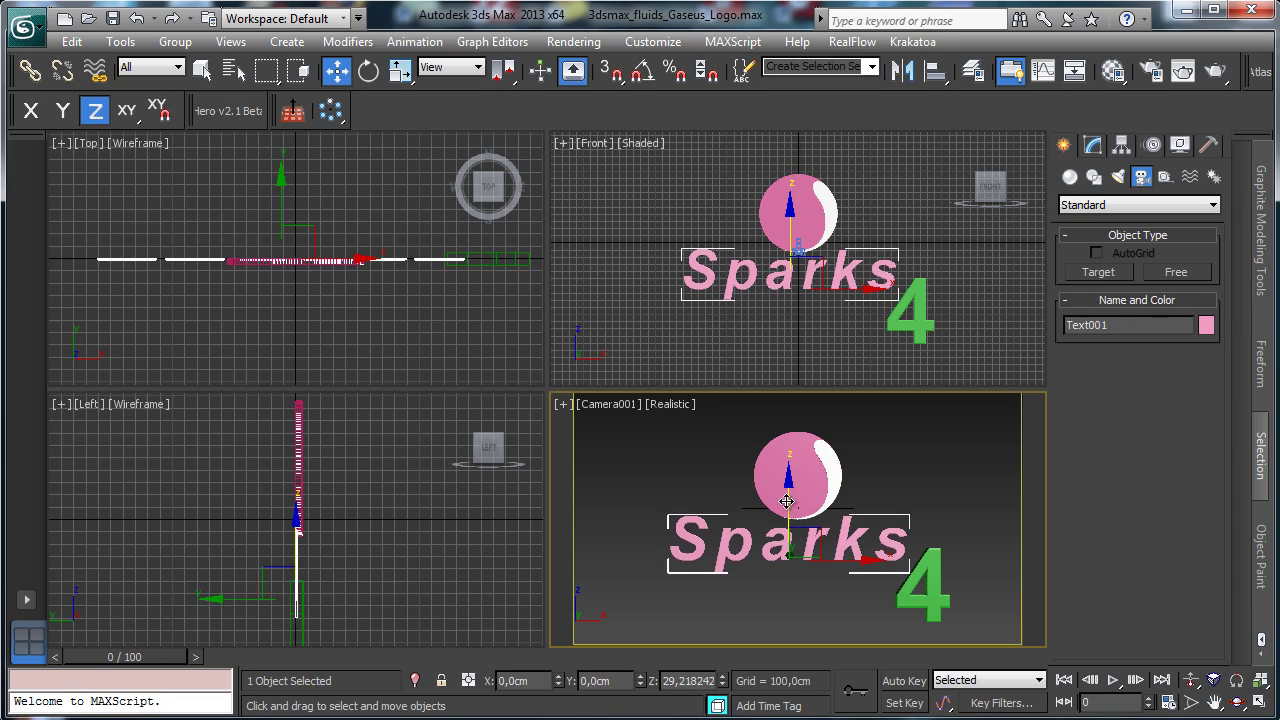
Move the 4 up against the end of the Sparks text and deselect it.
click(930, 580)
drag(938, 586, 936, 566)
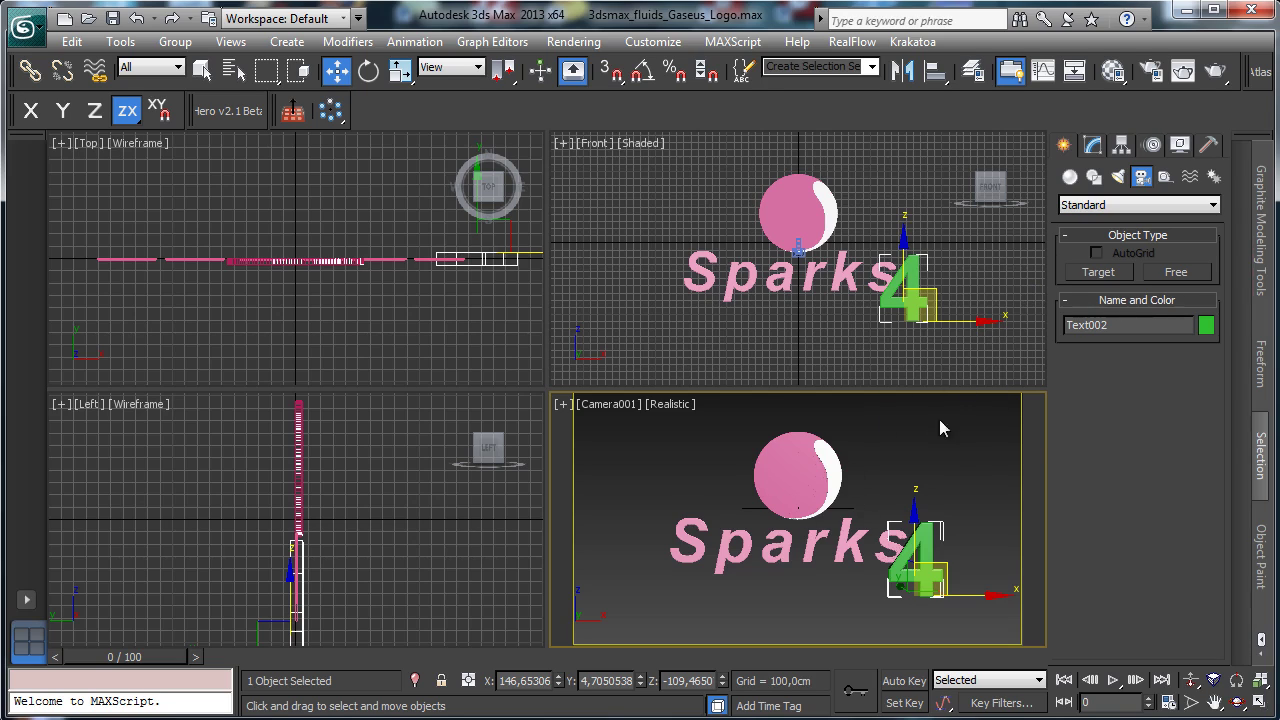
click(866, 205)
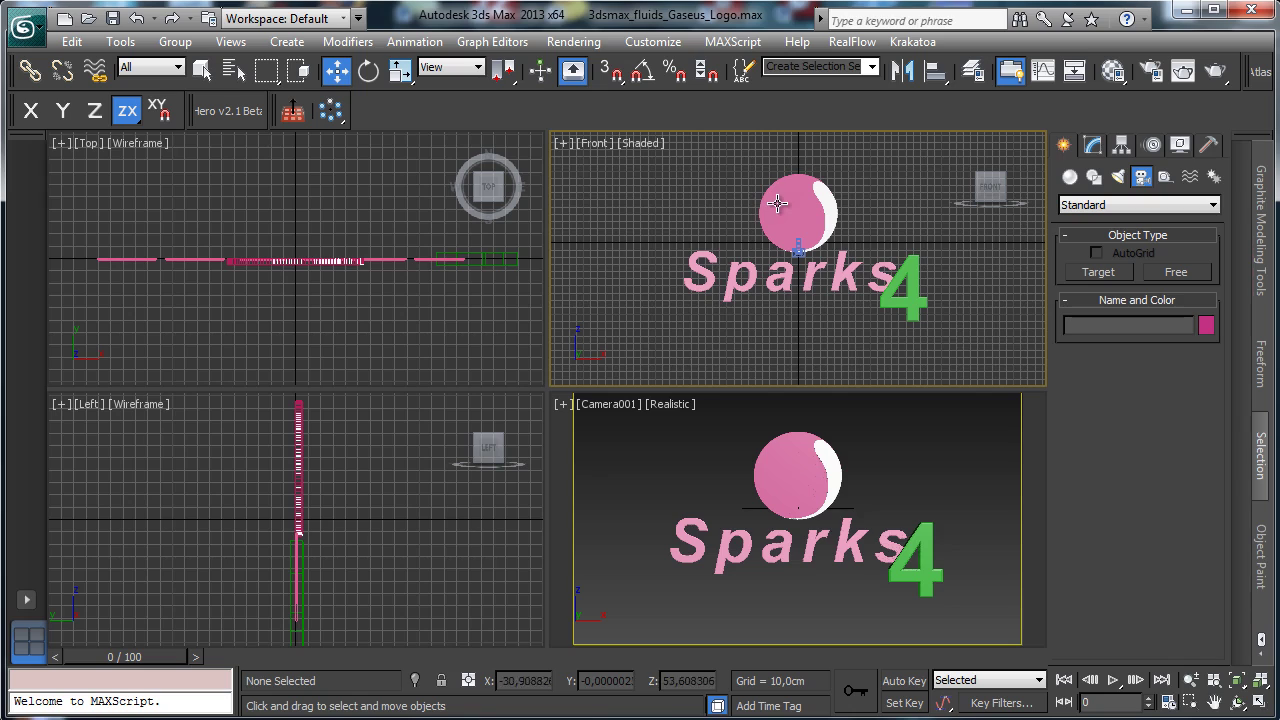
Draw a new VRayLight in the Top view.
click(636, 461)
click(1118, 176)
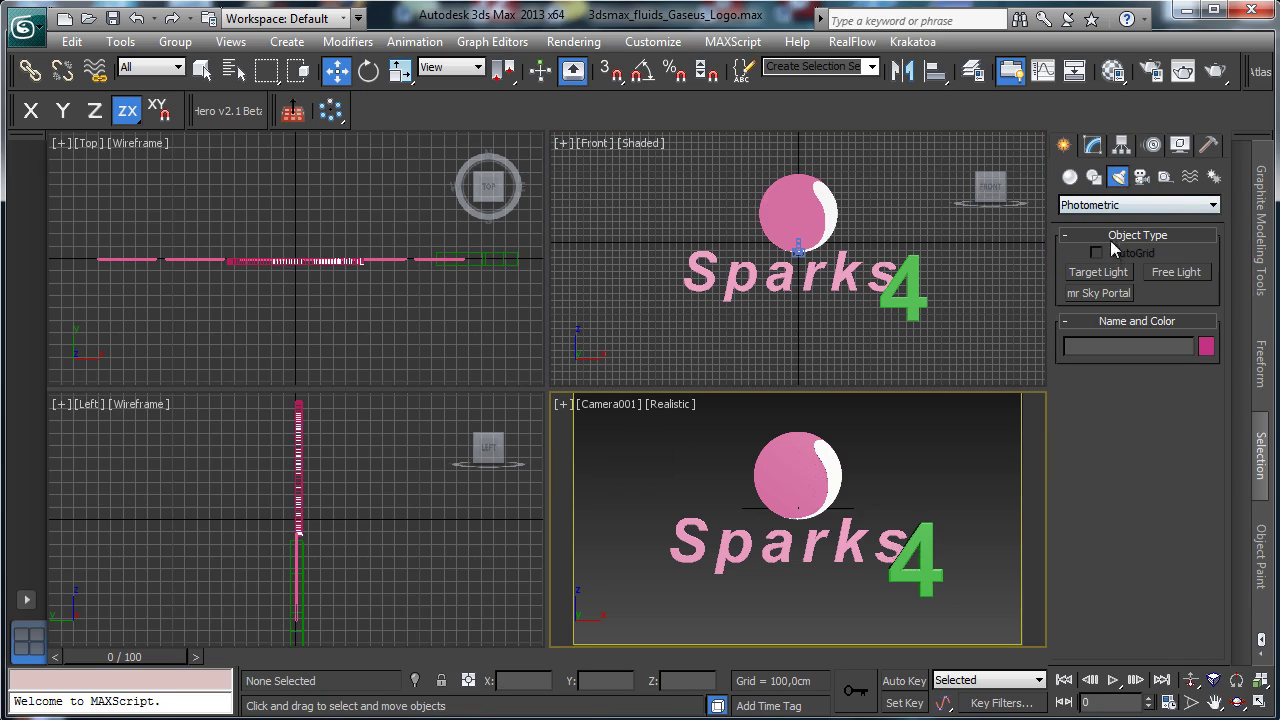
click(1115, 205)
click(1110, 258)
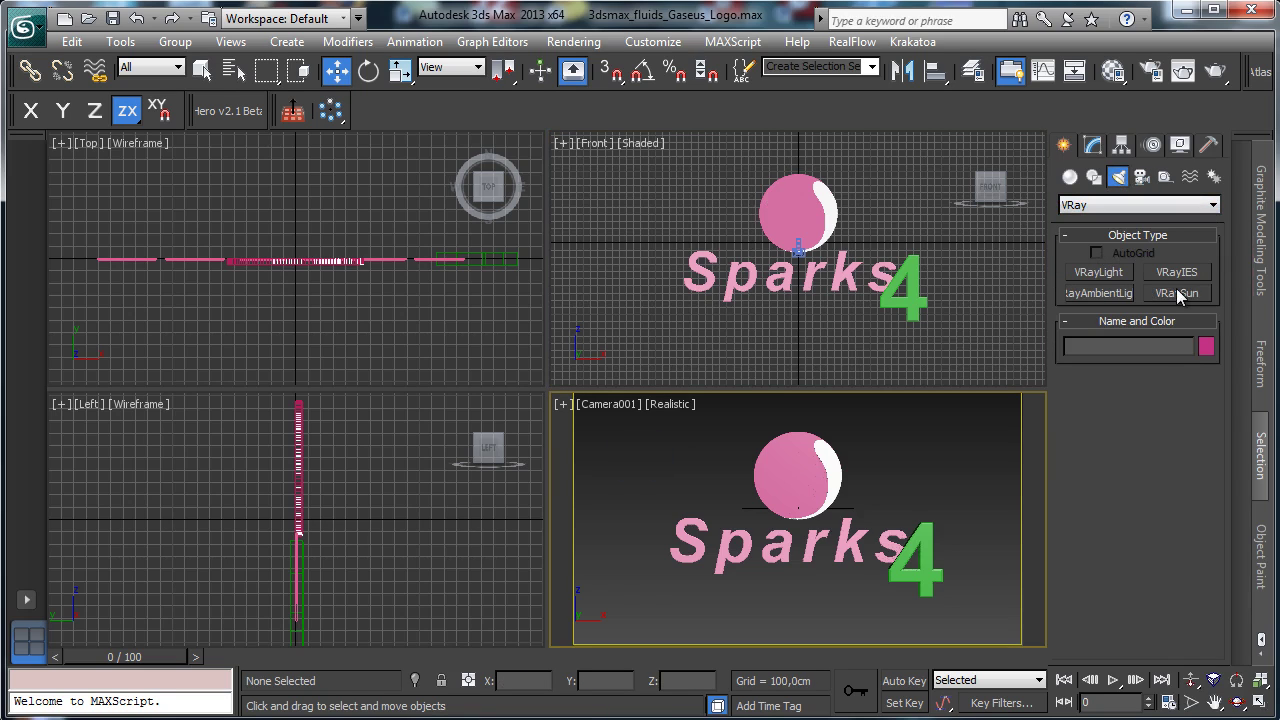
click(1117, 271)
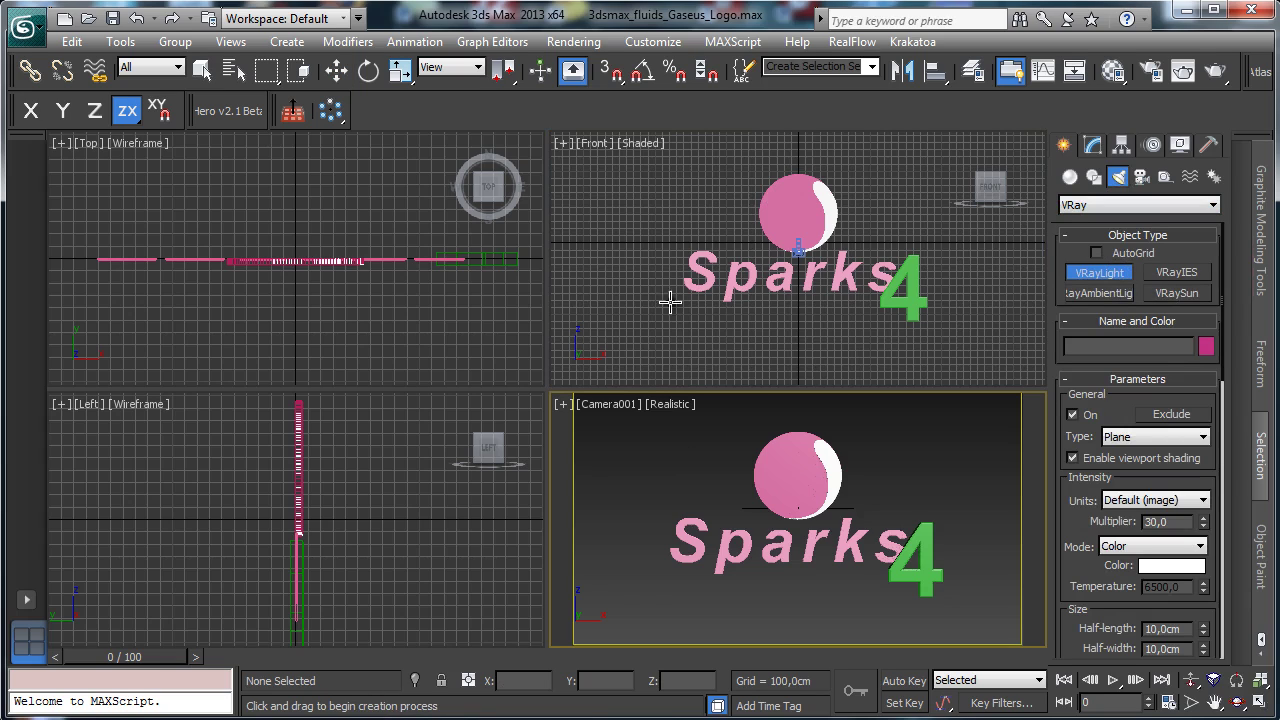
drag(321, 298, 347, 314)
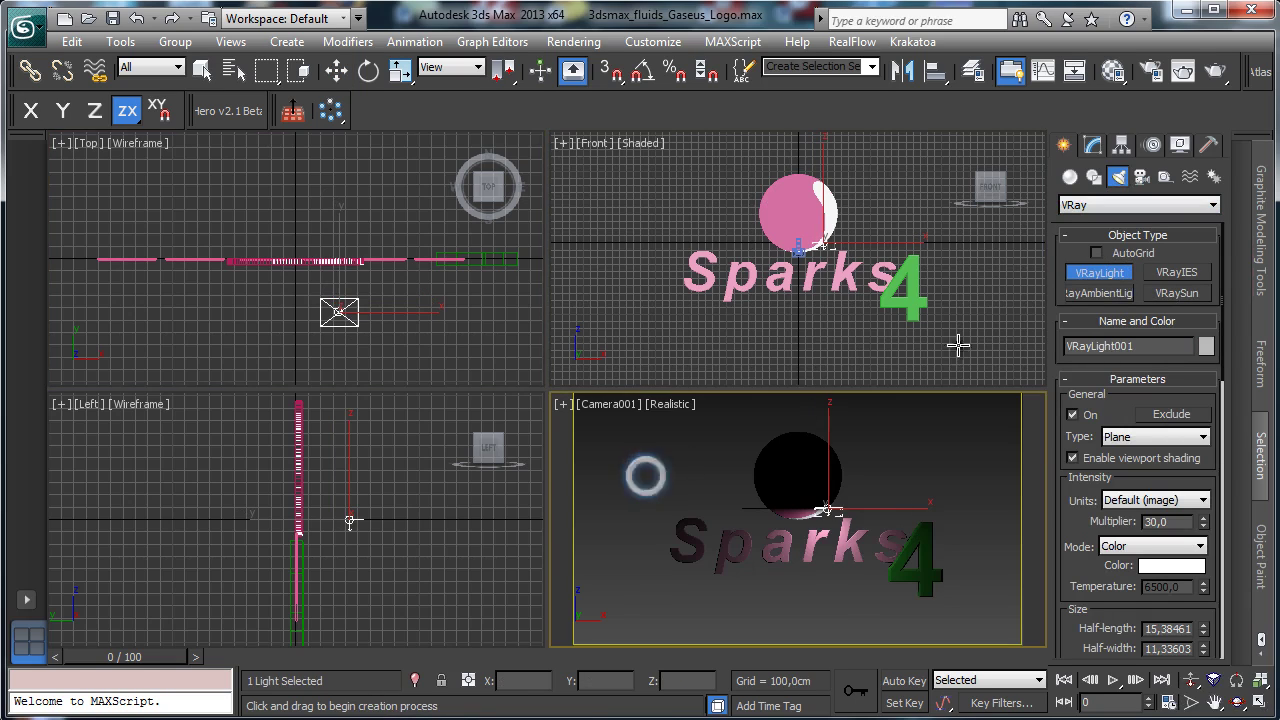
Change VRayLight001's type to Dome and move it to the right of the logo.
click(1093, 145)
click(1158, 413)
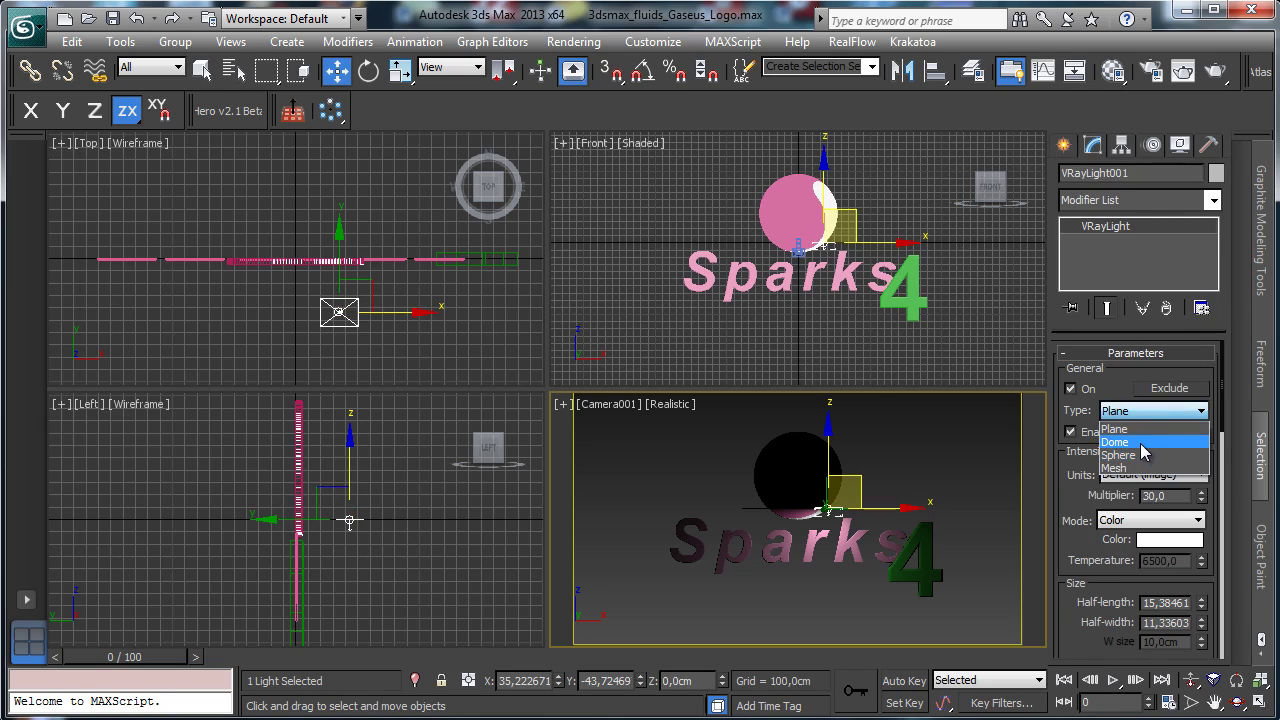
click(1141, 444)
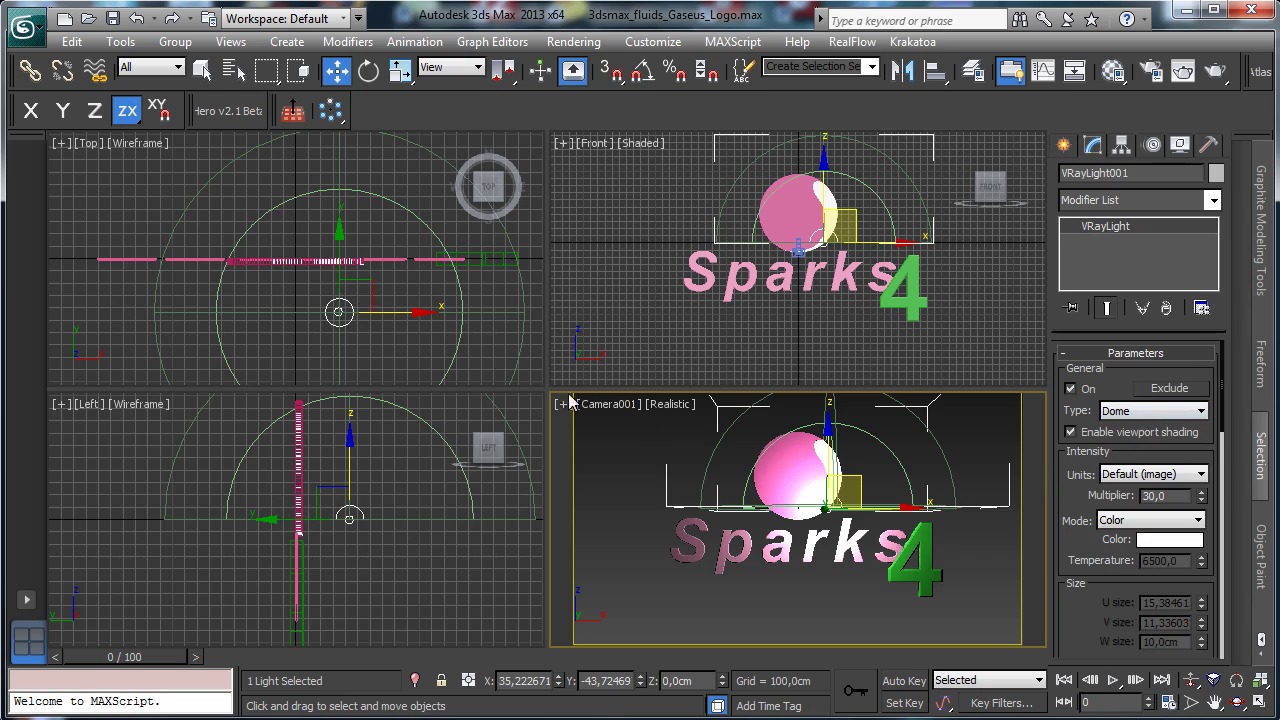
drag(380, 293, 540, 304)
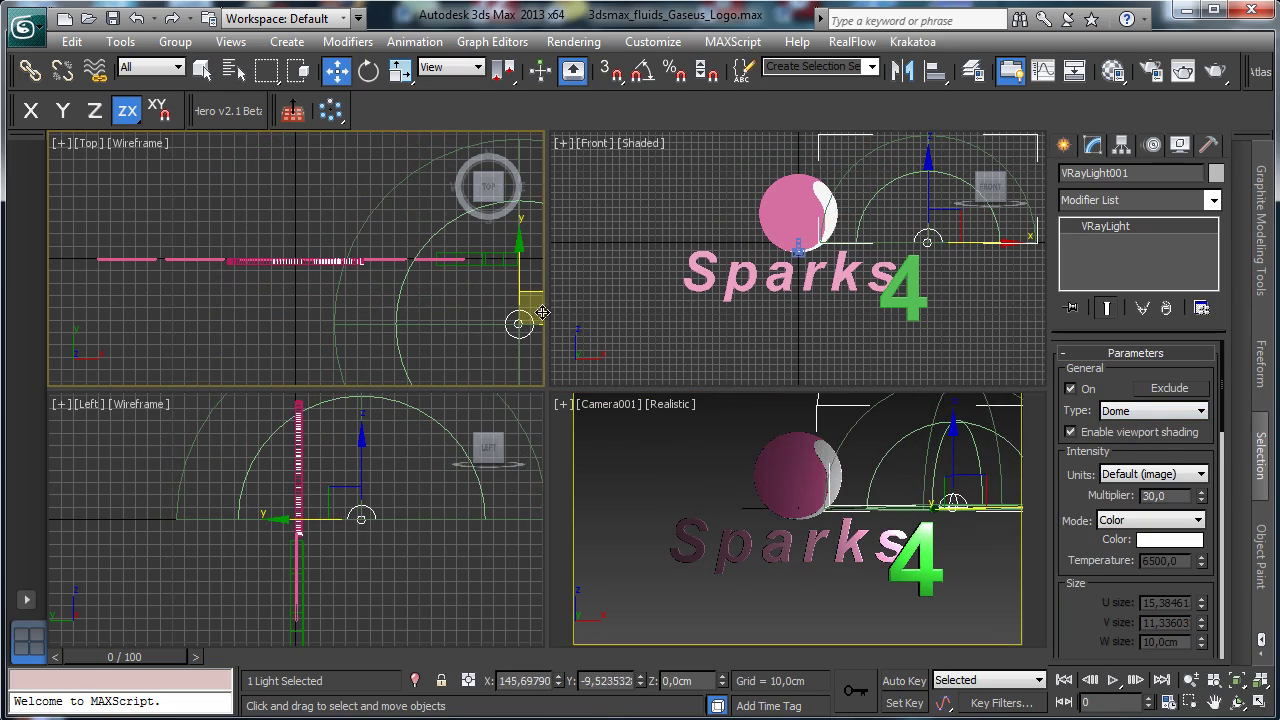
middle_click(677, 449)
Assign V-Ray Adv 2.30.01 as the production renderer.
key(F10)
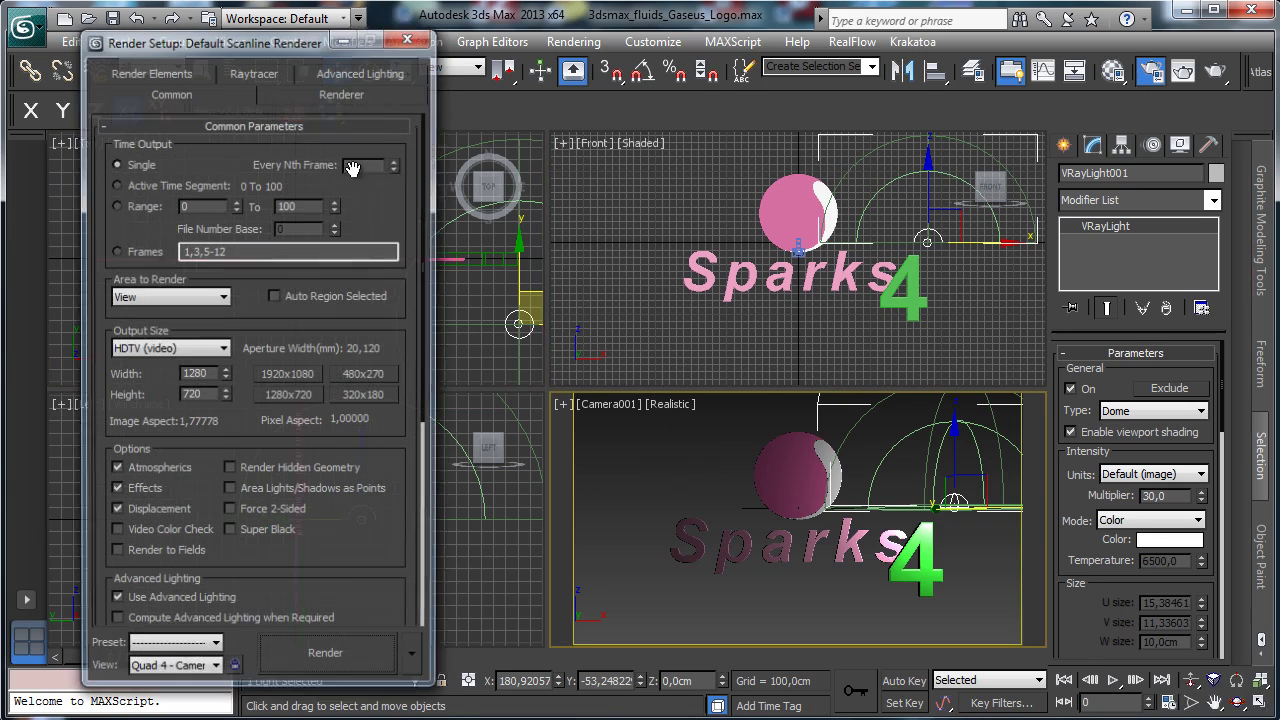
scroll(360, 563, down, 5)
click(358, 620)
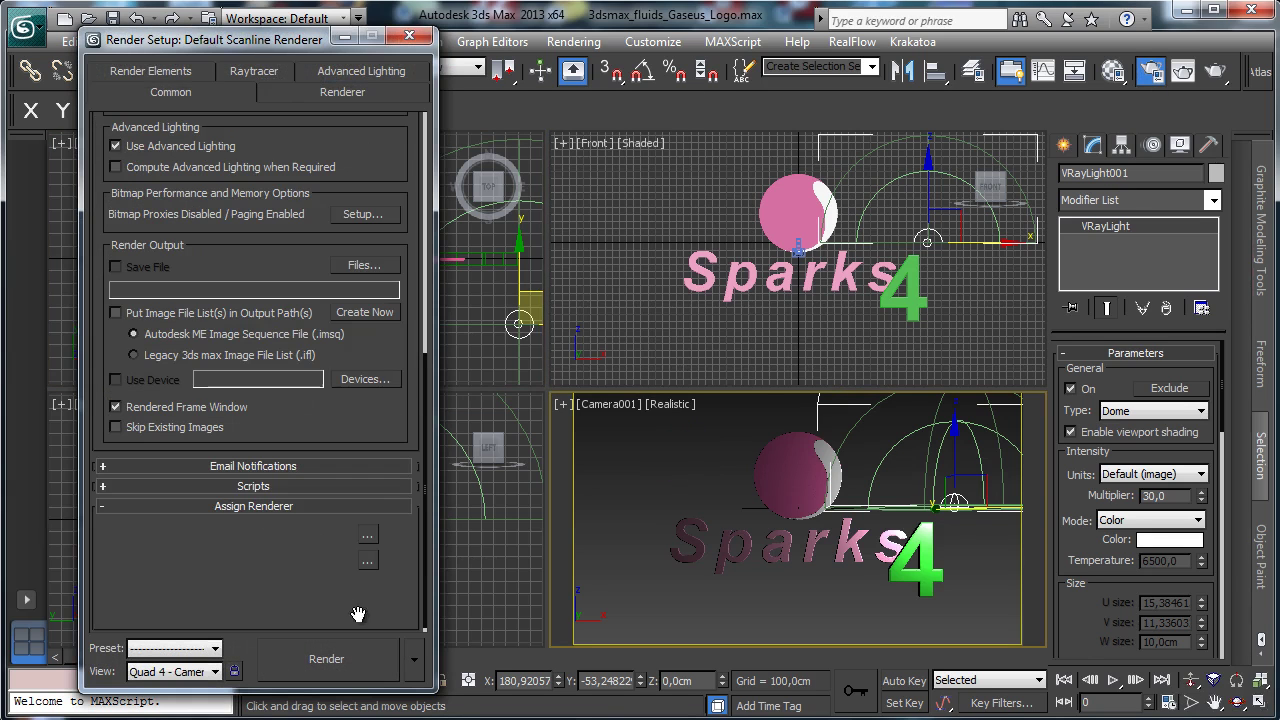
click(367, 536)
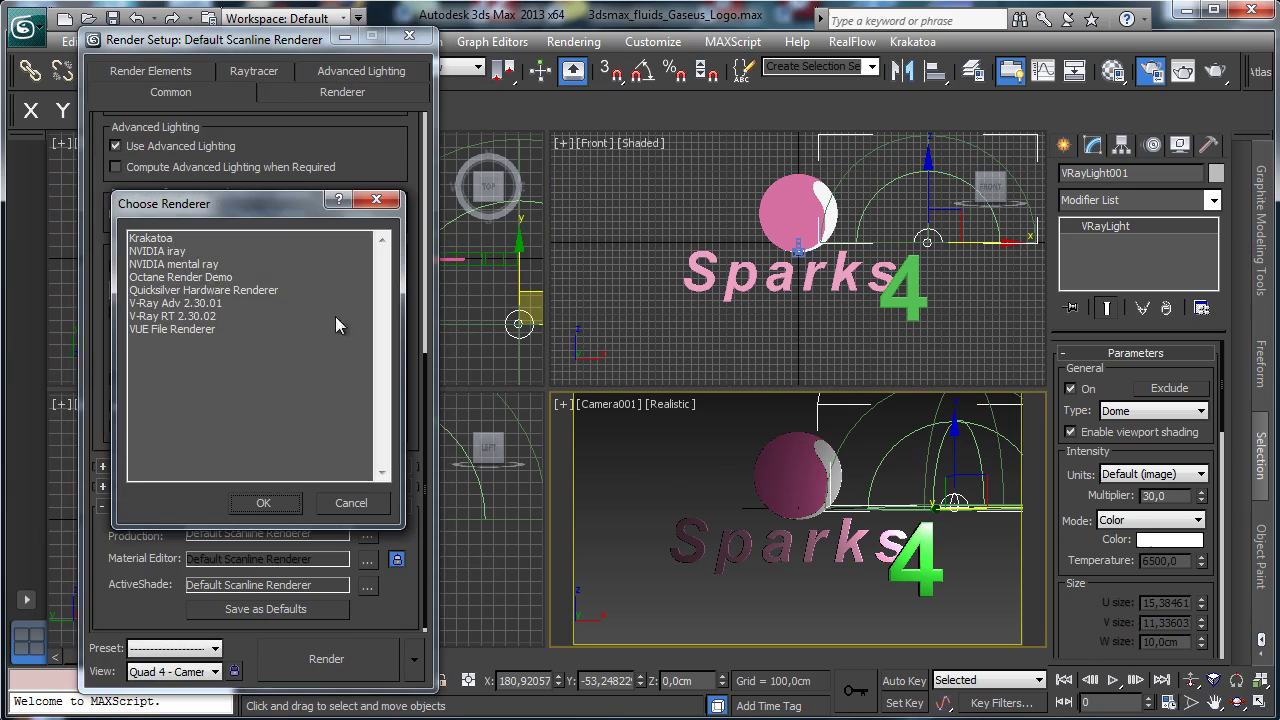
double_click(190, 305)
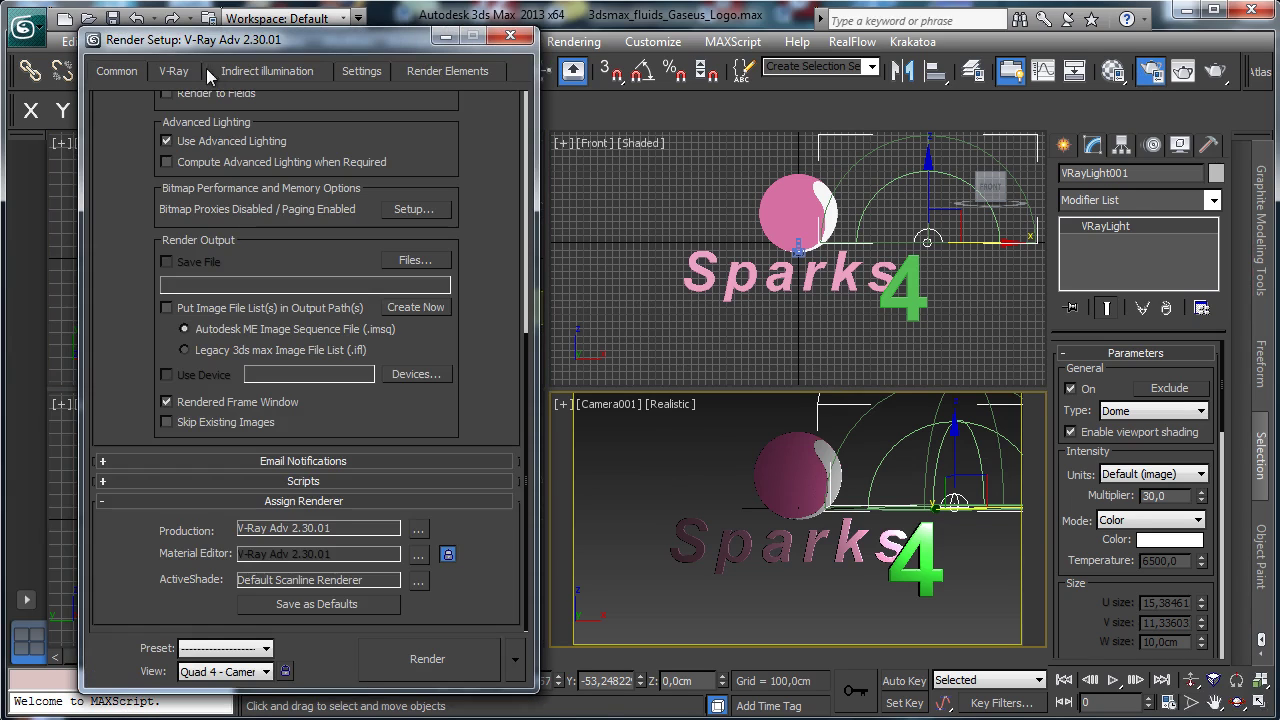
In V-Ray system settings, set dynamic memory limit to 32000 MB and render region size to 24.
click(240, 68)
click(185, 67)
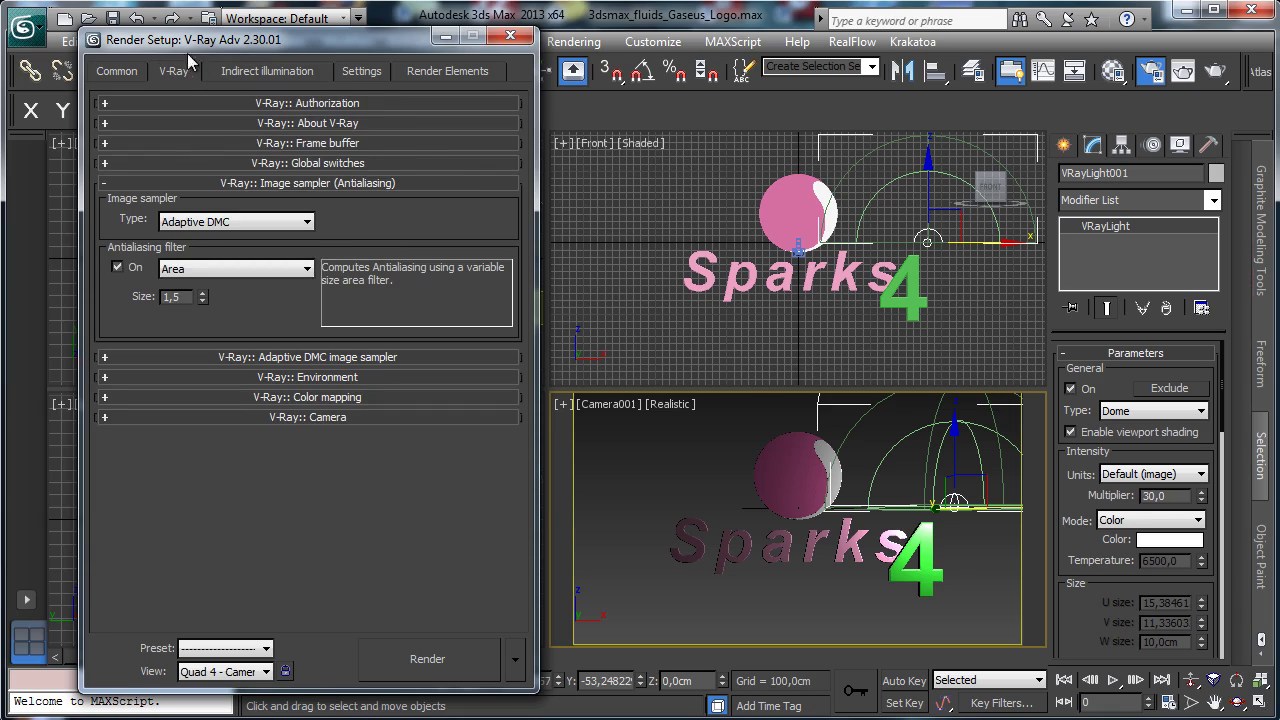
click(352, 73)
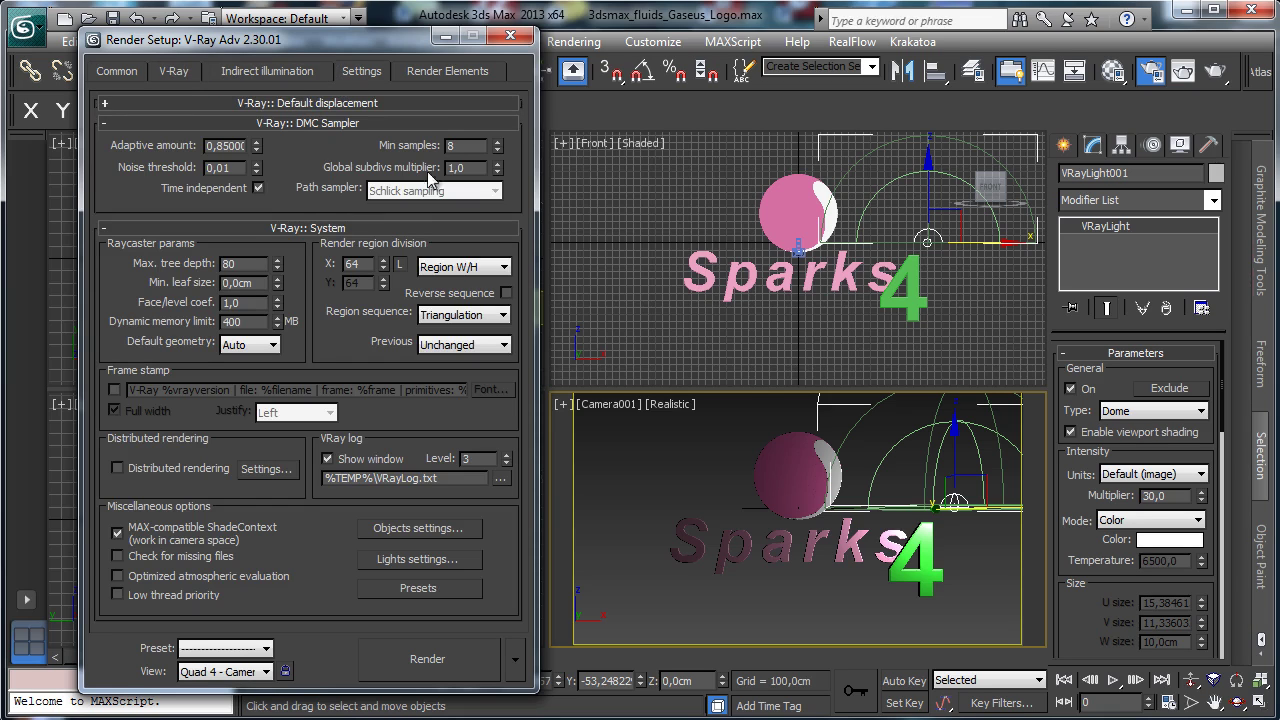
double_click(240, 321)
text(32000)
double_click(355, 263)
text(24)
key(Return)
Set the common output size to 720x405.
click(176, 71)
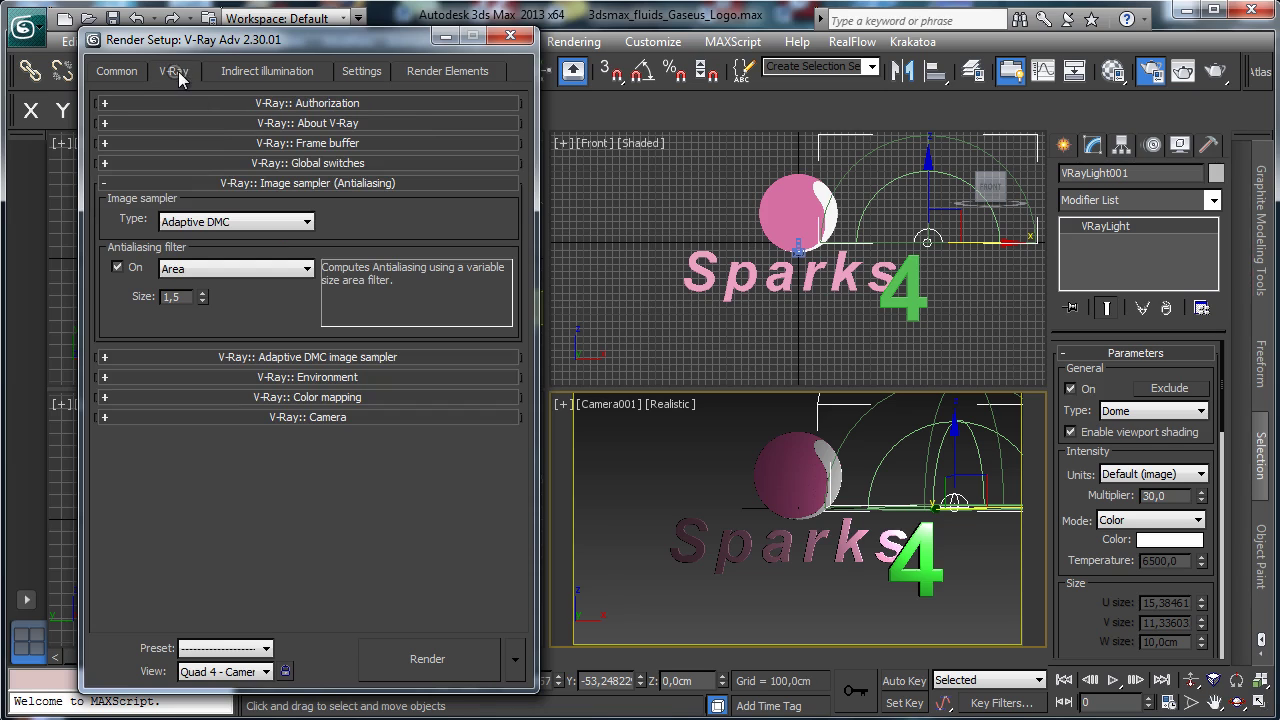
click(116, 71)
scroll(428, 155, up, 5)
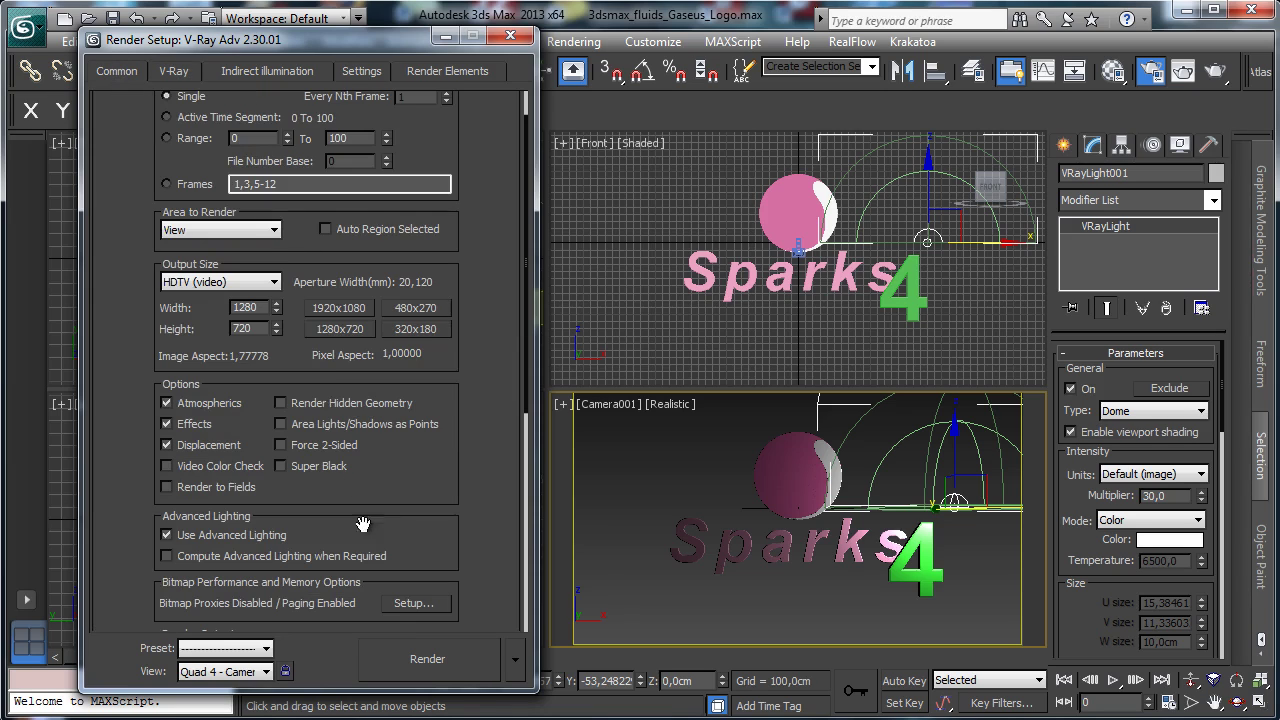
double_click(266, 310)
text(7)
Run a test render of the camera view and close the render settings.
click(442, 660)
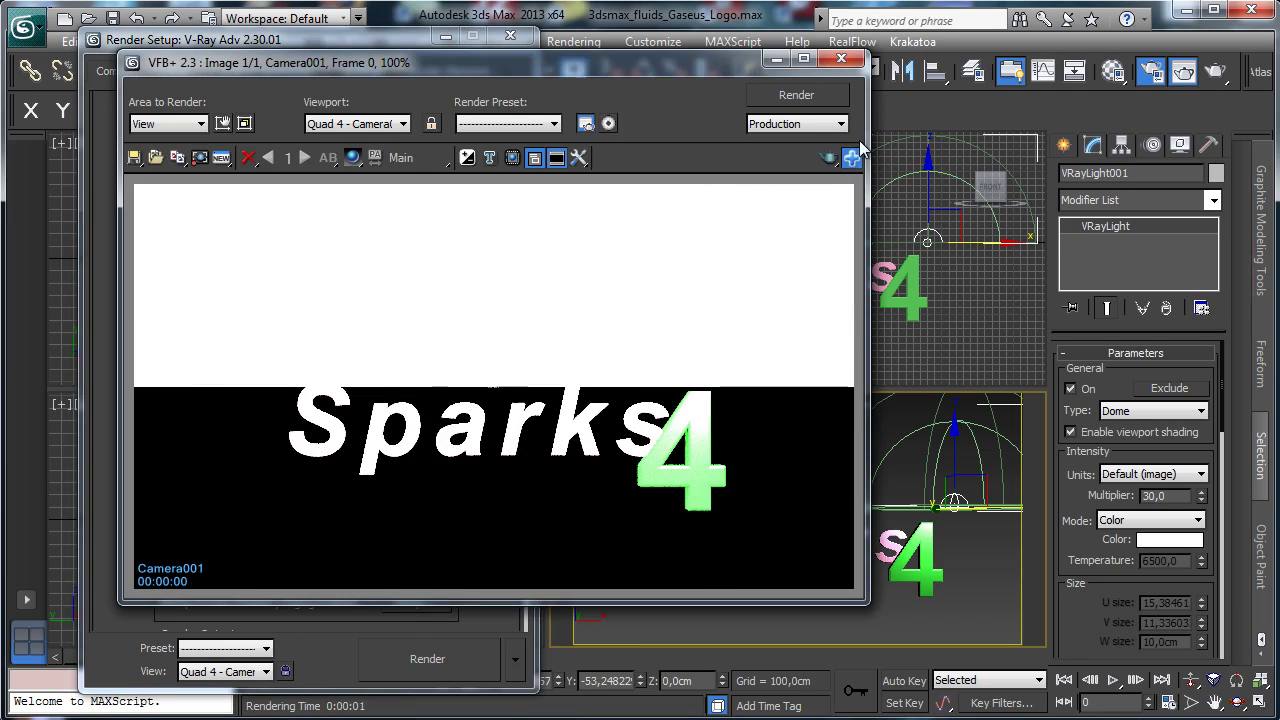
click(852, 157)
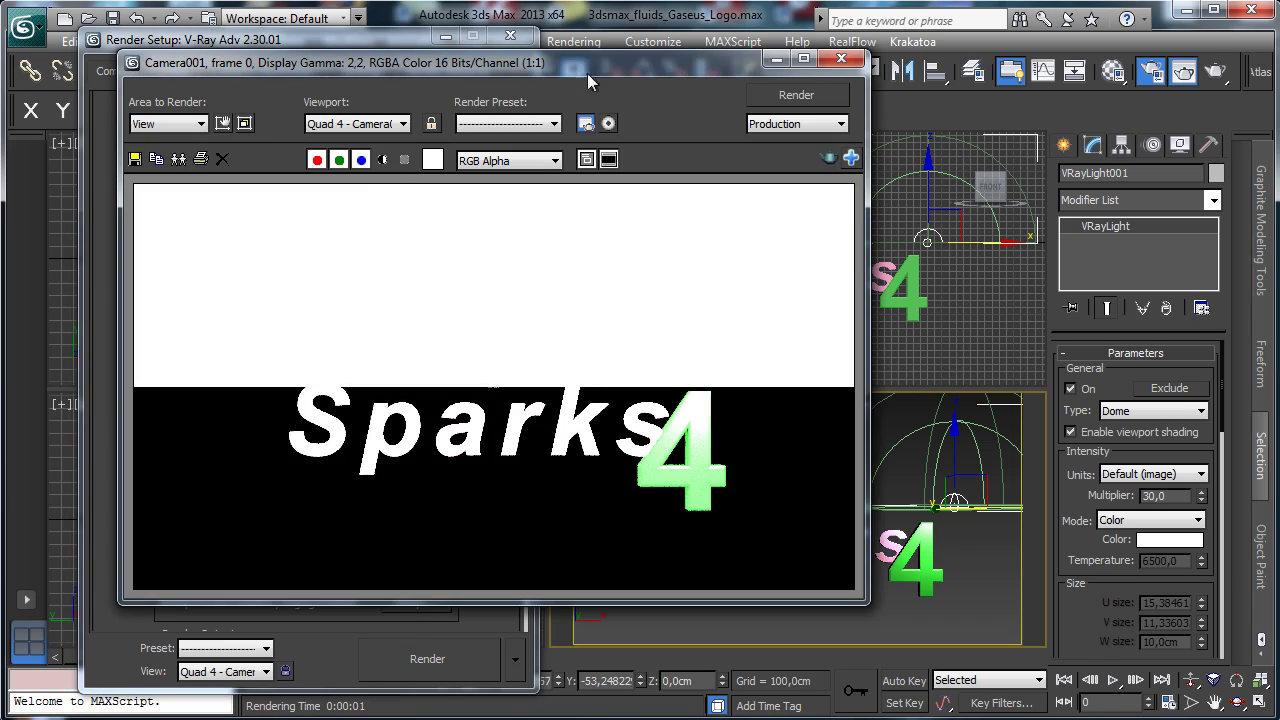
click(510, 36)
Close the rendered image and set the dome light multiplier from 30,0 to 1,0.
click(841, 58)
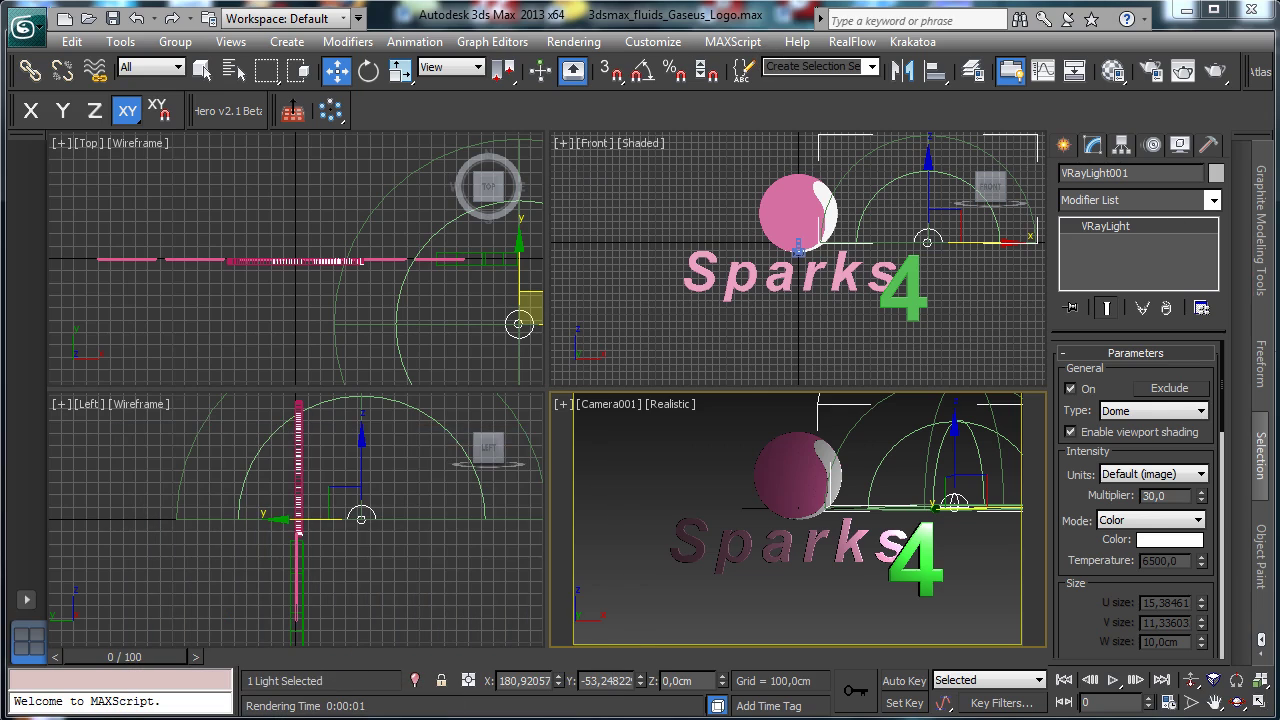
double_click(1165, 495)
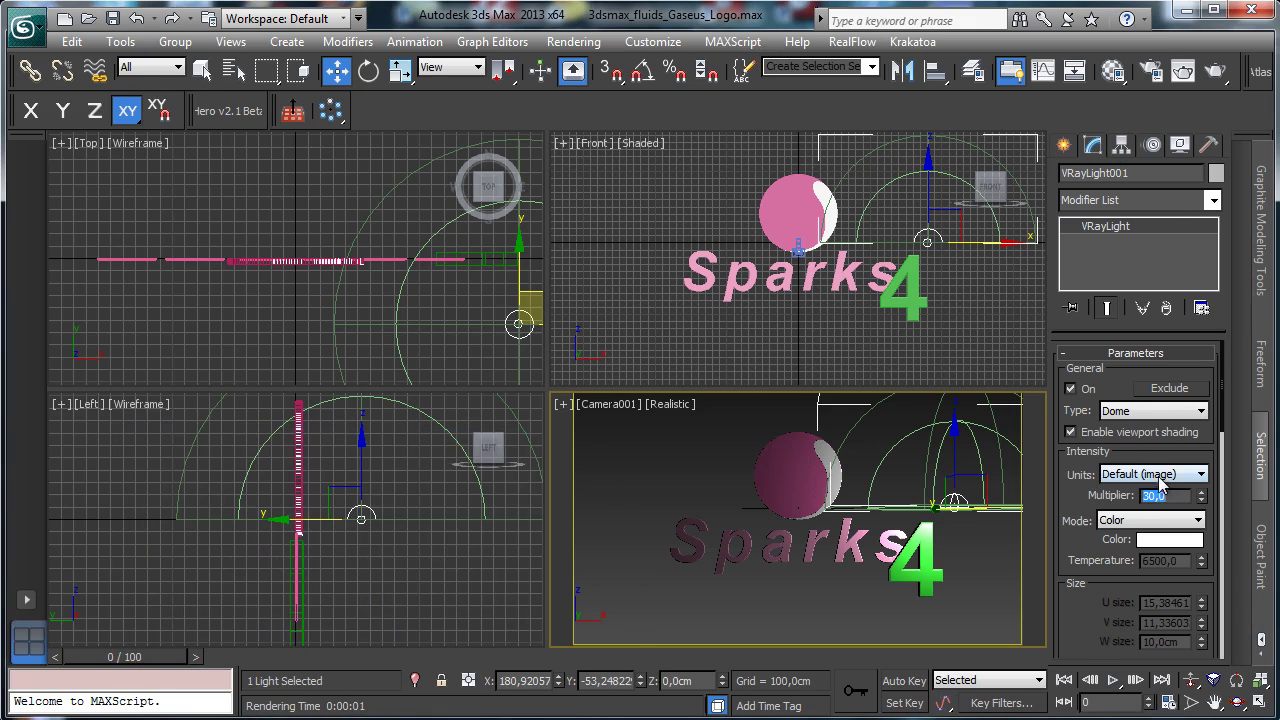
text(1)
key(Return)
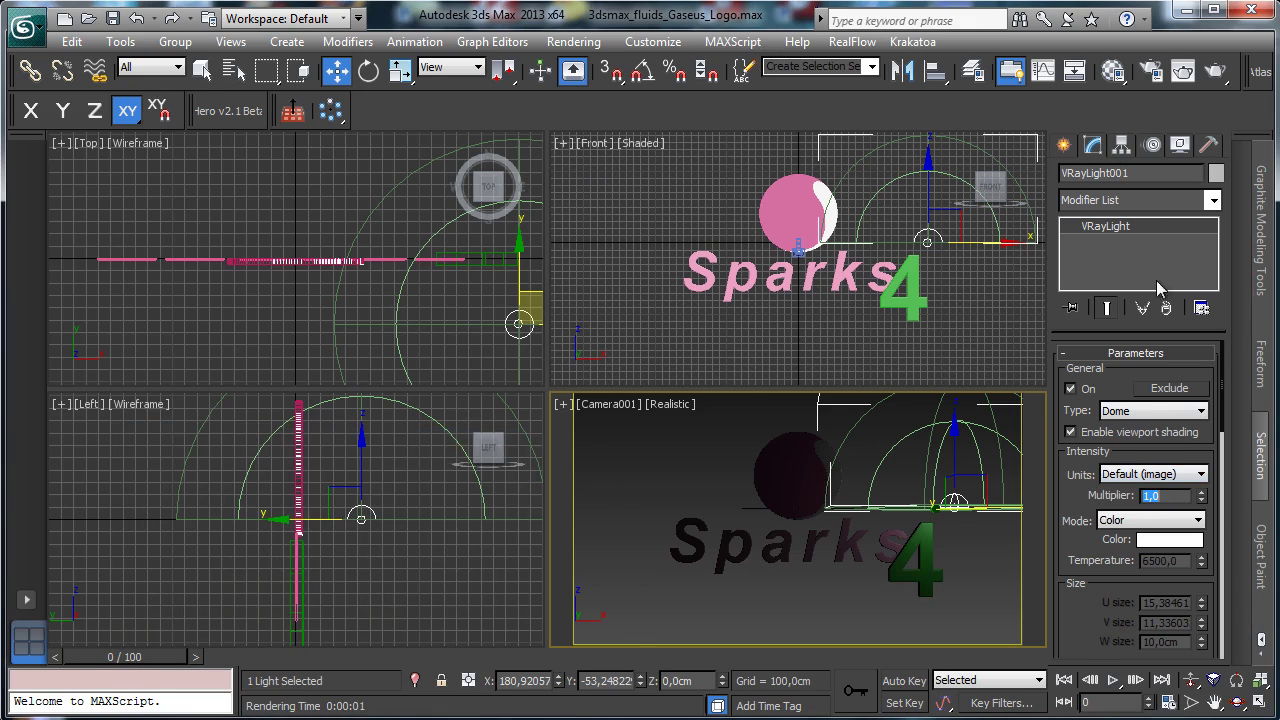
Display the camera view as Shaded and open the Material Editor.
click(685, 408)
click(712, 444)
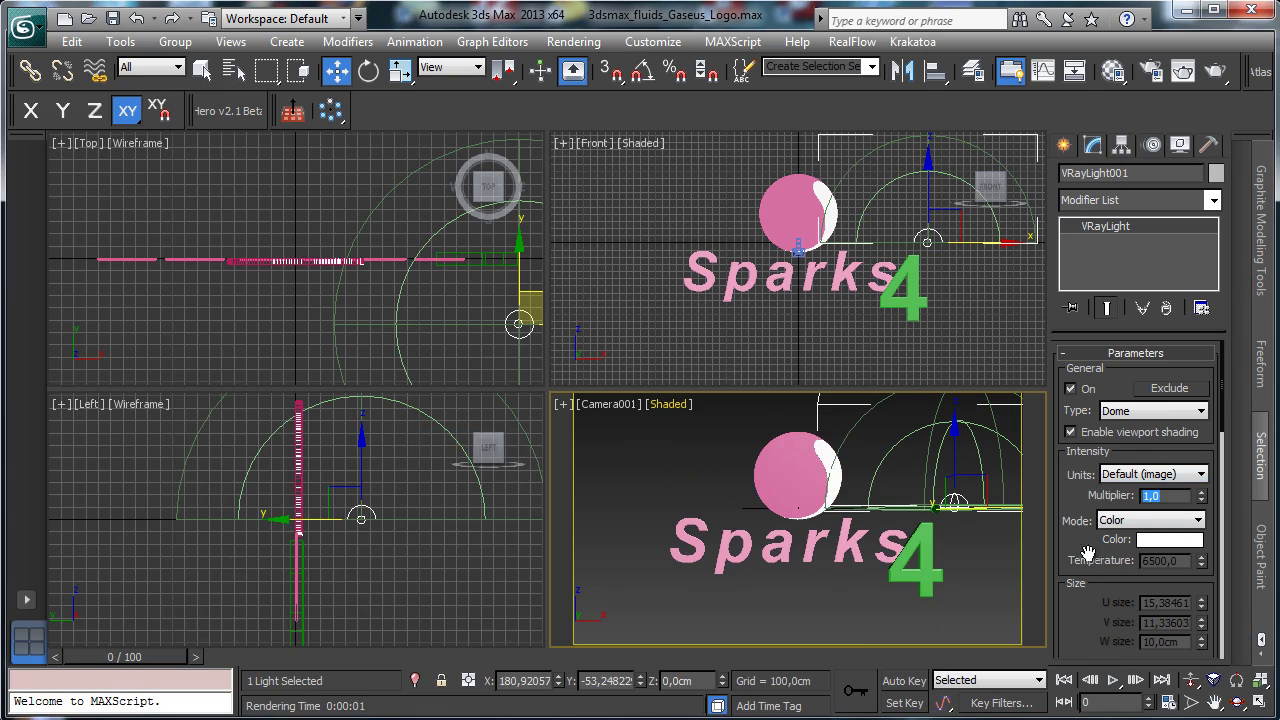
click(1112, 70)
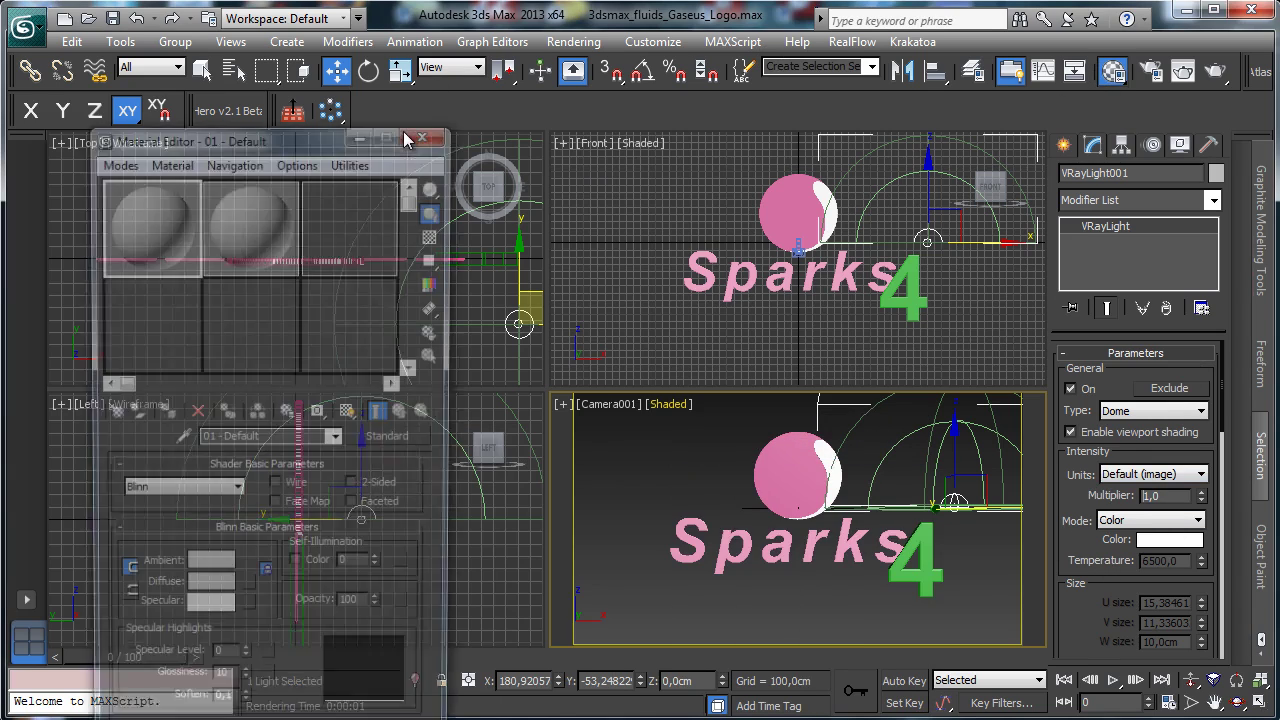
Name a material slot 'hdri' and give it a VRayHDRI map.
drag(288, 136, 211, 32)
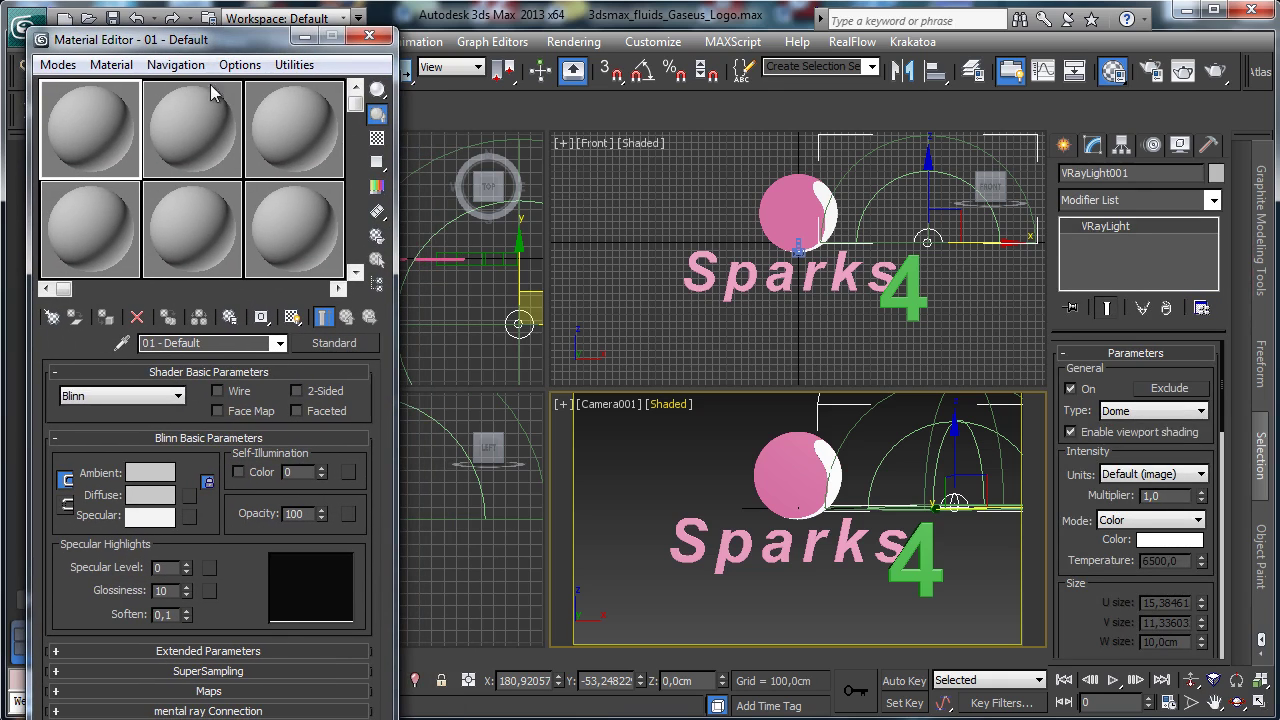
click(212, 345)
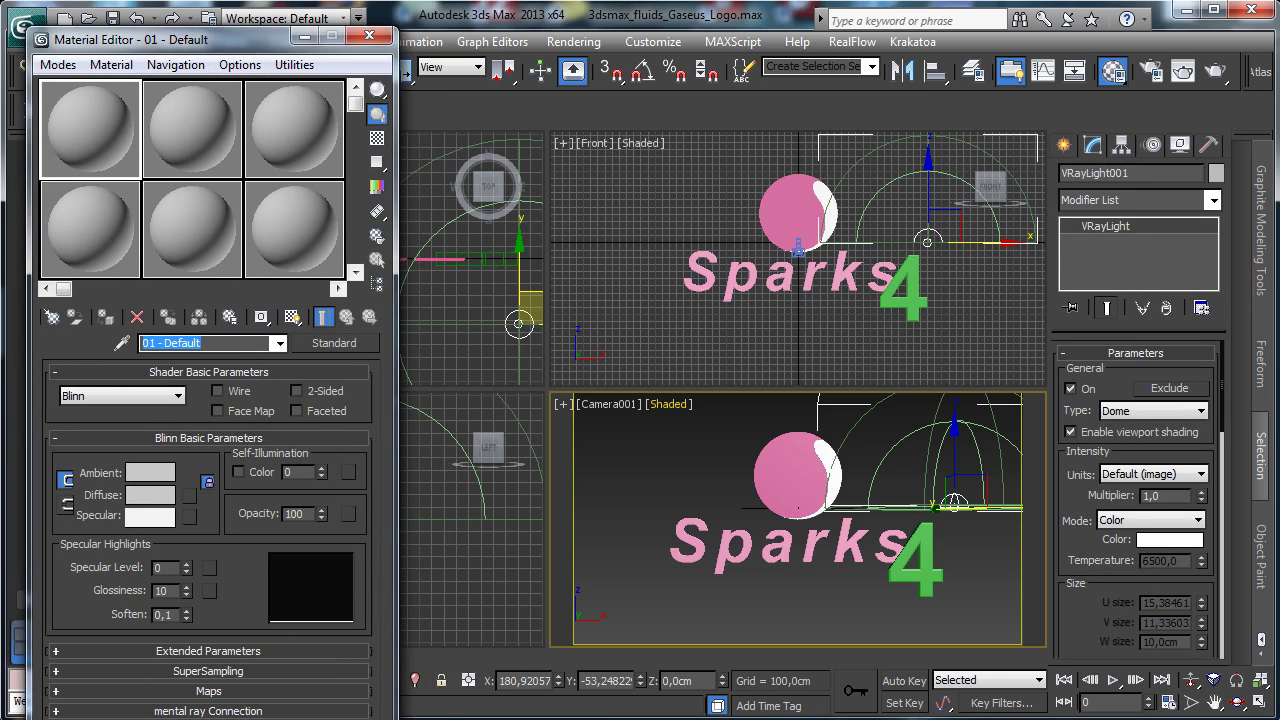
text(hdri)
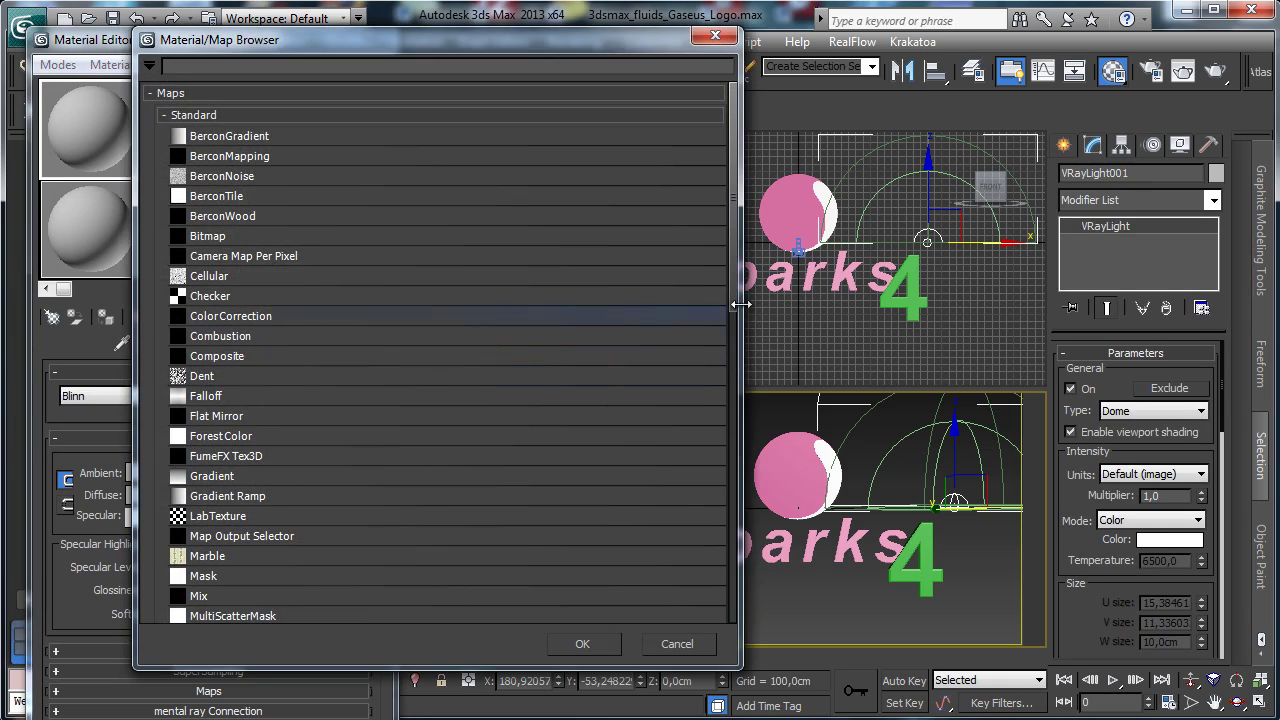
drag(733, 242, 755, 559)
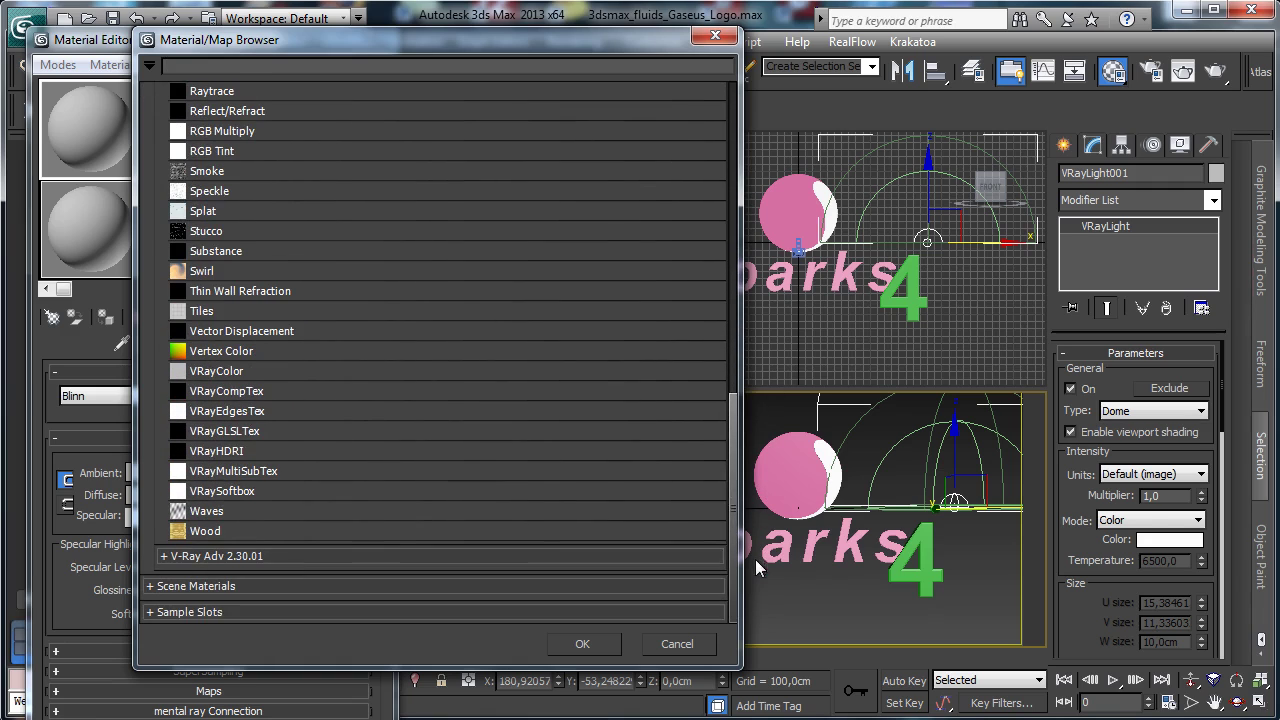
double_click(230, 452)
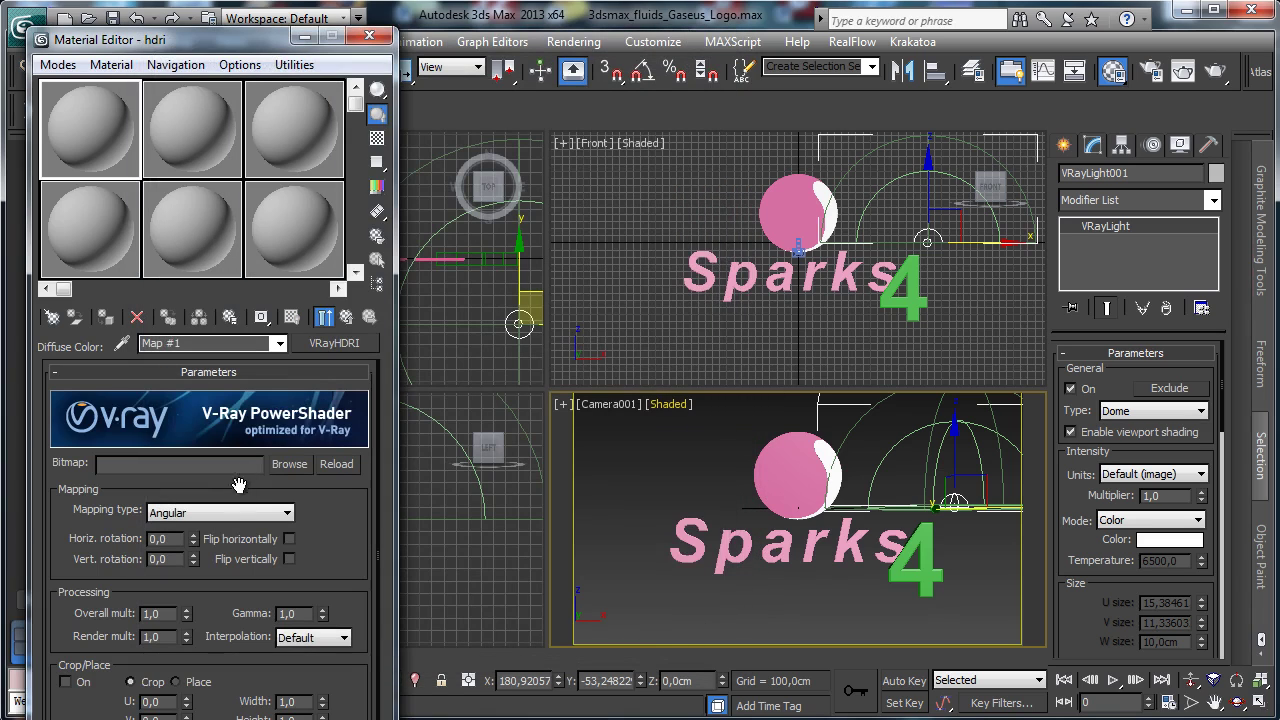
Load SpheronVR_hdri_02.hdr from E:\Maps\HDRI into the VRayHDRI map.
click(288, 464)
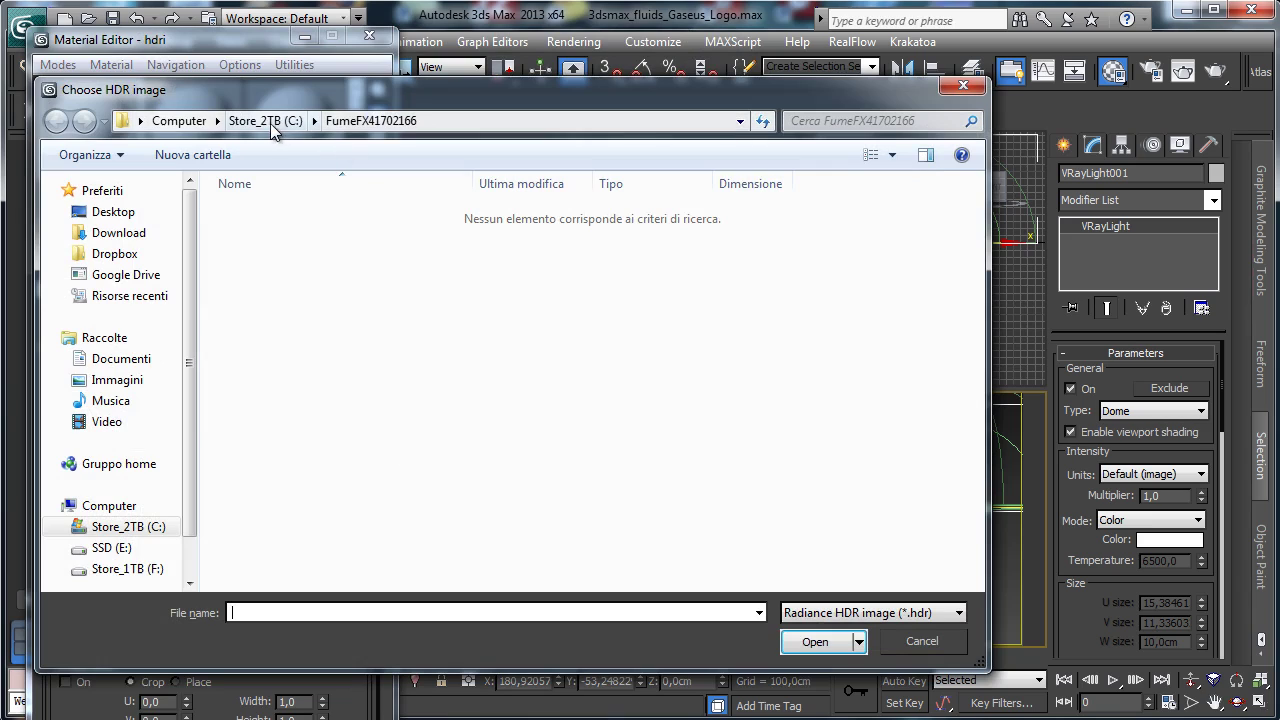
click(111, 547)
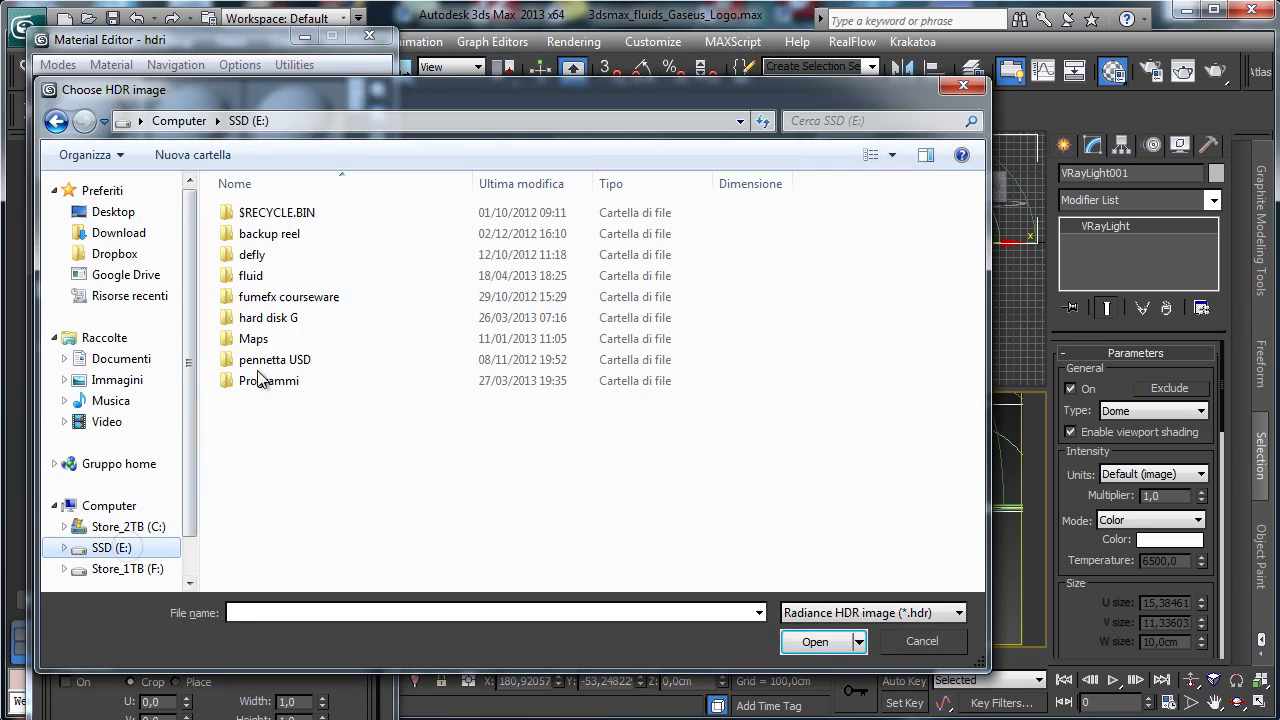
double_click(287, 336)
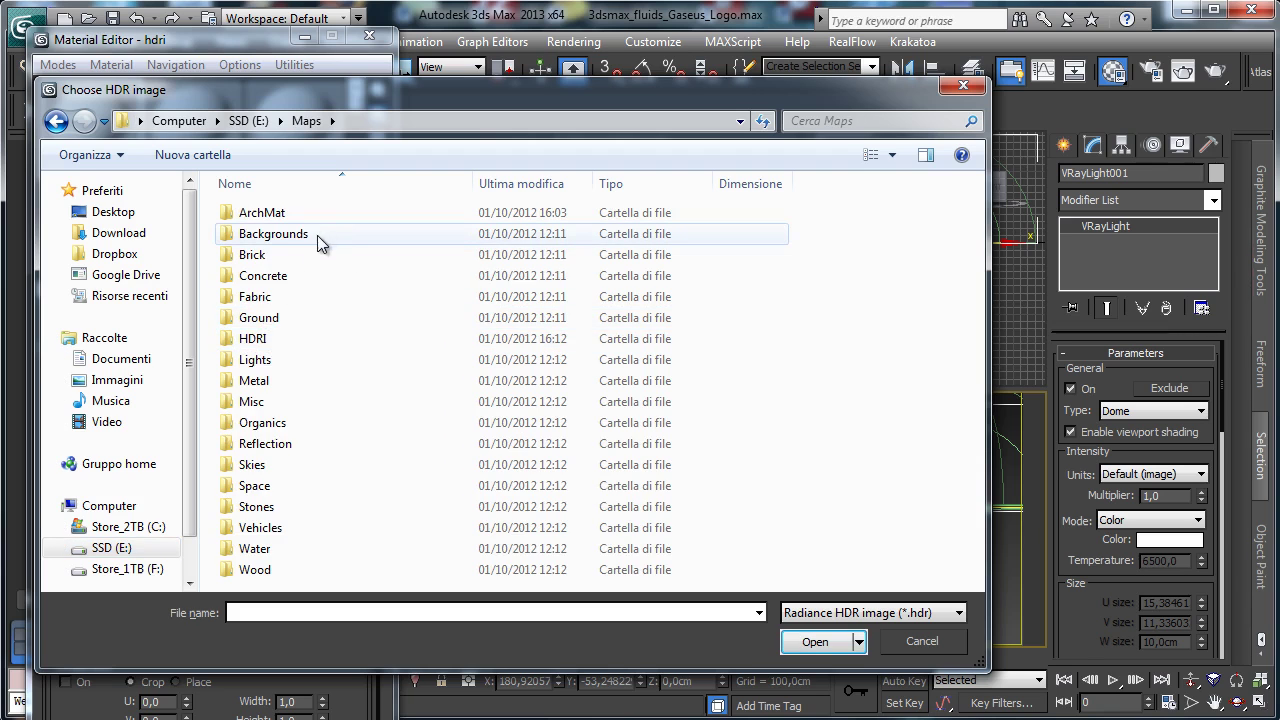
double_click(300, 338)
double_click(334, 254)
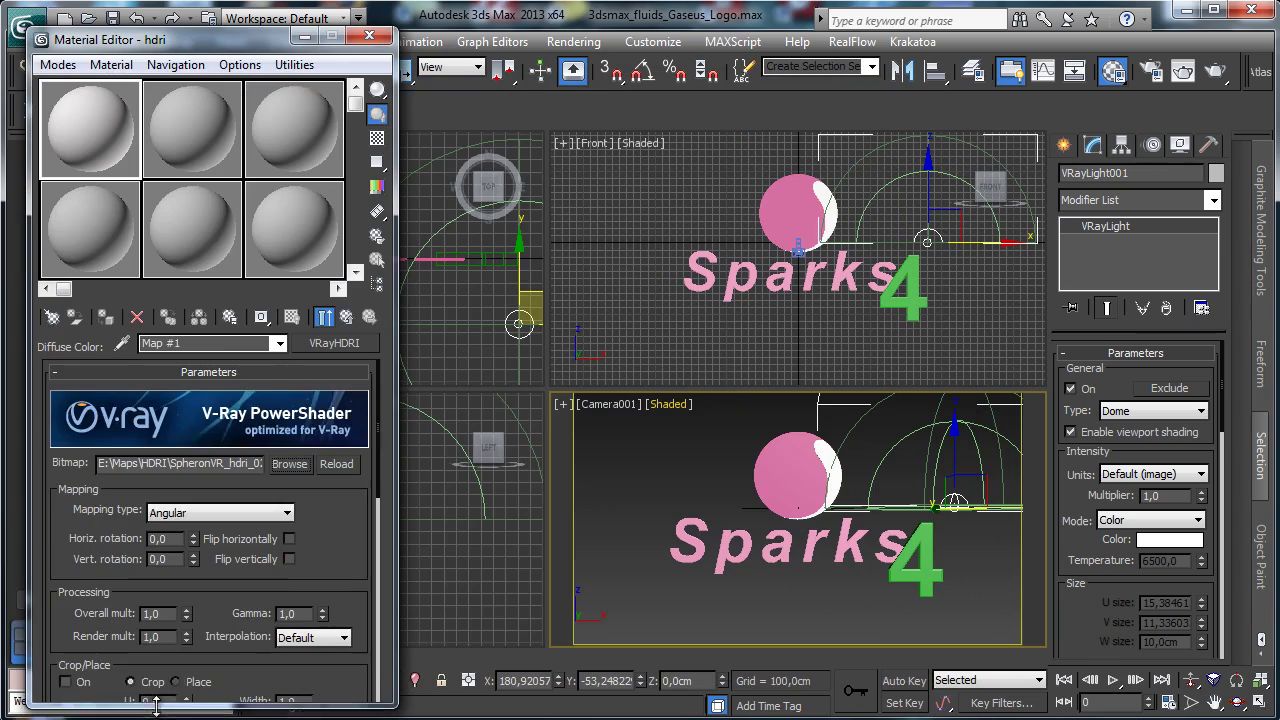
Set the HDRI map's mapping type to Spherical.
scroll(335, 434, down, 4)
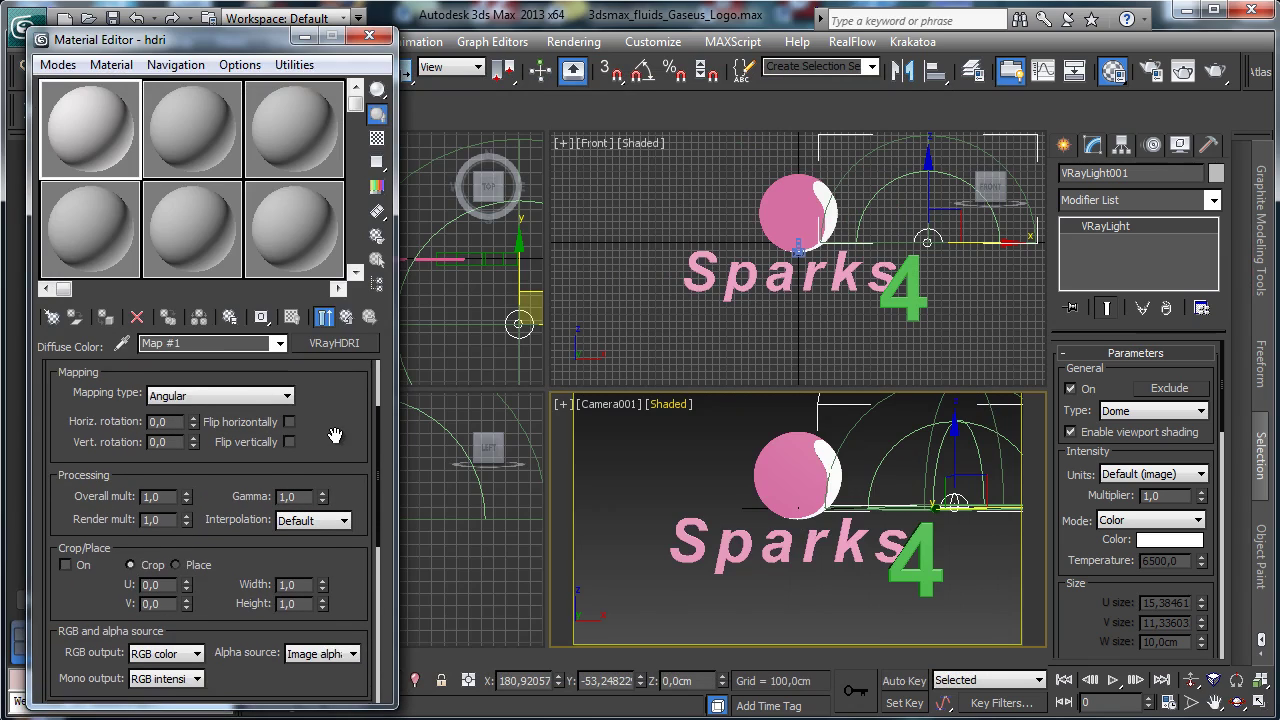
scroll(335, 435, up, 4)
click(238, 513)
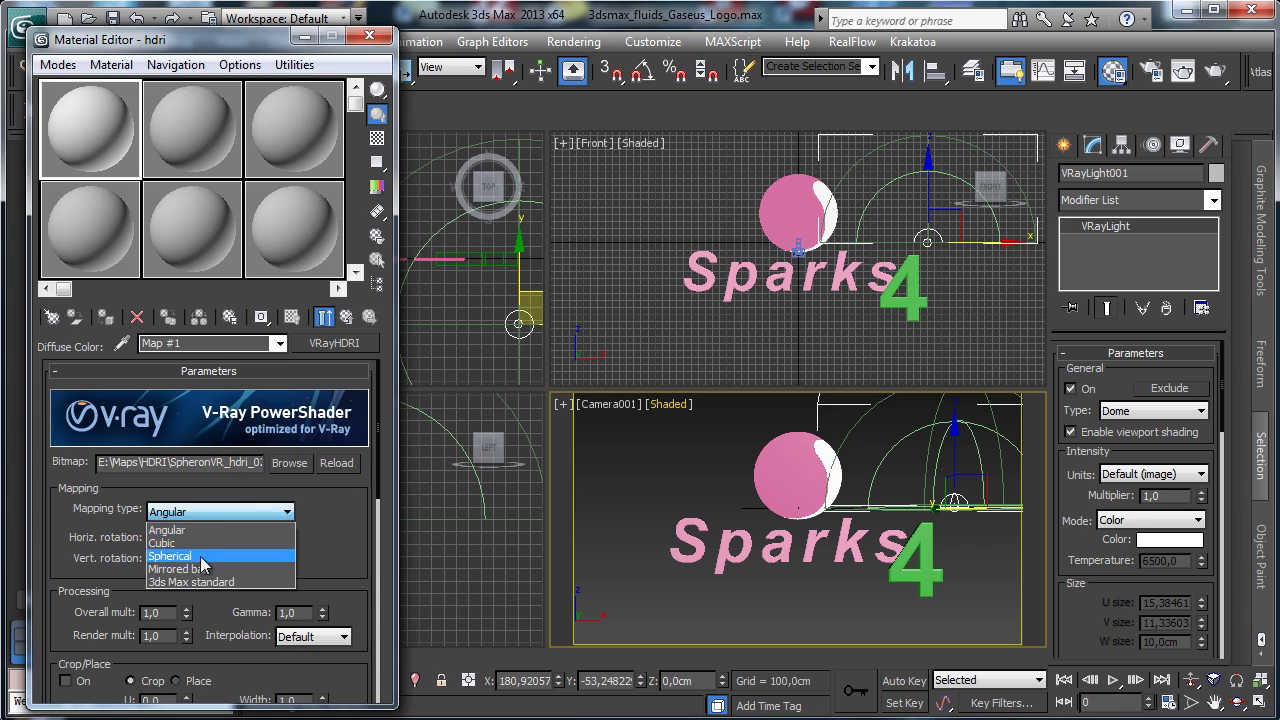
click(203, 556)
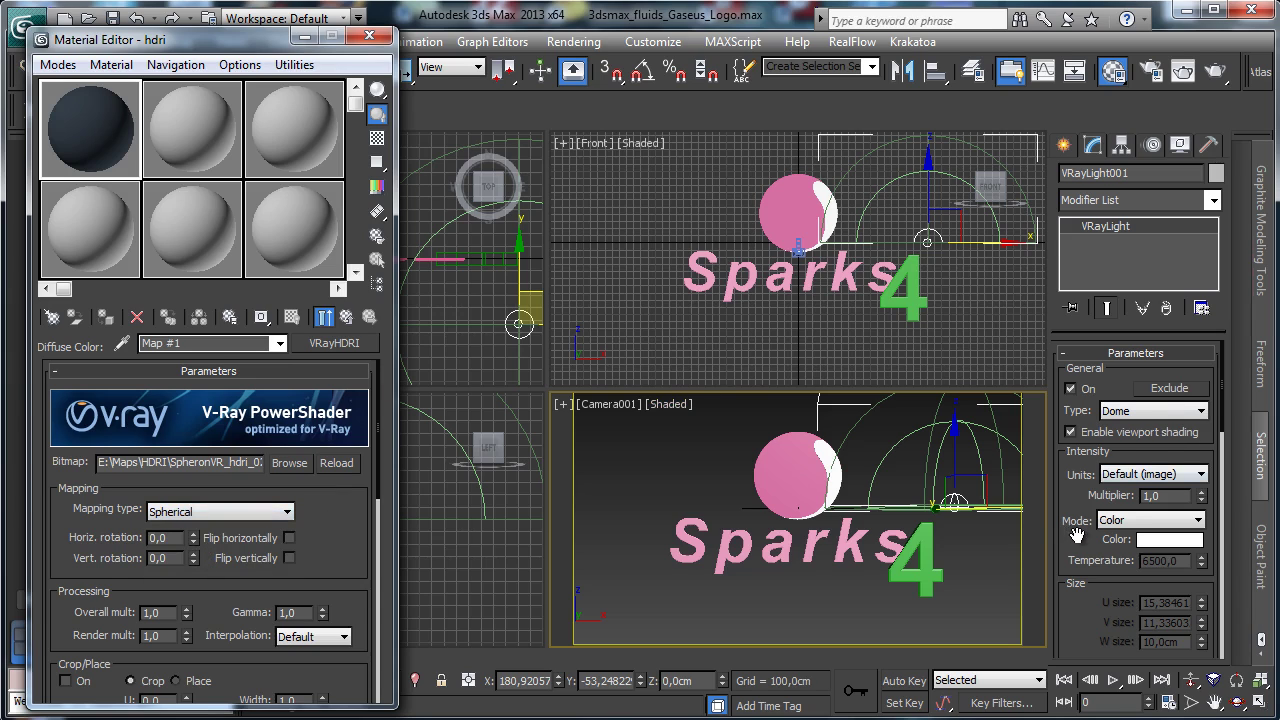
scroll(1150, 450, down, 6)
Make the dome light invisible and instance the hdri map as its texture.
scroll(1189, 375, down, 2)
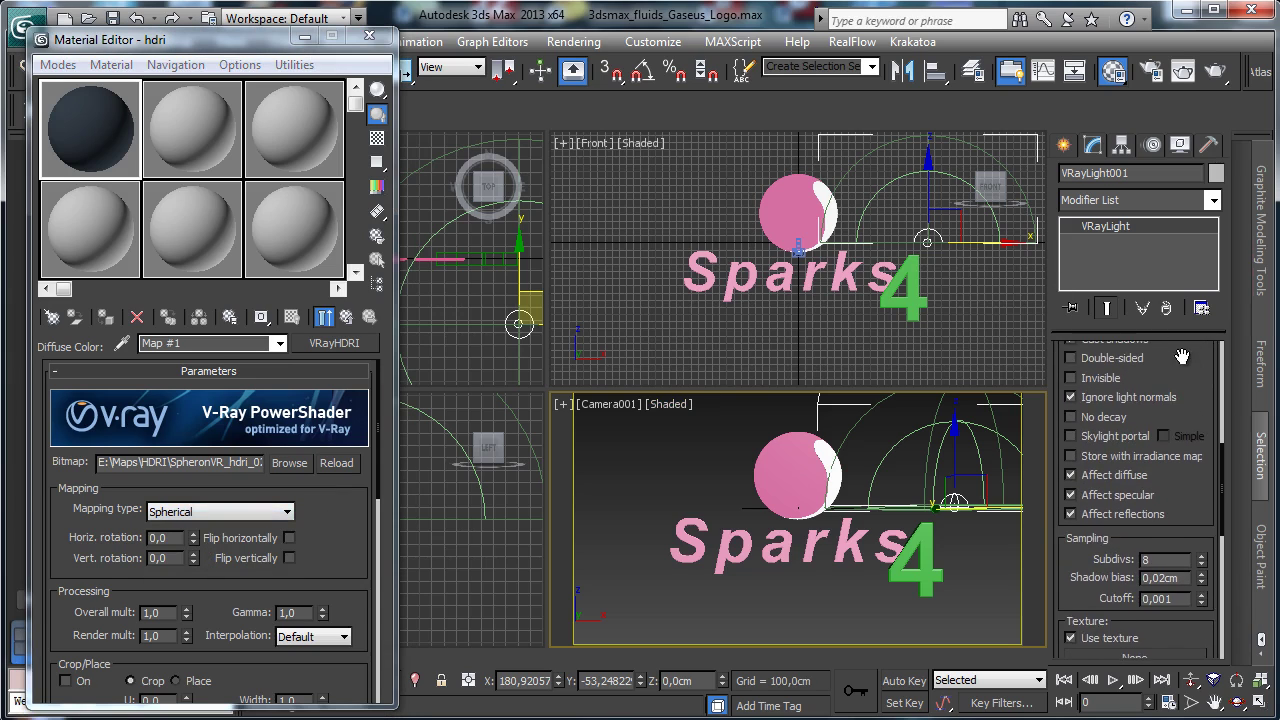
click(1093, 379)
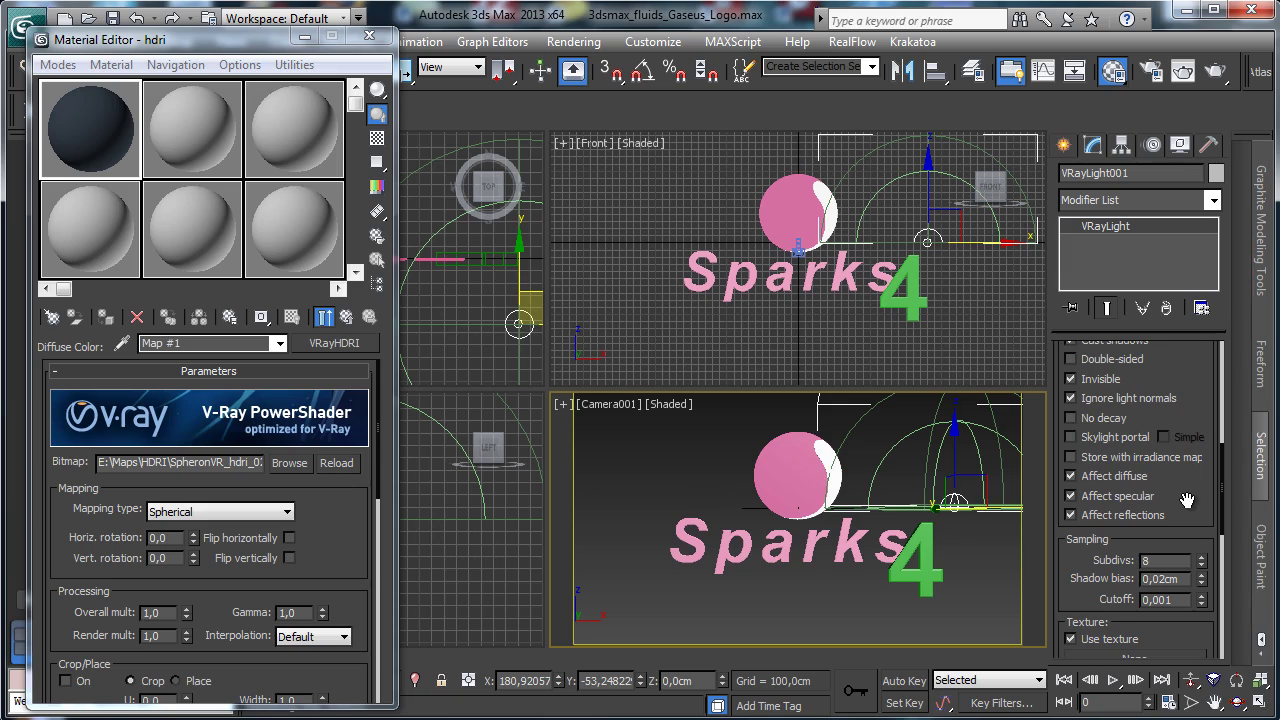
scroll(1186, 500, down, 3)
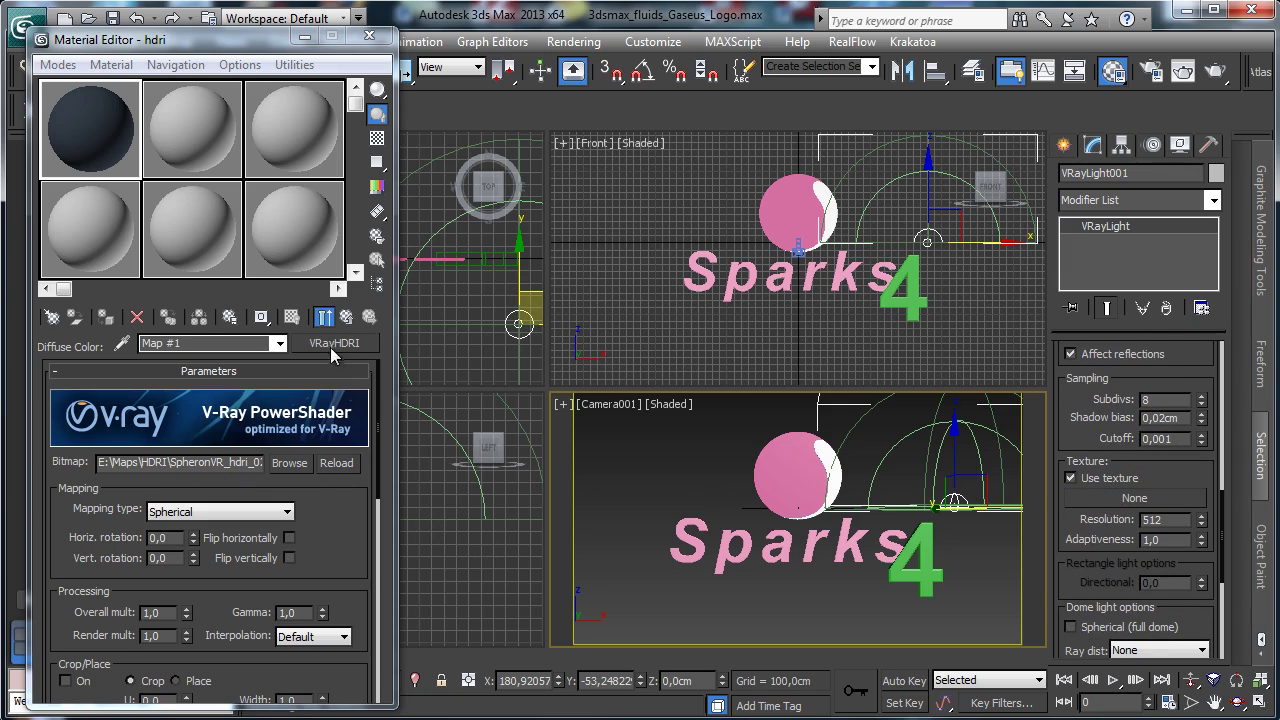
drag(333, 343, 1134, 497)
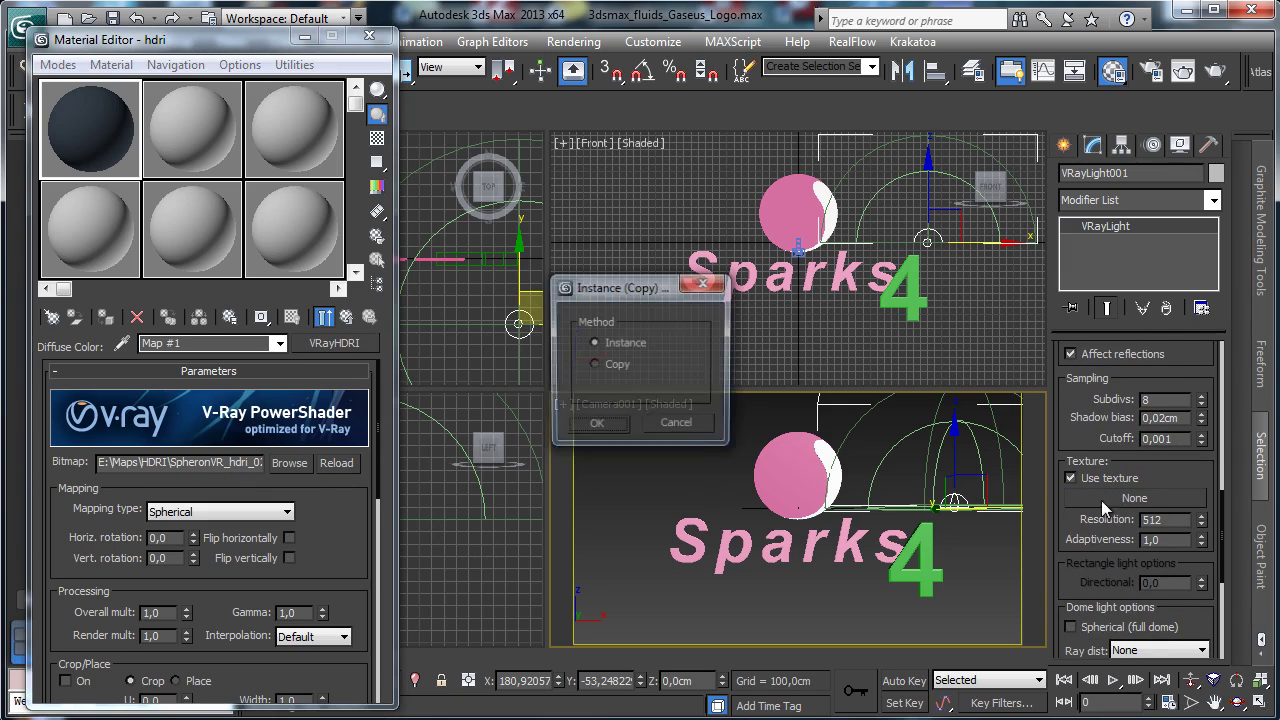
click(590, 420)
Set texture resolution to 2048, enable Spherical full dome, and render the camera view.
double_click(1172, 519)
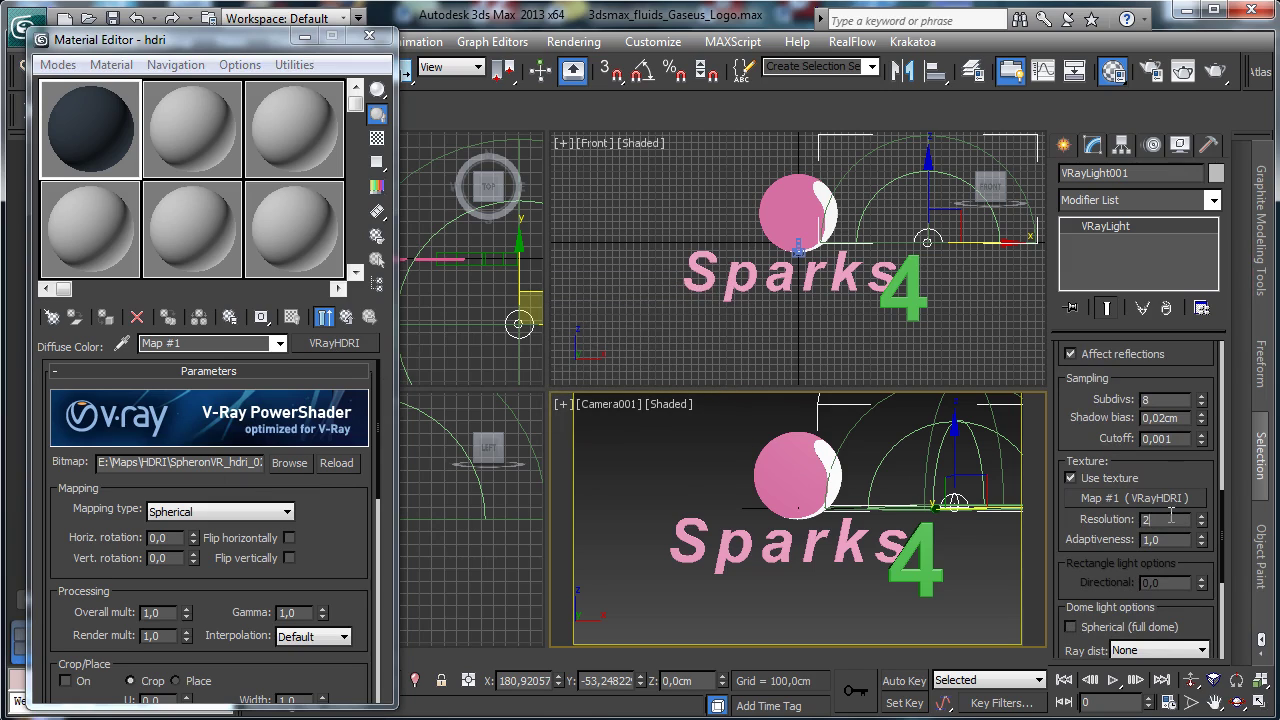
scroll(1090, 560, down, 3)
click(1092, 500)
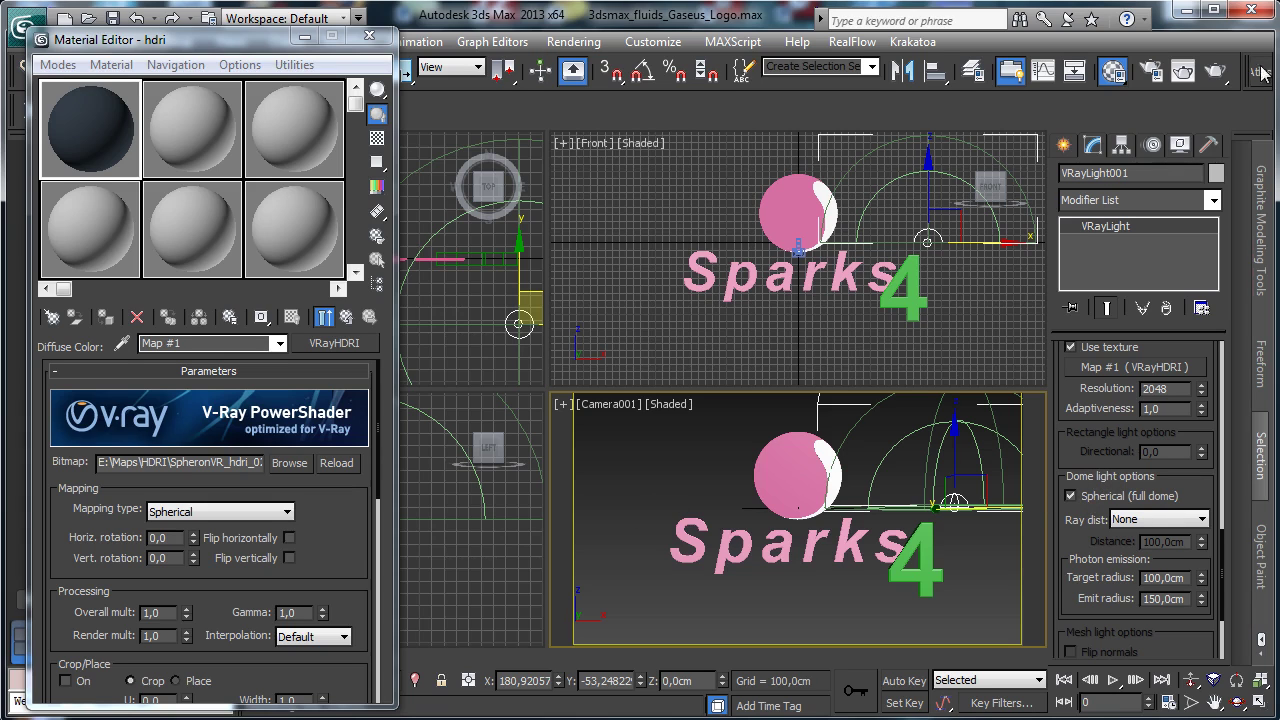
click(1215, 70)
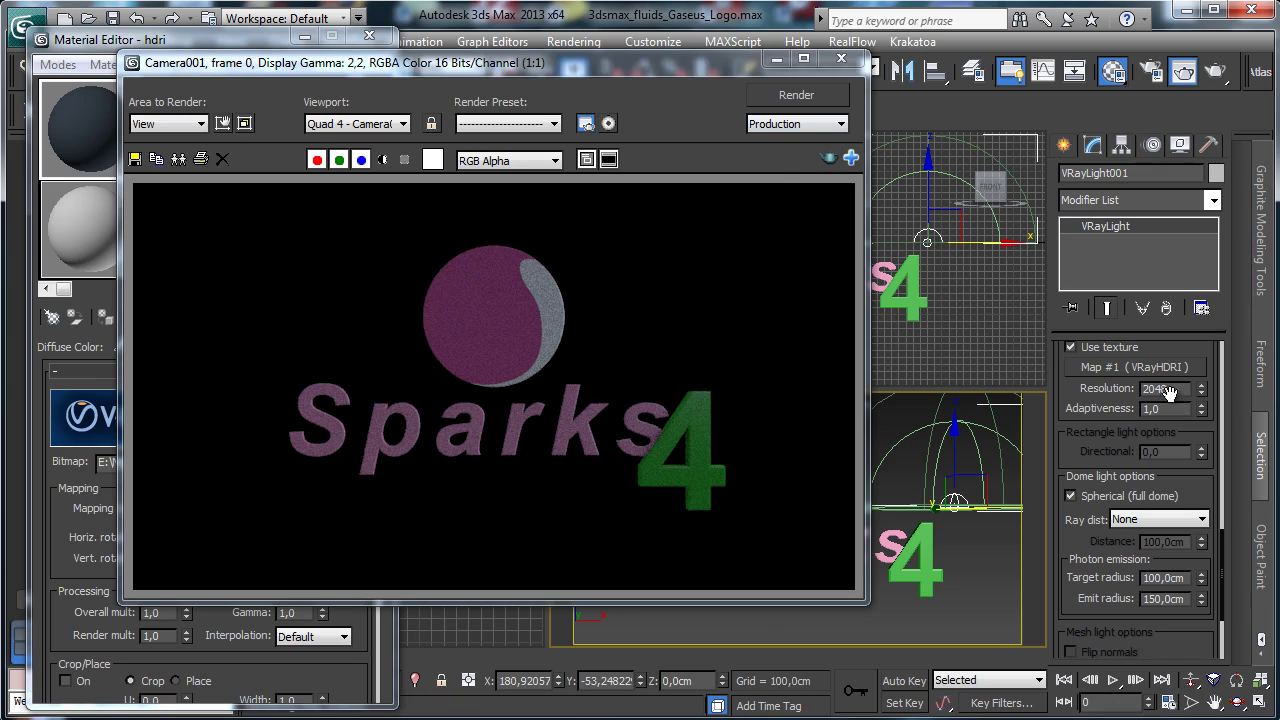
Raise the dome light's sampling subdivs from 8 to 16 and close the rendered frame.
scroll(1090, 418, up, 4)
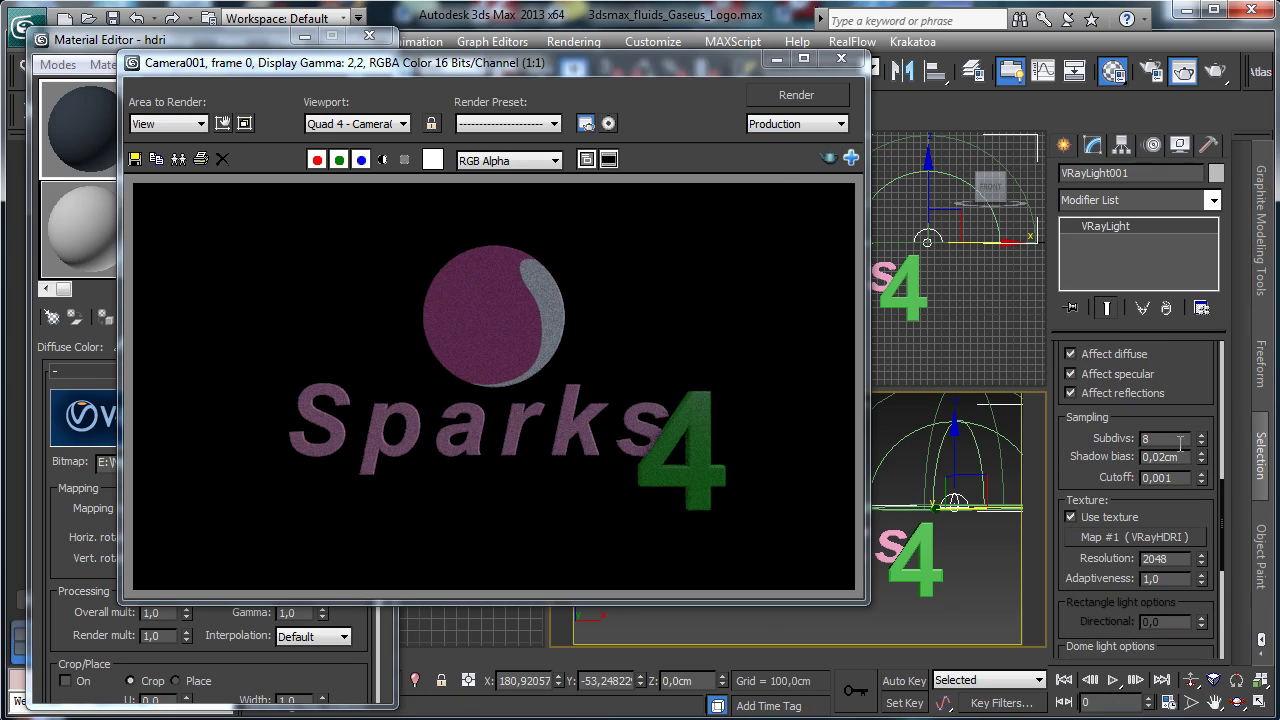
double_click(1178, 439)
click(776, 59)
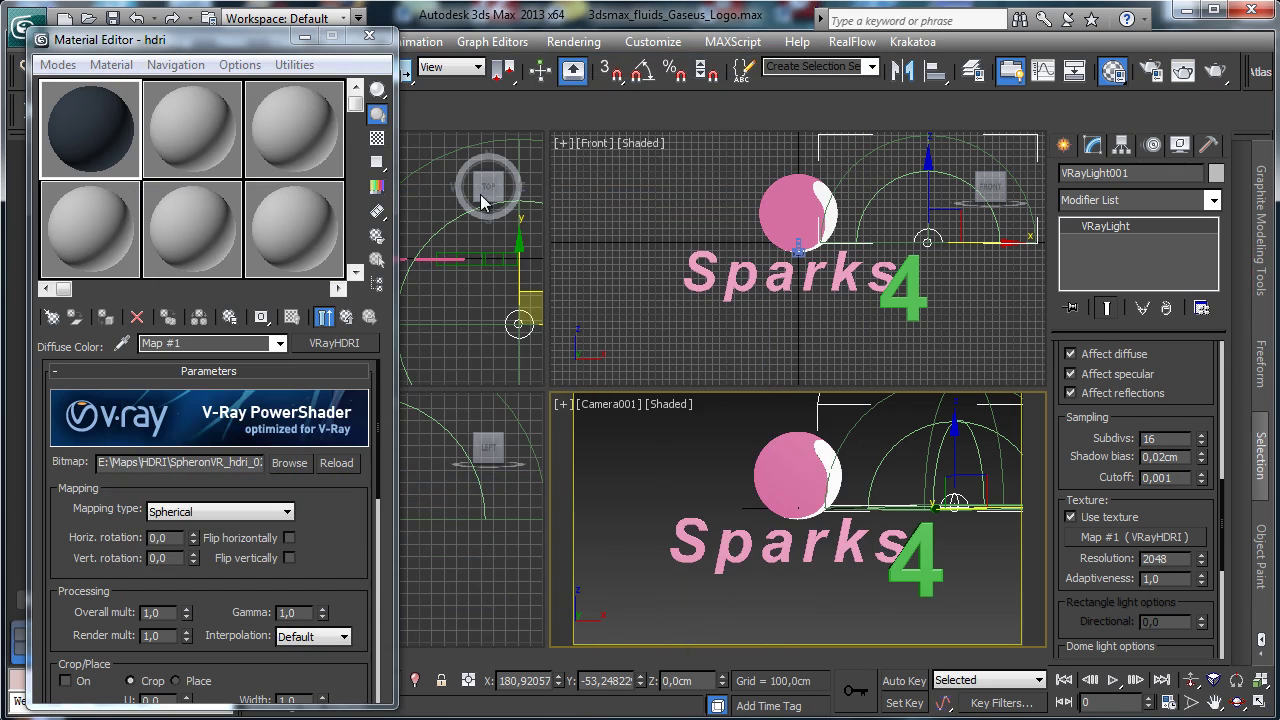
With the logo circle selected, rename material 02 - Default to Purple and make it a VRayMtl.
click(232, 142)
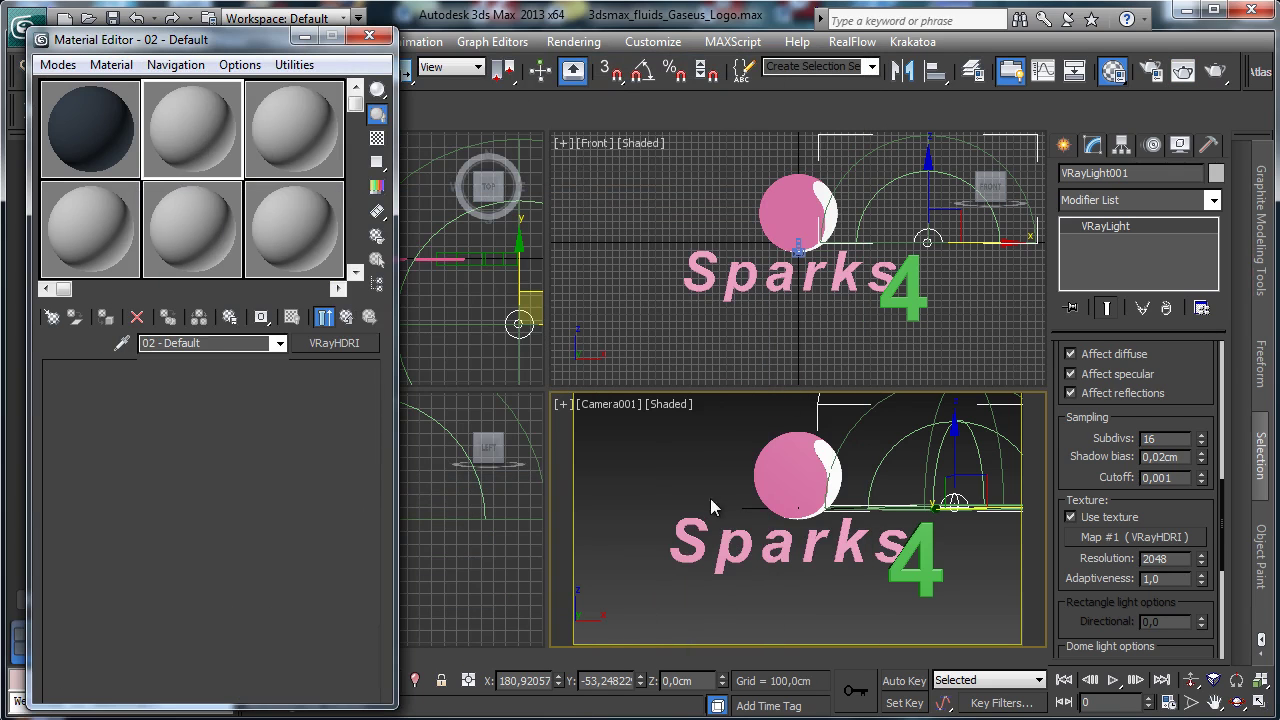
click(764, 452)
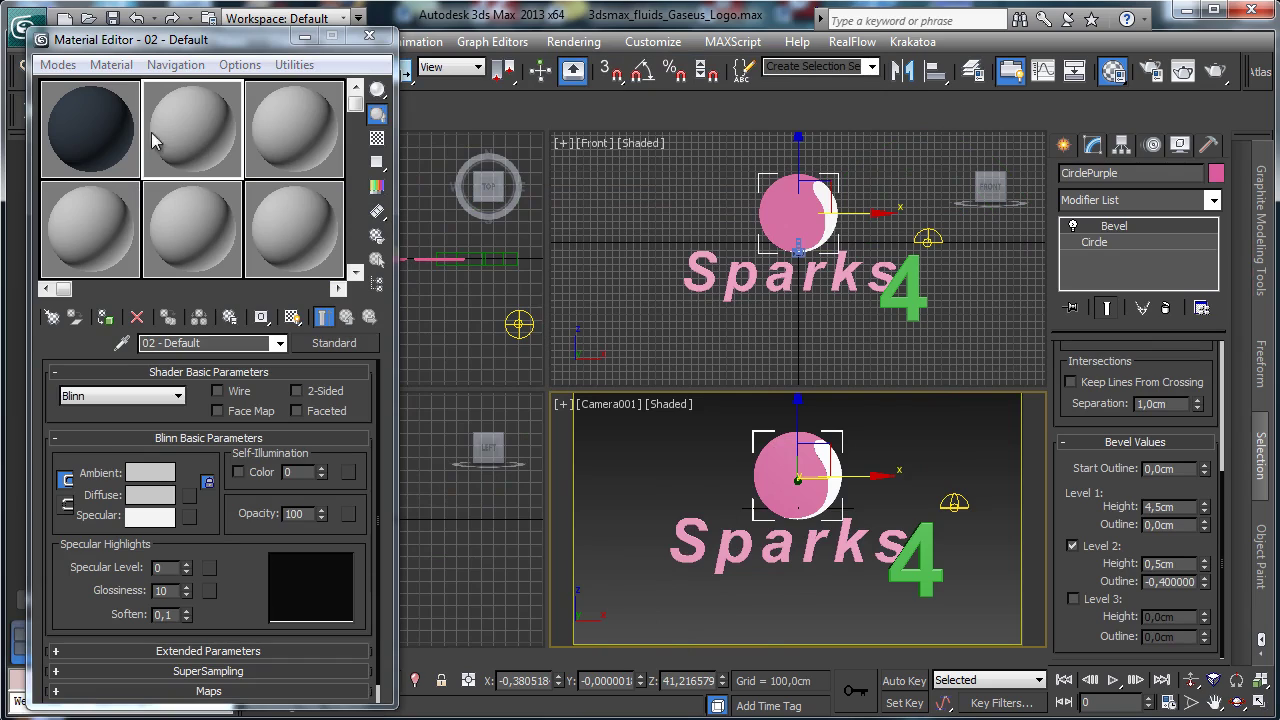
click(220, 343)
text(P)
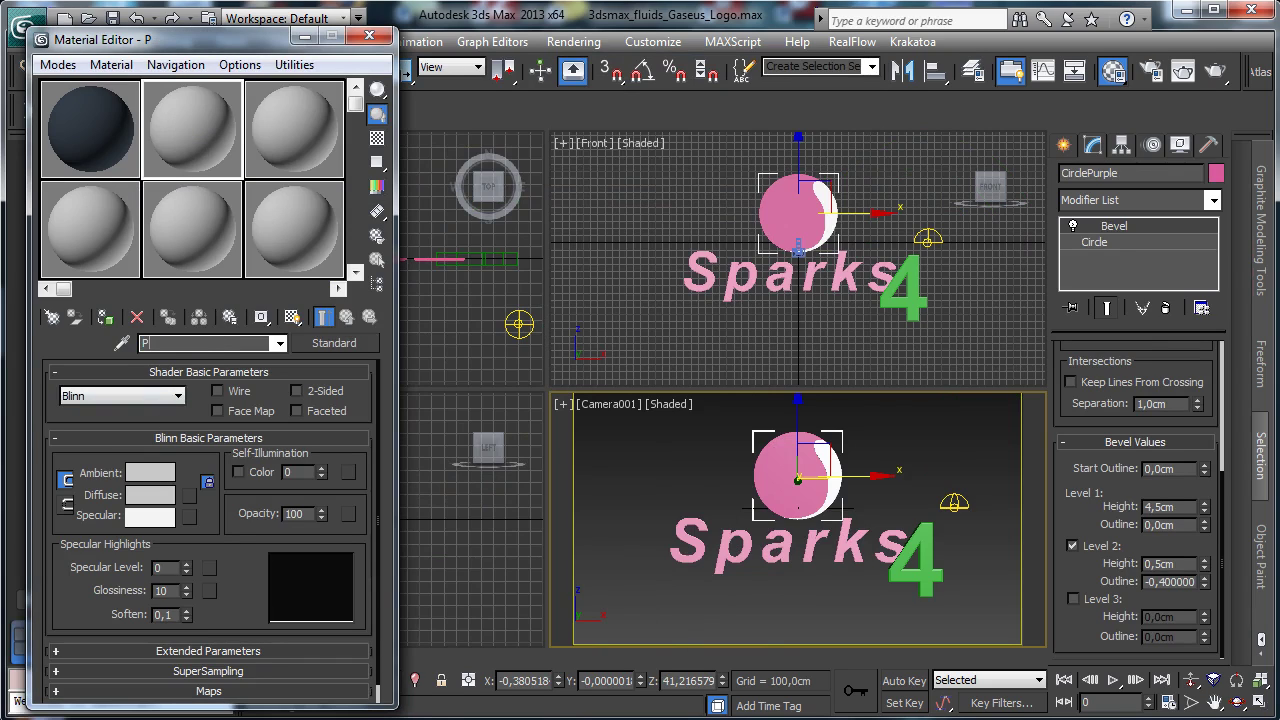
text(urple)
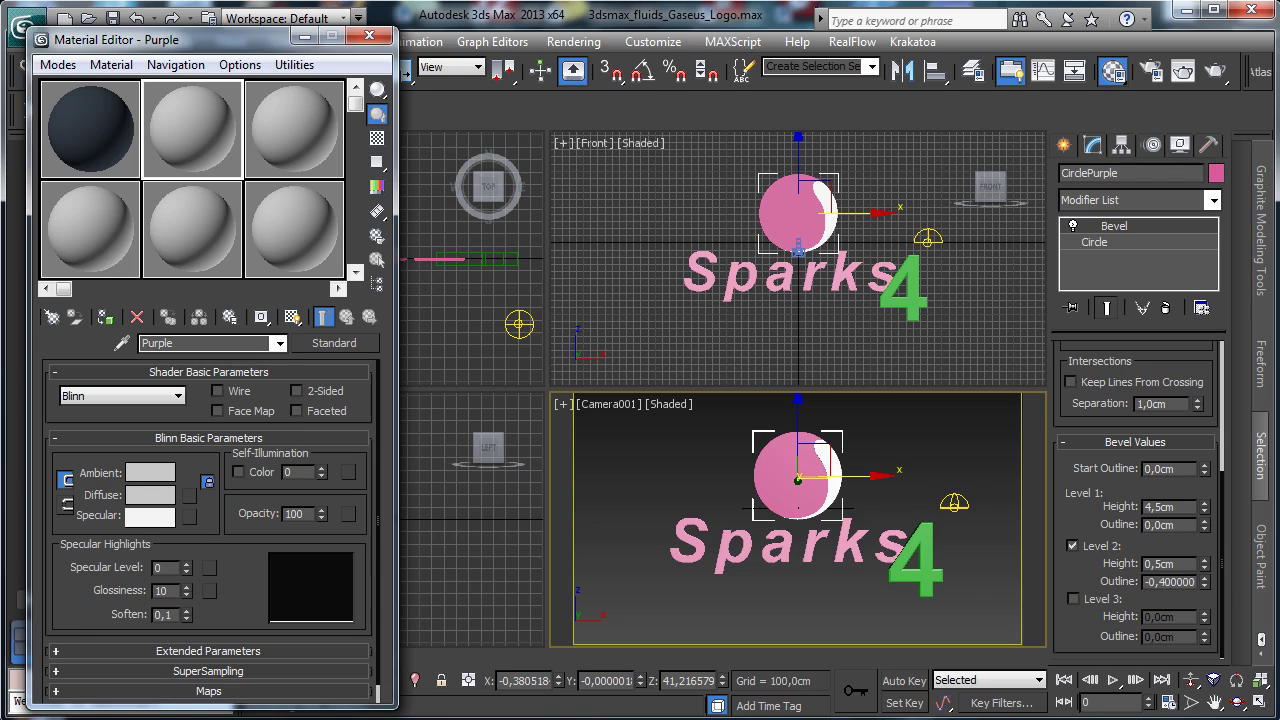
click(316, 345)
click(250, 505)
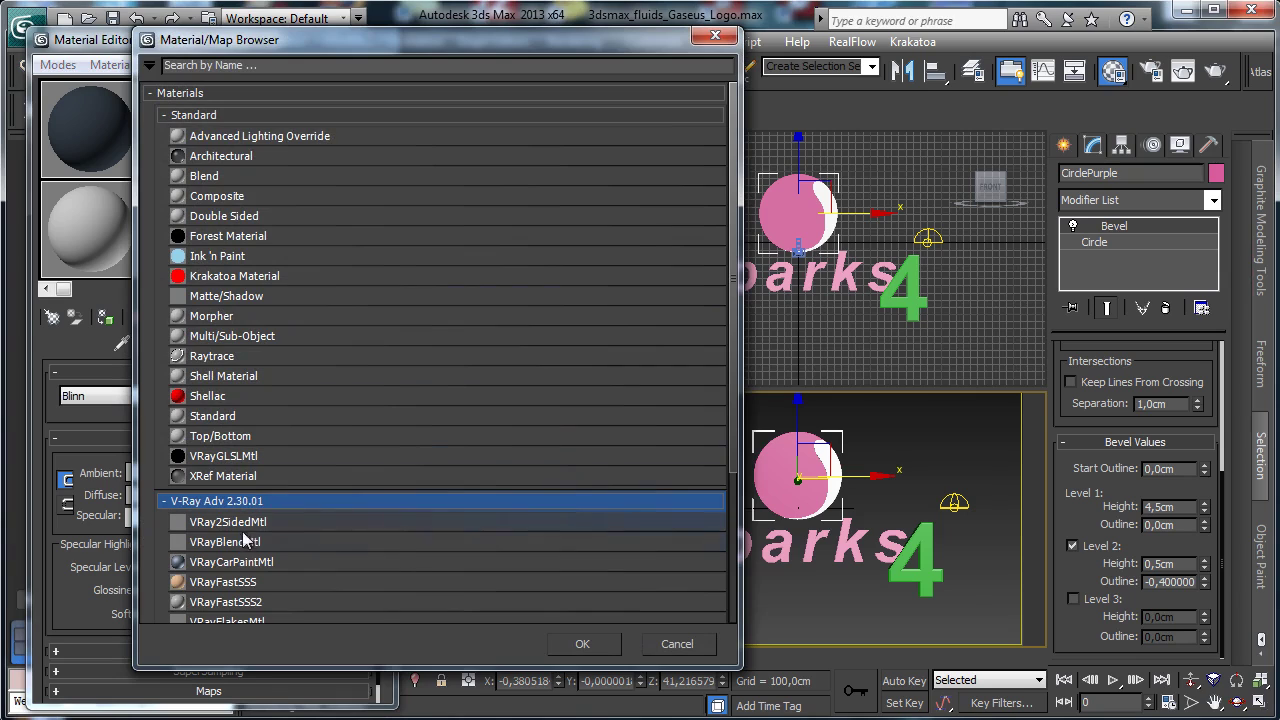
drag(729, 343, 728, 443)
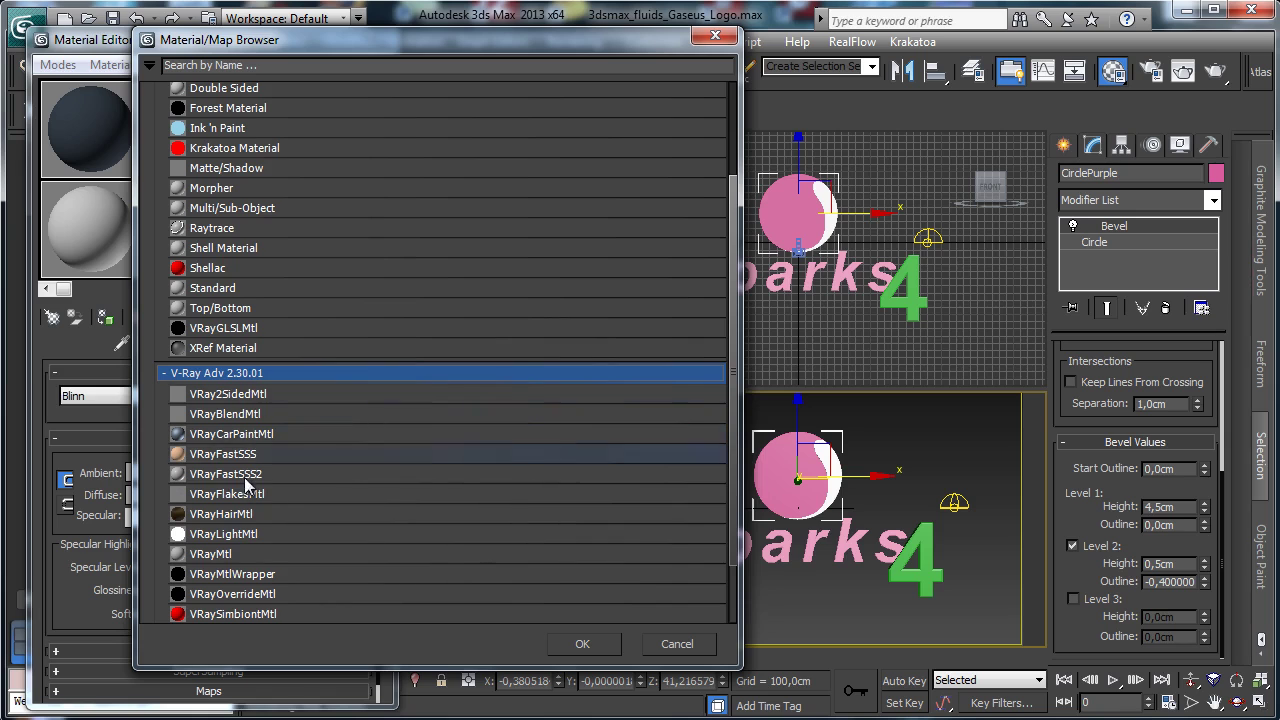
double_click(230, 554)
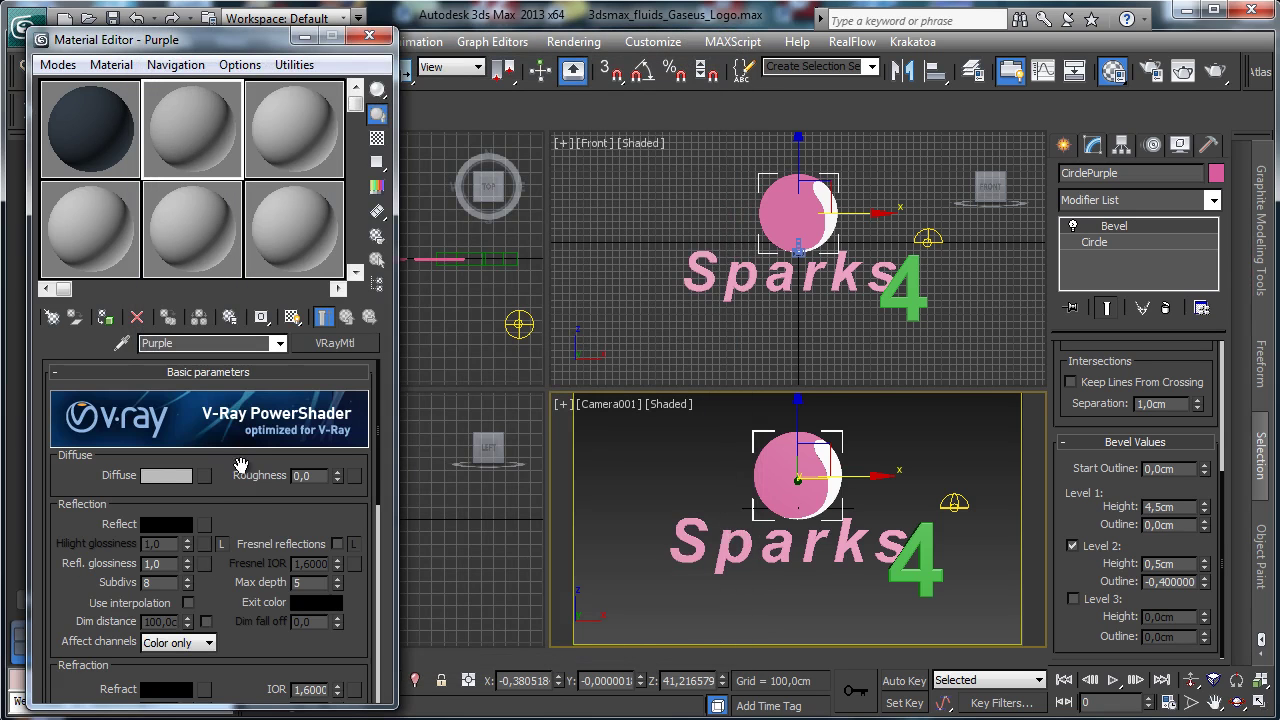
Give Purple a saturated magenta diffuse colour and assign it to the circle.
click(166, 475)
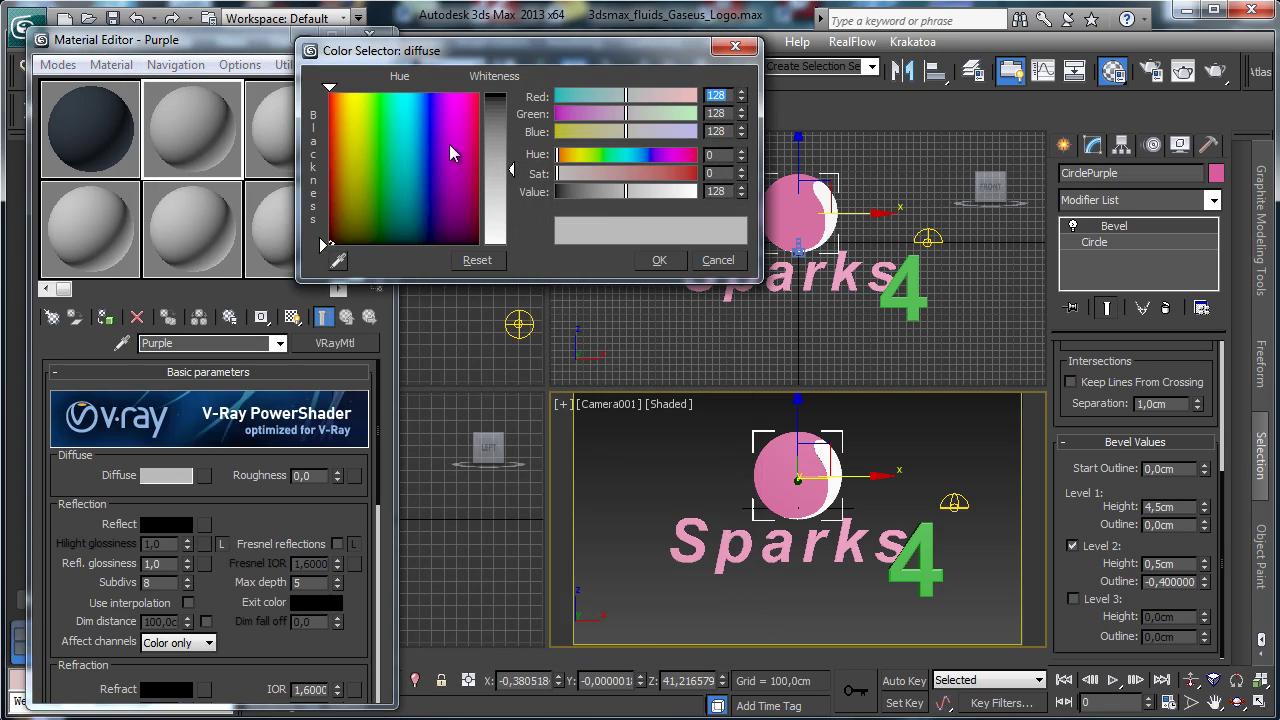
click(449, 141)
click(505, 102)
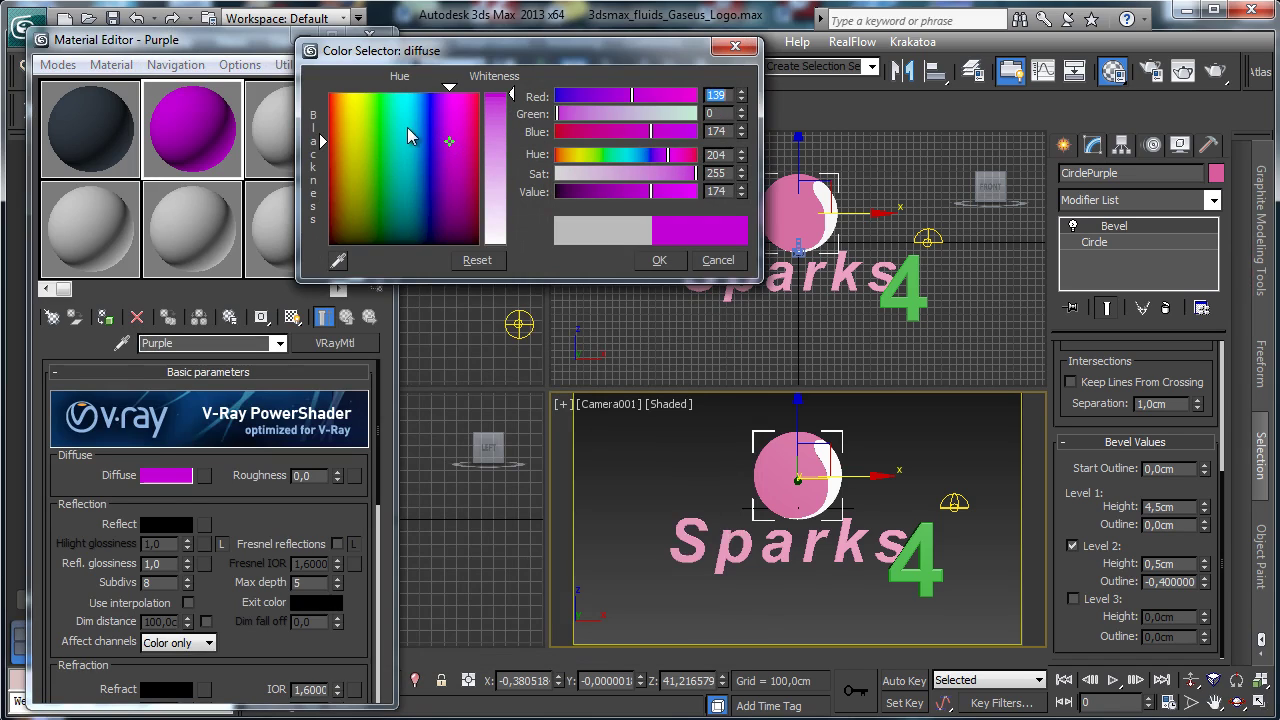
click(509, 110)
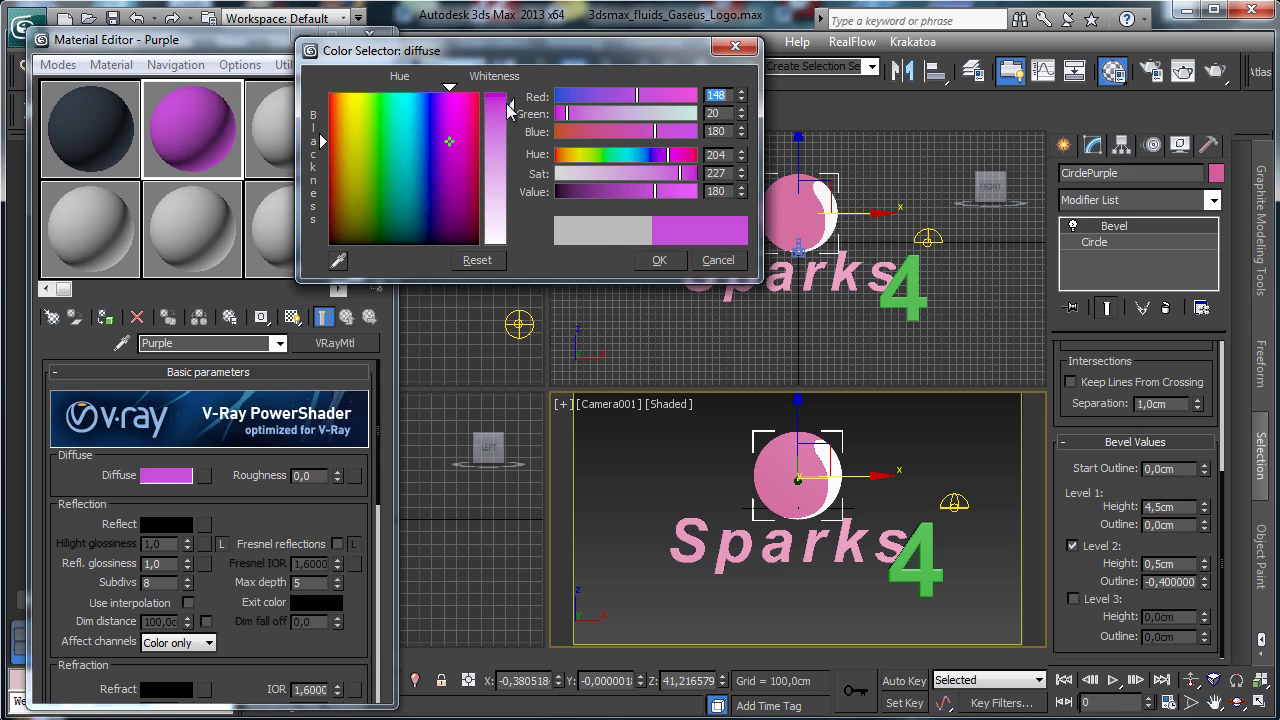
click(659, 260)
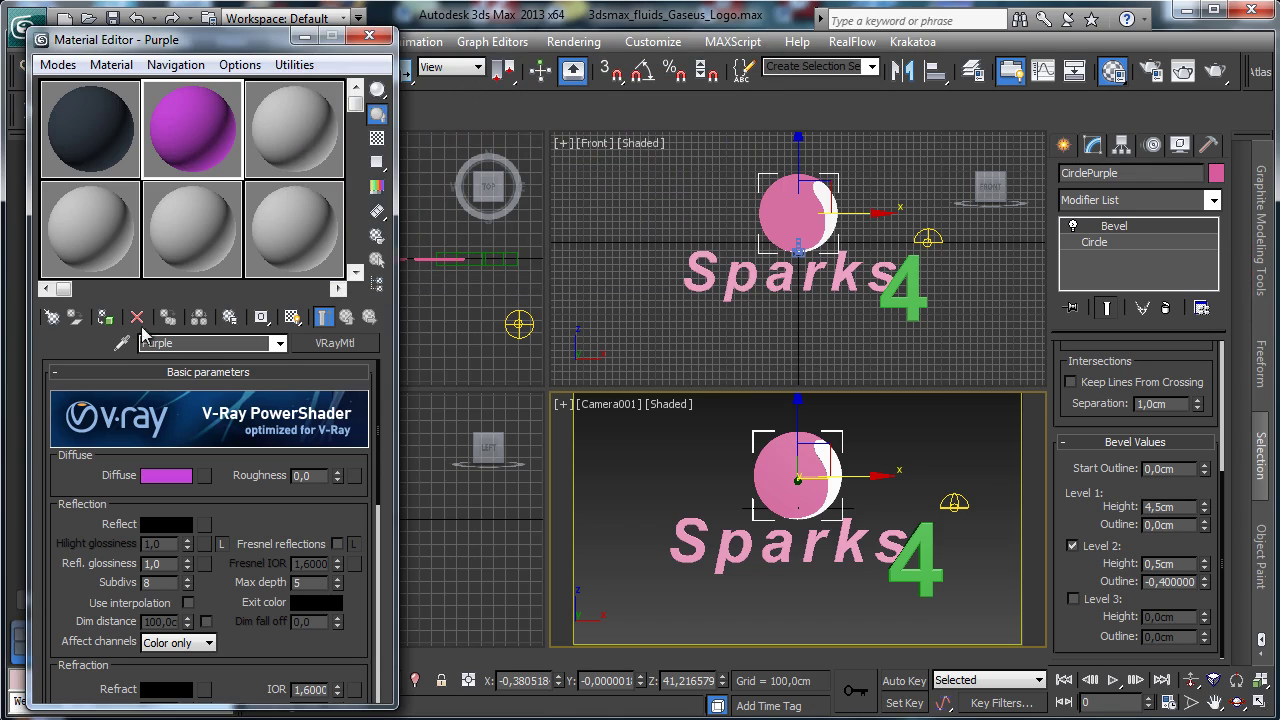
click(108, 317)
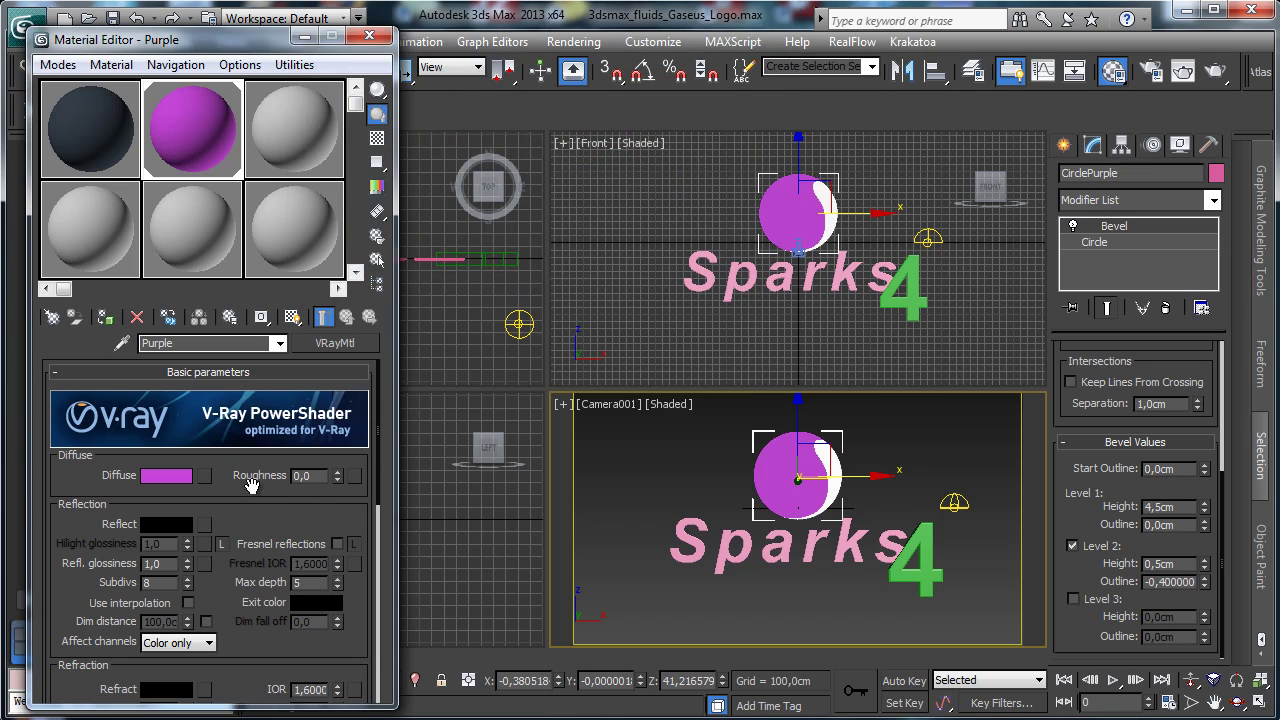
Enable Fresnel reflections with a light grey reflect colour, showing a checker background.
click(337, 543)
click(166, 524)
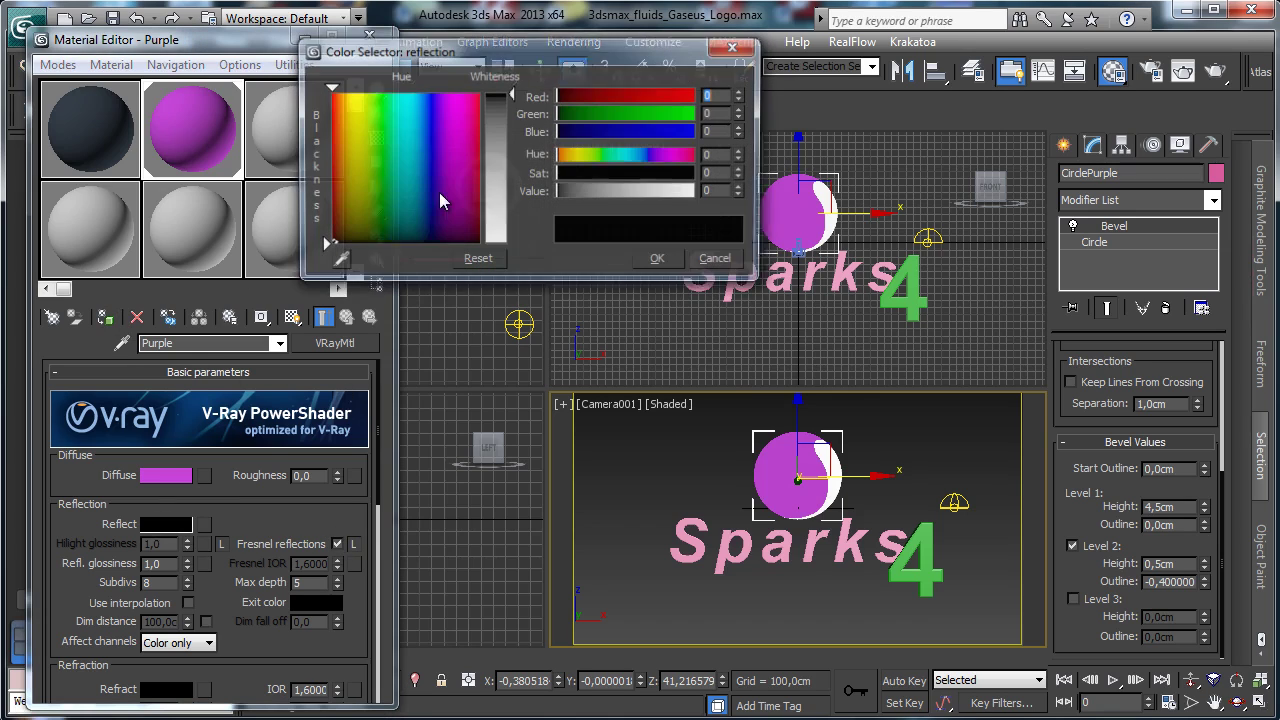
drag(505, 155, 508, 224)
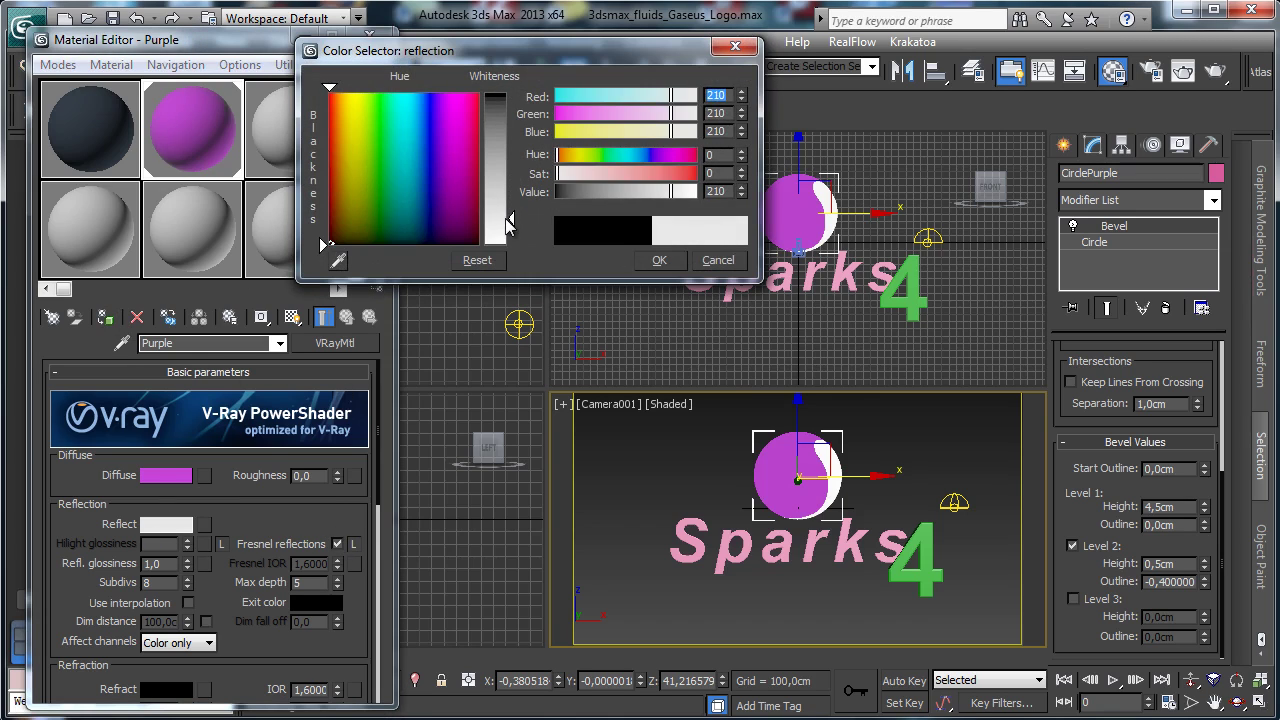
click(668, 265)
click(377, 138)
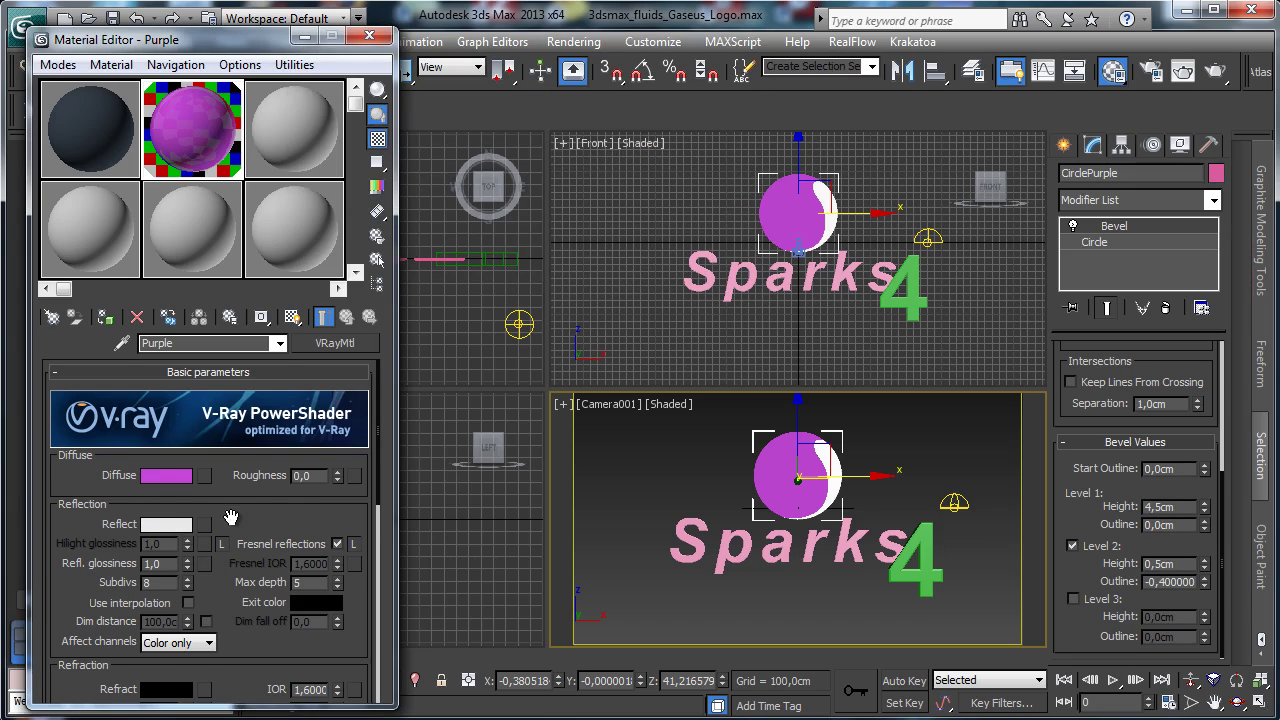
Set reflection glossiness to 0,88, subdivs to 16, and IOR to 2,5.
scroll(230, 517, down, 2)
drag(186, 515, 189, 521)
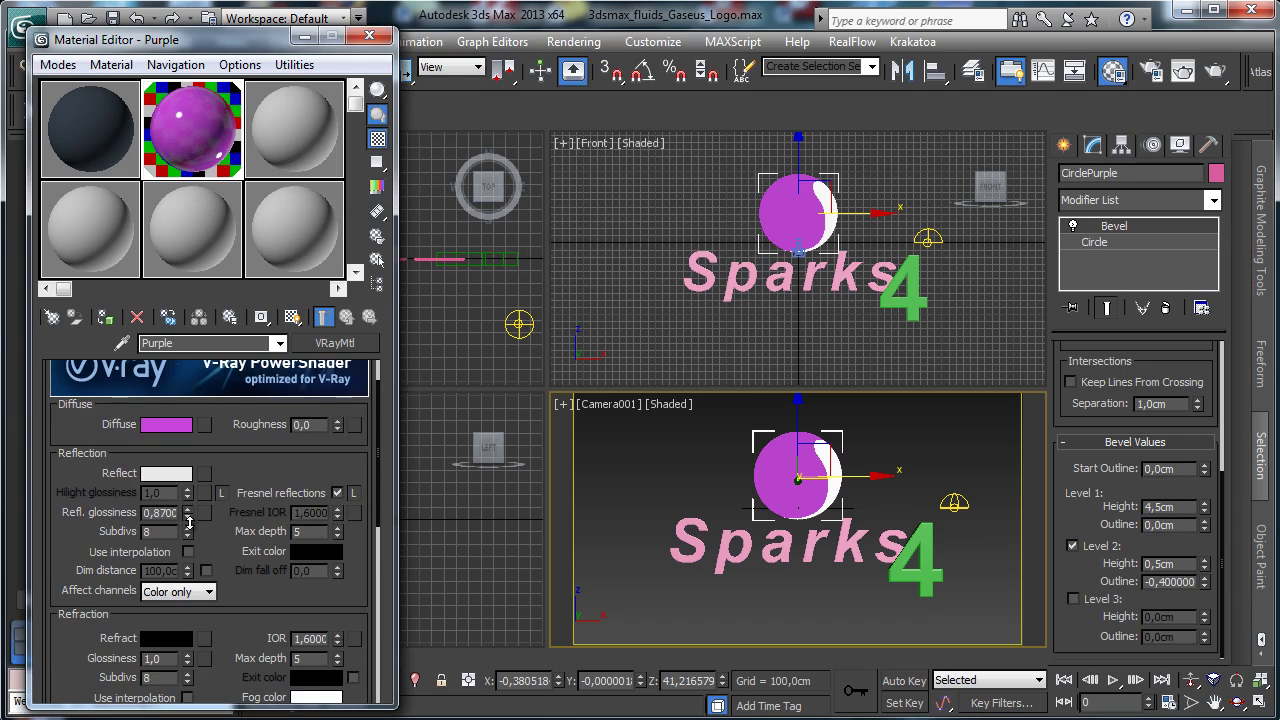
double_click(152, 531)
drag(255, 591, 265, 395)
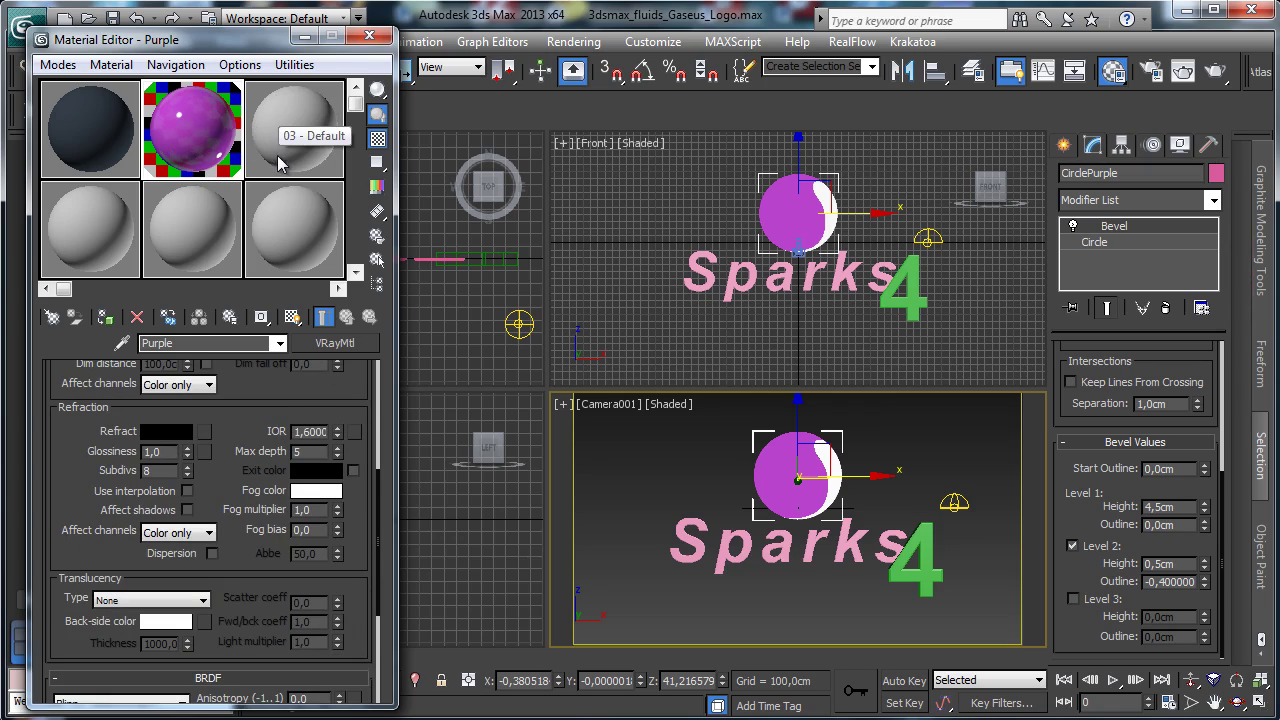
double_click(311, 432)
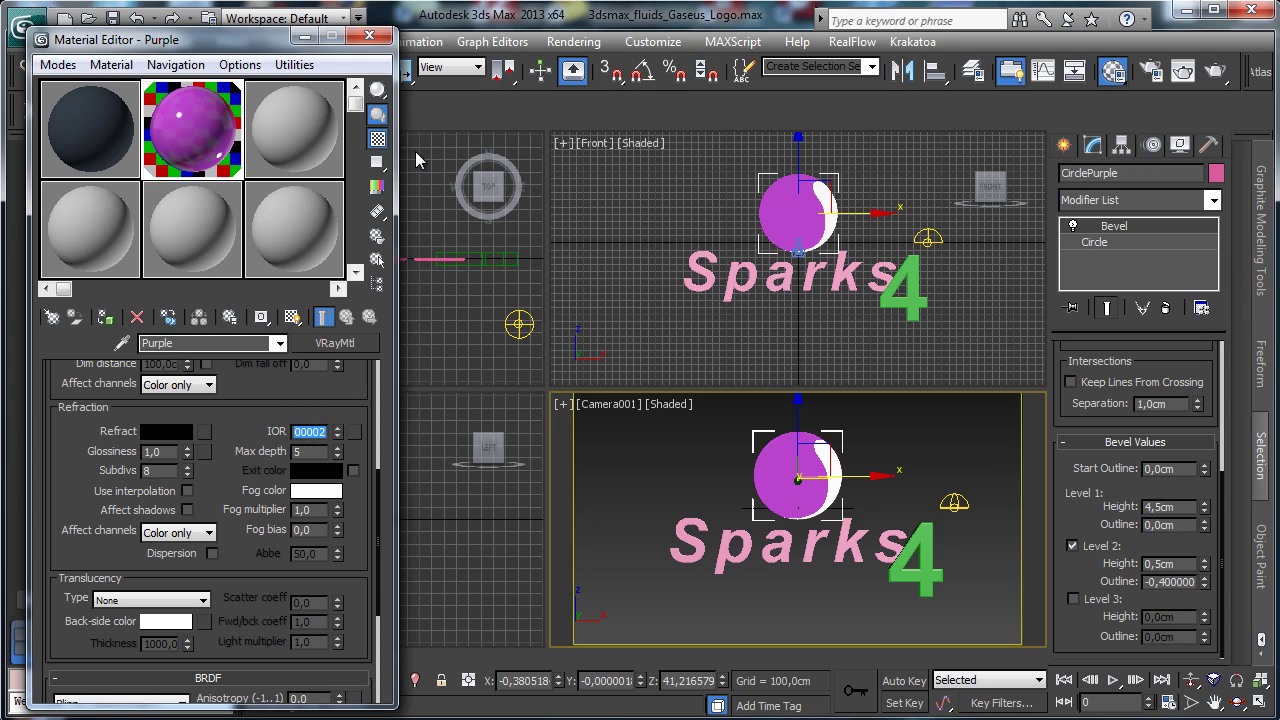
text(2,5)
key(Return)
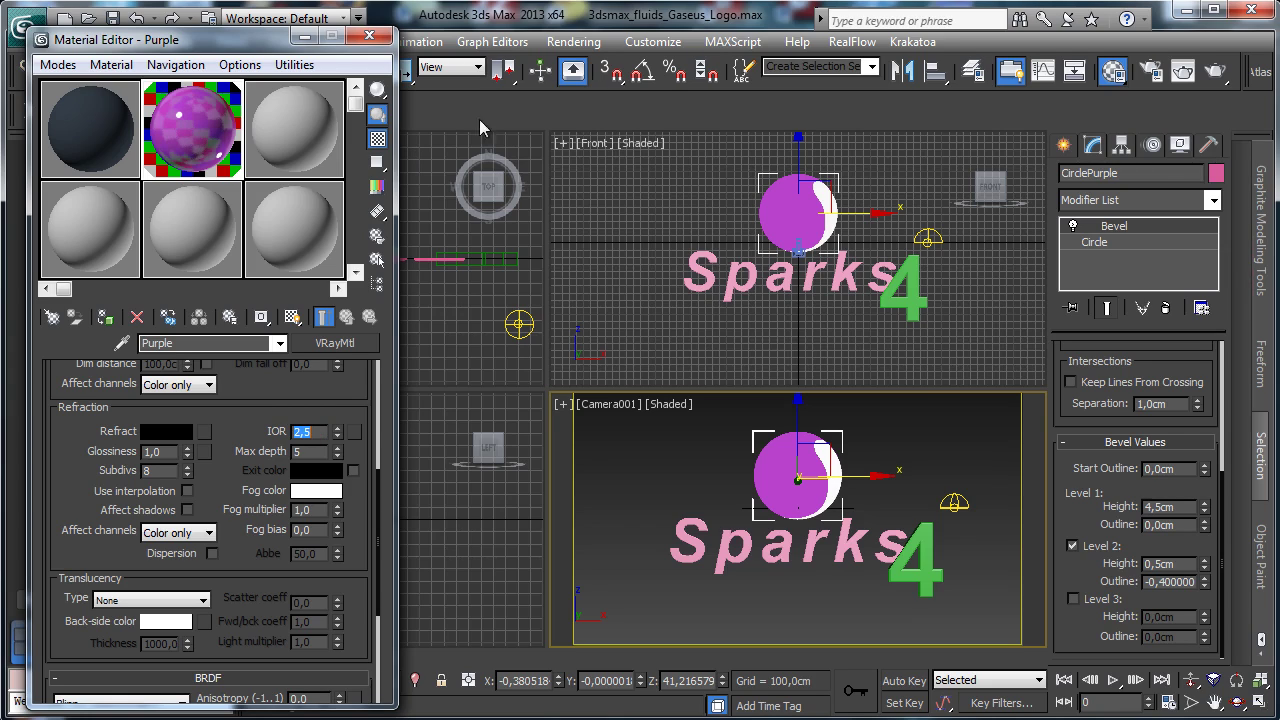
Copy Purple into a new slot named White and assign it to the crescent.
click(825, 195)
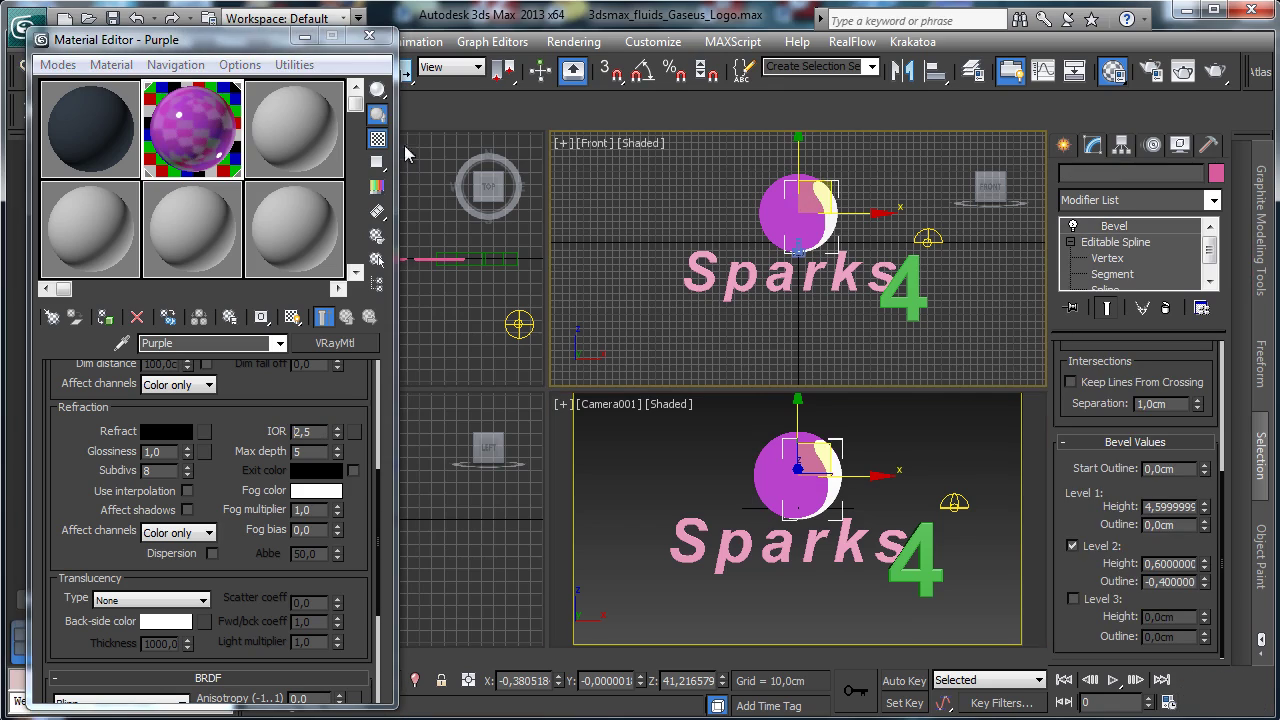
click(305, 143)
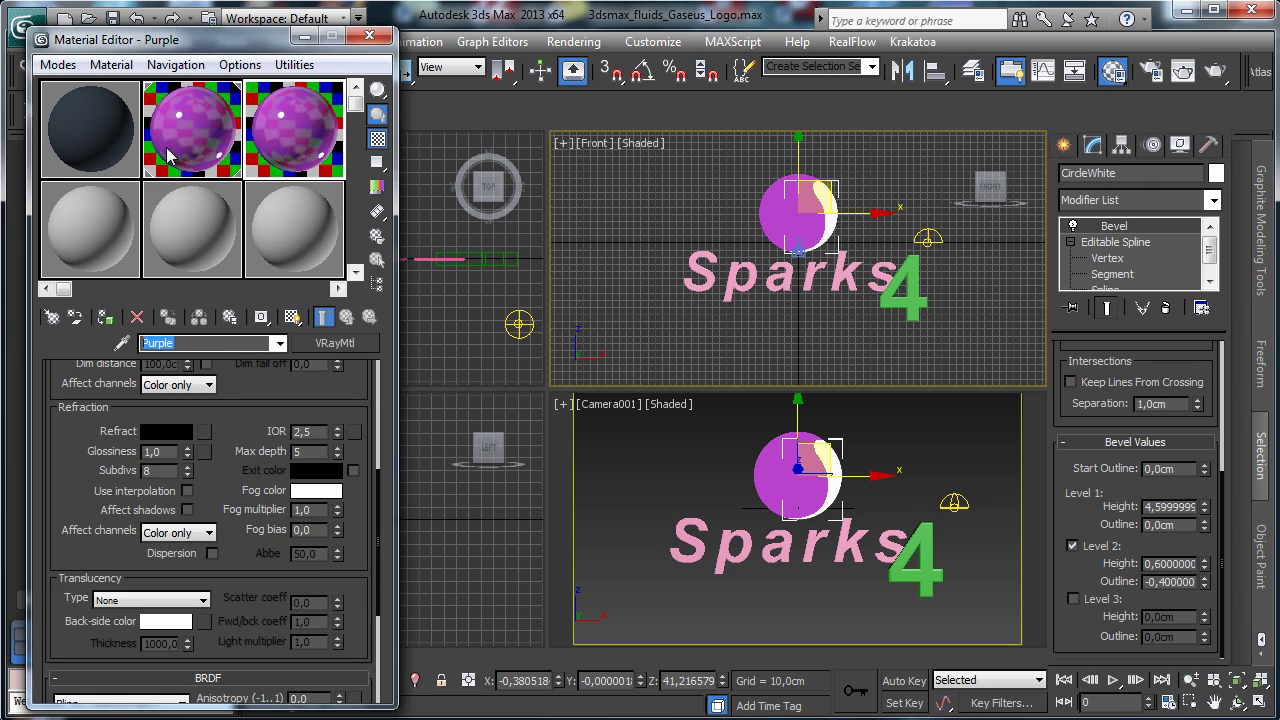
text(White)
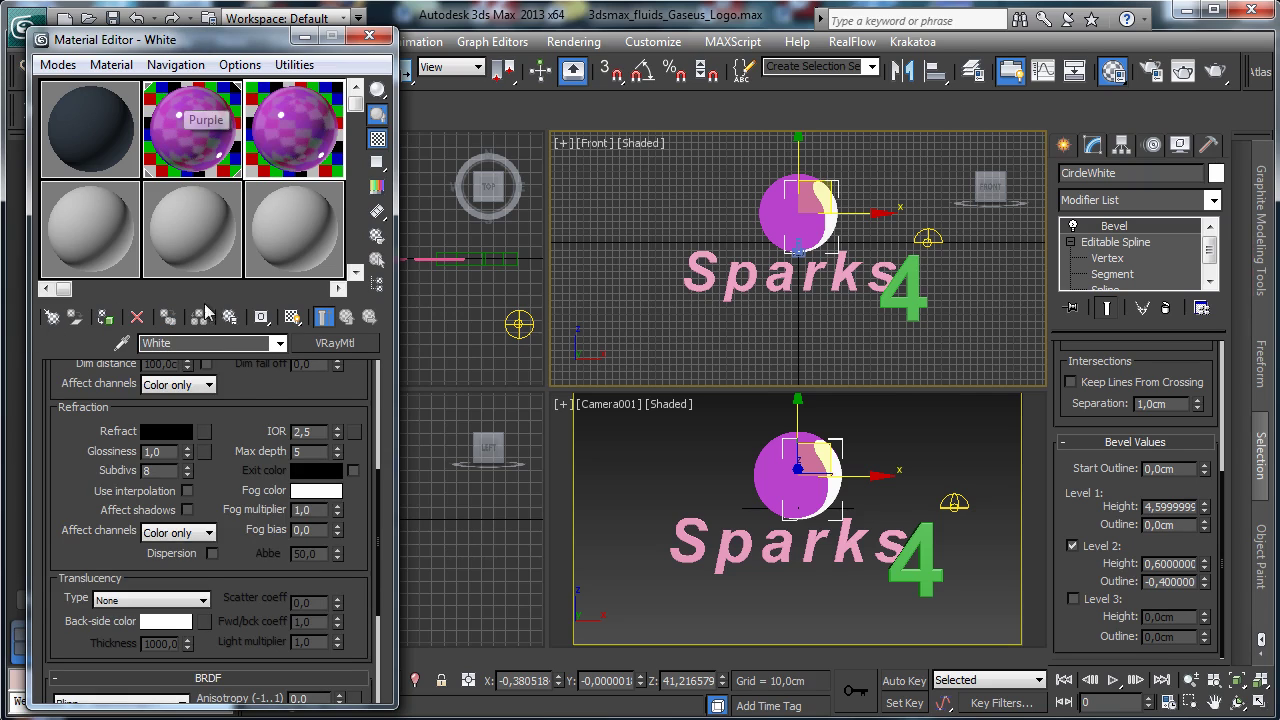
scroll(250, 430, up, 3)
click(107, 316)
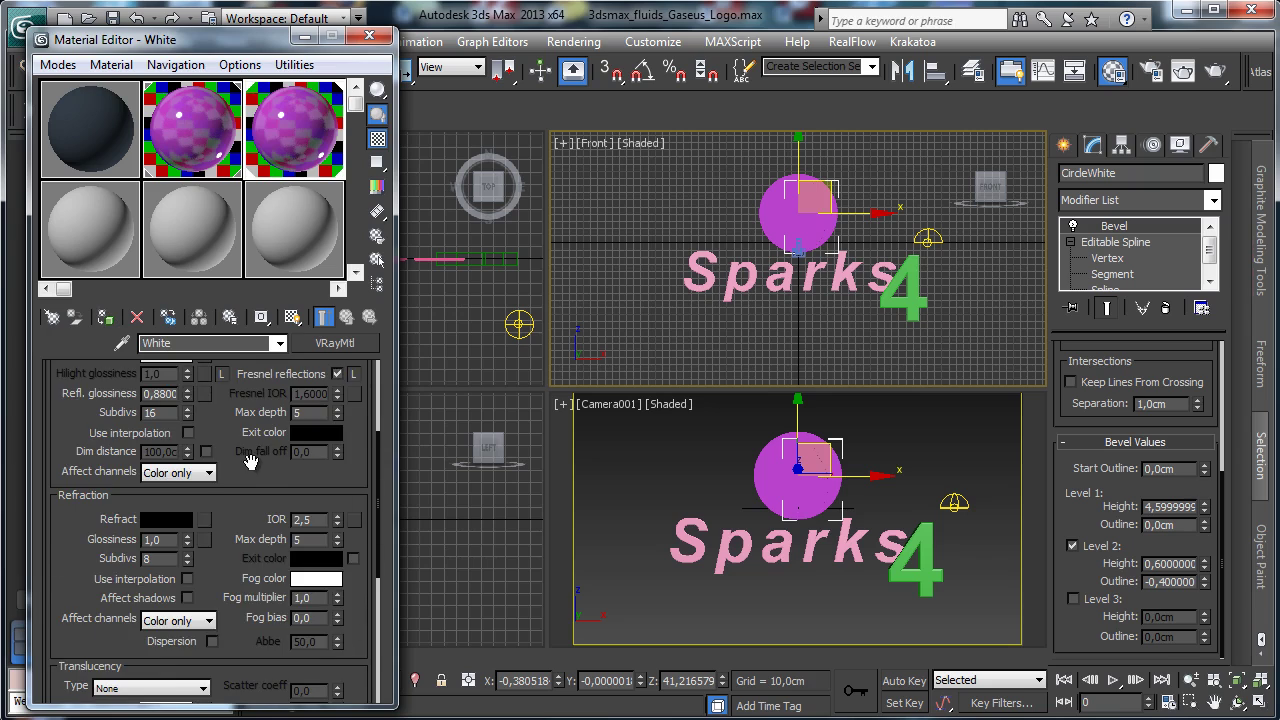
scroll(230, 458, up, 5)
Set White's diffuse colour to pure white and render the camera view.
click(166, 475)
drag(503, 190, 519, 238)
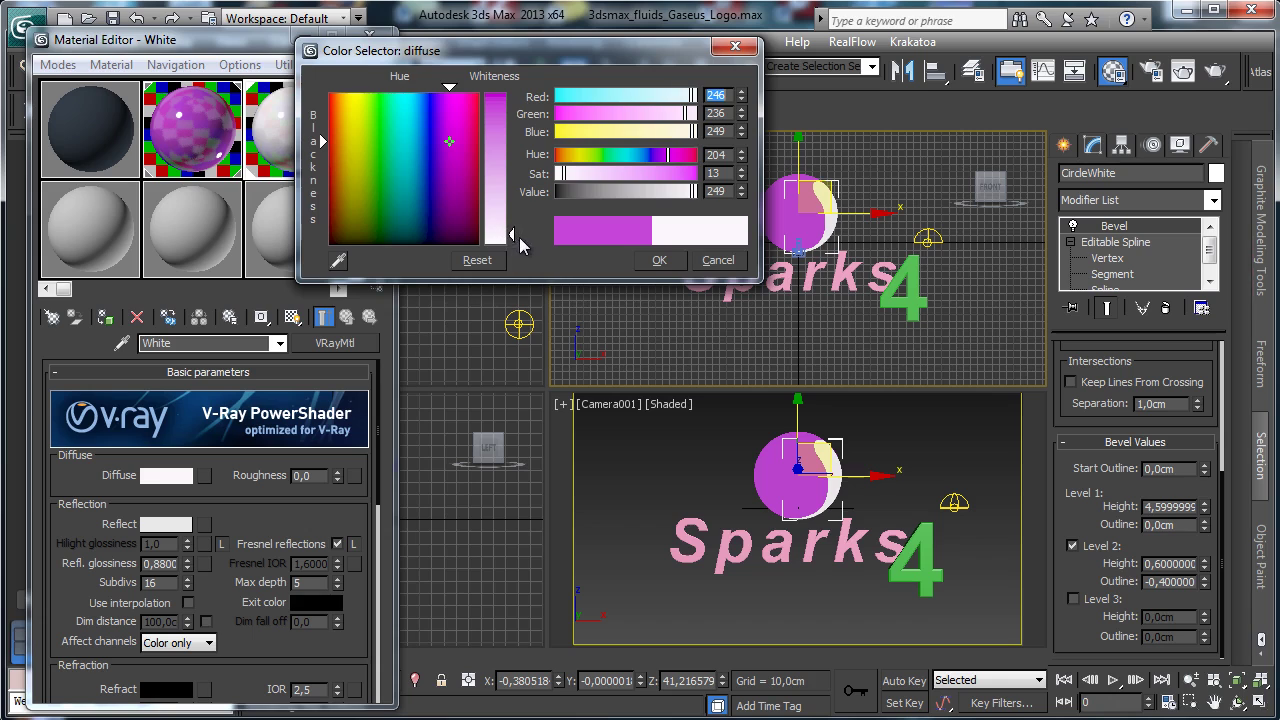
click(659, 261)
right_click(684, 488)
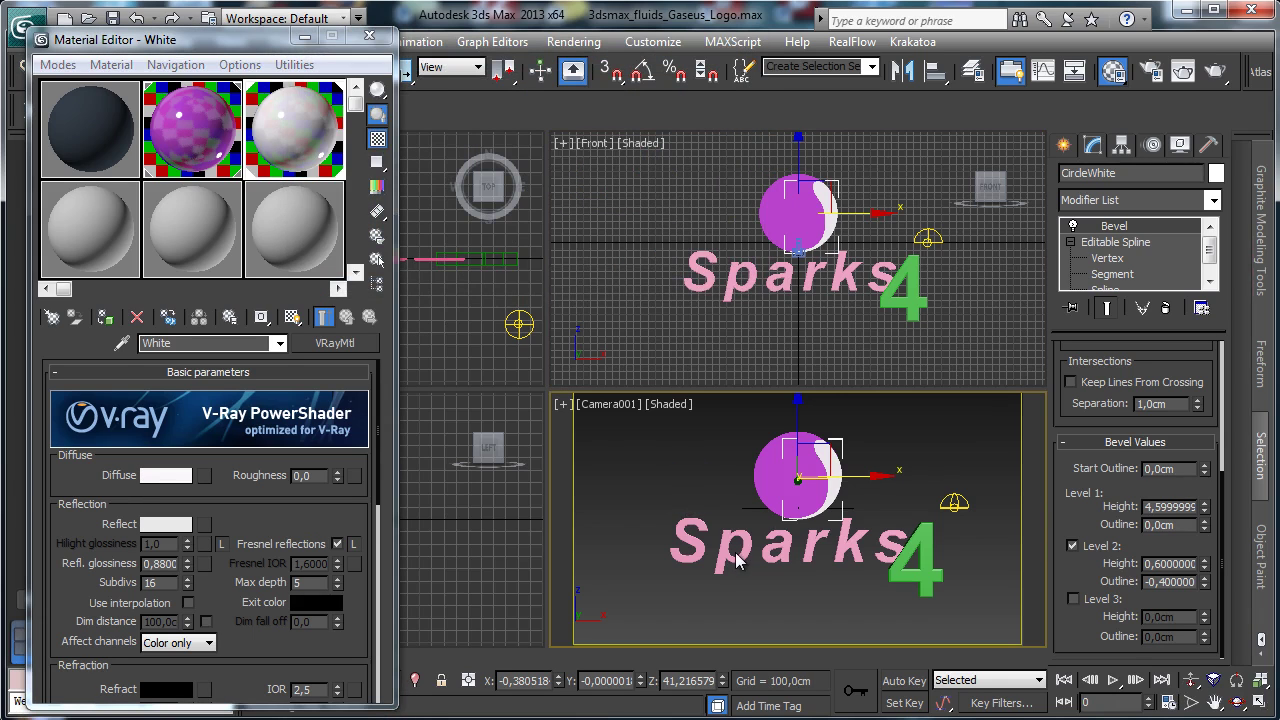
click(1183, 70)
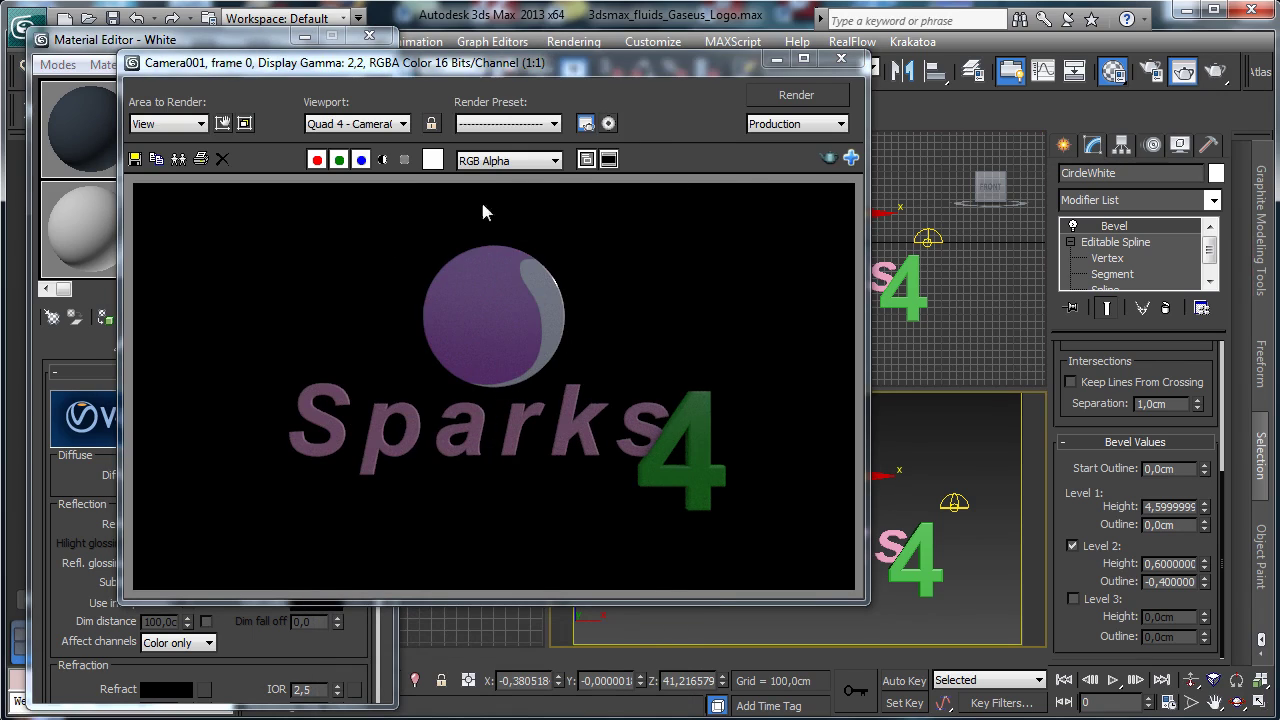
Close the render, raise Purple's reflection glossiness to 0,92, then select the 4 text.
click(776, 59)
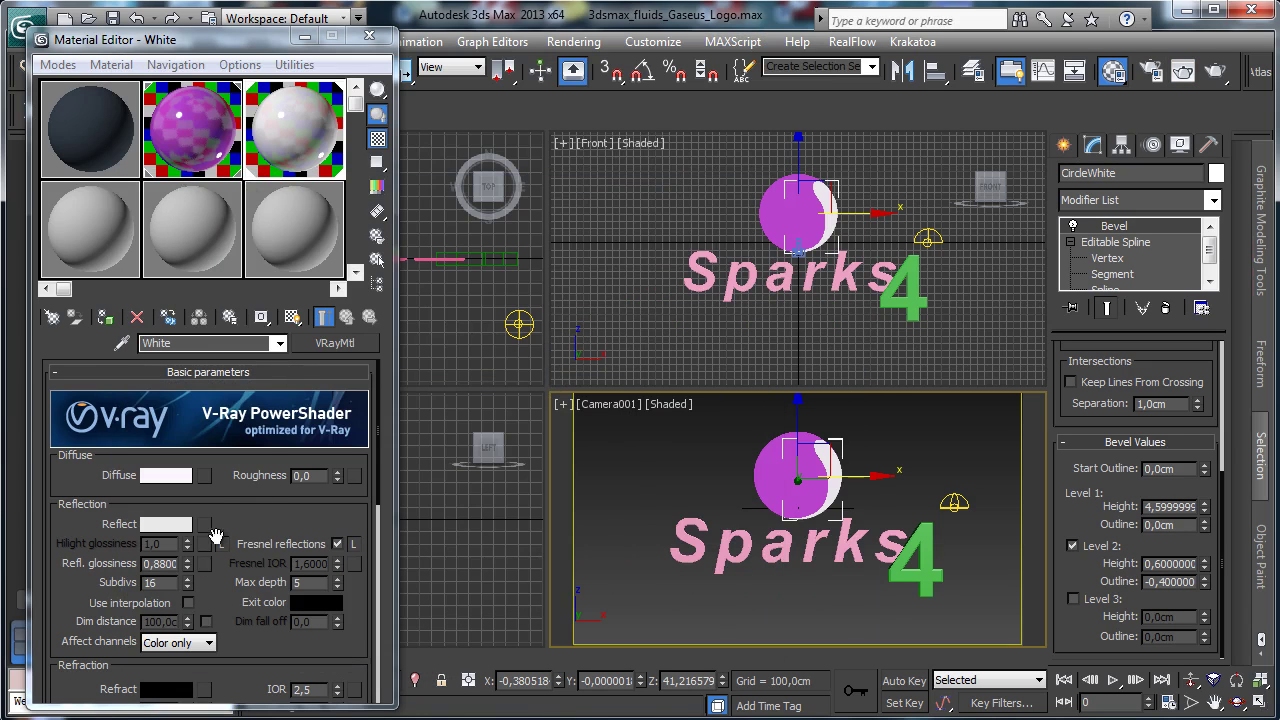
click(195, 130)
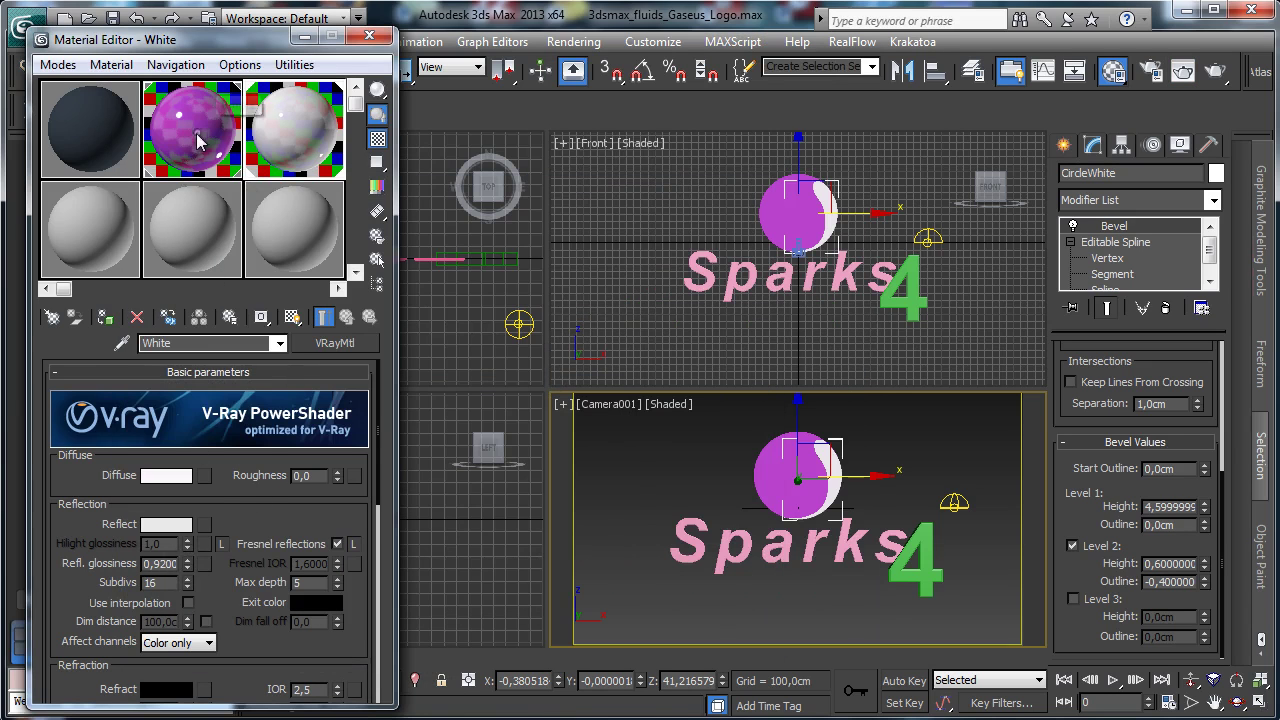
scroll(224, 516, down, 5)
scroll(190, 500, up, 5)
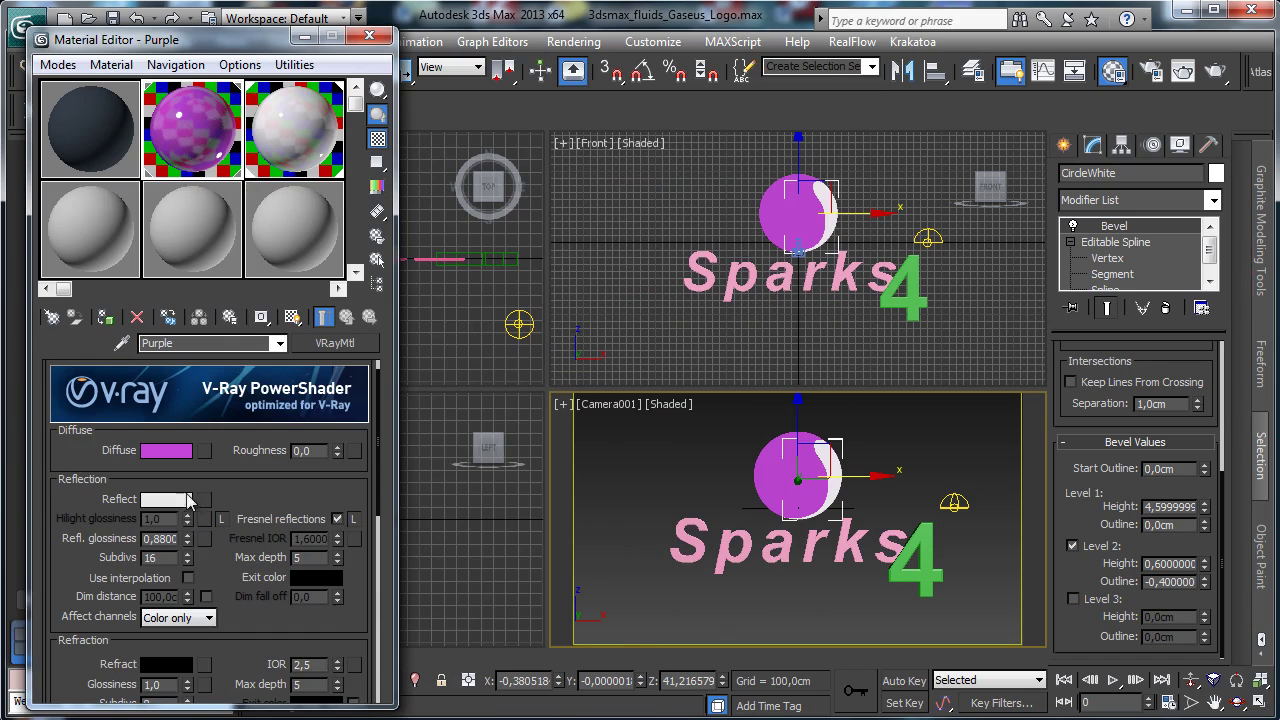
drag(188, 538, 192, 534)
click(926, 540)
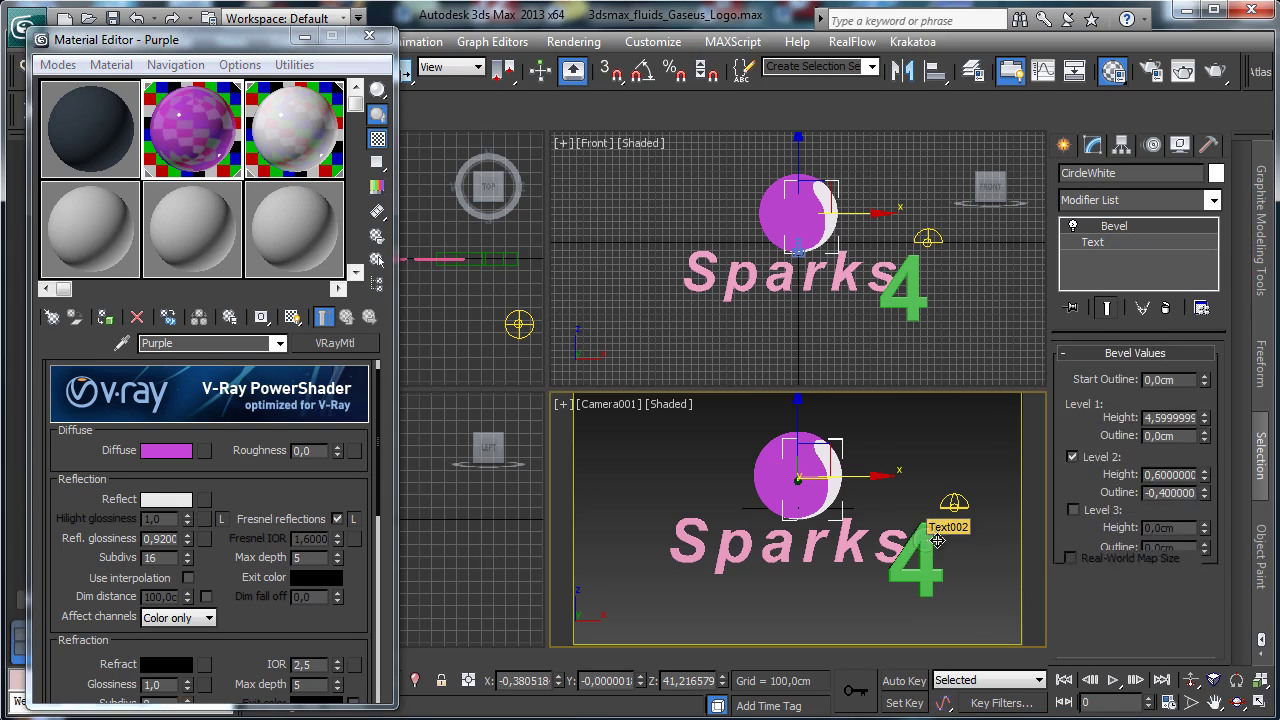
click(283, 165)
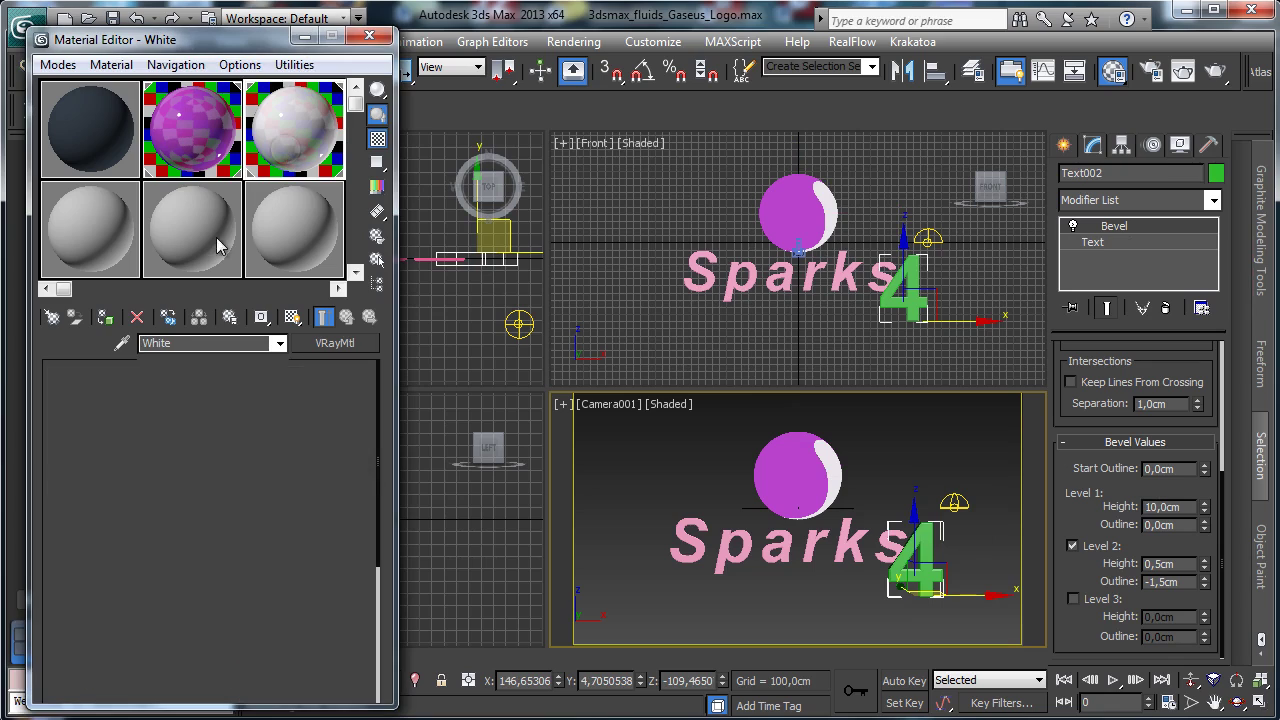
Apply the White material to the 4, then select the Sparks text and load the unused 07 - Default slot.
click(105, 317)
click(440, 259)
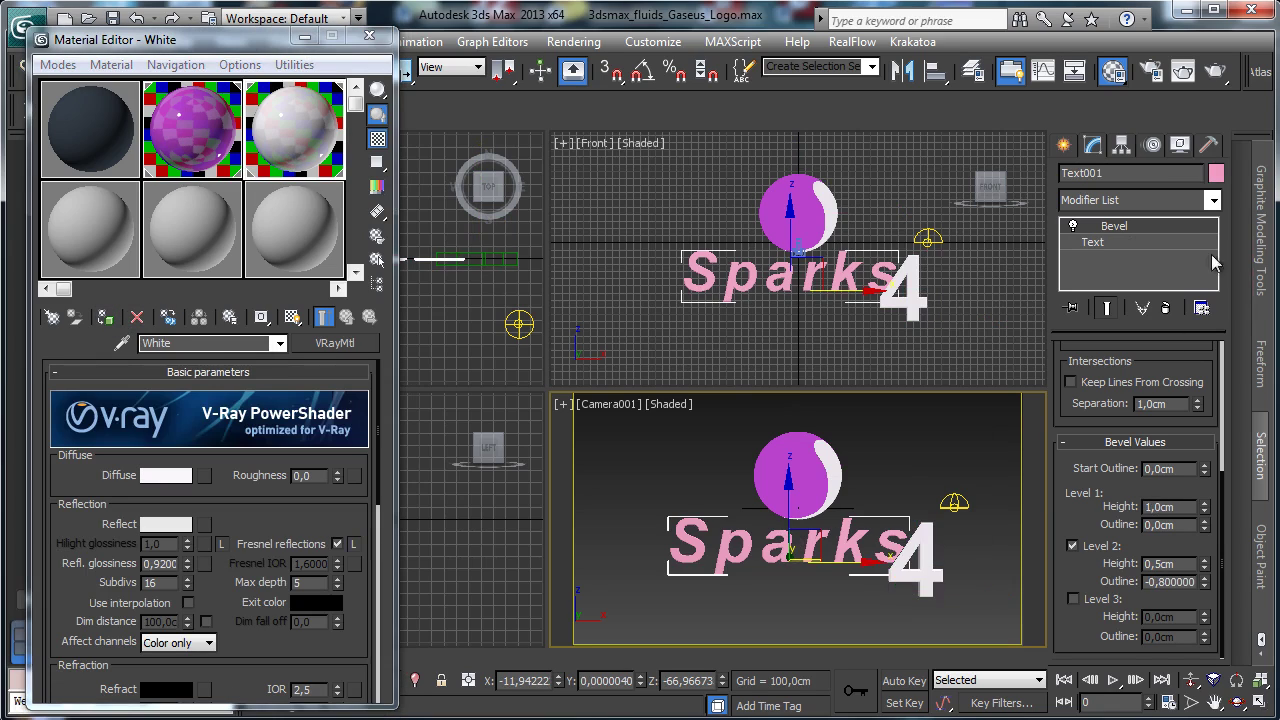
click(166, 480)
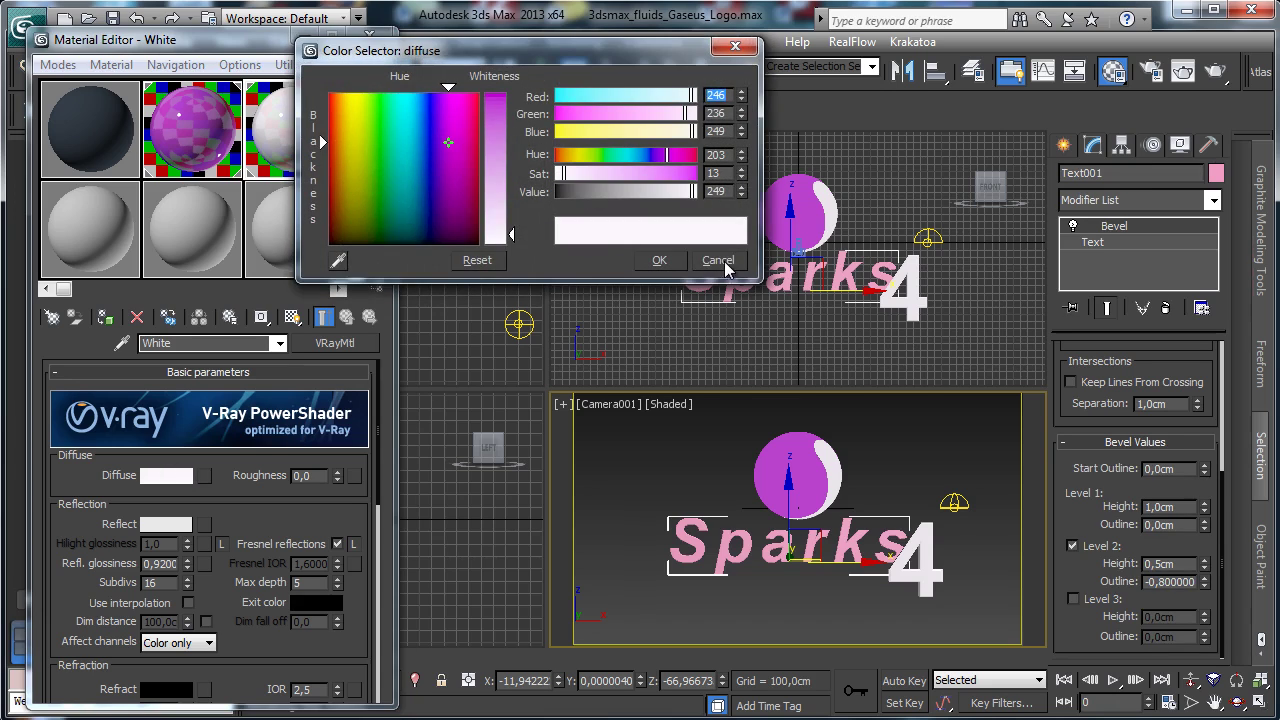
click(717, 260)
click(82, 235)
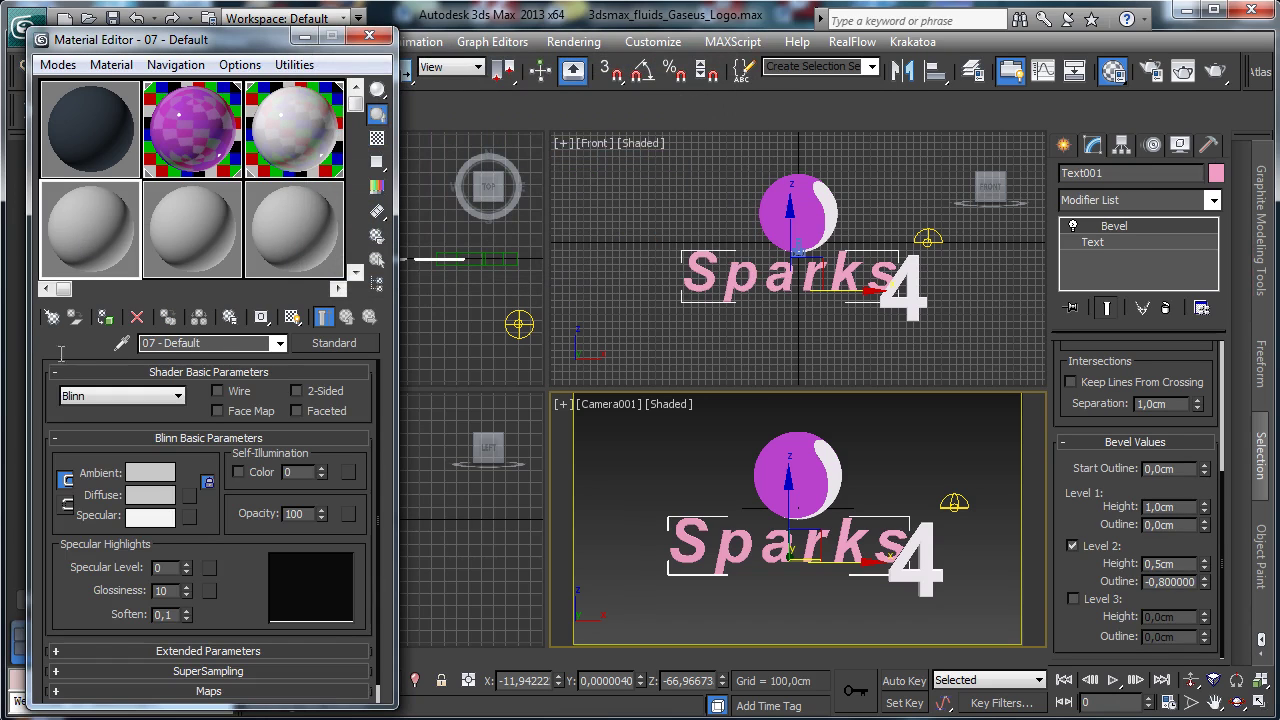
Name the material 'Text', assign it to the Sparks text, and convert it to a VRayMtl.
click(180, 343)
text(Tes)
key(BackSpace)
key(BackSpace)
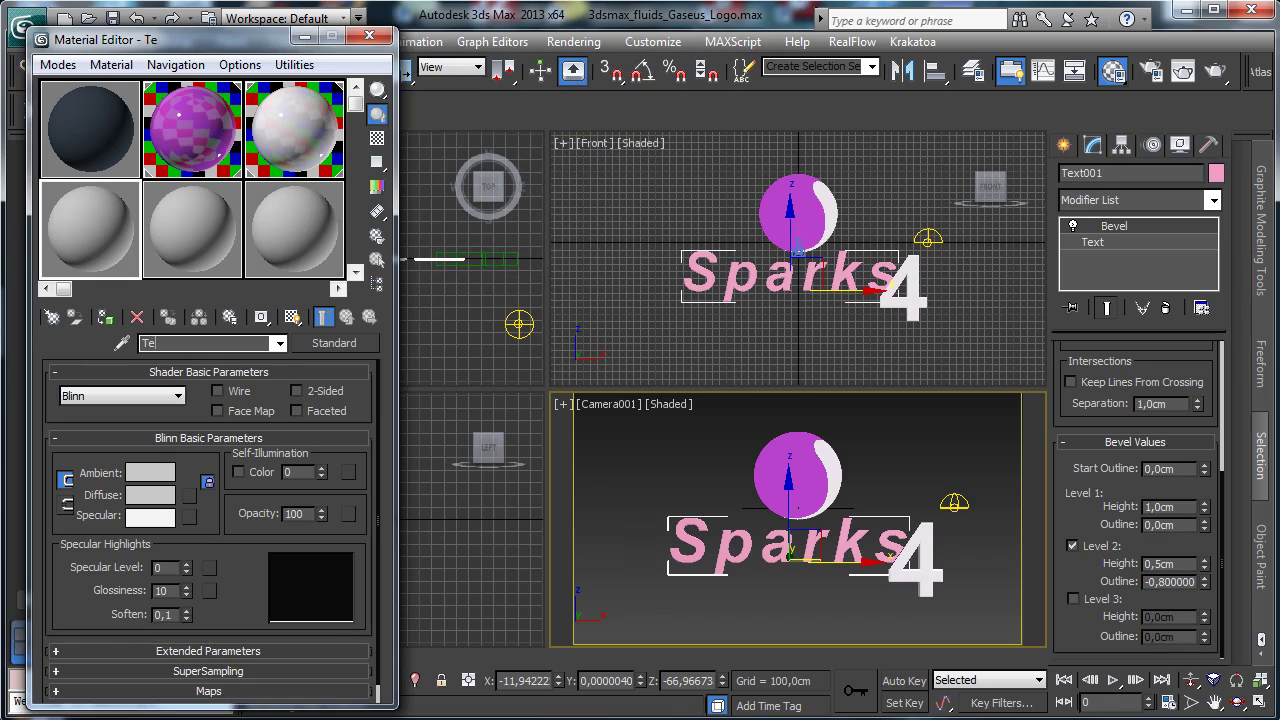
click(105, 317)
click(320, 345)
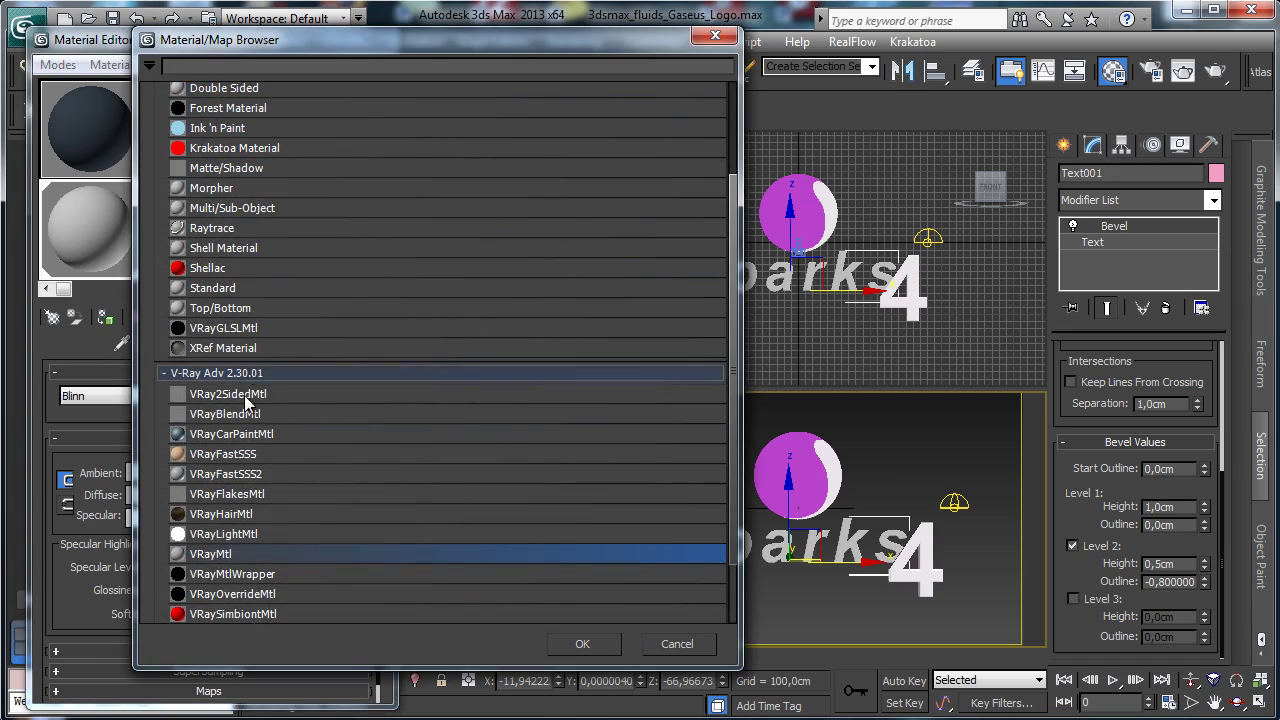
double_click(222, 556)
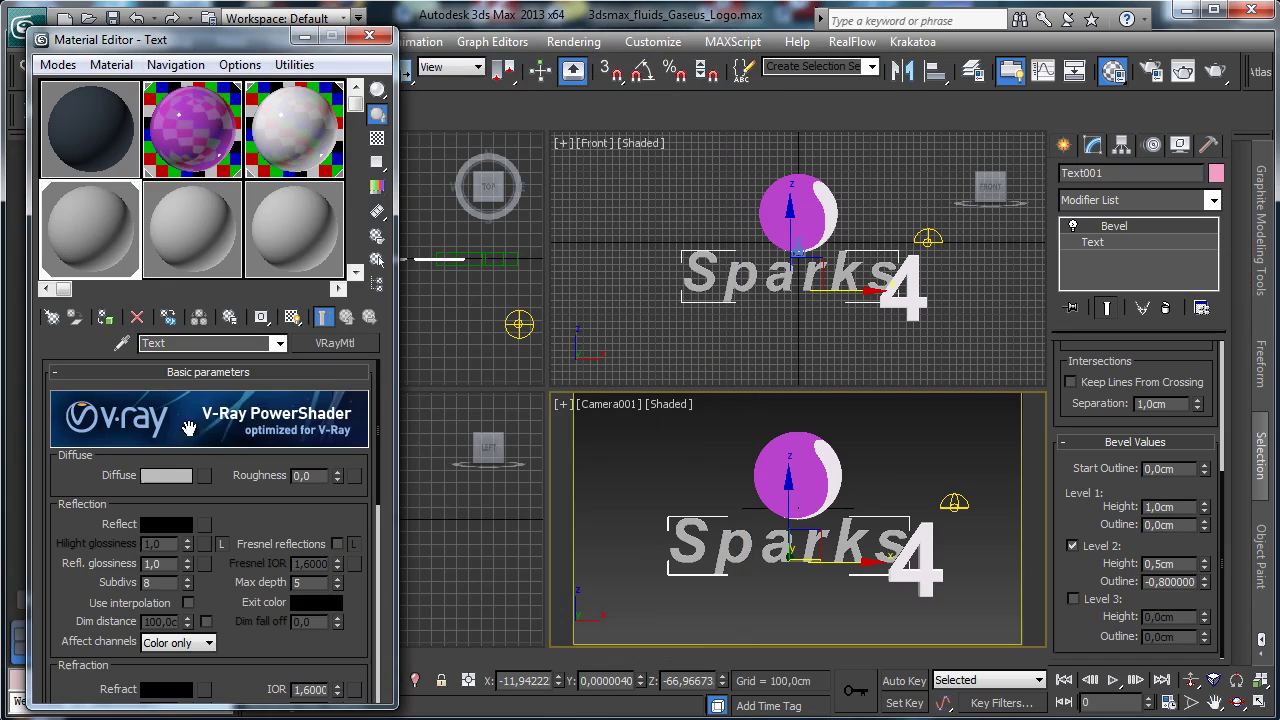
Set the text material's diffuse colour to deep blue 4/69/188.
click(167, 477)
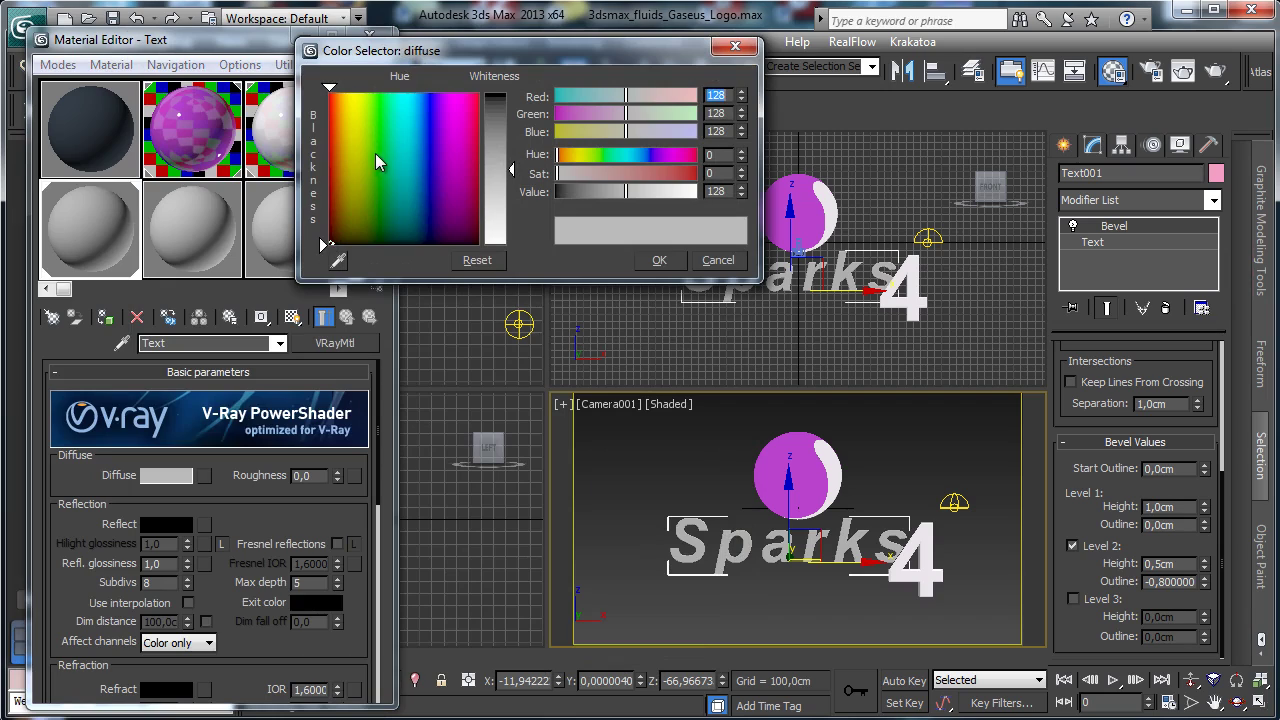
click(340, 198)
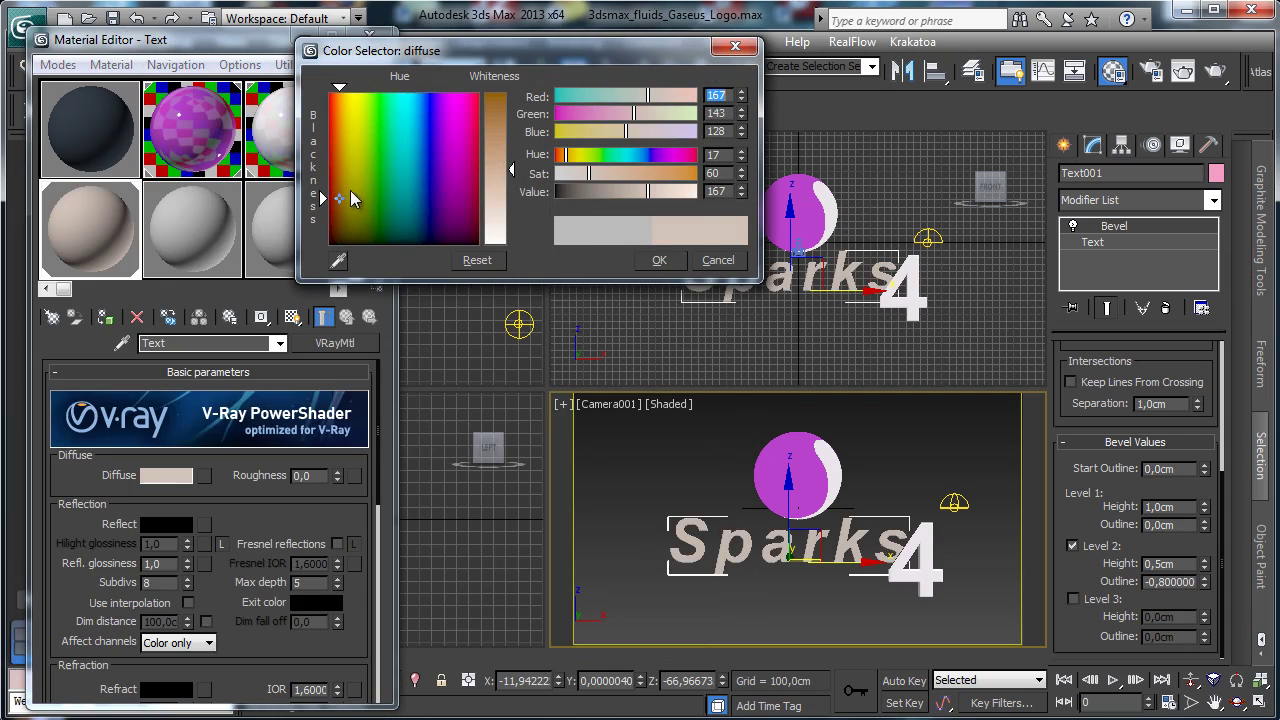
click(422, 141)
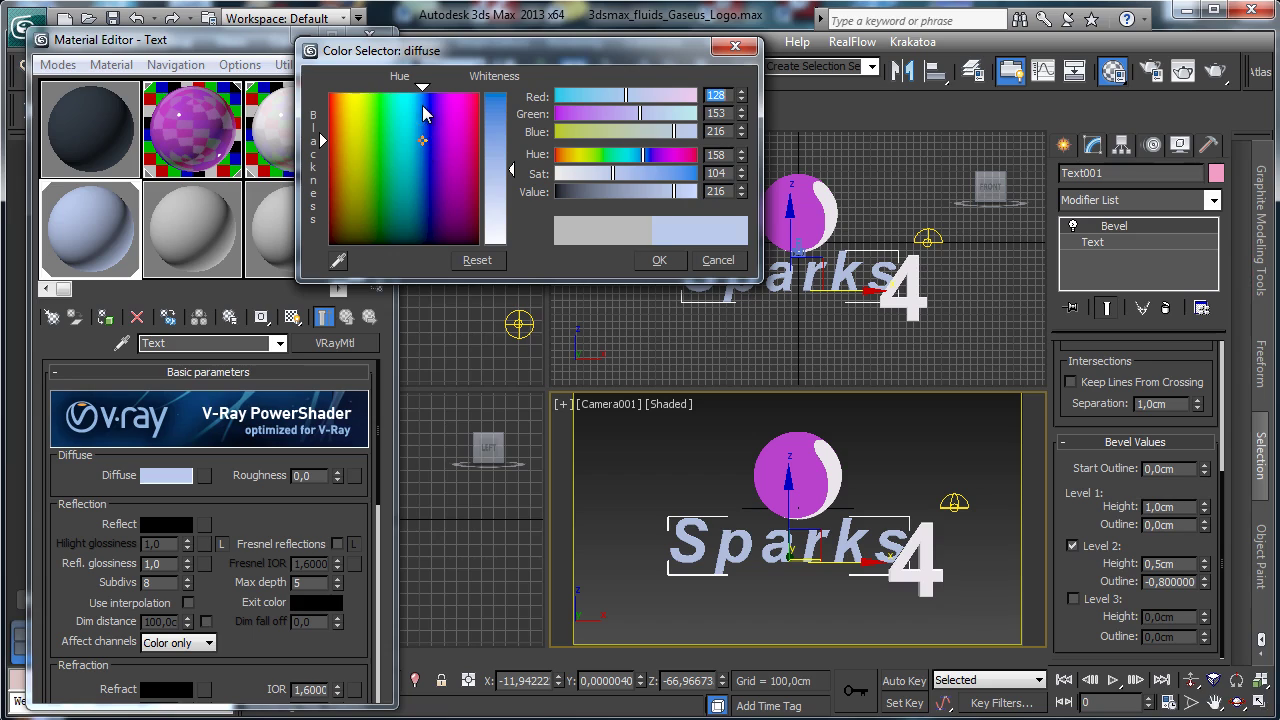
click(421, 97)
click(504, 115)
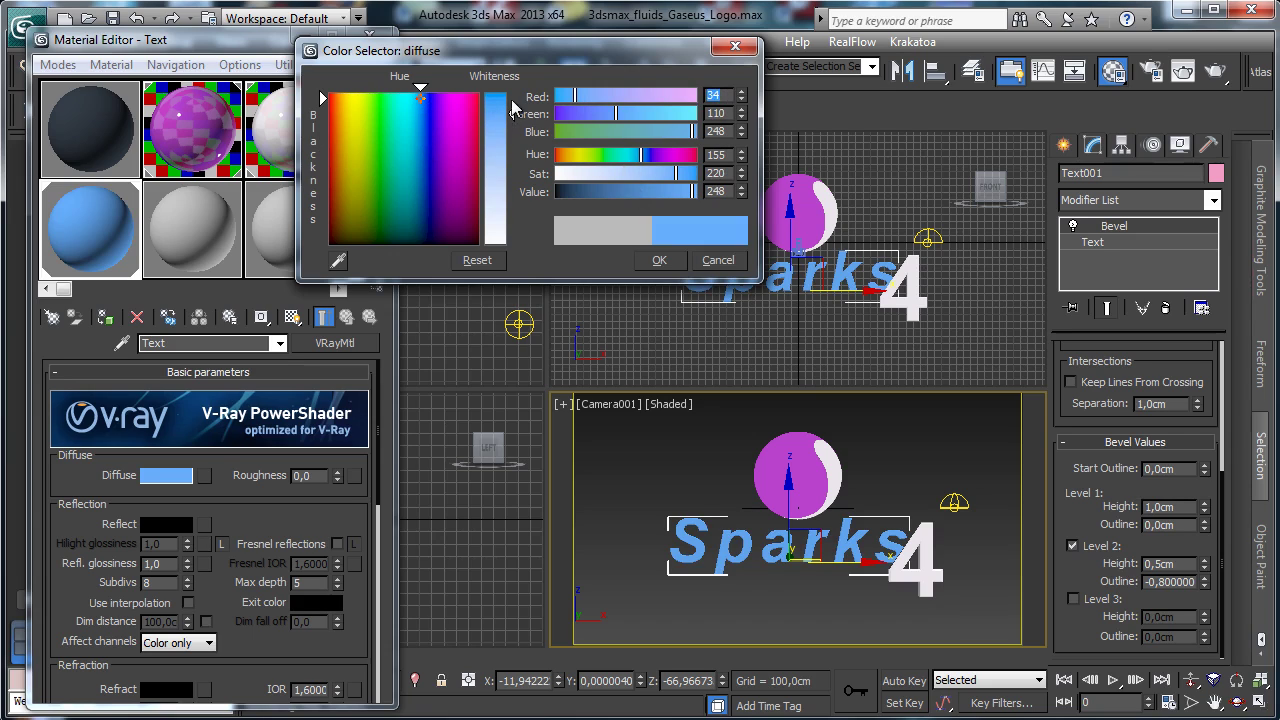
drag(513, 108, 513, 96)
click(658, 192)
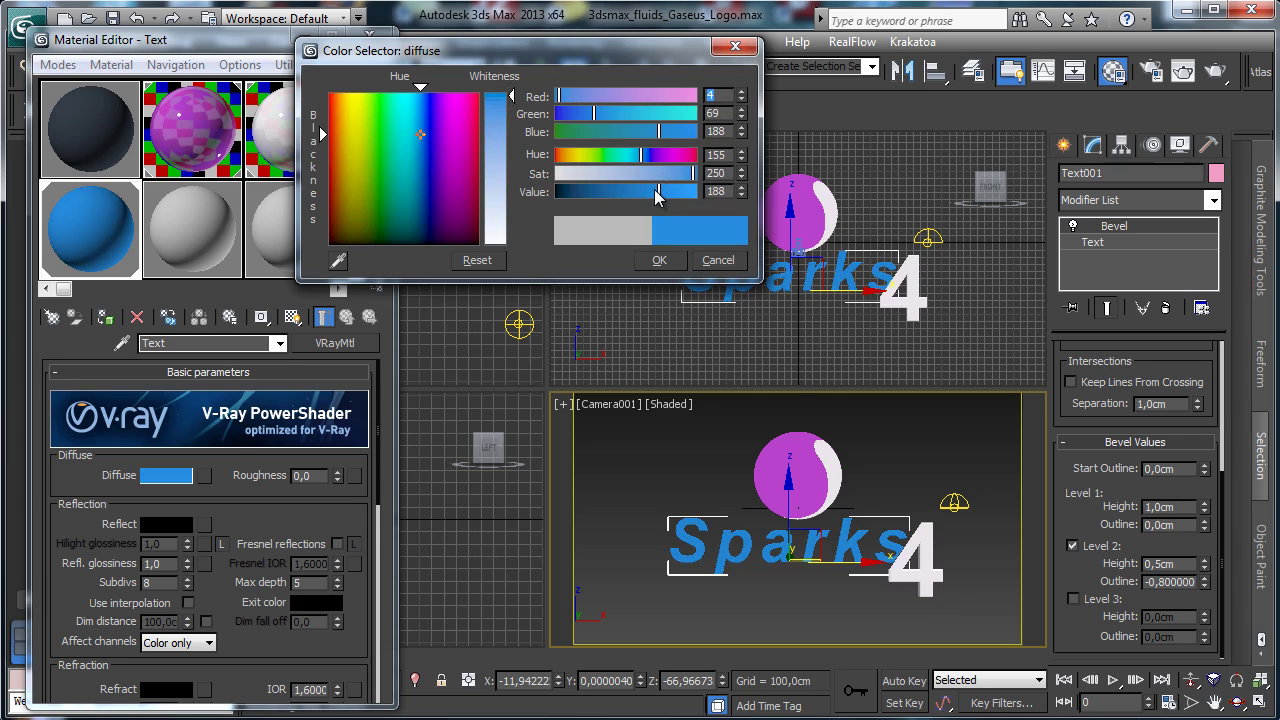
click(659, 261)
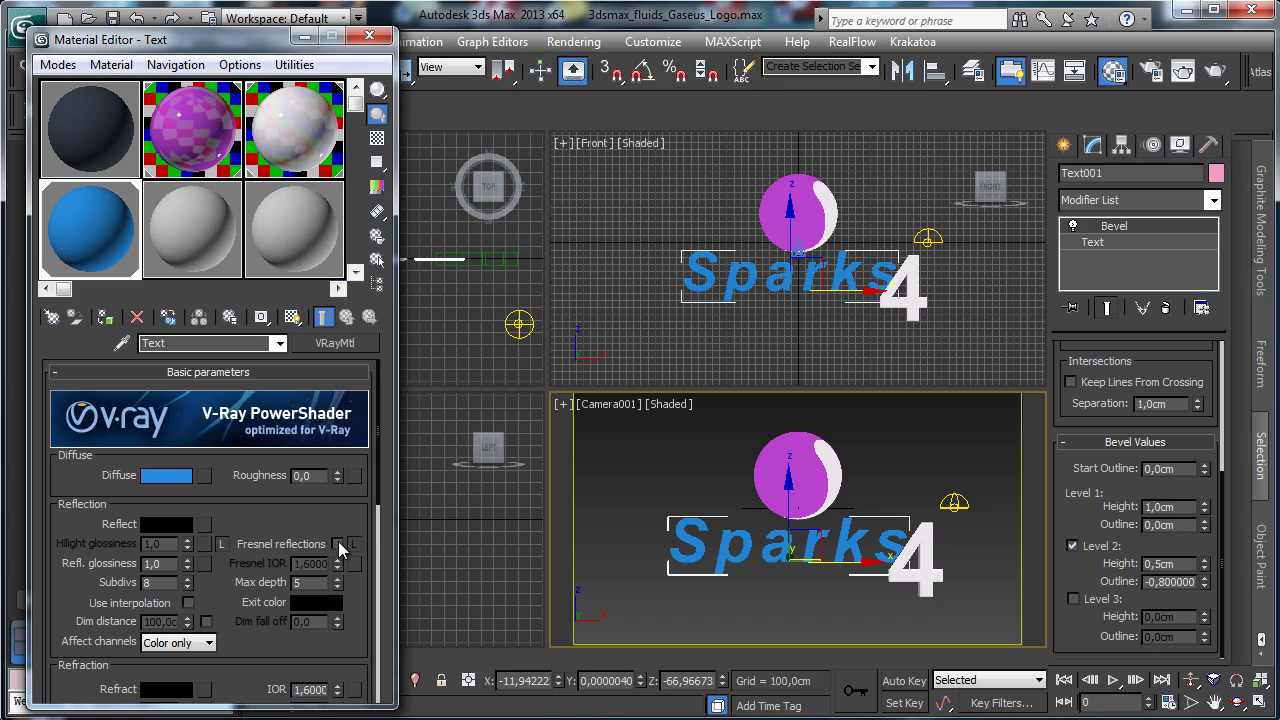
Enable Fresnel reflections with Reflect grey 201 and glossiness 0.96, then test-render the camera view.
click(338, 544)
click(170, 526)
drag(513, 162, 505, 220)
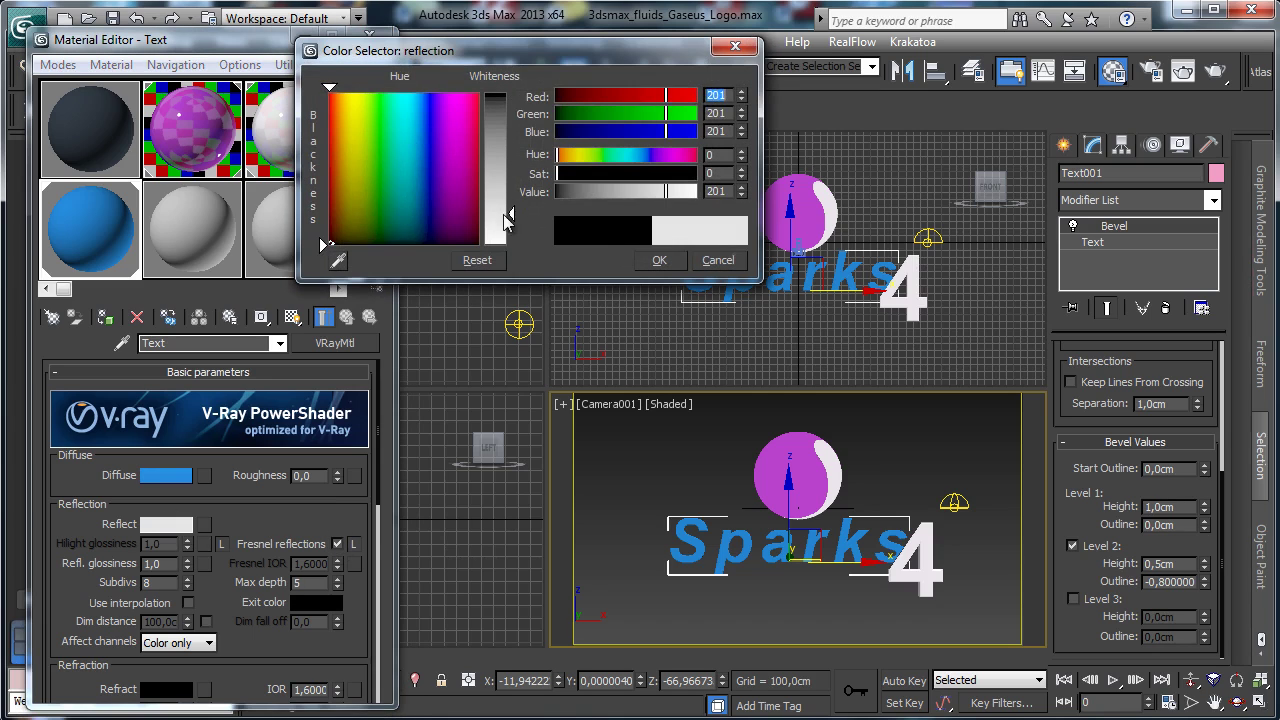
click(659, 261)
mouse_move(186, 563)
mouse_down()
mouse_move(185, 578)
mouse_move(186, 560)
mouse_up()
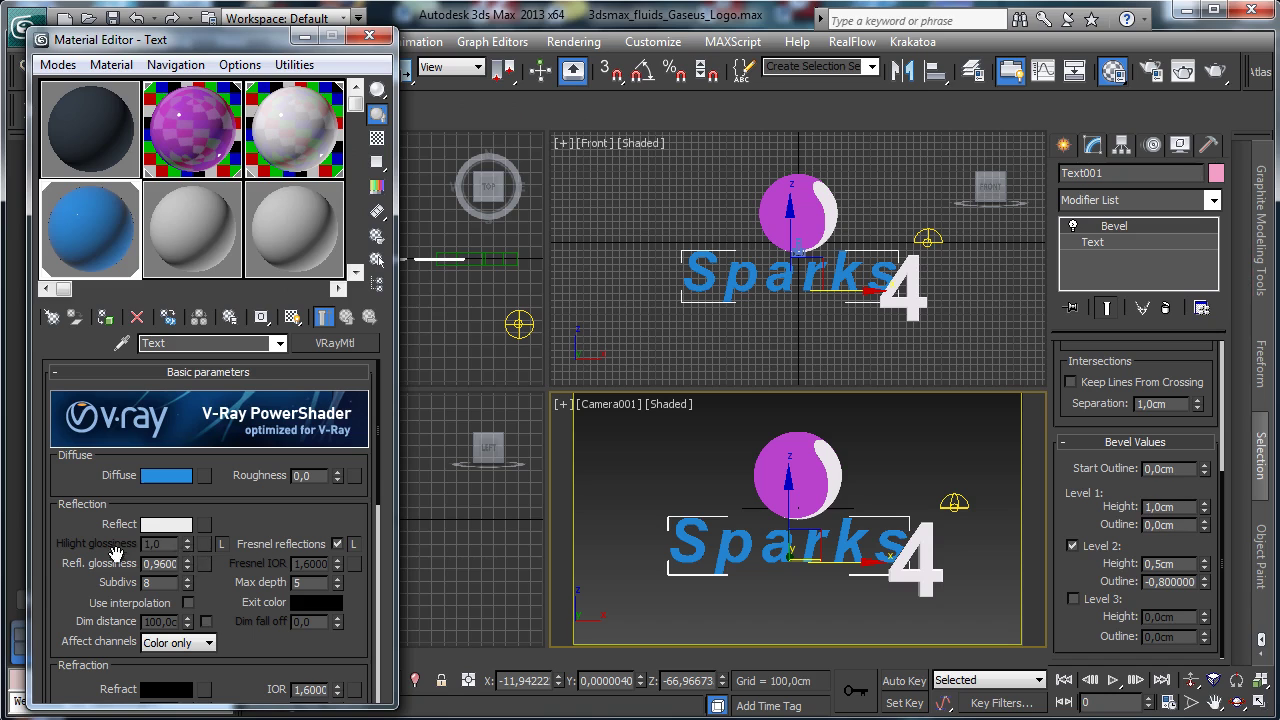
click(1215, 71)
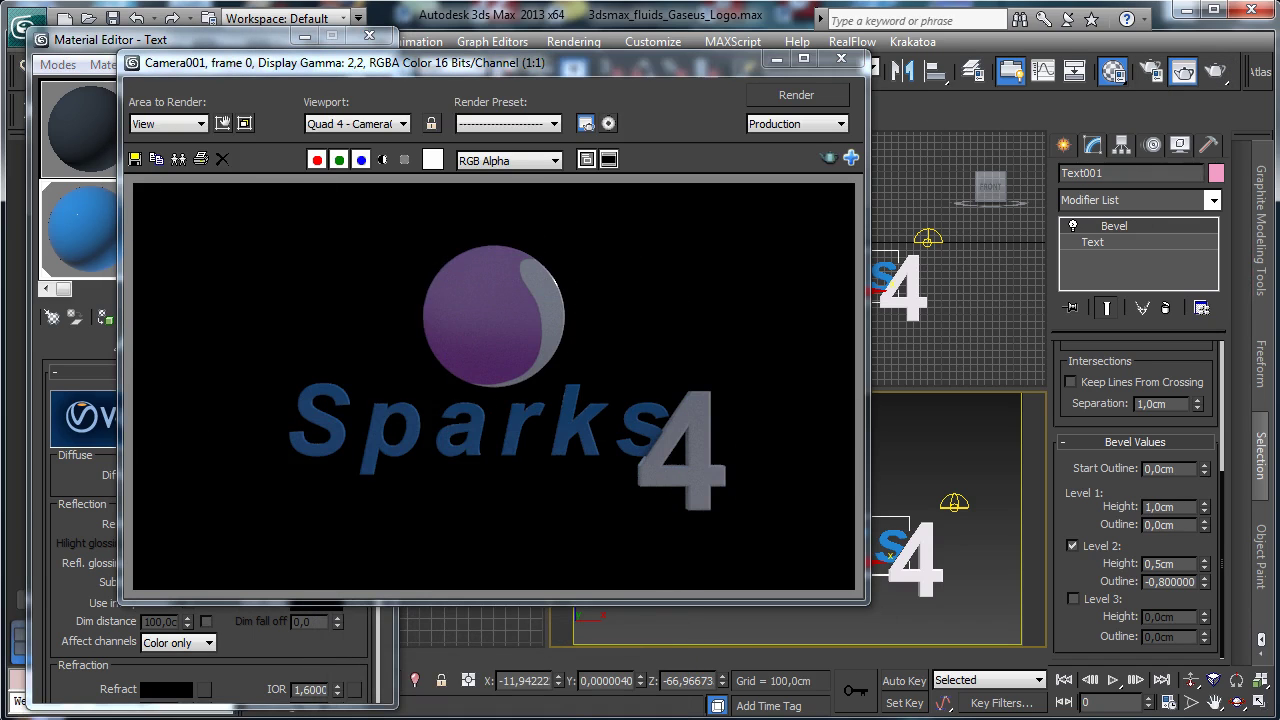
Raise VRayLight001's multiplier to 2, 4, then 5, re-rendering each time, then minimize the render window.
click(954, 502)
drag(1203, 404, 1177, 557)
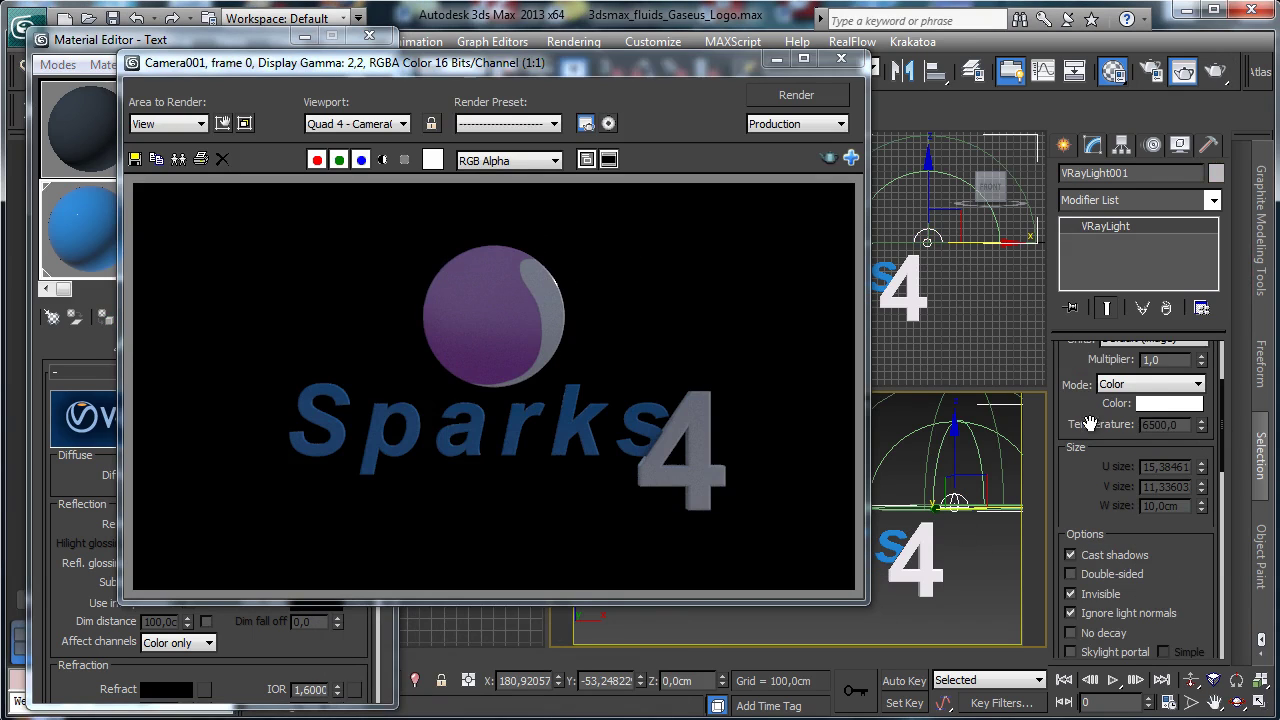
double_click(1160, 360)
text(2)
key(Return)
click(796, 94)
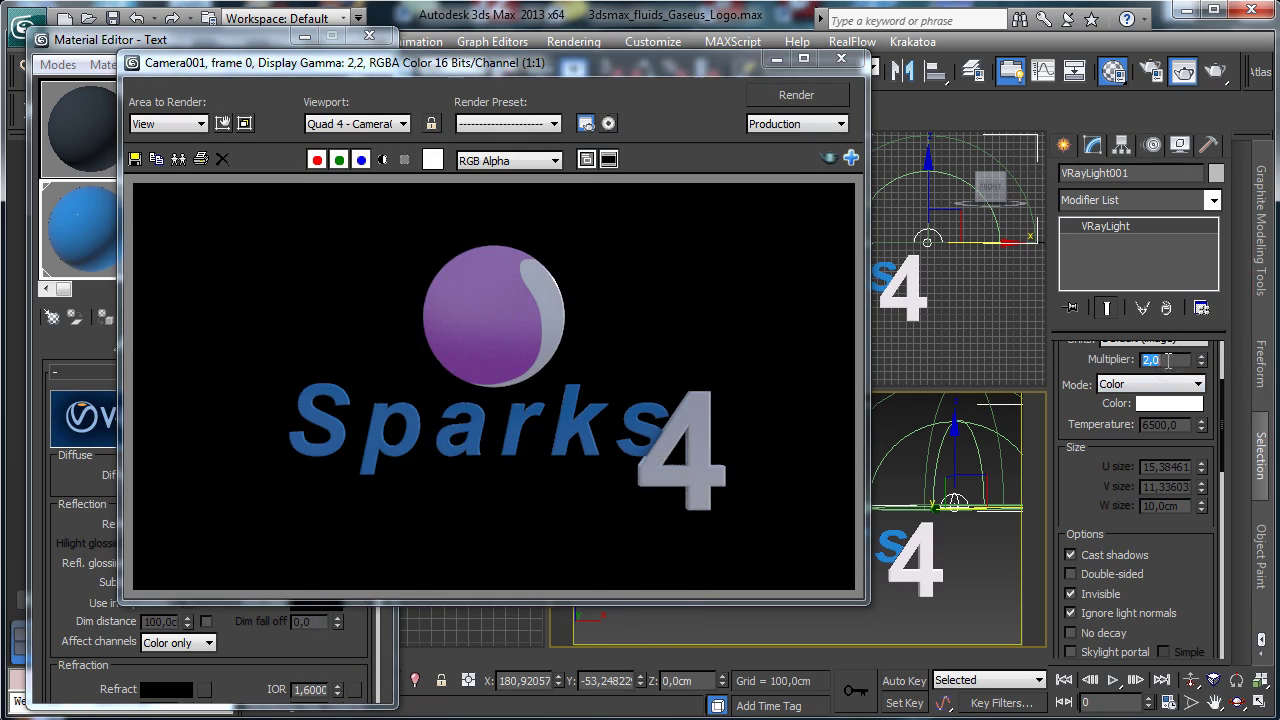
click(829, 99)
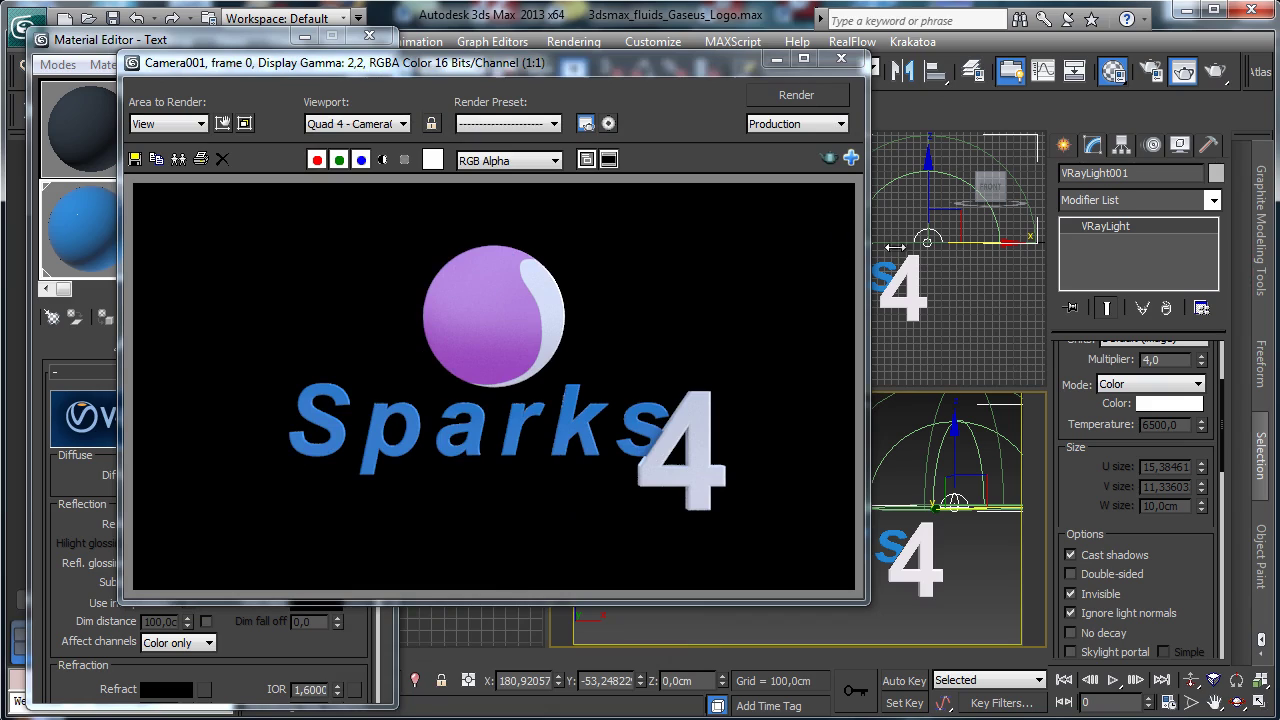
double_click(1160, 359)
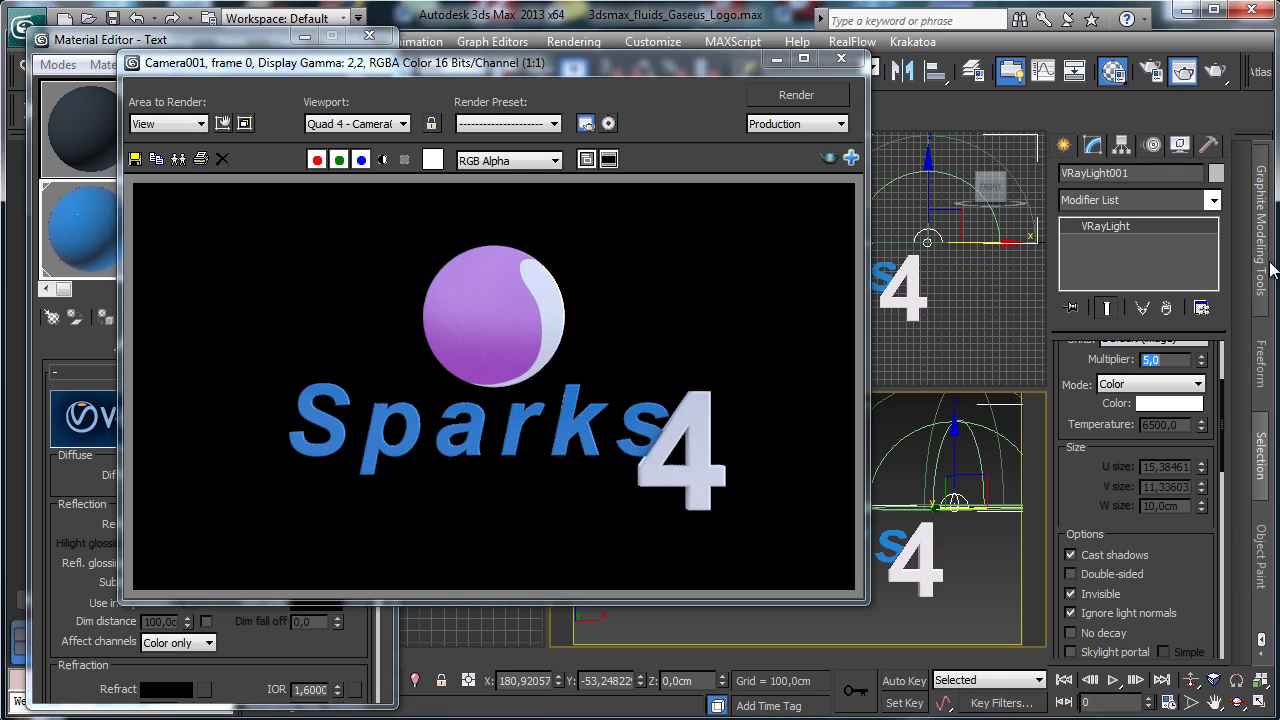
click(797, 95)
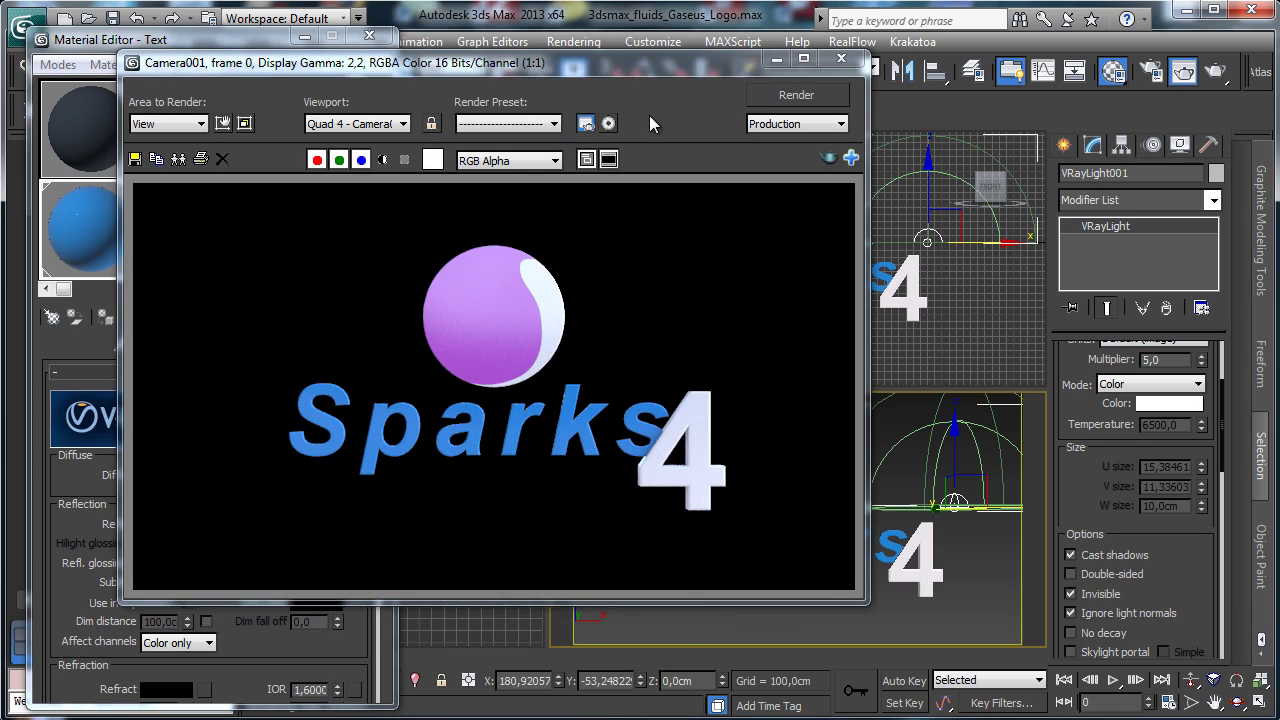
click(777, 60)
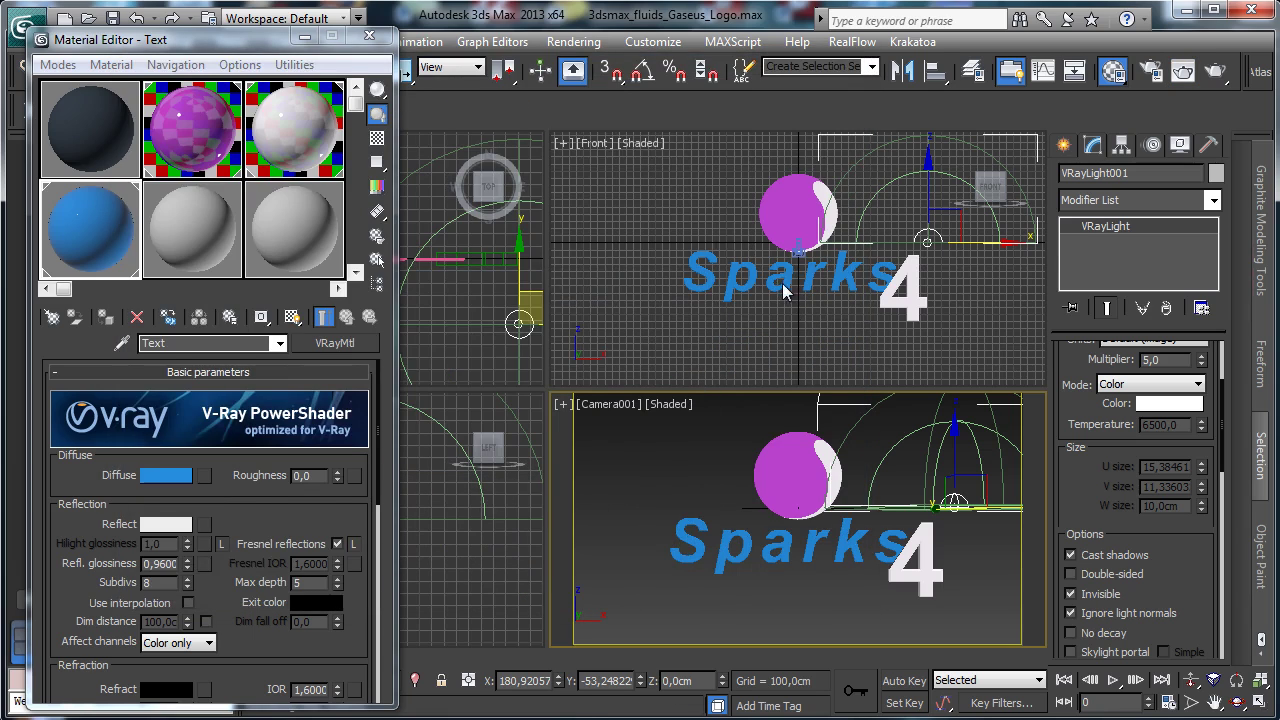
Close the Material Editor and group the Sparks text and the 4 as 'Text Logo'.
click(785, 290)
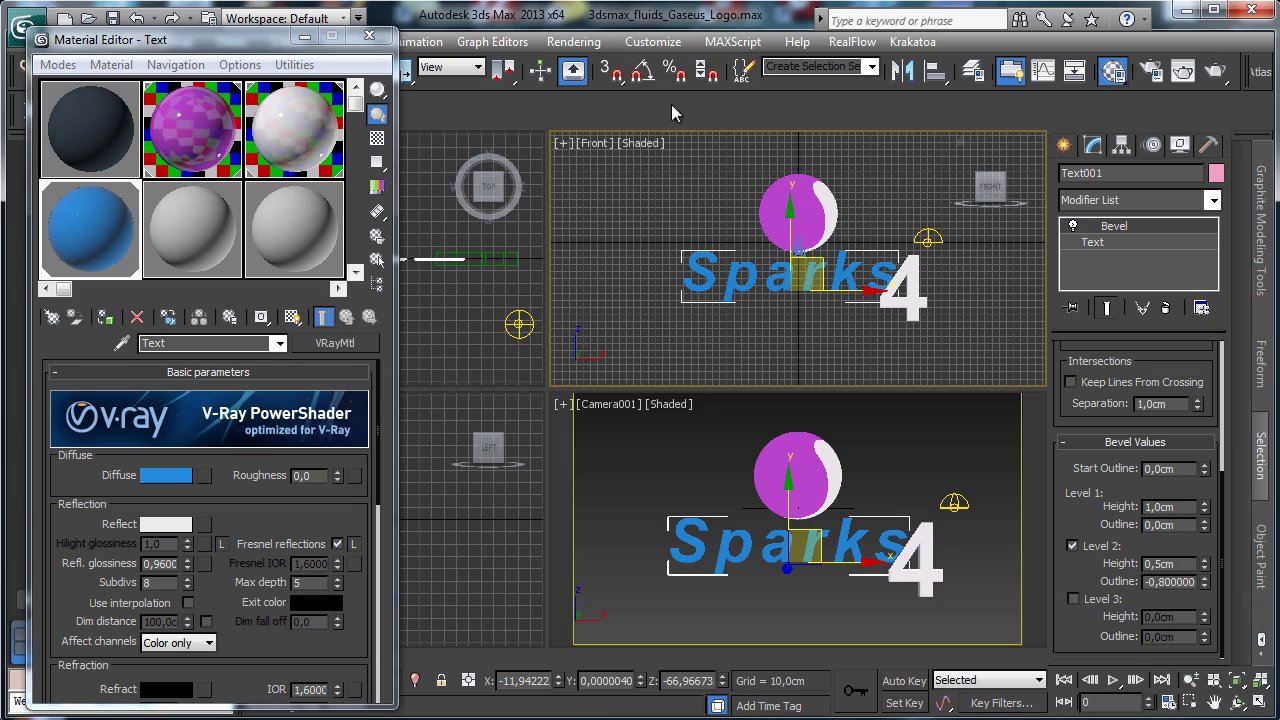
click(369, 36)
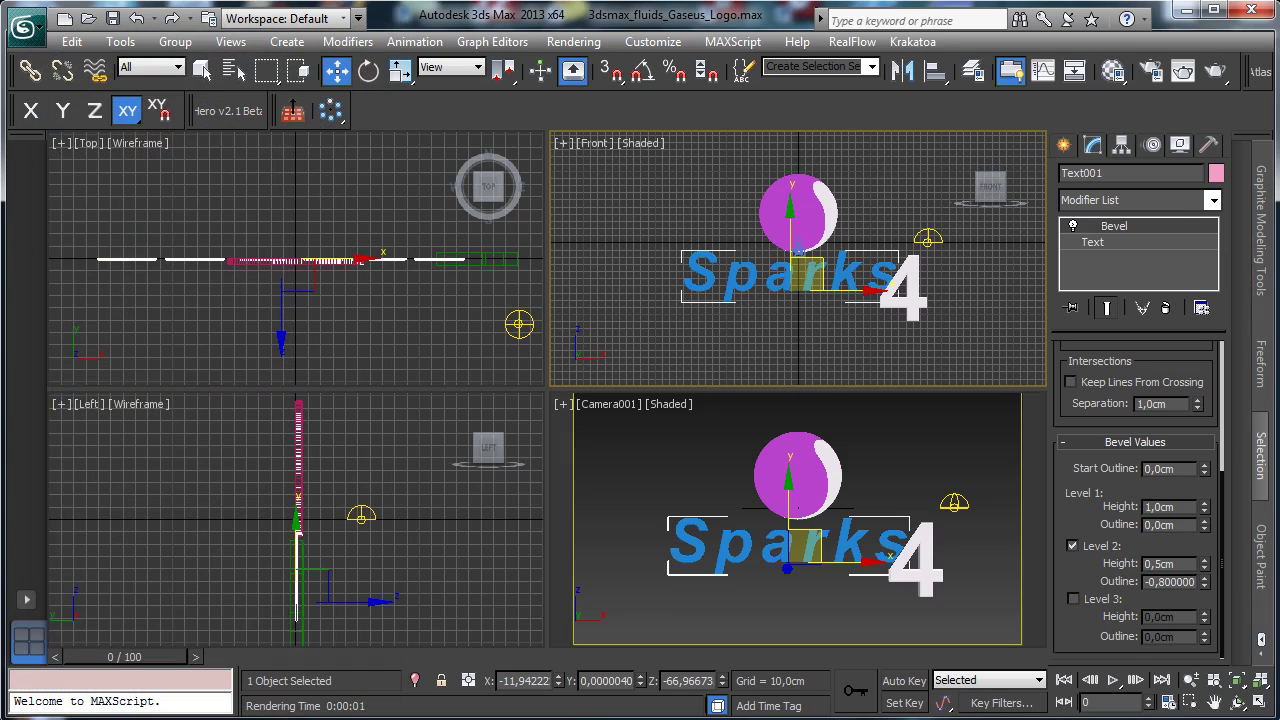
ctrl+click(922, 530)
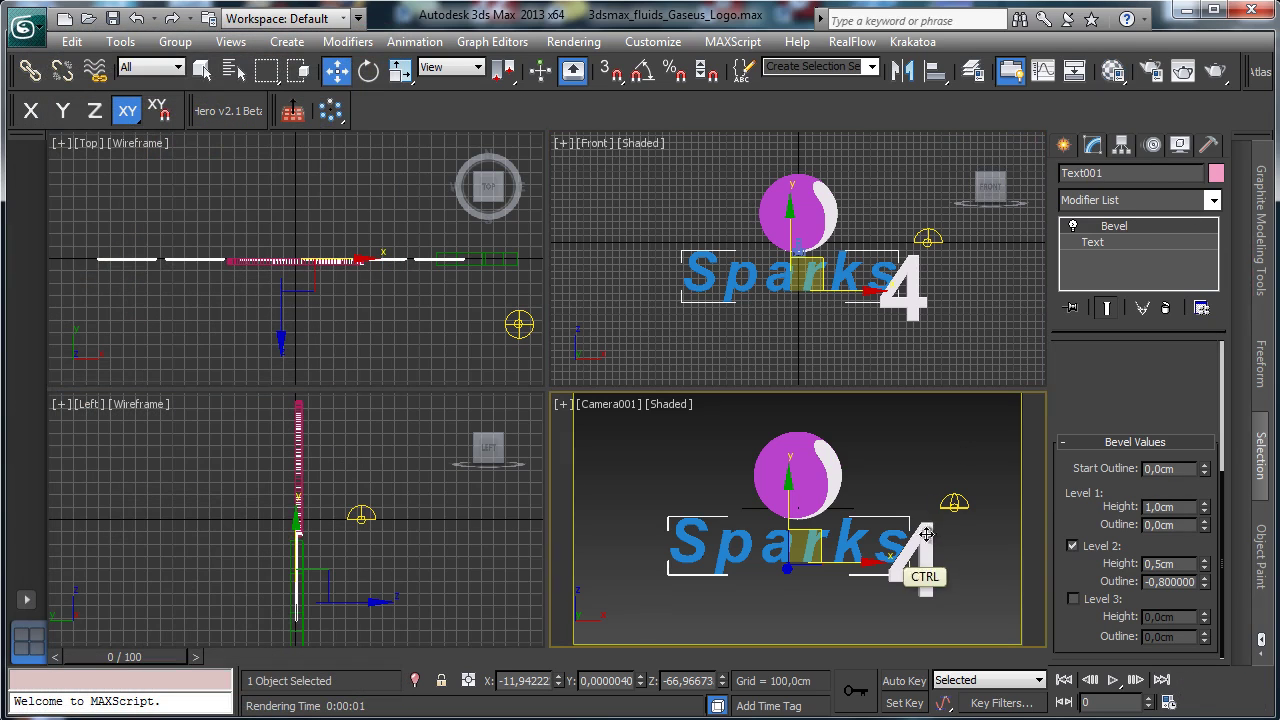
click(1212, 200)
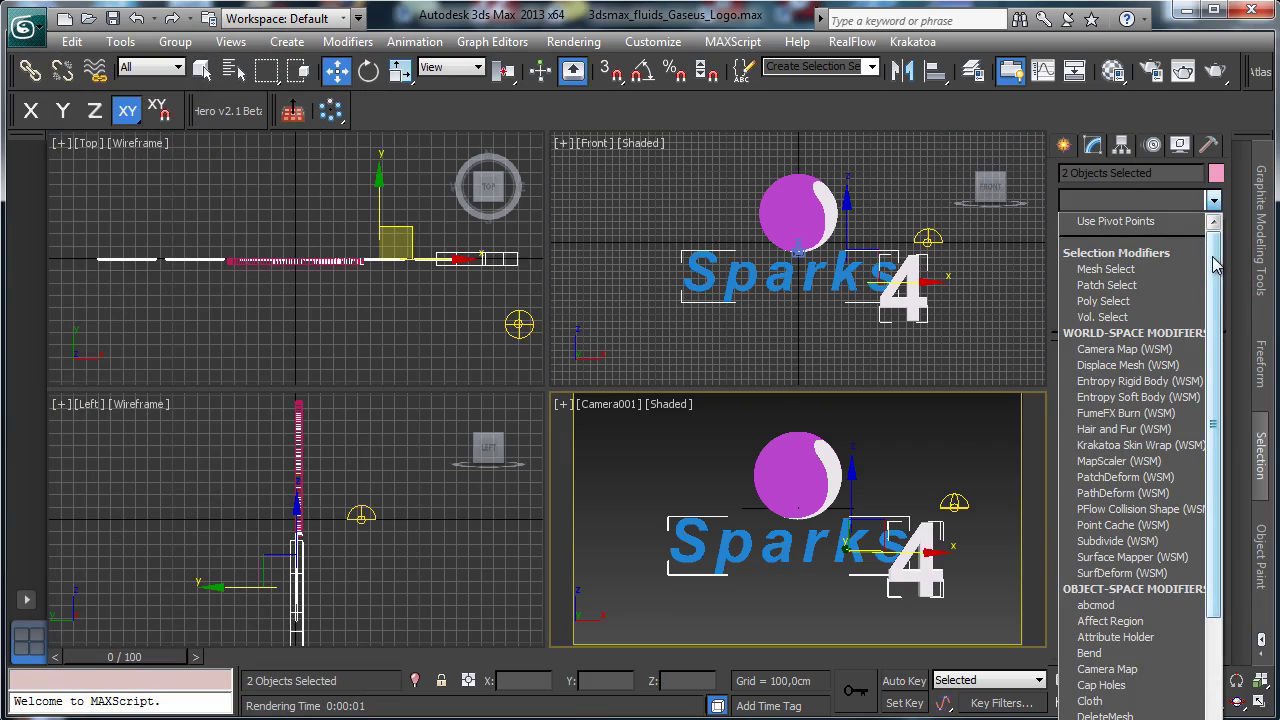
click(175, 41)
click(175, 41)
click(205, 65)
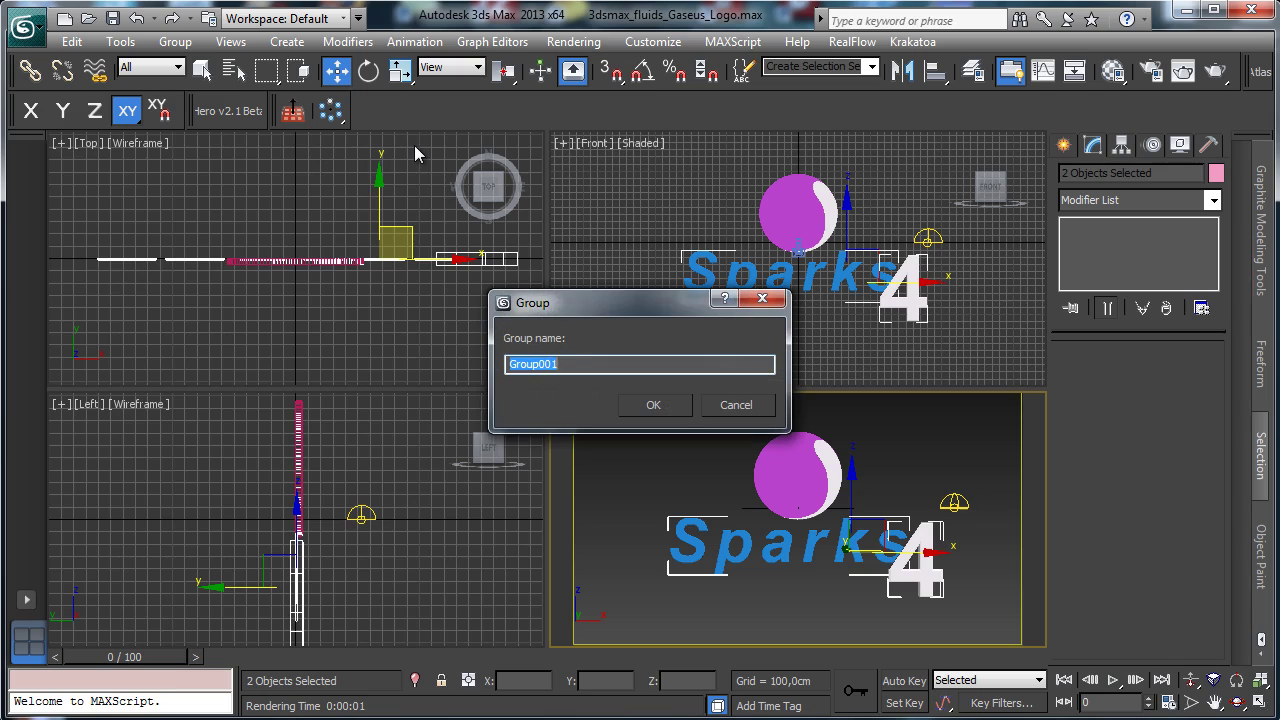
text(Text Logo)
key(Return)
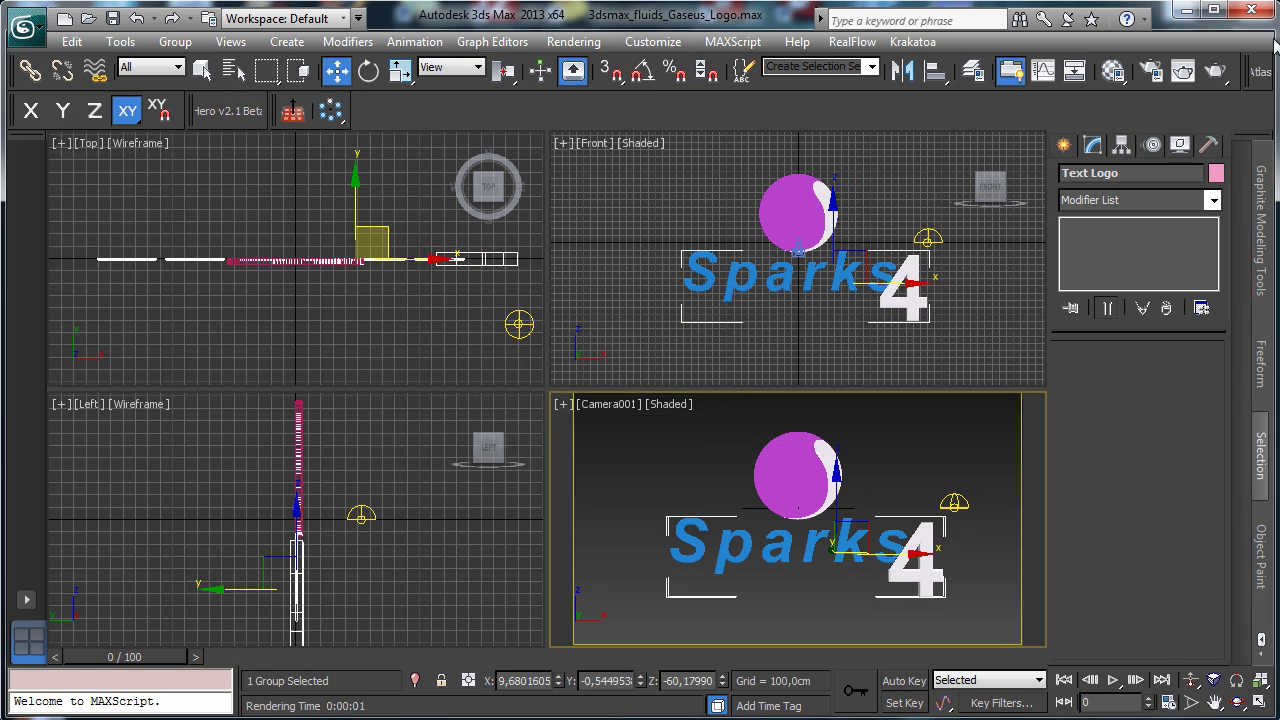
Add an XForm modifier to the Text Logo group and enter its Gizmo sub-object.
click(1212, 200)
scroll(1140, 450, down, 15)
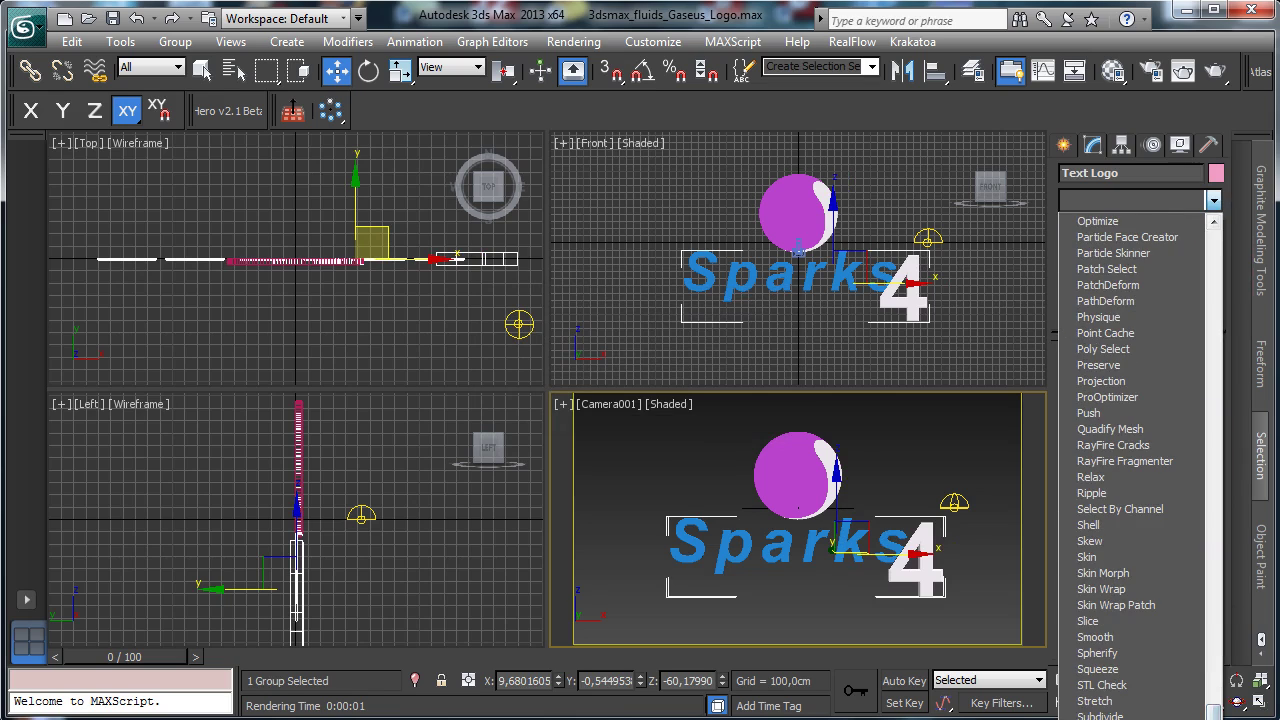
scroll(1140, 450, down, 5)
click(1100, 705)
click(1091, 226)
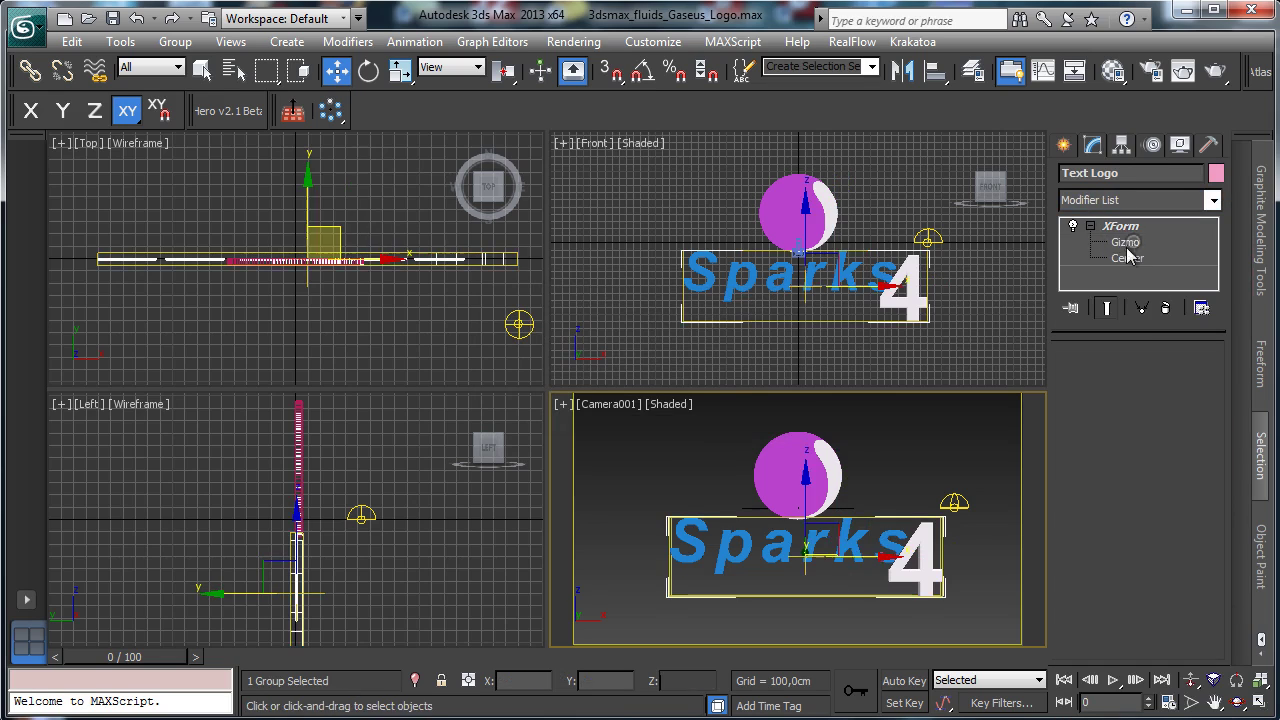
click(1126, 245)
Scale the gizmo to about 71%, widen it horizontally, and move the logo up beneath the circle.
click(400, 69)
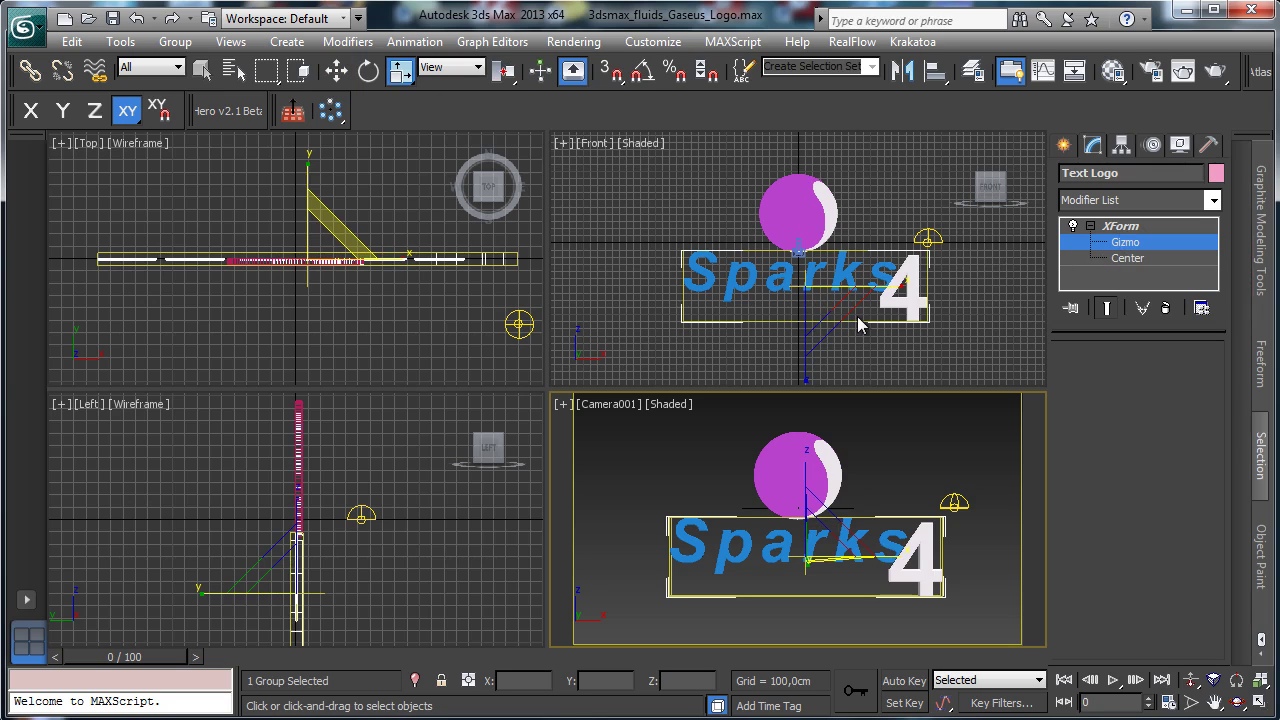
click(814, 322)
drag(846, 266, 814, 300)
mouse_move(920, 294)
mouse_down()
mouse_move(903, 283)
mouse_move(943, 286)
mouse_move(903, 284)
mouse_up()
key(F5)
key(w)
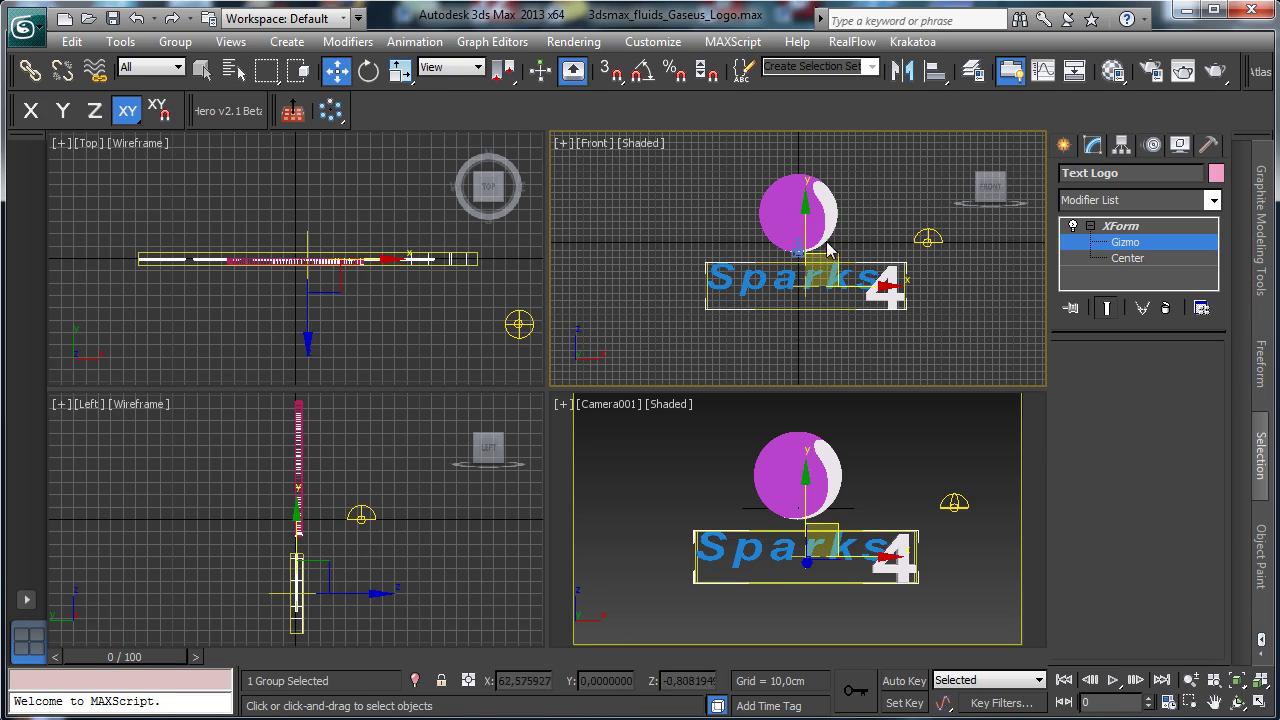
mouse_move(831, 253)
mouse_down()
mouse_move(803, 250)
mouse_move(823, 248)
mouse_up()
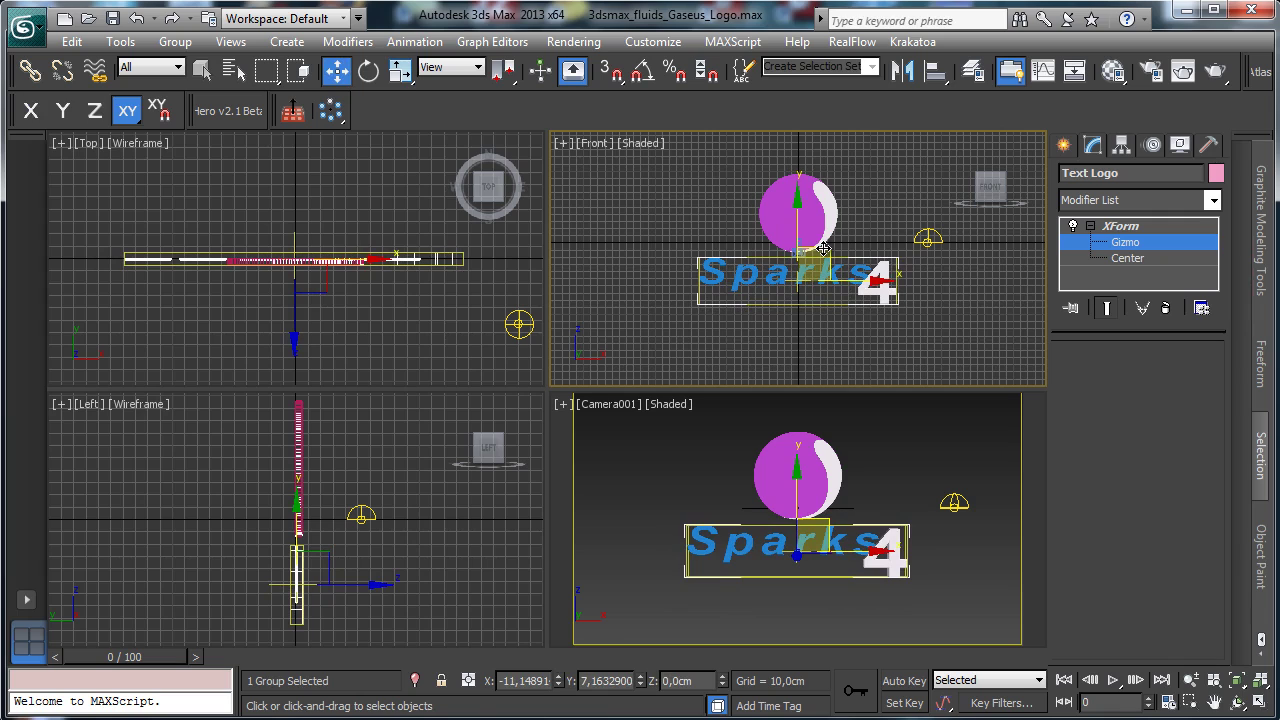
drag(803, 222, 803, 215)
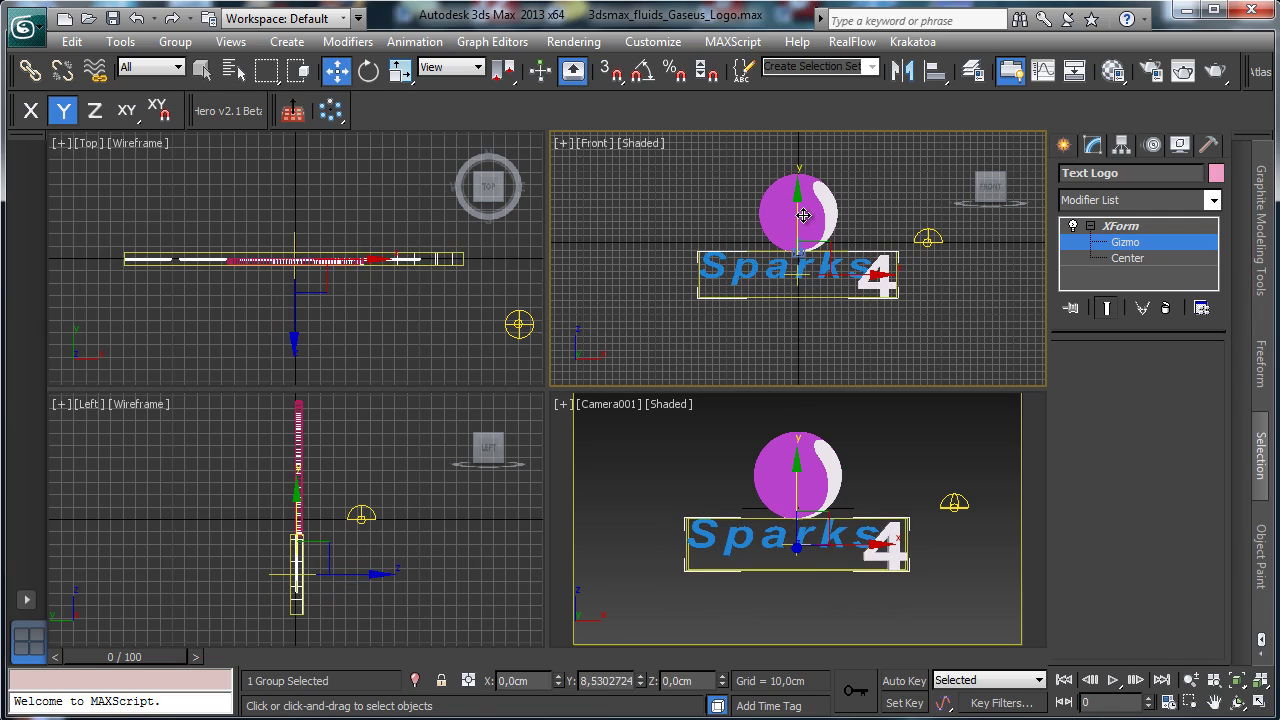
middle_click(903, 449)
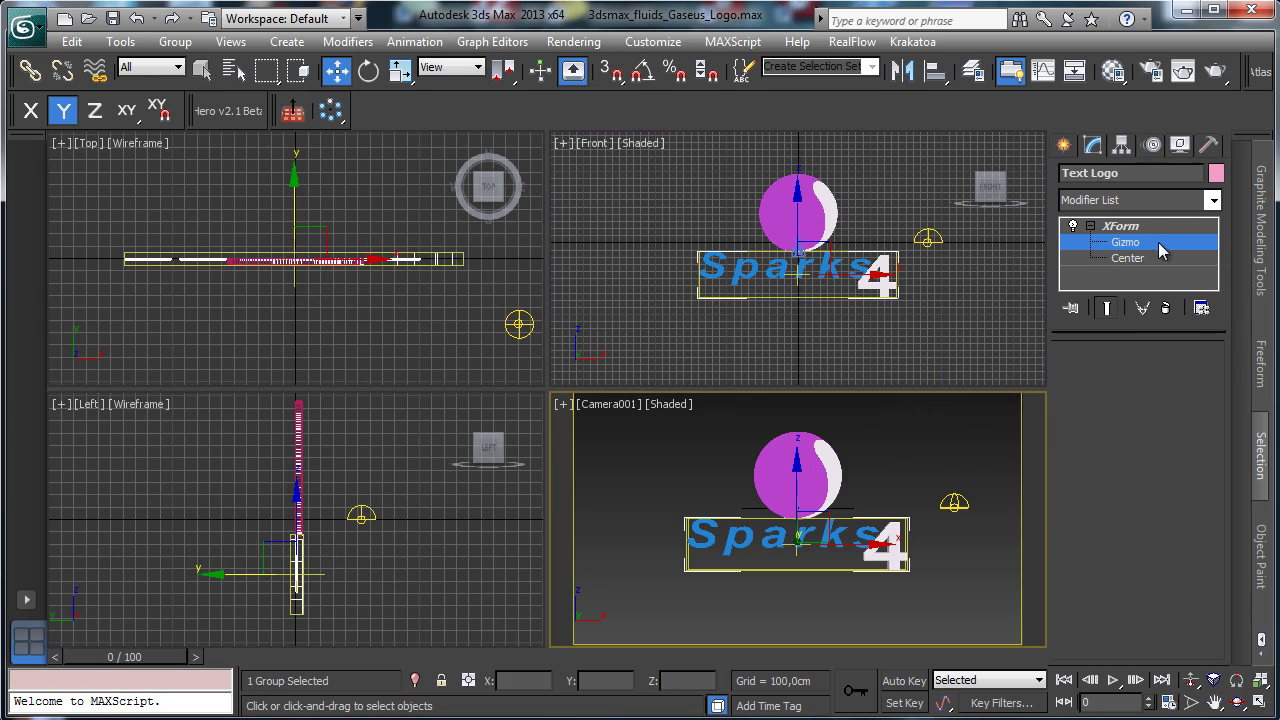
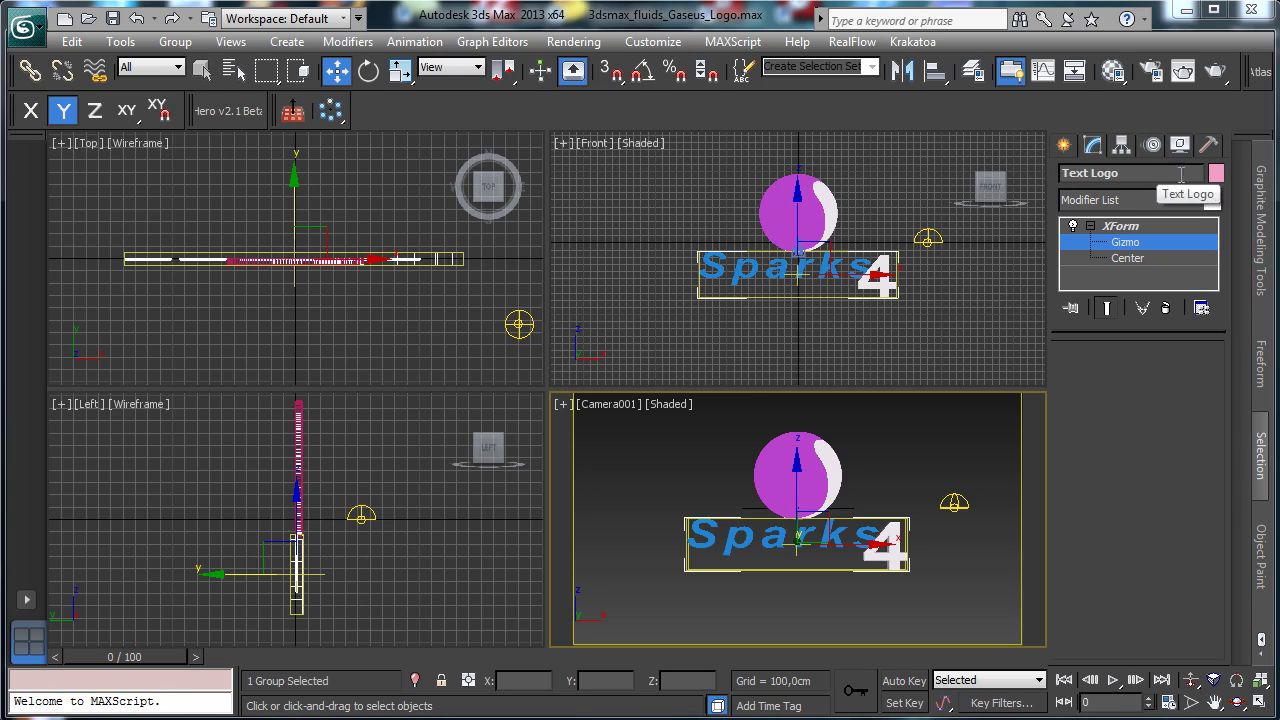
Create Sphere001, a huge sphere of radius about 1347 from the origin, enclosing the logo scene.
click(1064, 146)
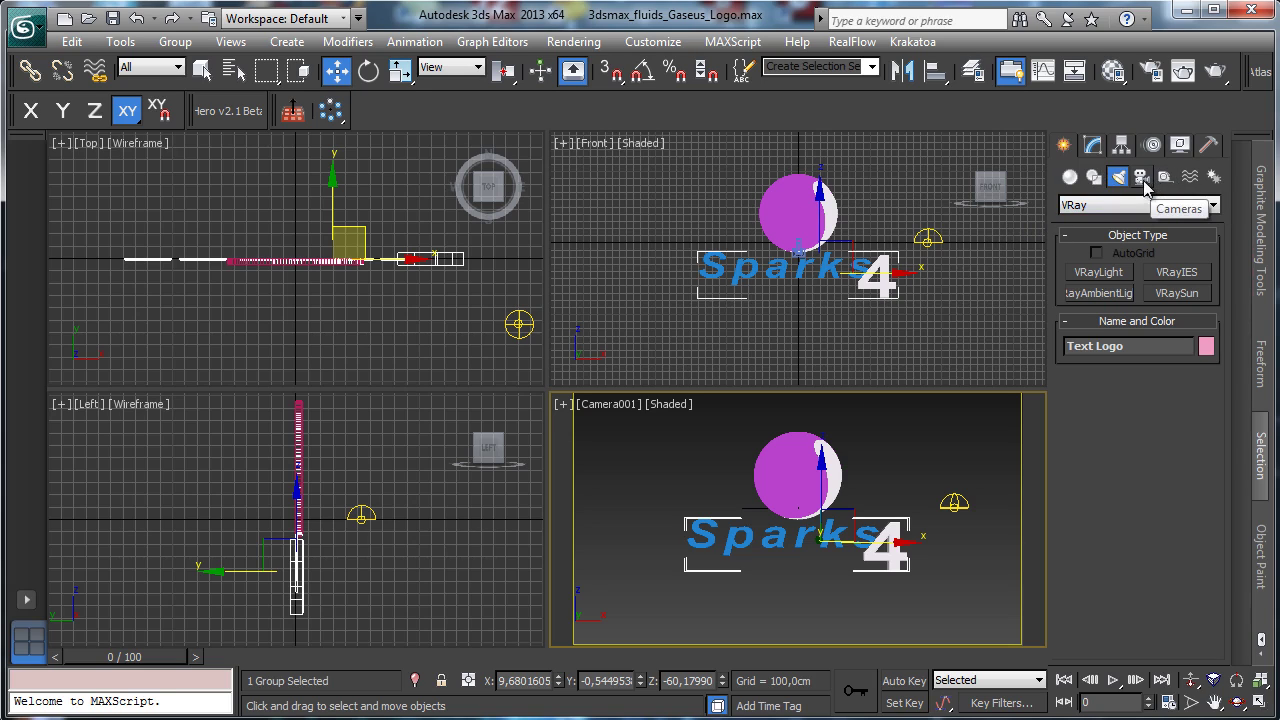
click(1070, 177)
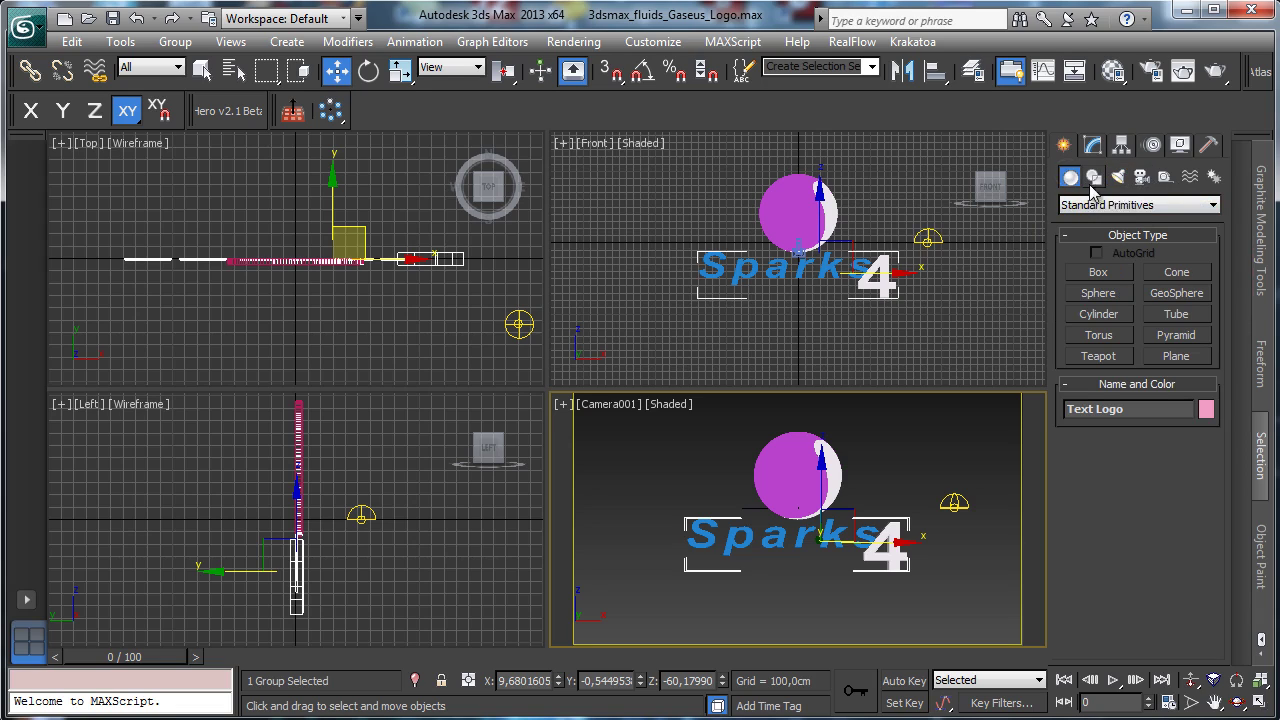
click(1098, 293)
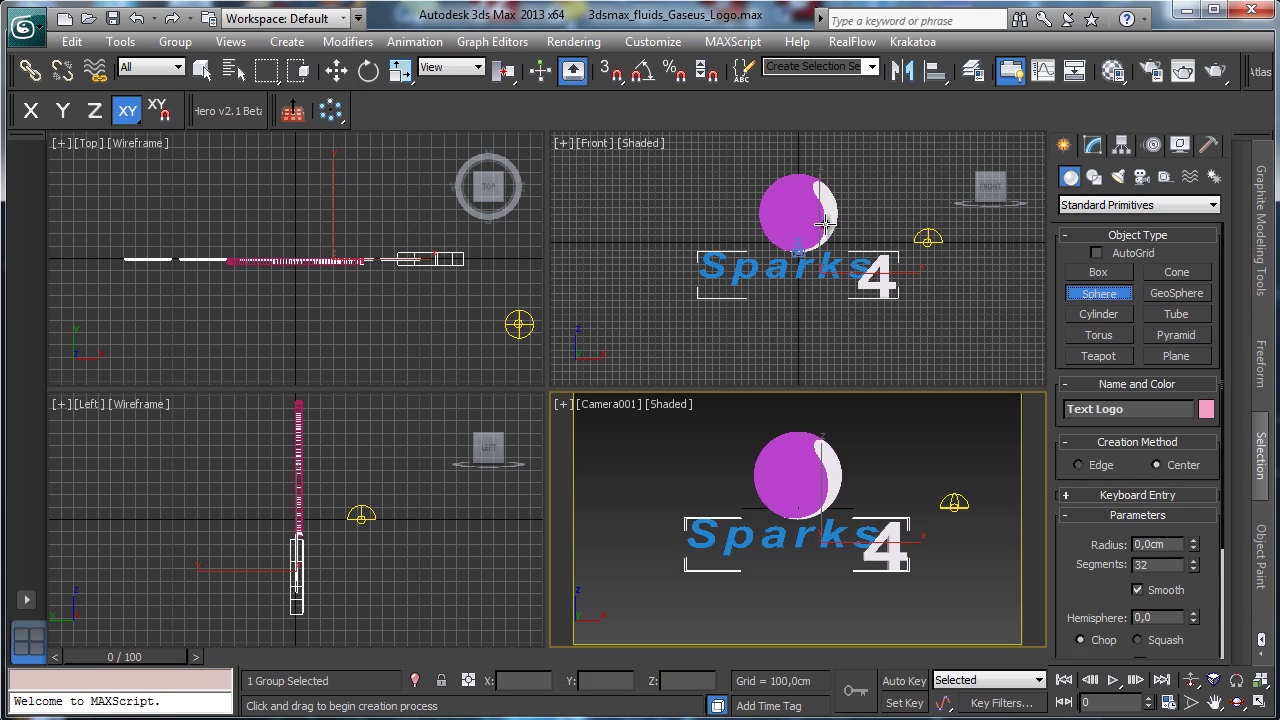
drag(800, 245, 1045, 572)
right_click(1045, 572)
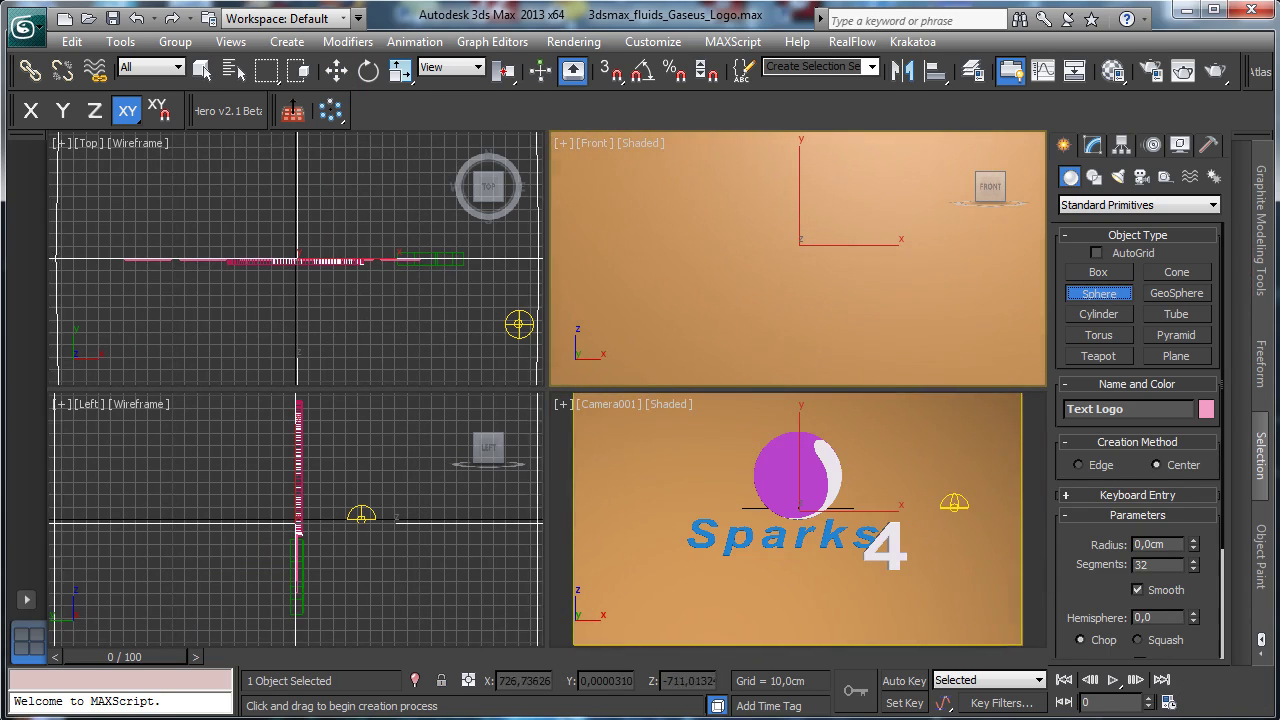
click(1093, 146)
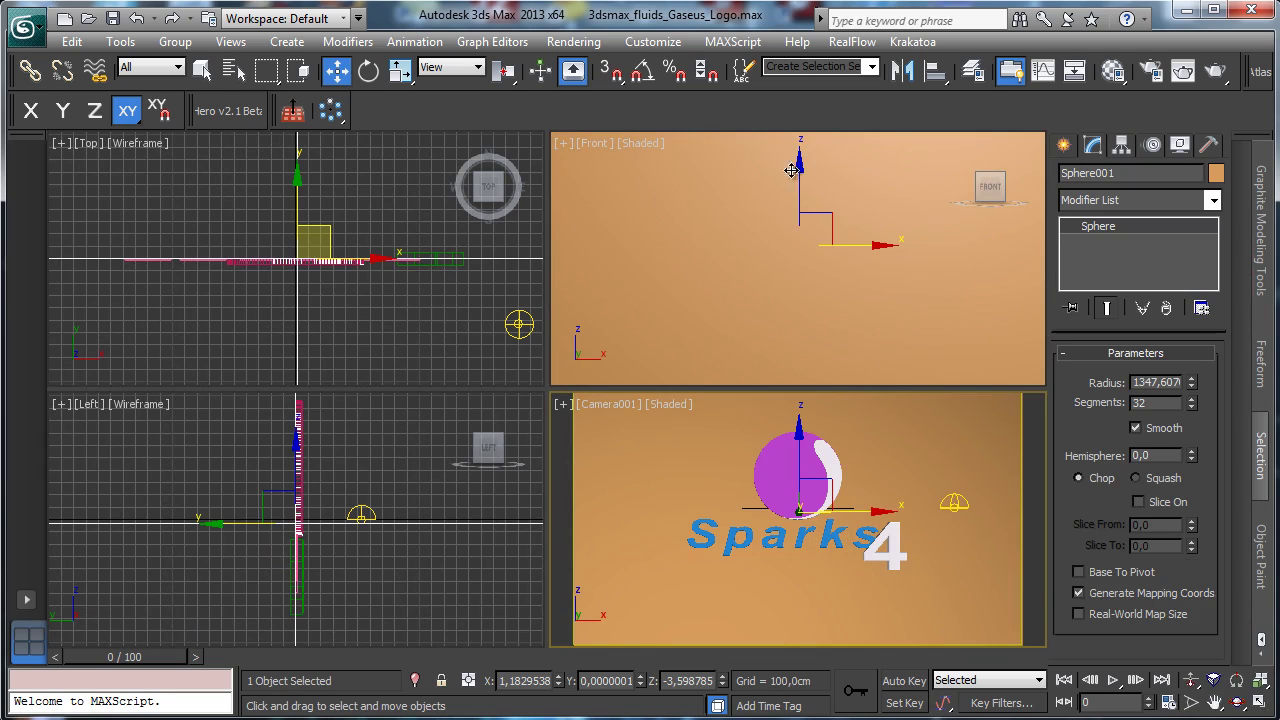
Exclude Sphere001 from VRayLight001's illumination and shadows (Both), then reselect Sphere001.
click(956, 510)
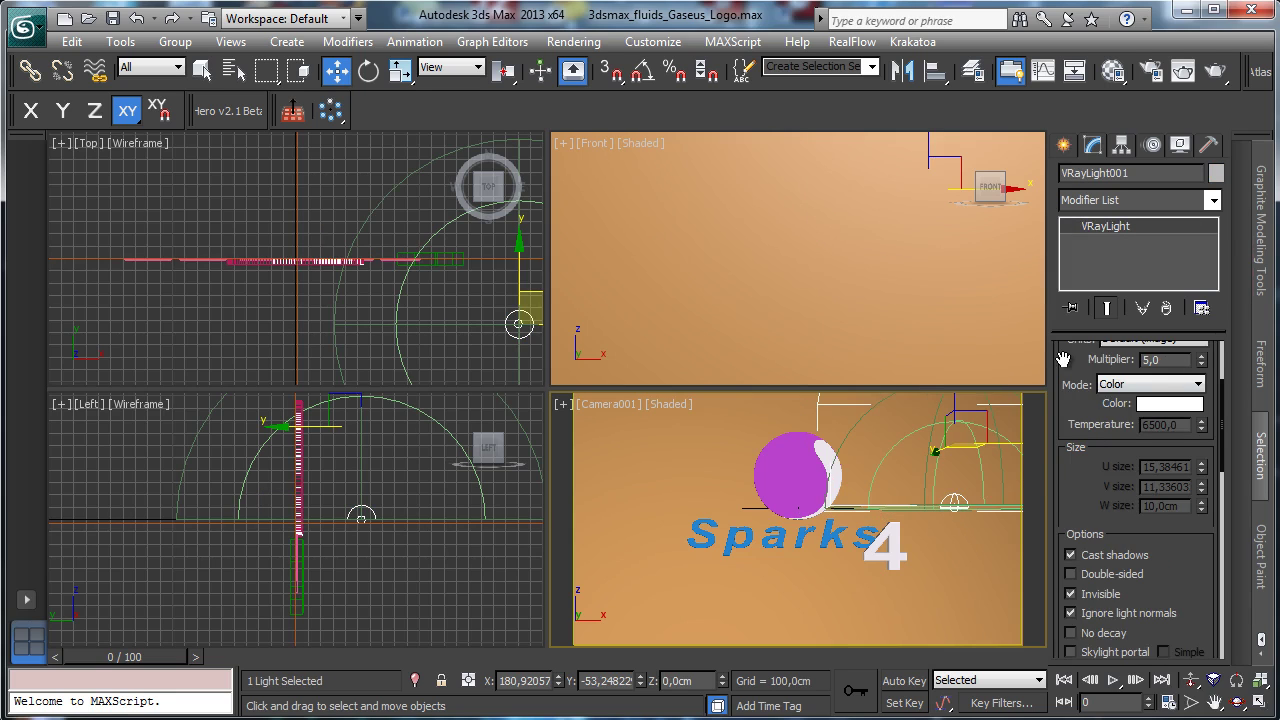
scroll(1063, 359, up, 3)
click(1169, 389)
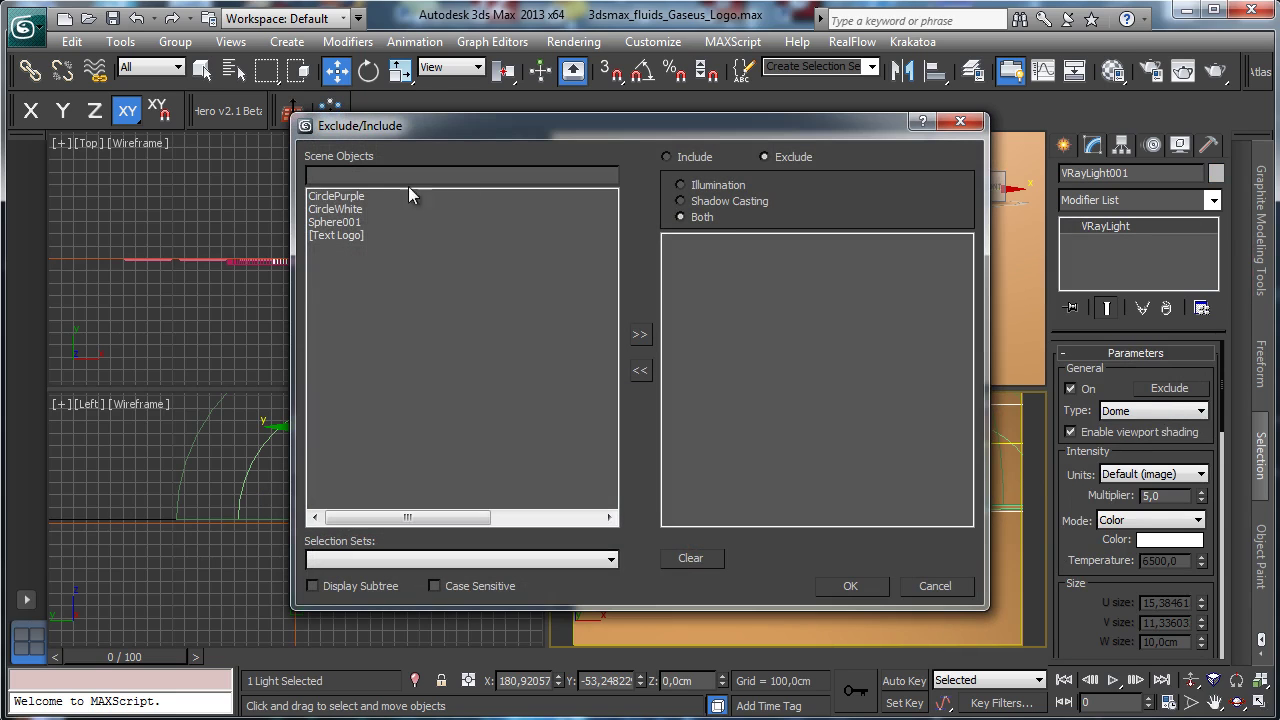
double_click(340, 222)
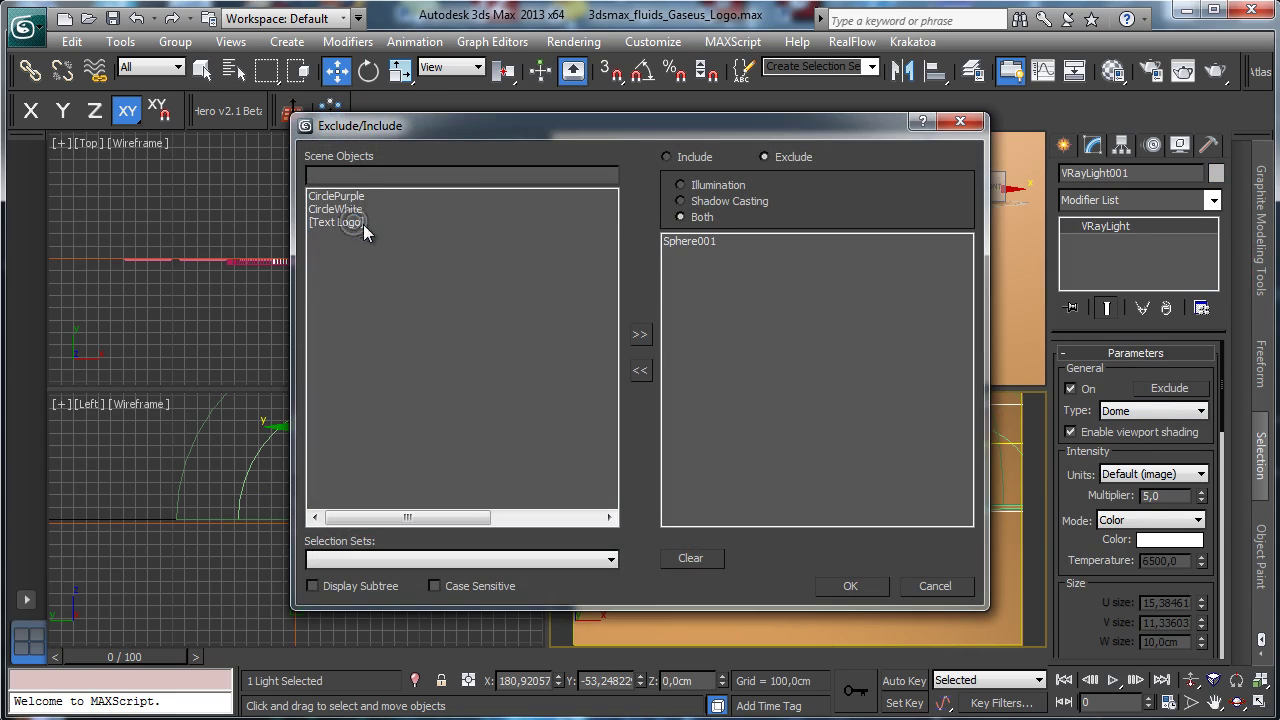
click(850, 586)
click(752, 445)
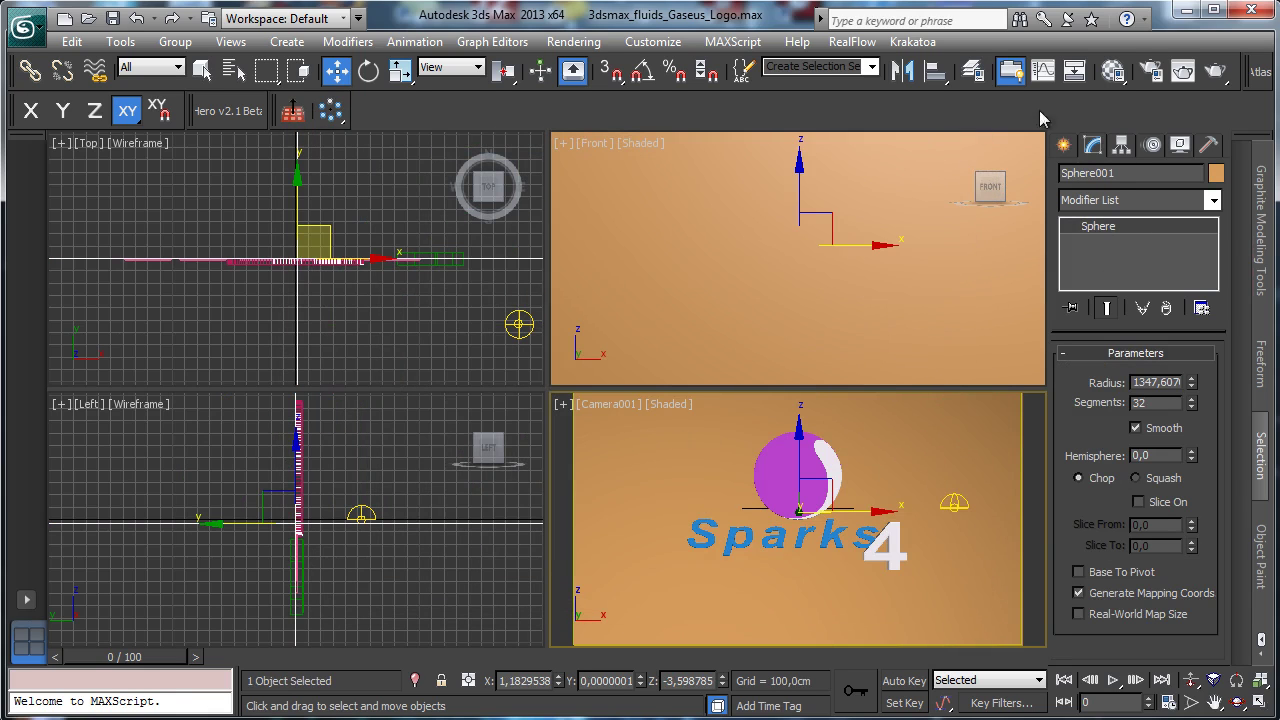
Test-render the camera view, then make the Front view active.
click(1183, 70)
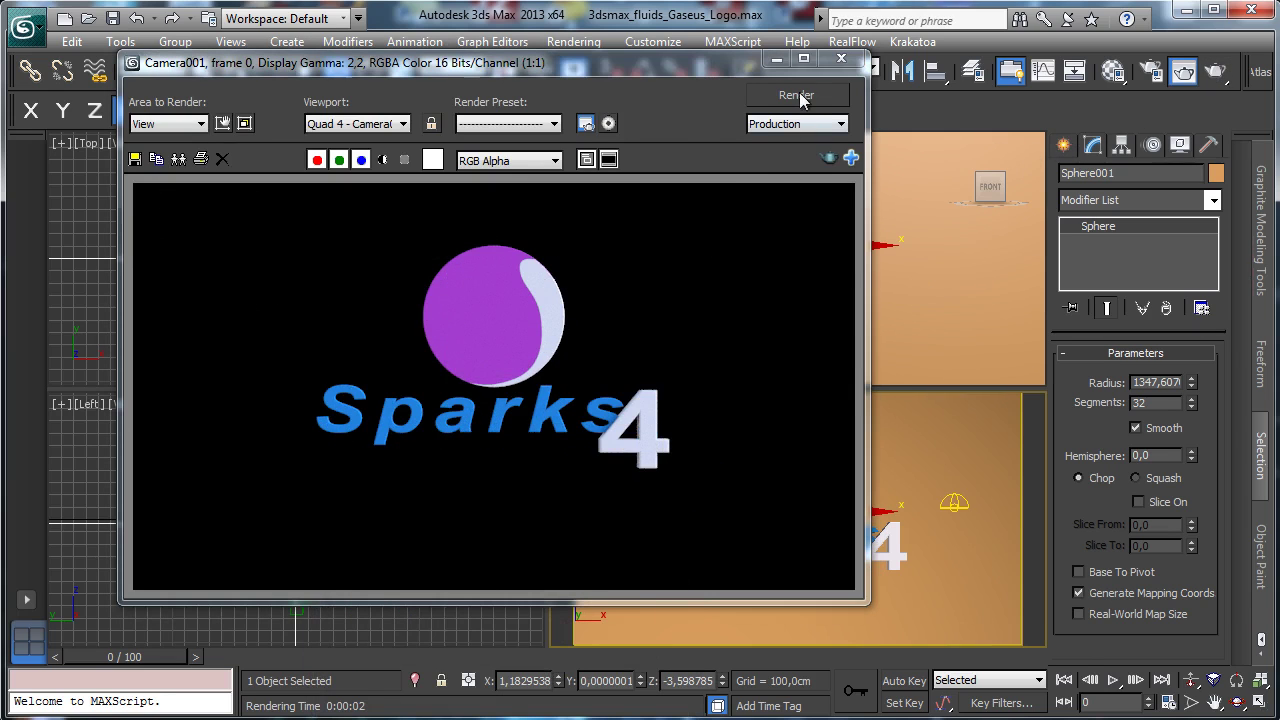
click(776, 59)
right_click(944, 428)
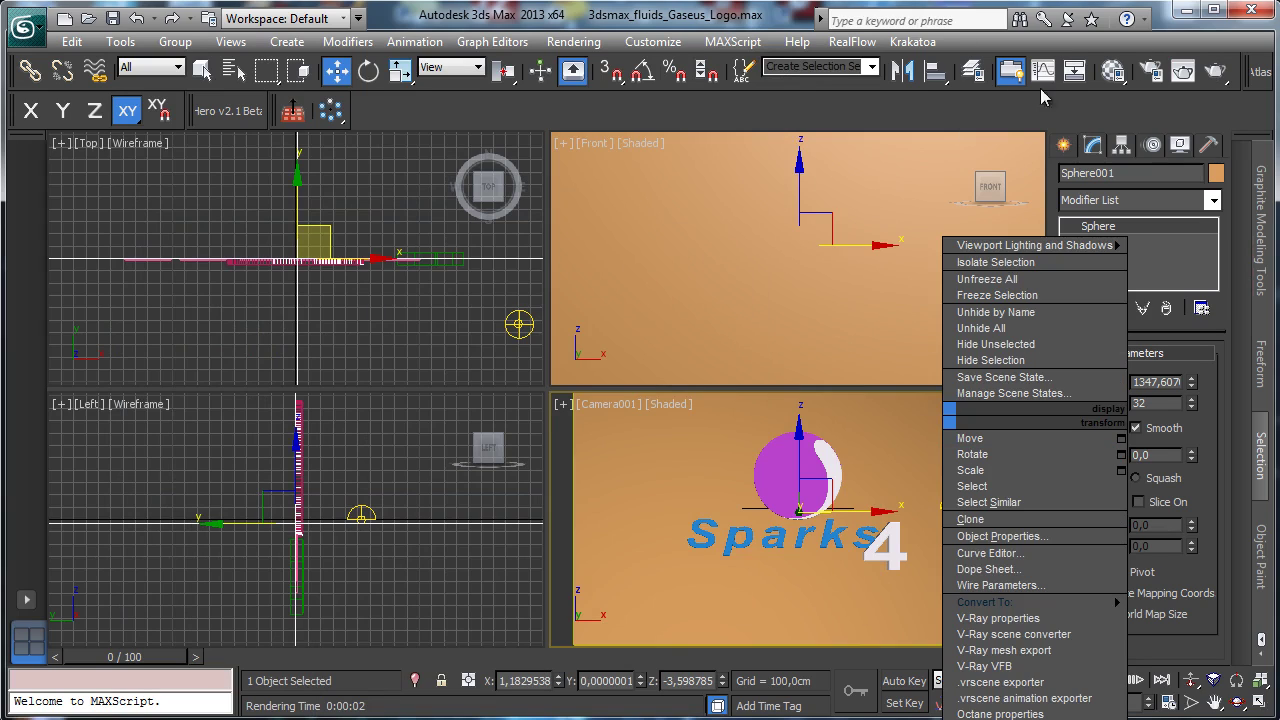
click(686, 251)
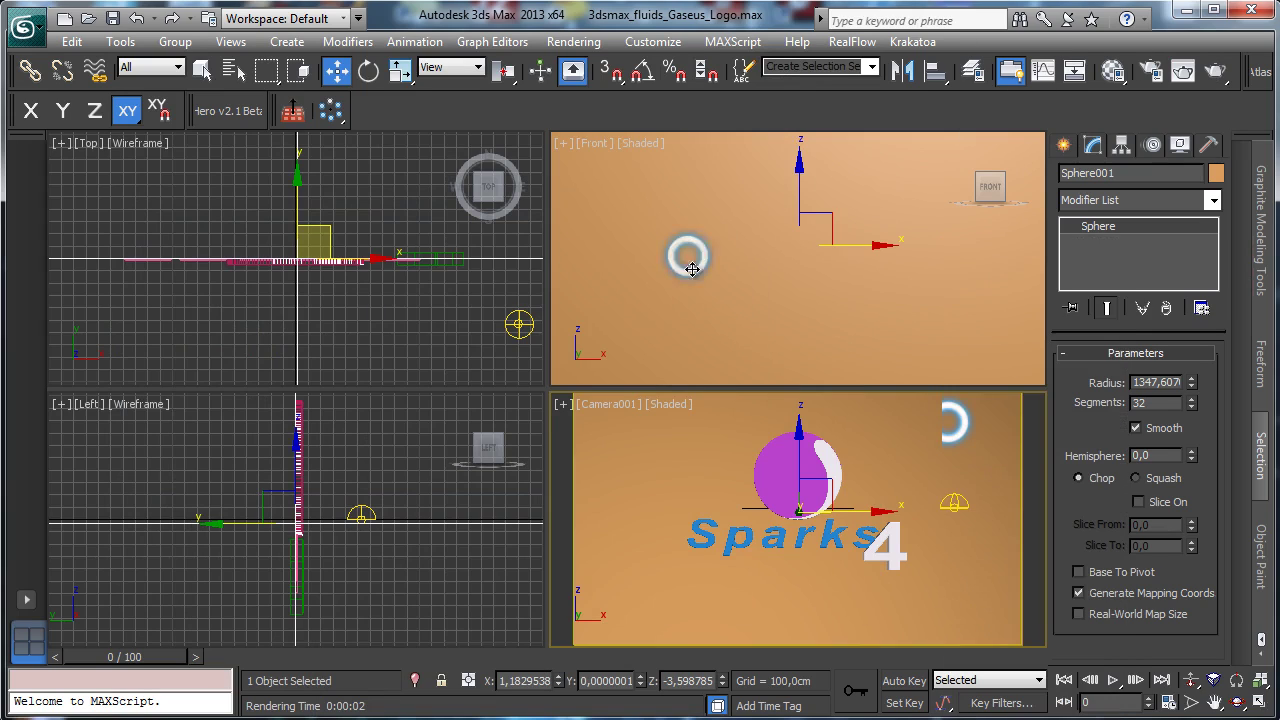
Turn off Receive Shadows in Sphere001's Object Properties and re-render the camera view.
right_click(771, 326)
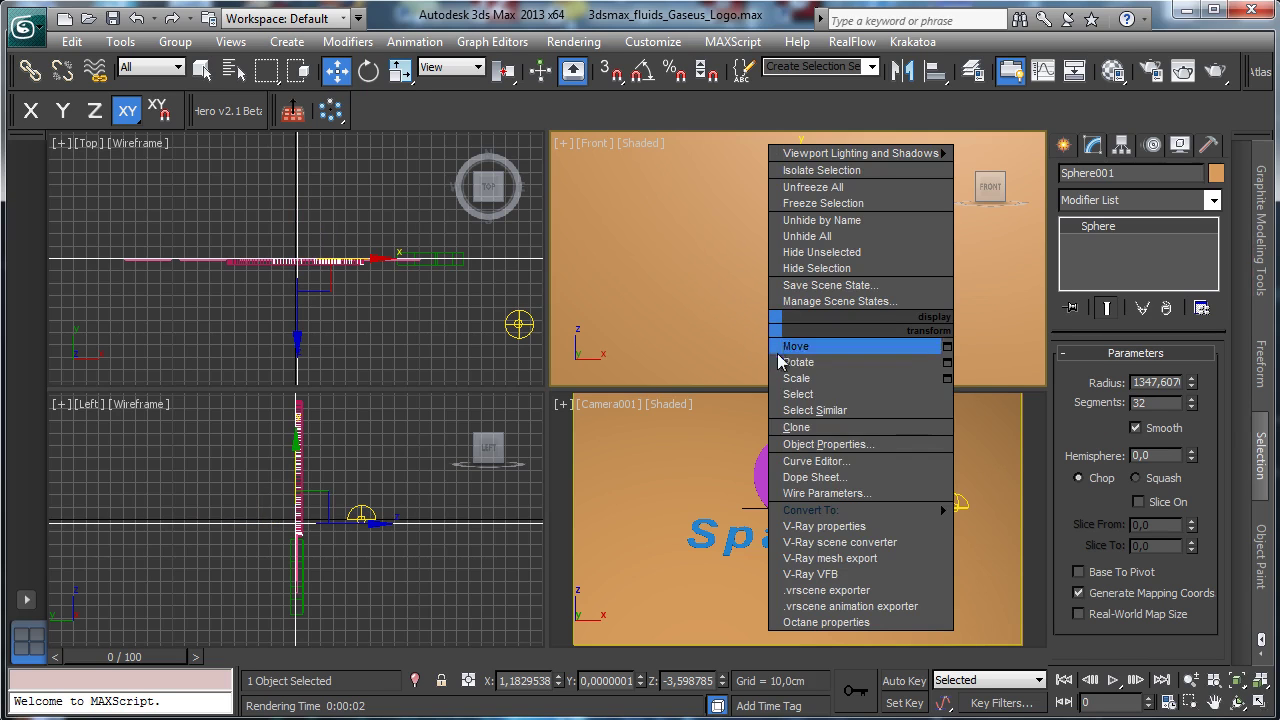
click(886, 444)
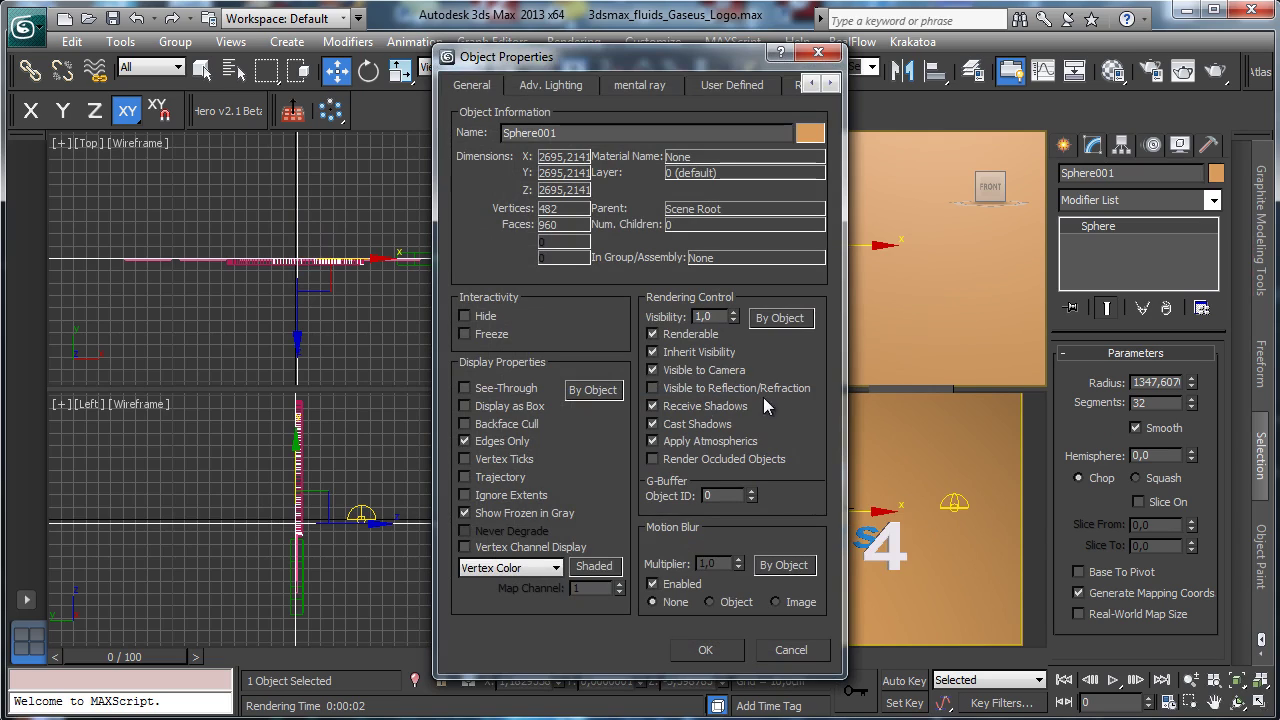
click(712, 406)
click(718, 654)
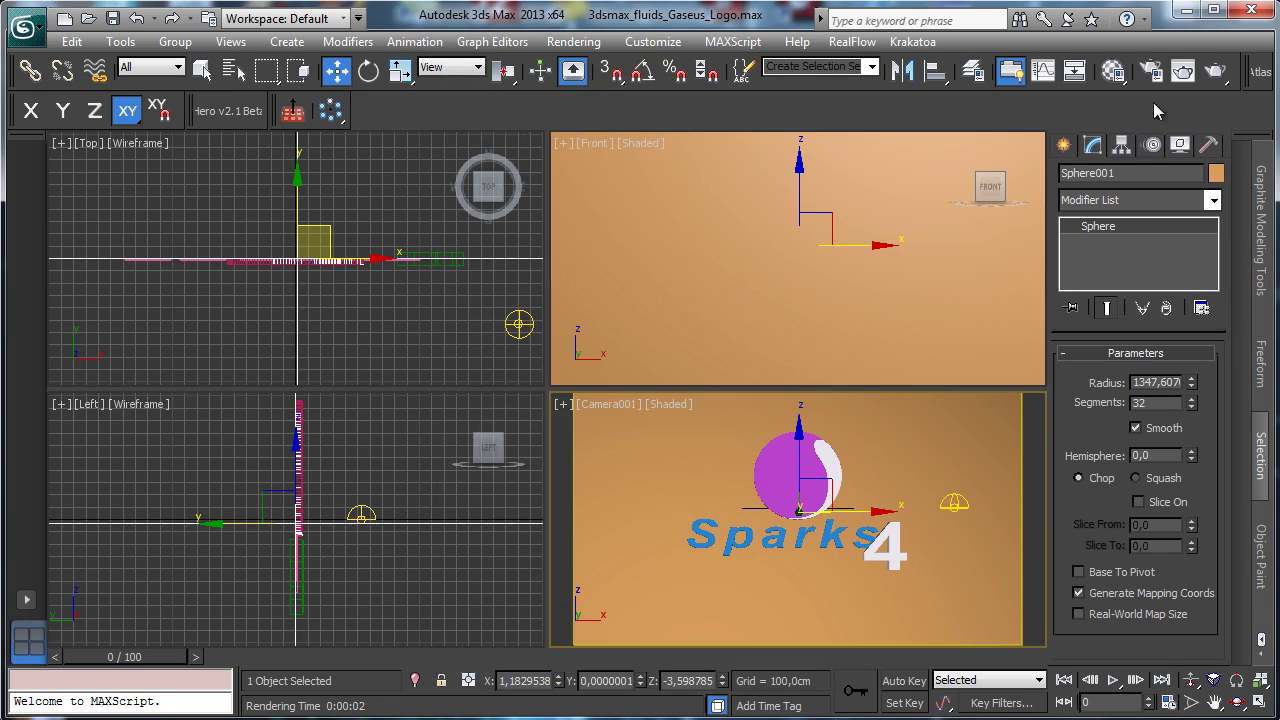
click(1210, 74)
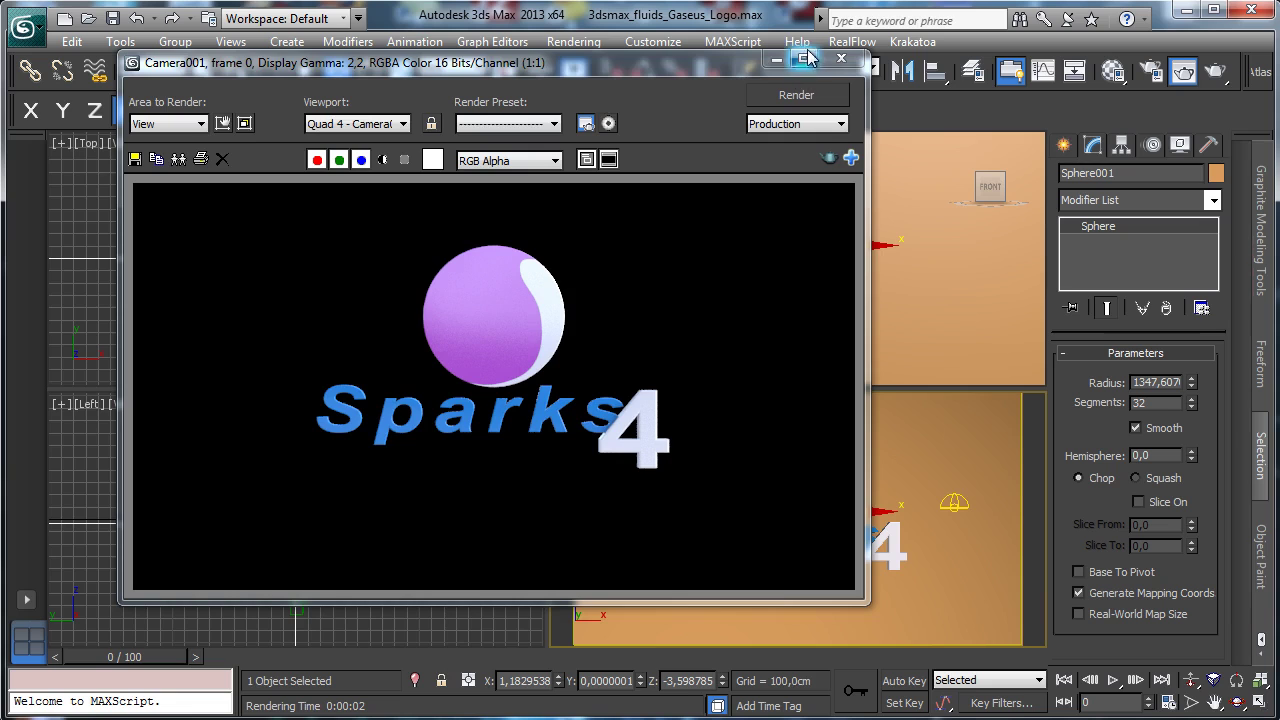
click(841, 59)
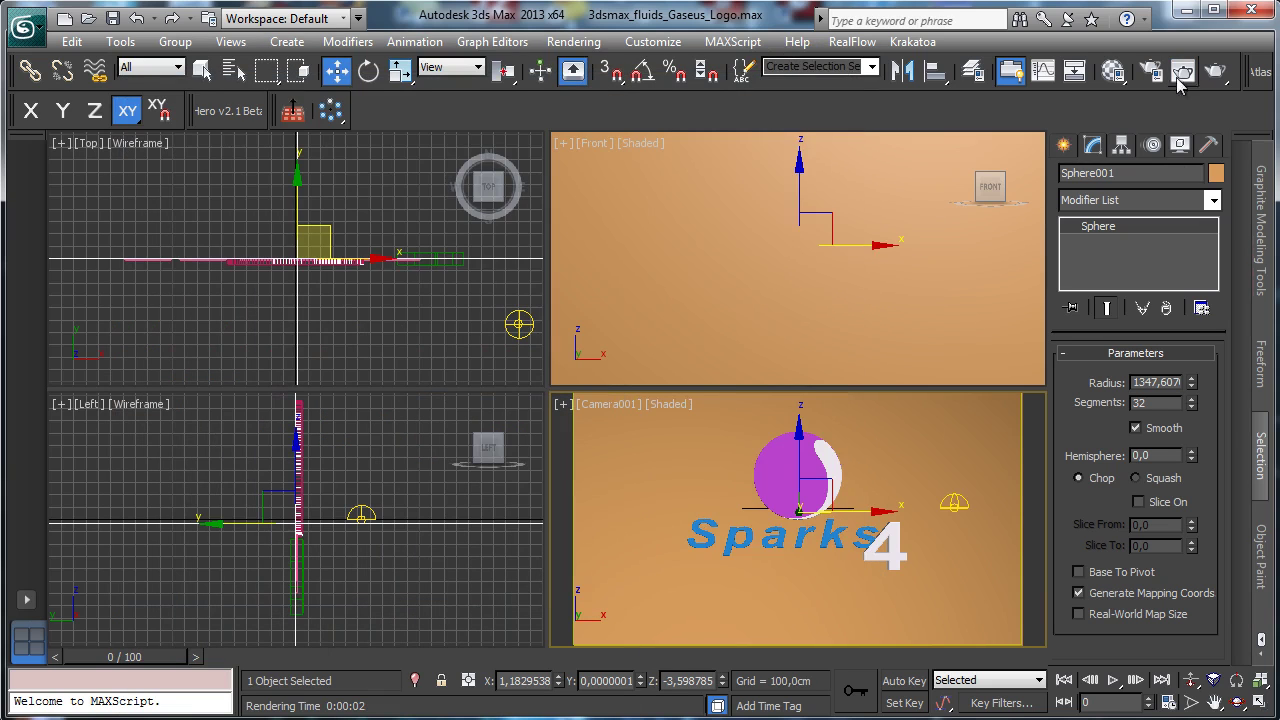
Rename an unused material slot in the Material Editor to 'Environment'.
click(1113, 70)
click(187, 233)
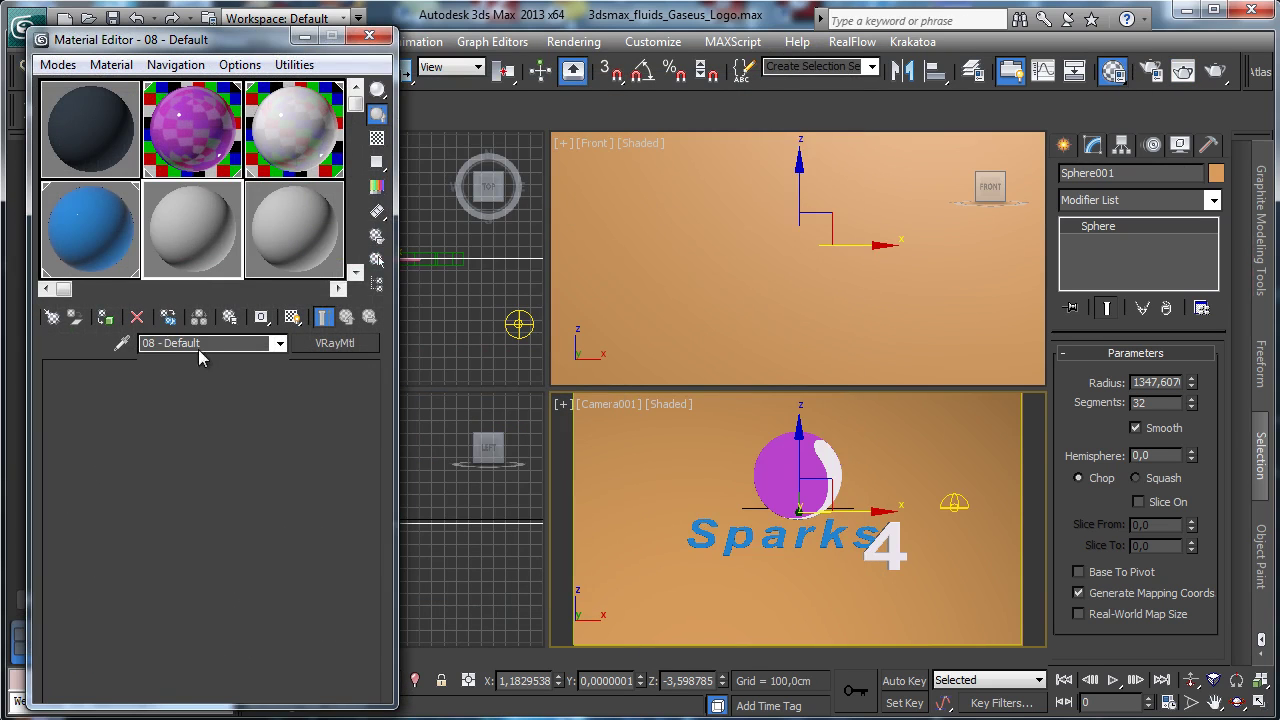
click(216, 343)
text(Environemnt)
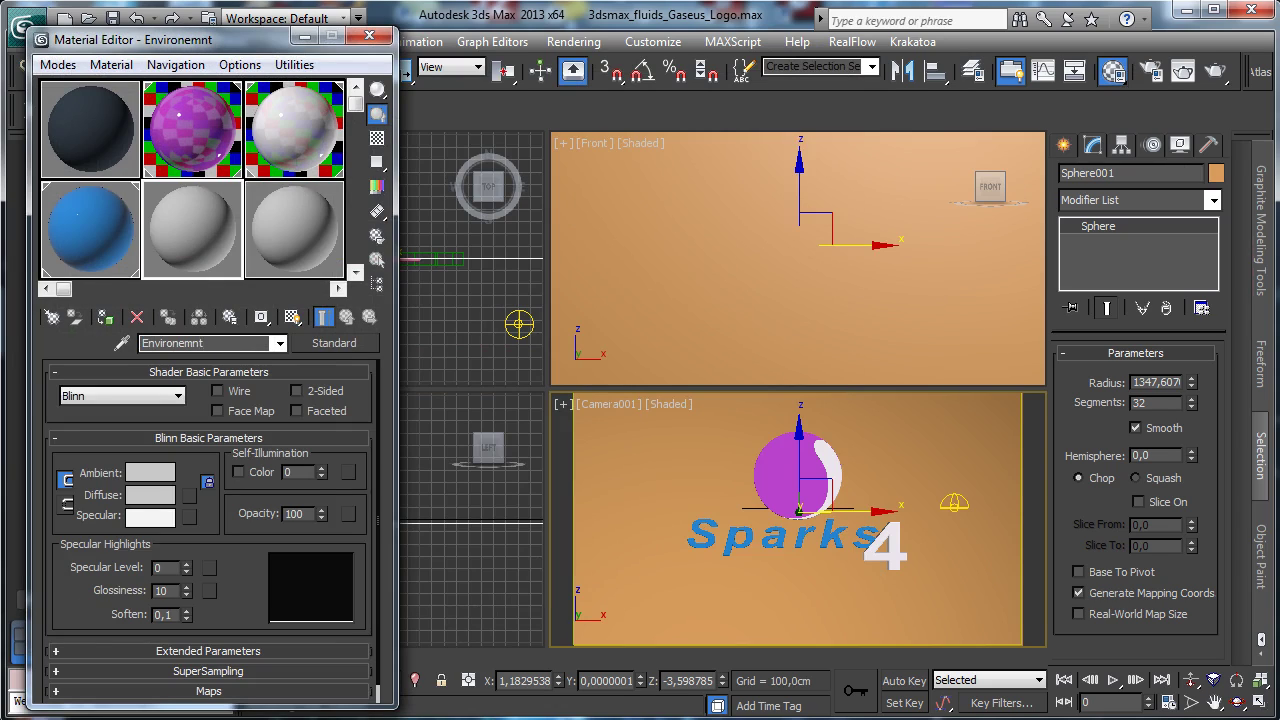
key(BackSpace)
key(BackSpace)
key(BackSpace)
key(BackSpace)
text(ment)
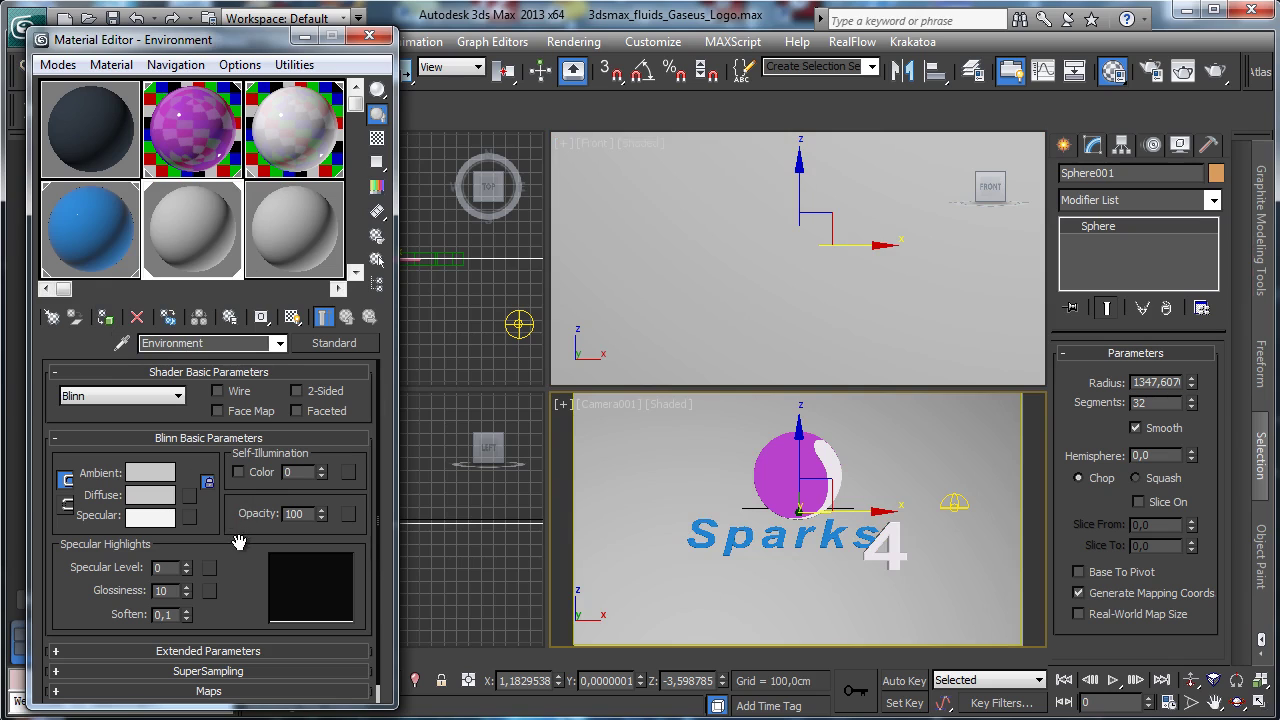
Assign a Gradient Ramp map to the Environment material's Diffuse Color.
click(189, 495)
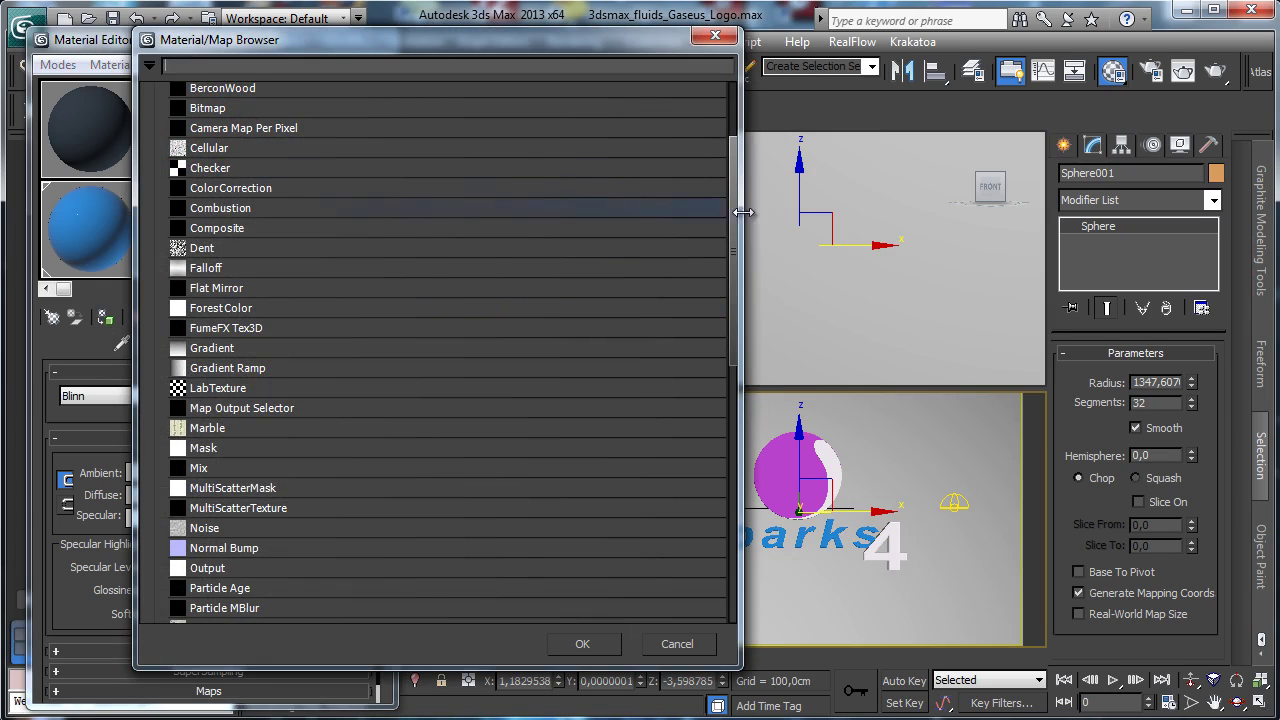
drag(732, 214, 727, 186)
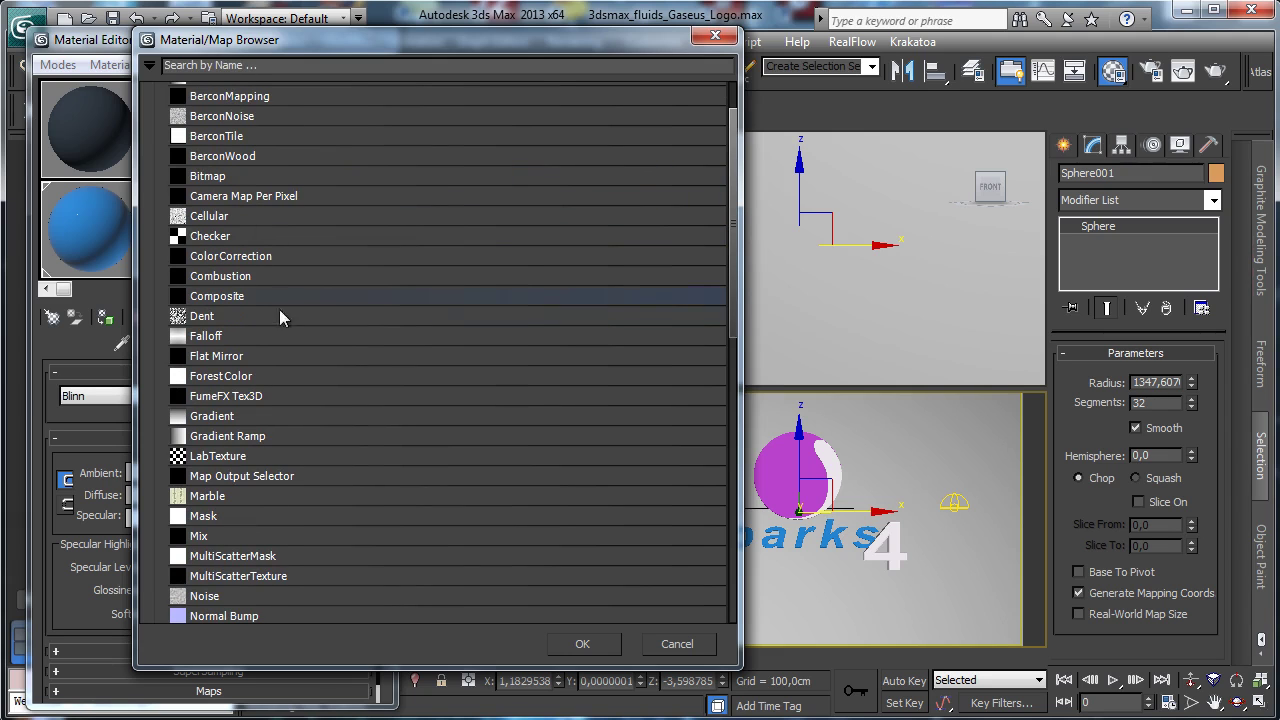
double_click(240, 436)
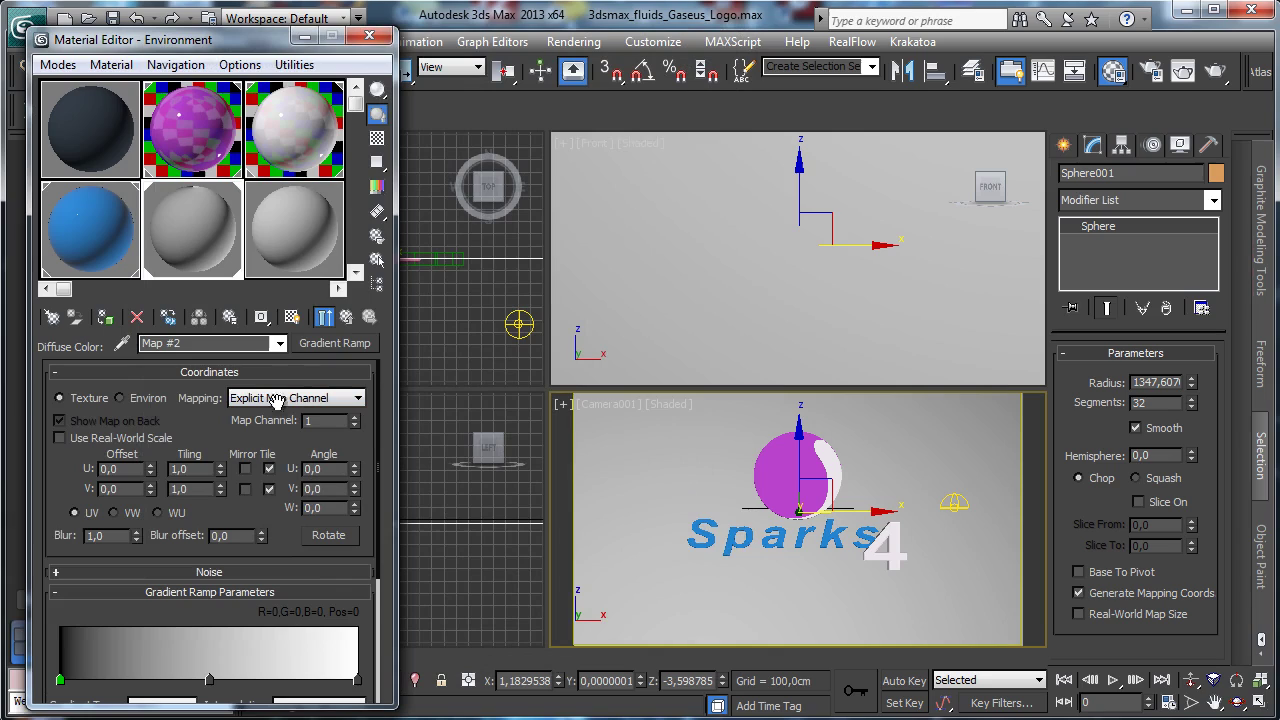
Show the gradient in the viewports, set Gradient Type to Radial, and edit the right-end stop.
click(292, 317)
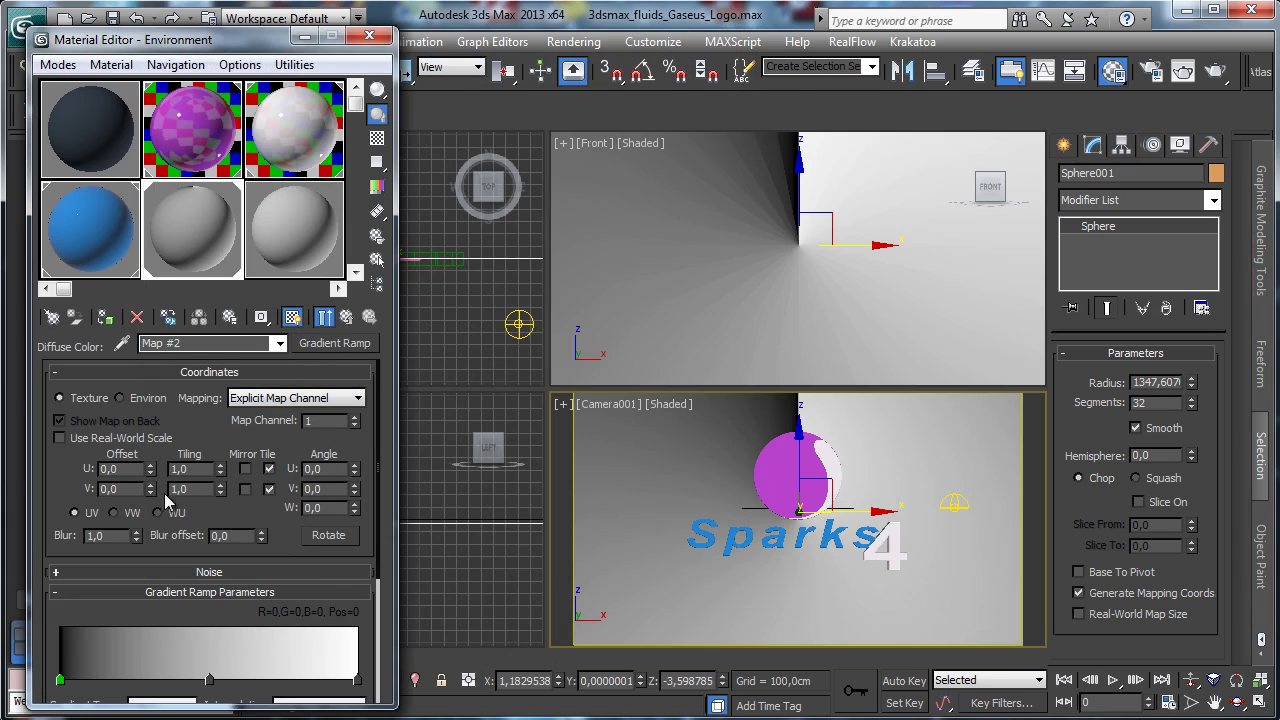
scroll(203, 427, down, 3)
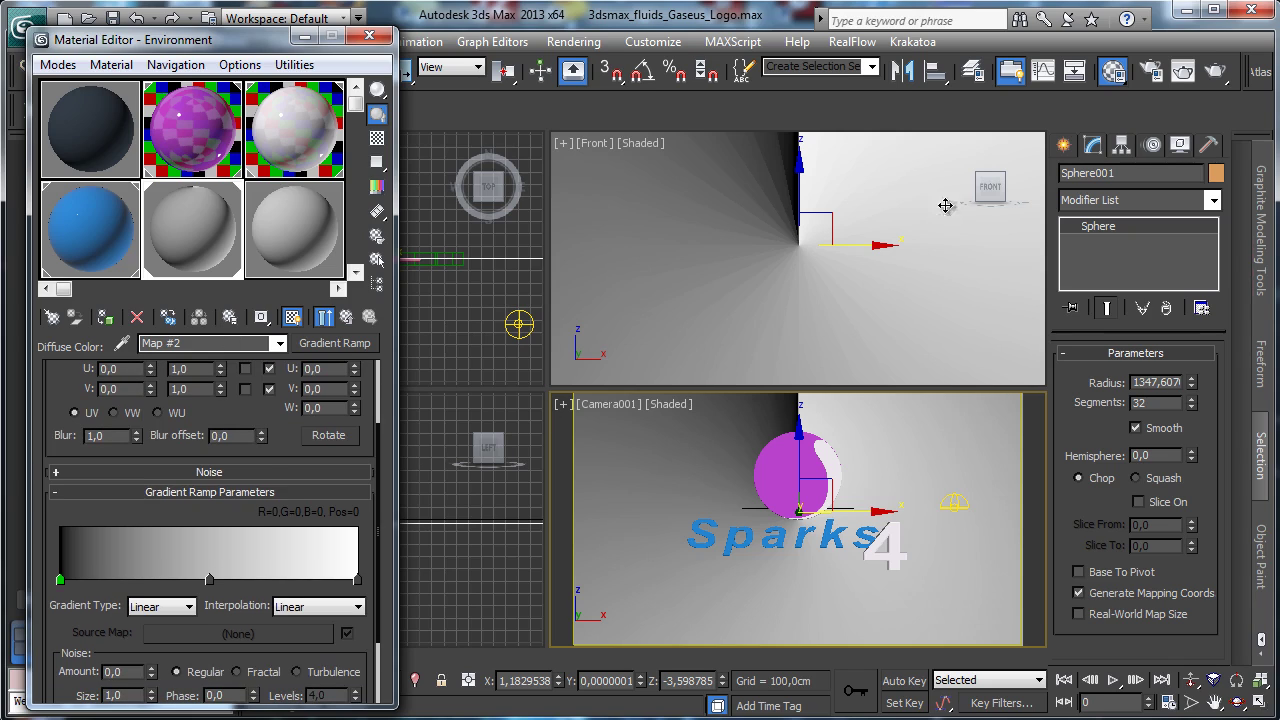
click(183, 608)
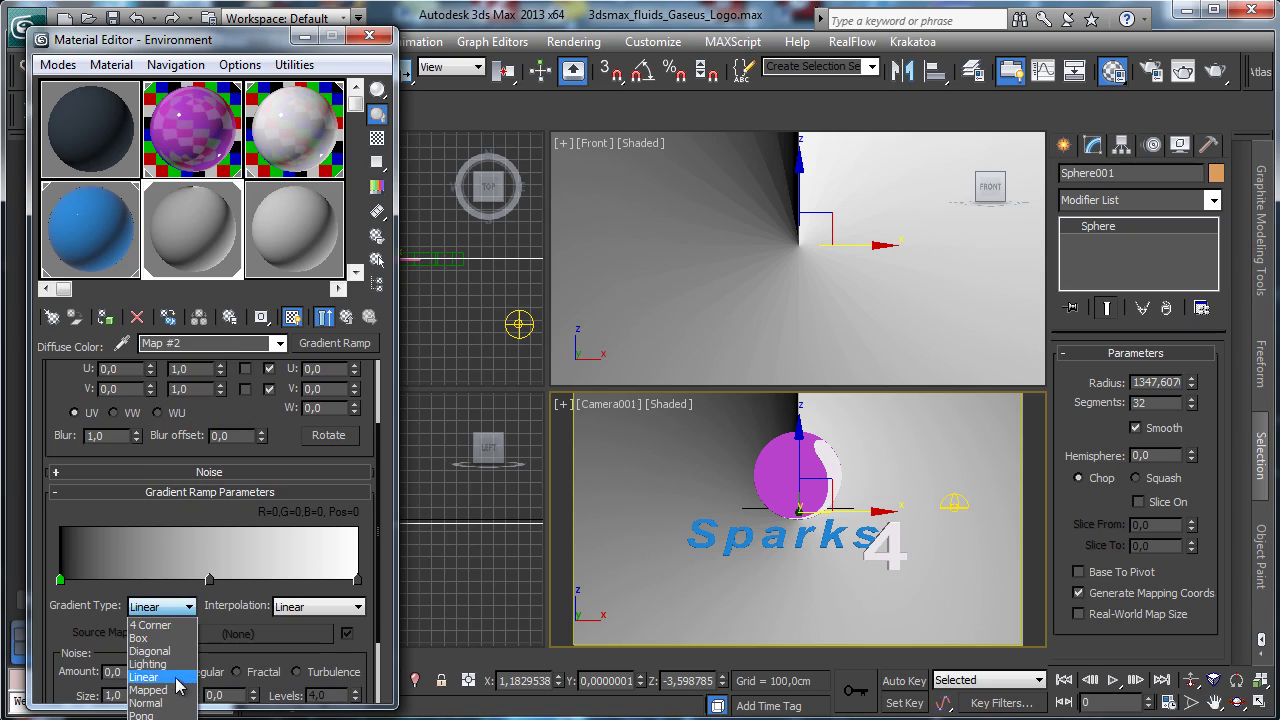
click(172, 714)
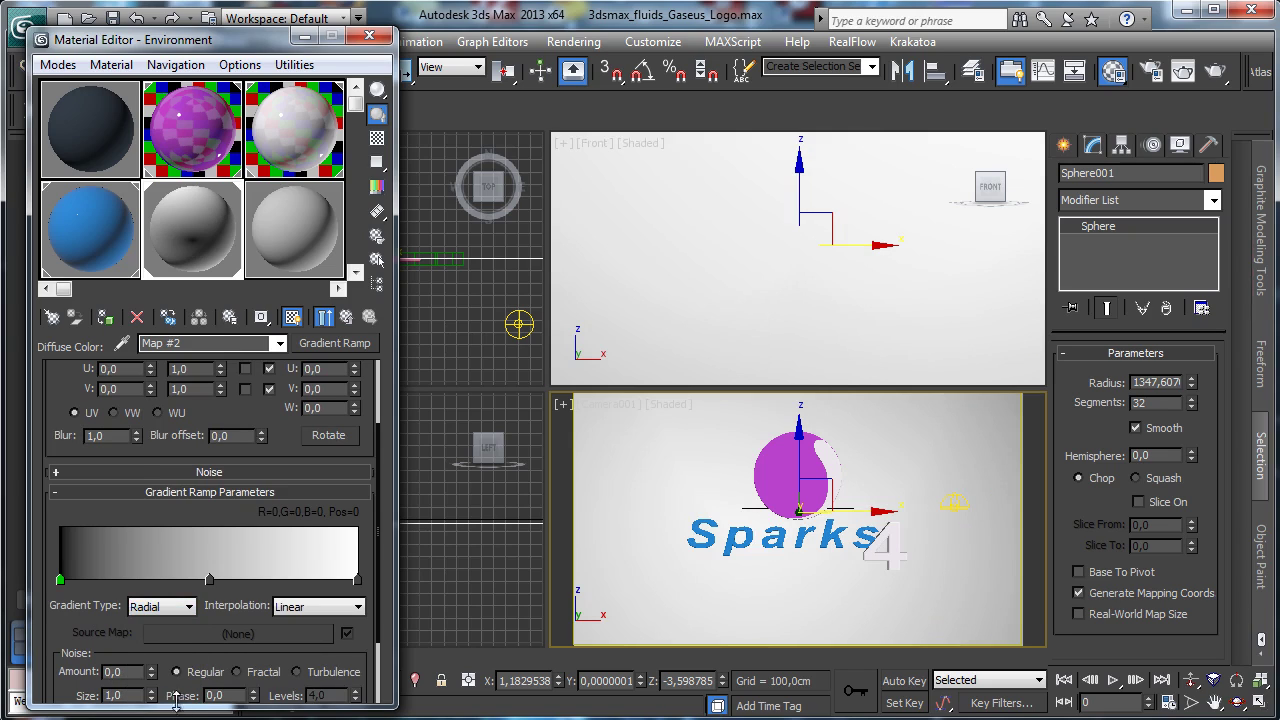
click(357, 581)
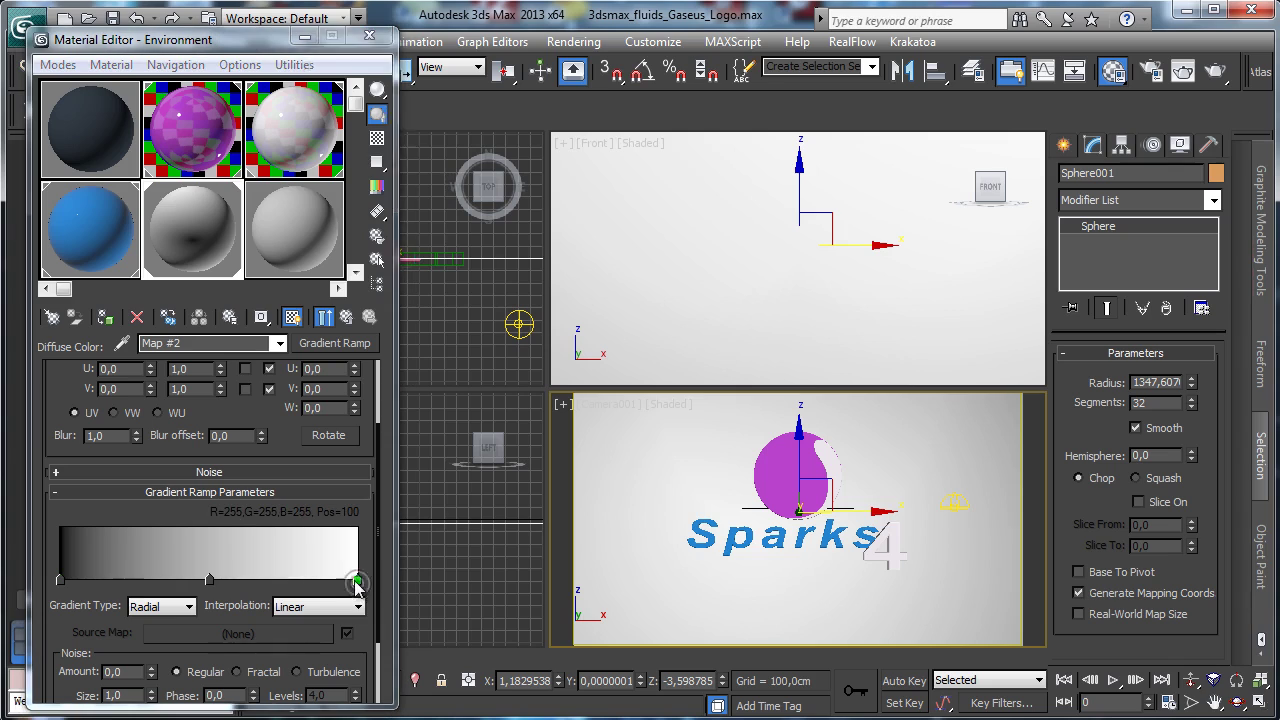
double_click(357, 581)
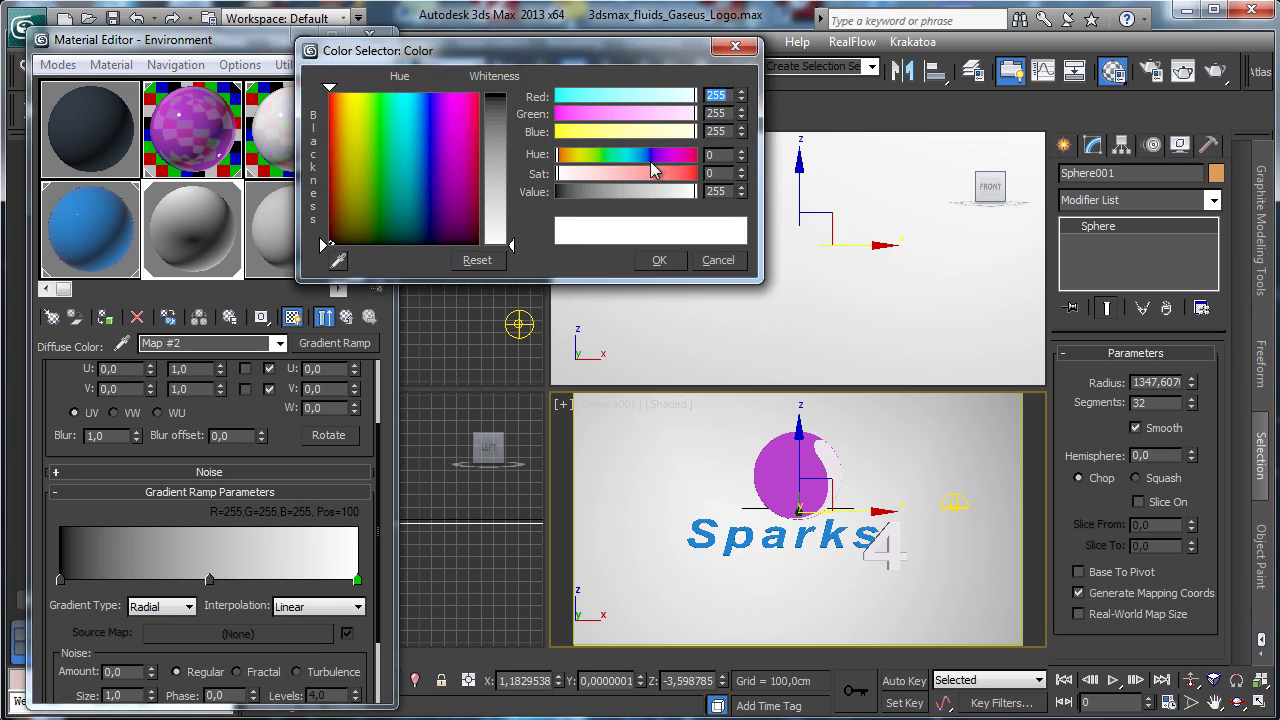
Colour the gradient's right stop pale green and its left stop dark teal.
click(605, 155)
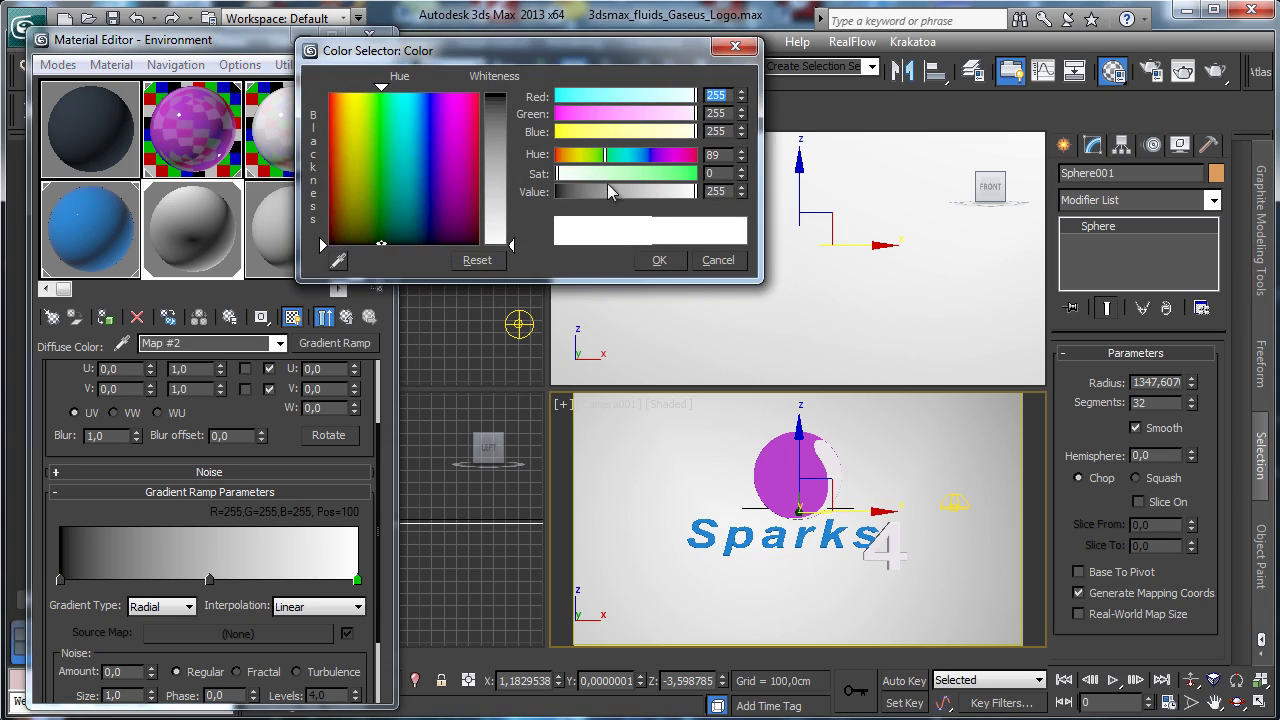
click(577, 174)
click(592, 175)
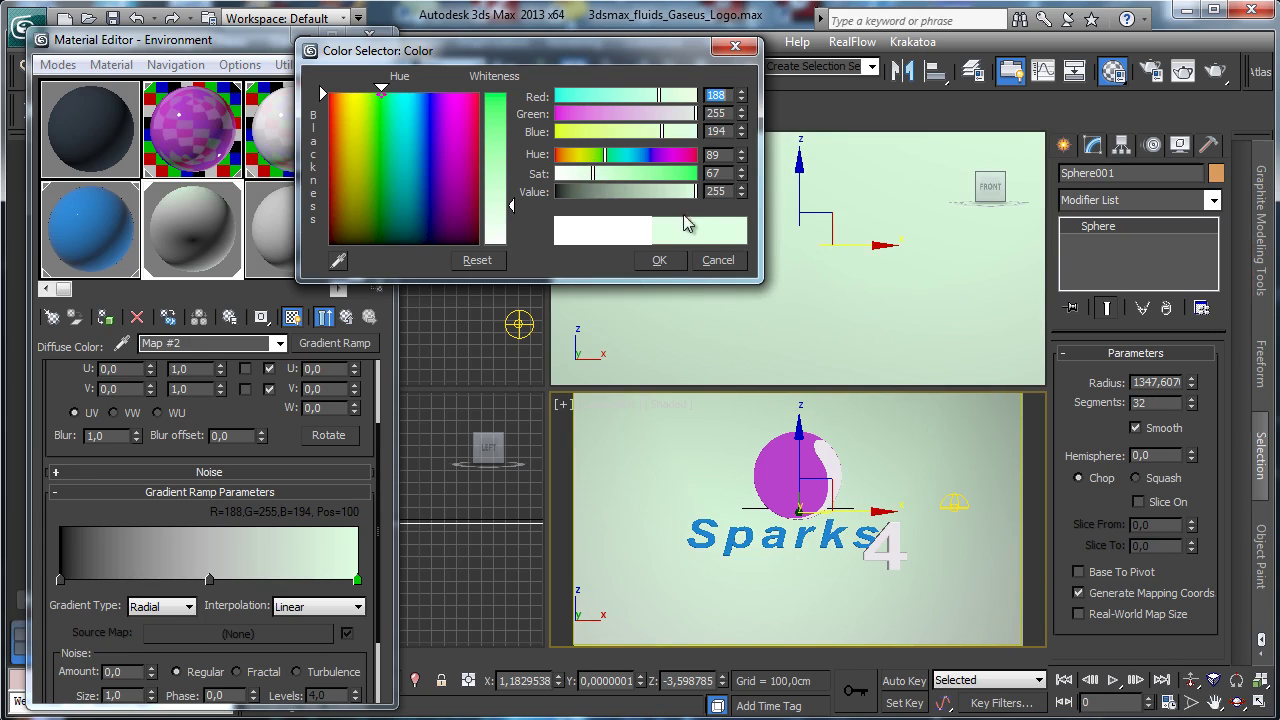
click(672, 262)
double_click(59, 580)
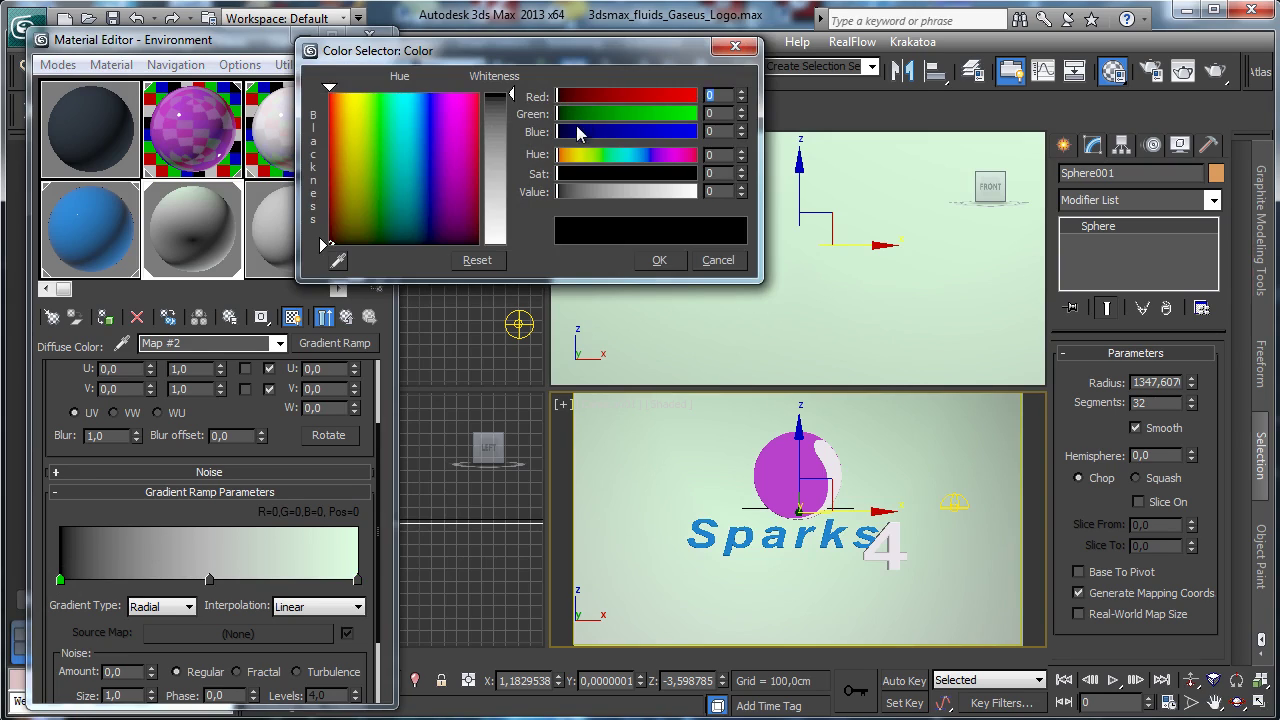
click(634, 157)
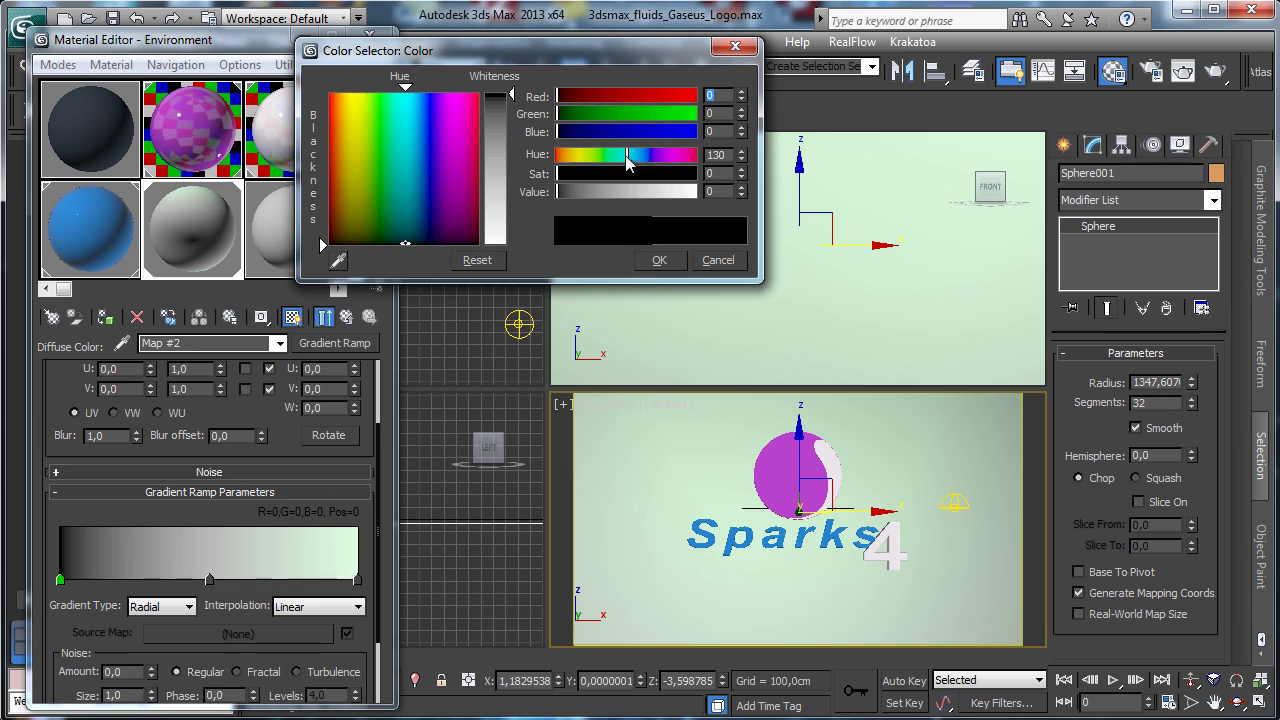
click(411, 210)
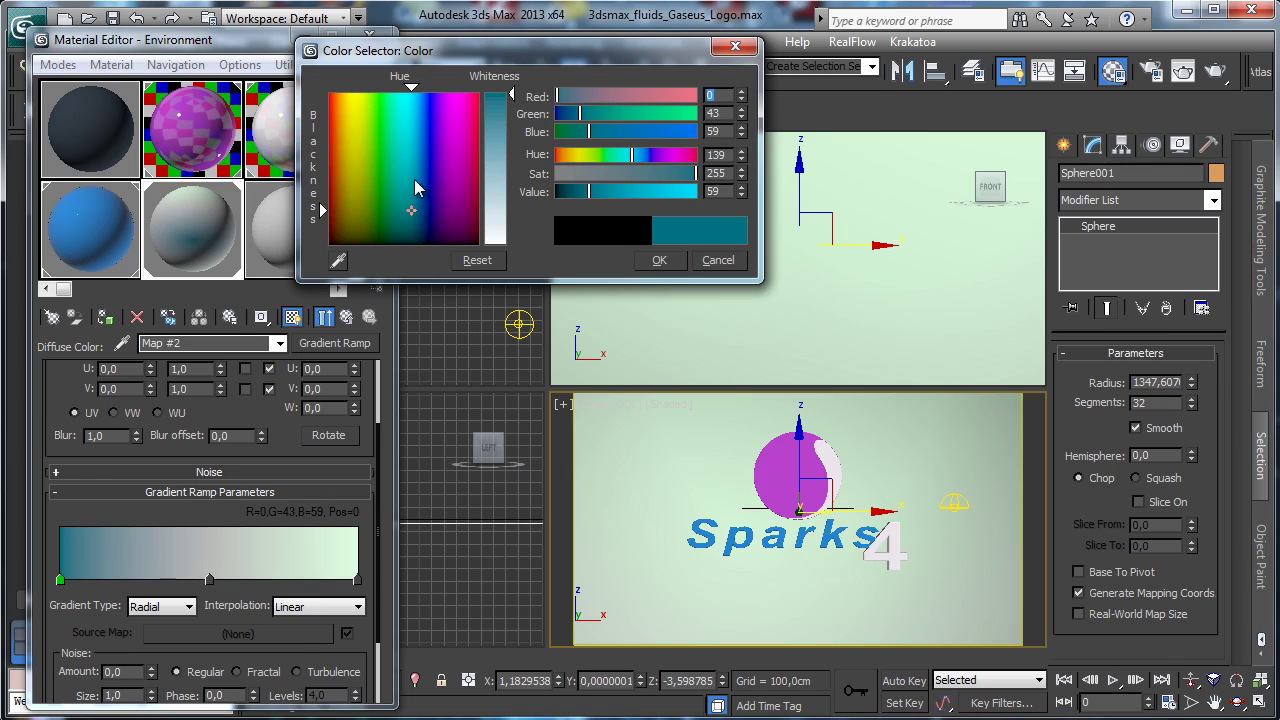
click(661, 261)
Add a blue middle stop, move it to position 69, and test-render the camera view.
double_click(209, 579)
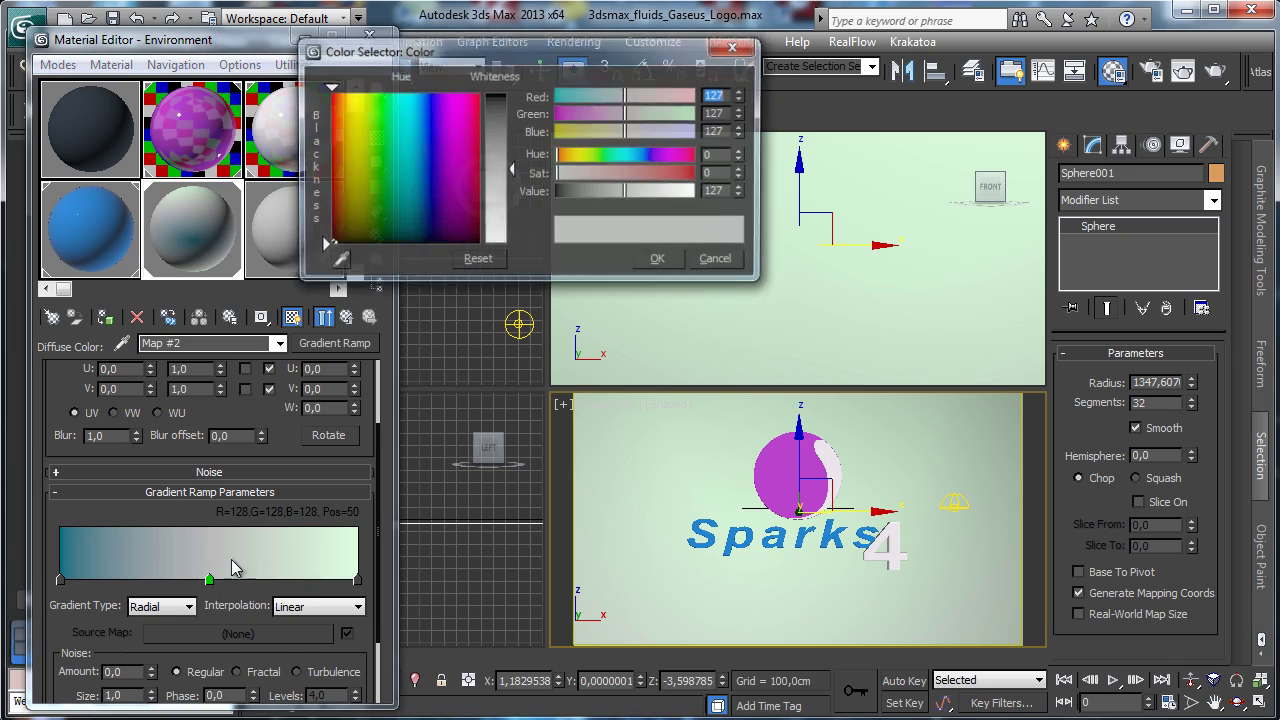
click(415, 177)
drag(511, 169, 505, 98)
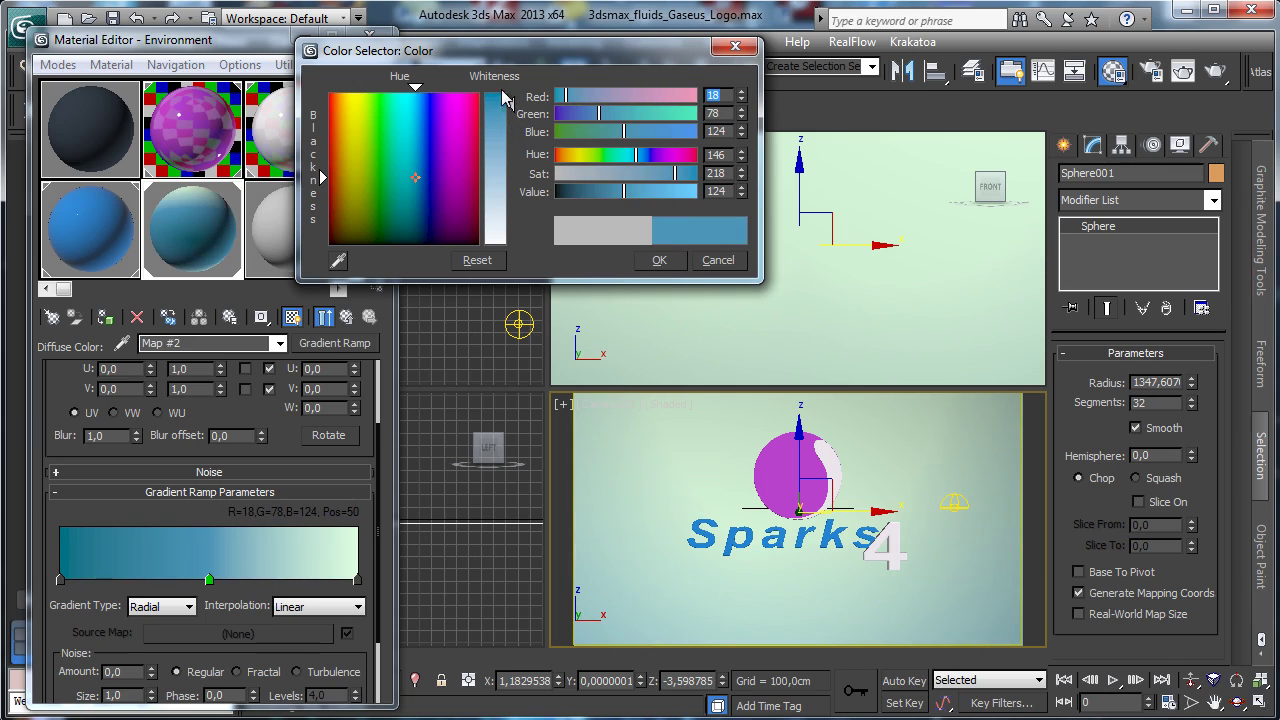
click(659, 261)
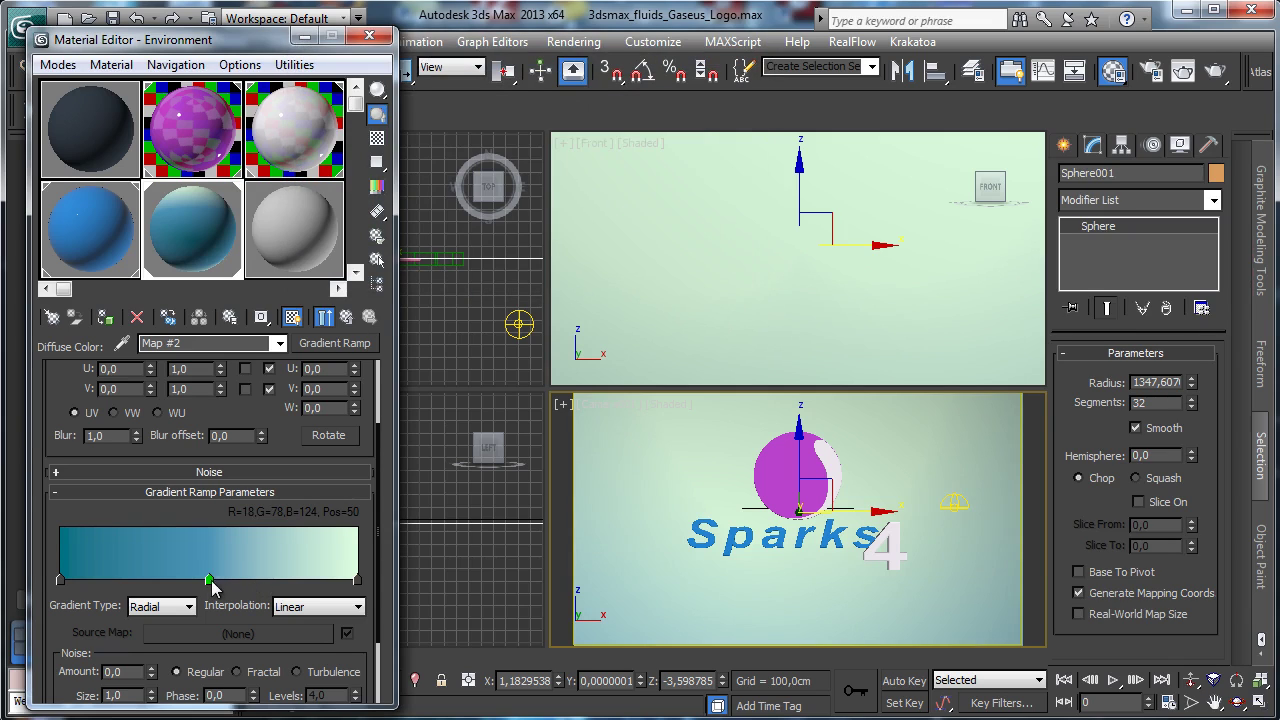
drag(211, 587, 263, 583)
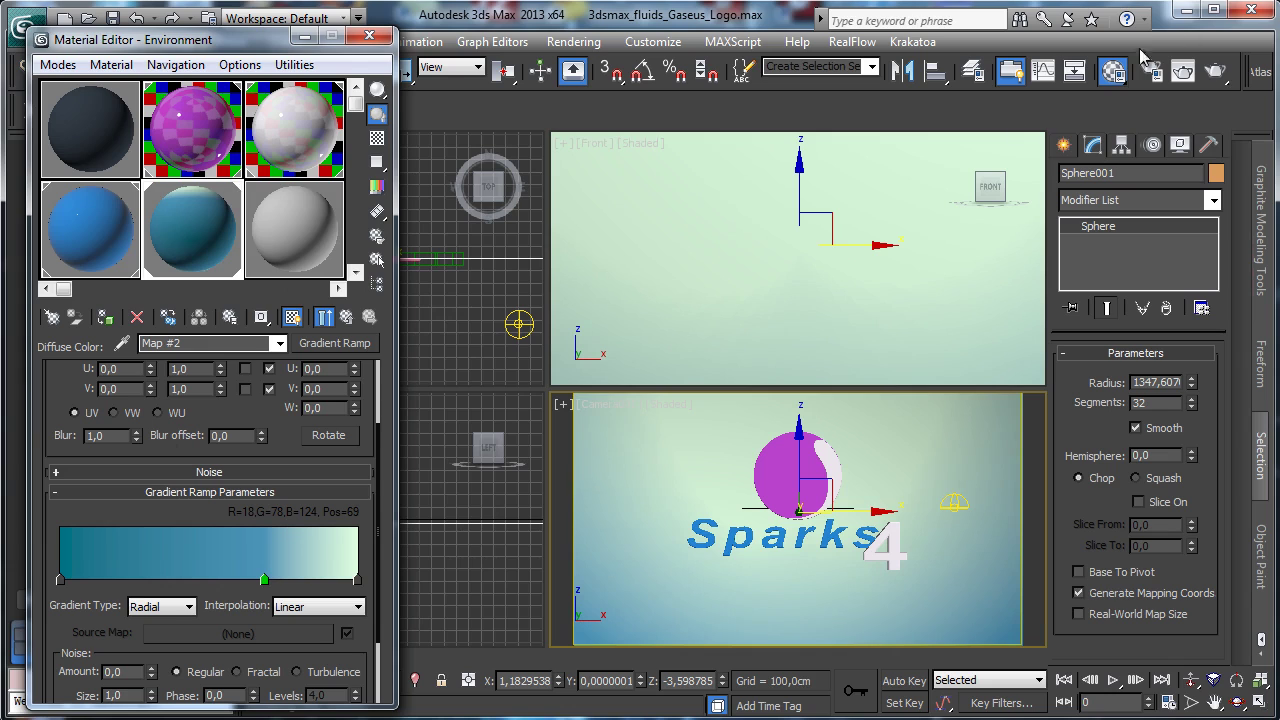
click(1215, 70)
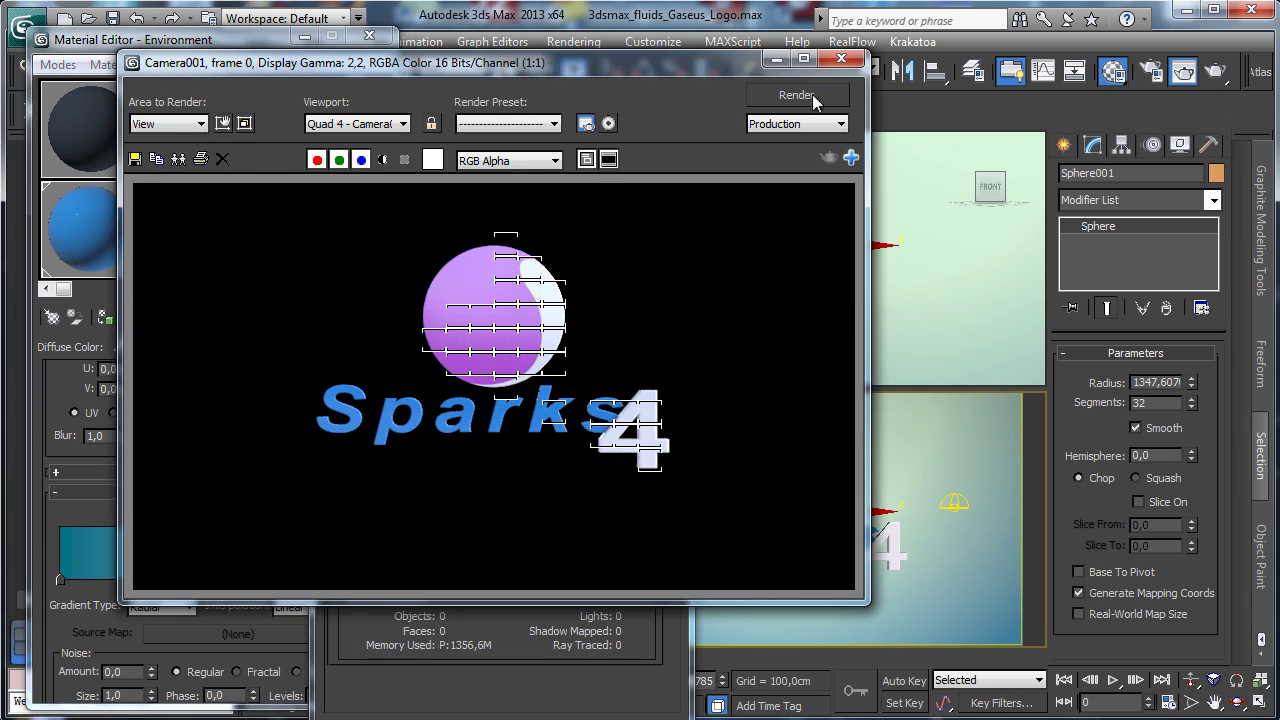
Make the Environment material fully self-illuminated, re-render, and select the Sparks text logo.
click(776, 60)
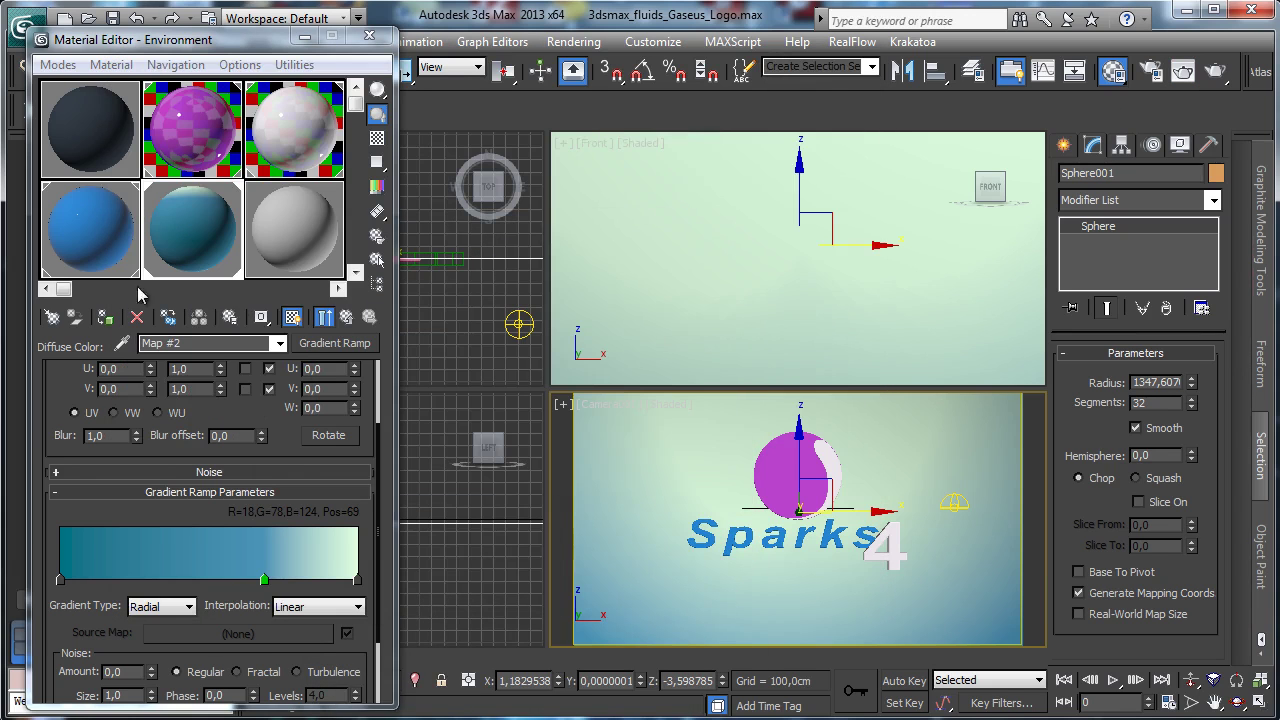
click(332, 344)
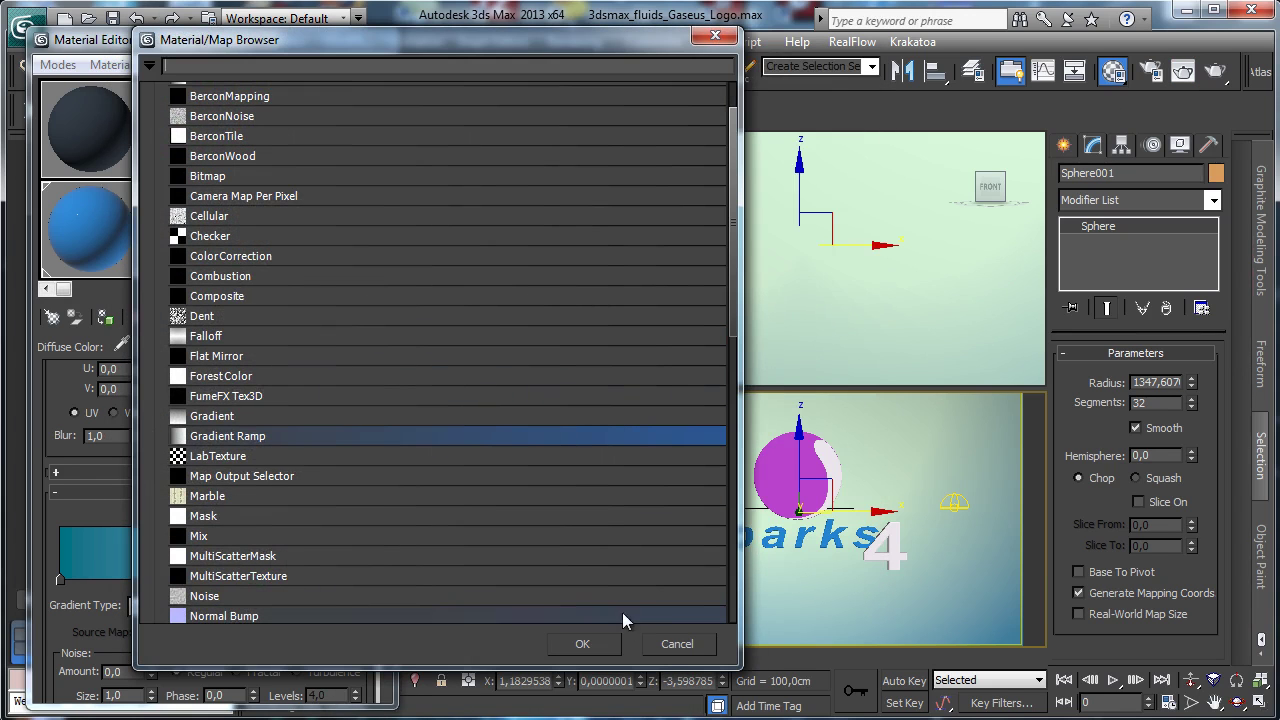
click(670, 643)
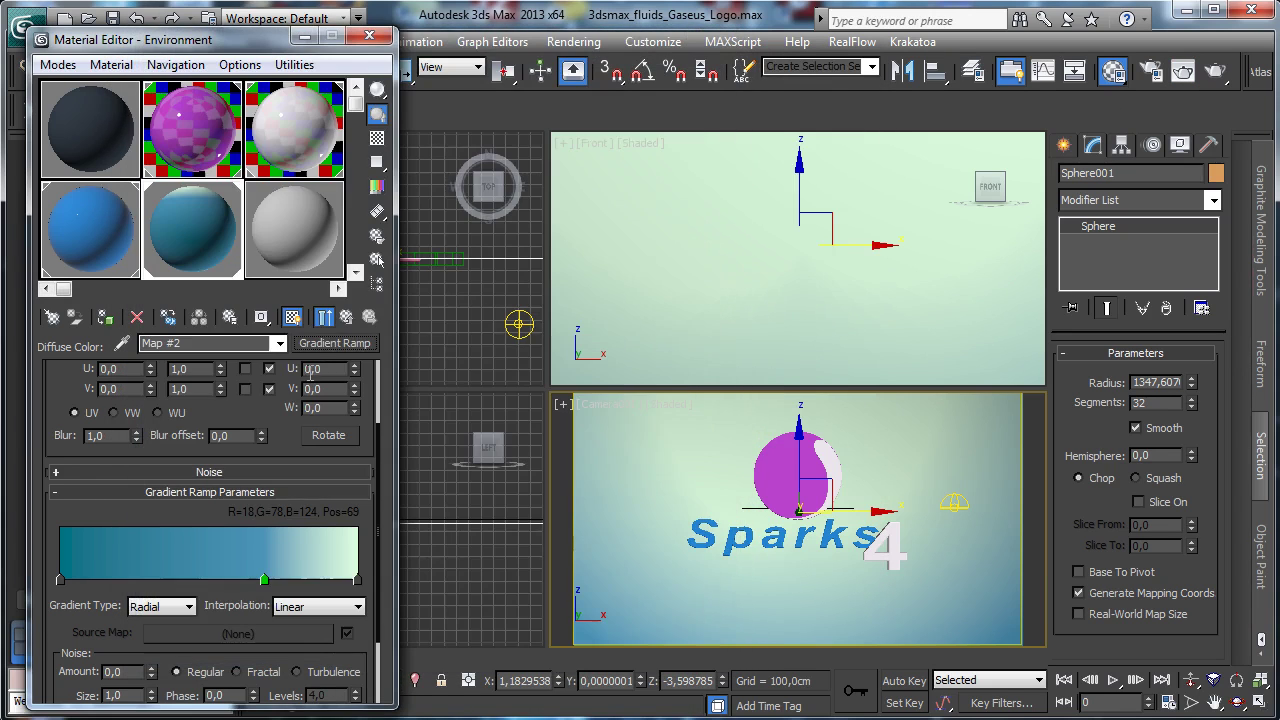
click(347, 317)
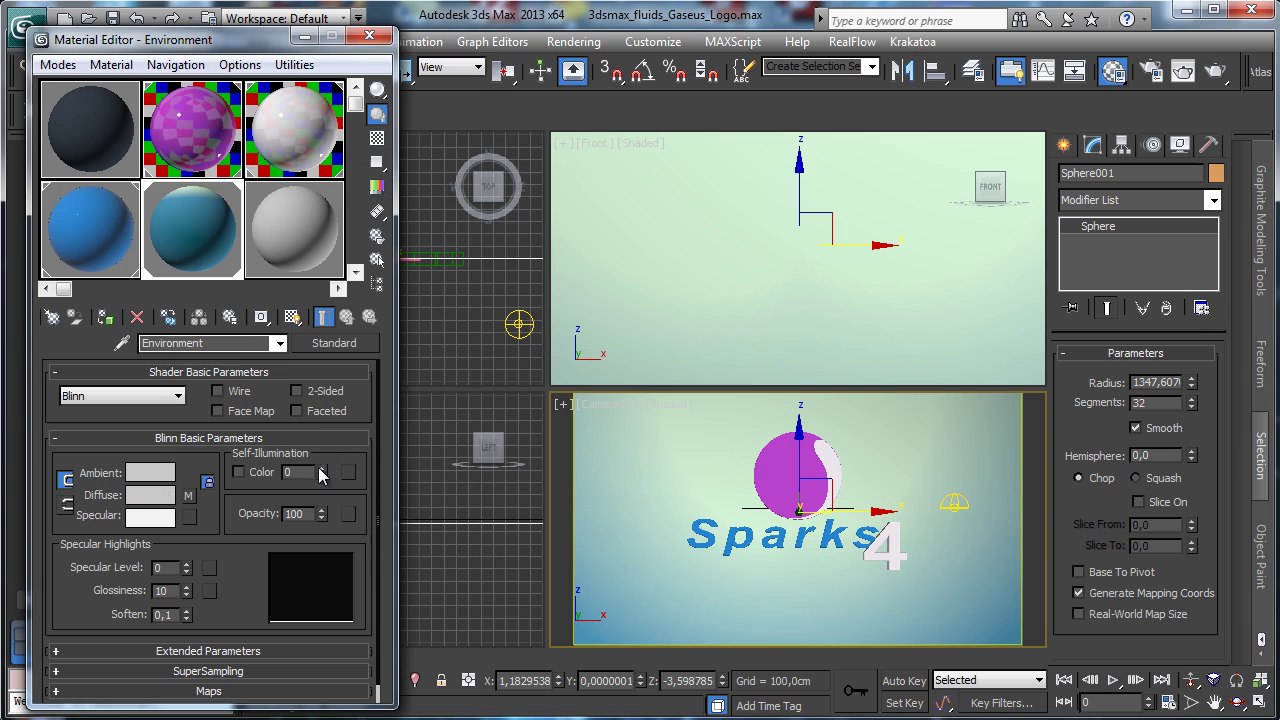
drag(322, 476, 322, 466)
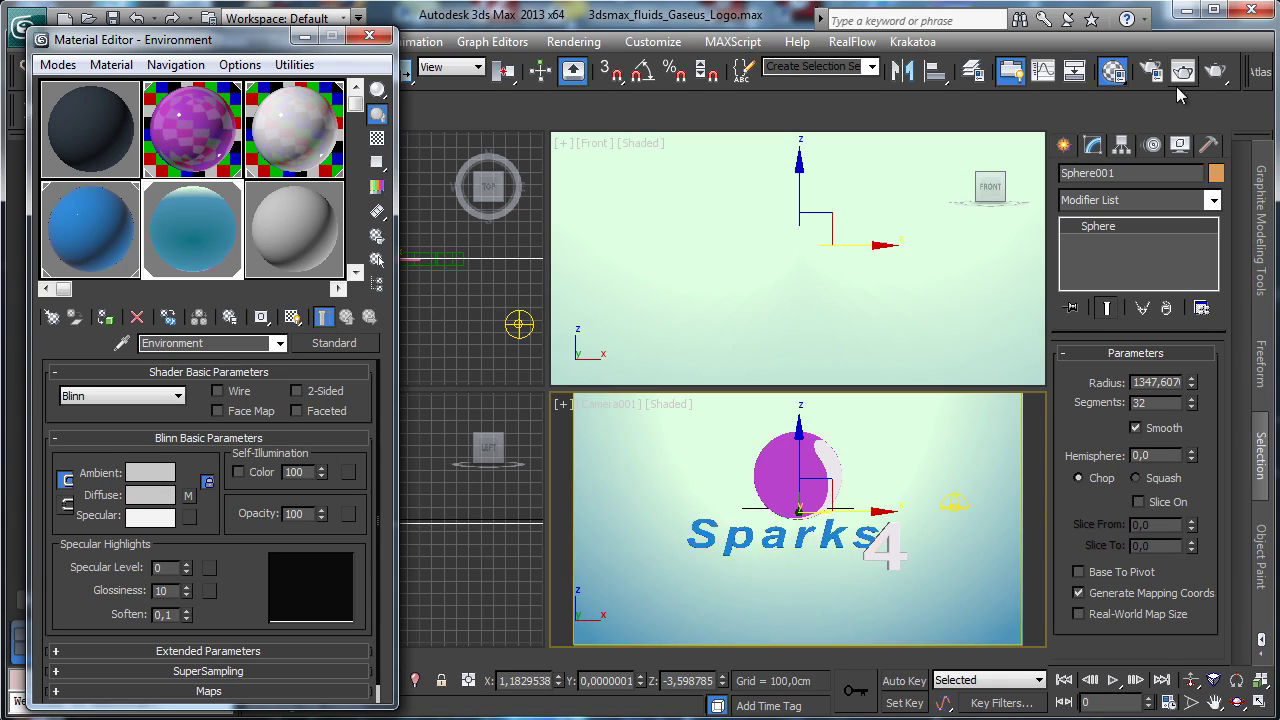
click(1183, 72)
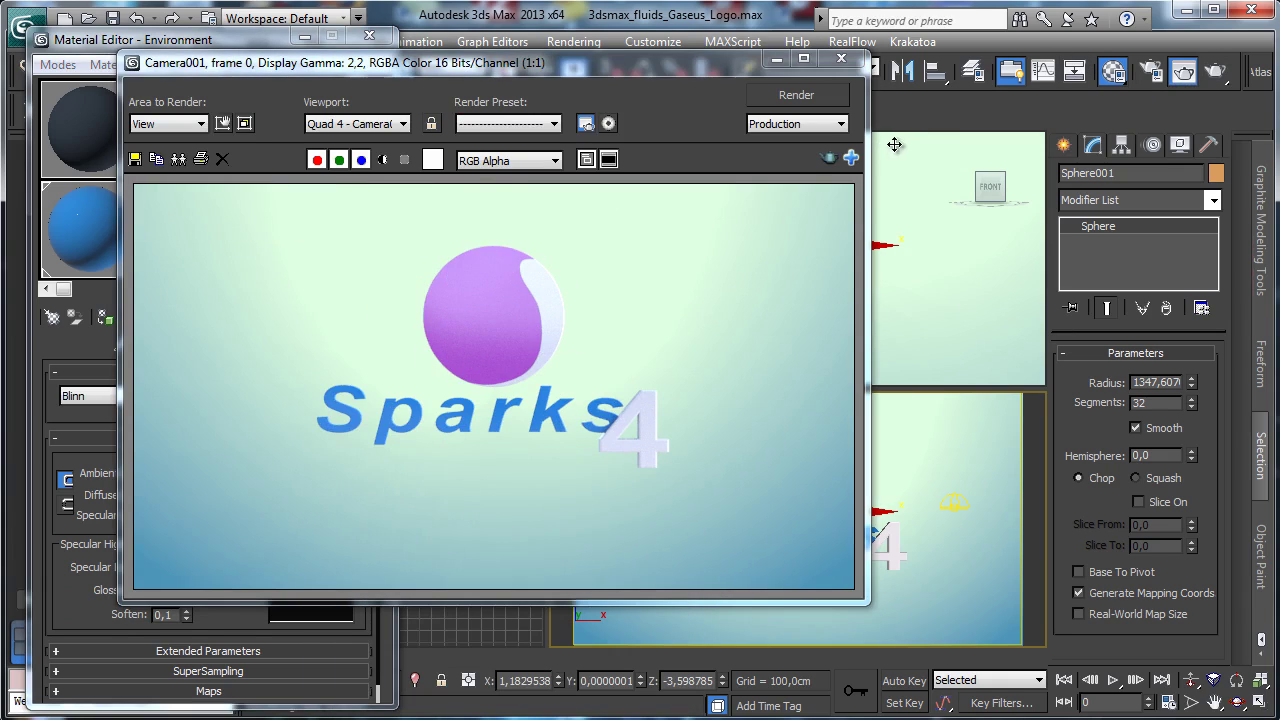
click(776, 60)
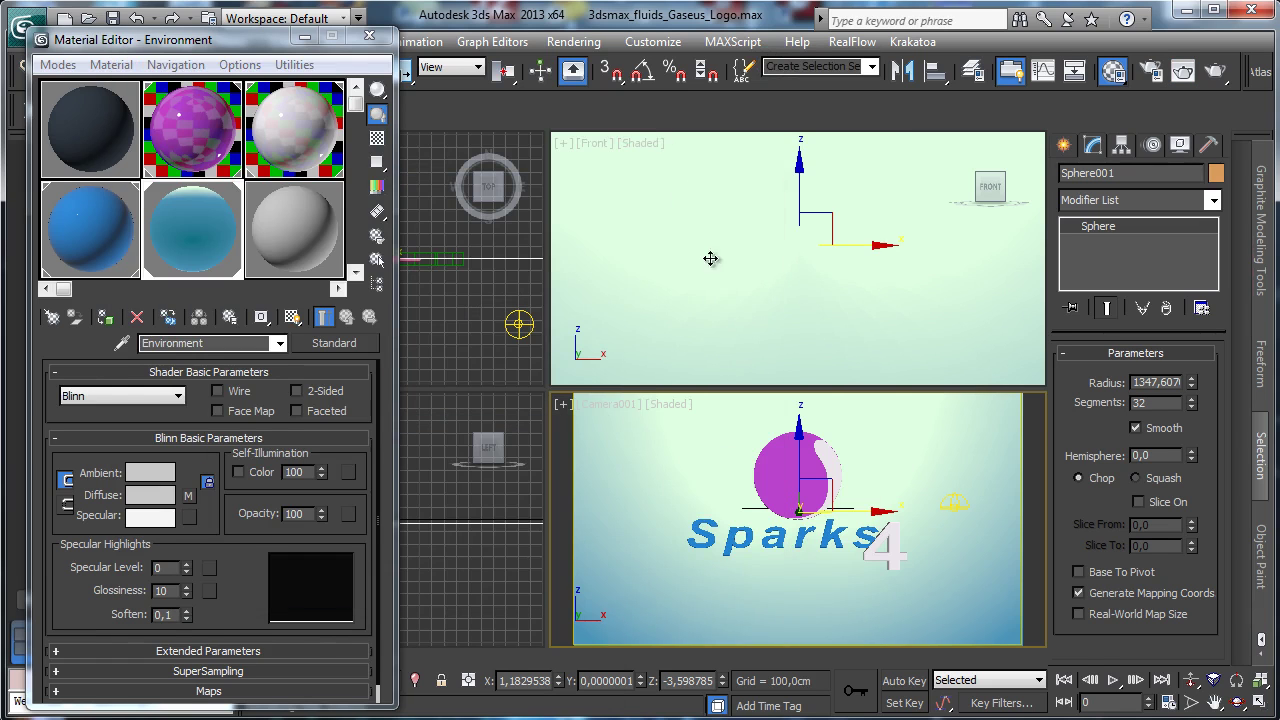
click(734, 536)
Give the Text material a black diffuse and refraction IOR 3, then test-render.
click(78, 228)
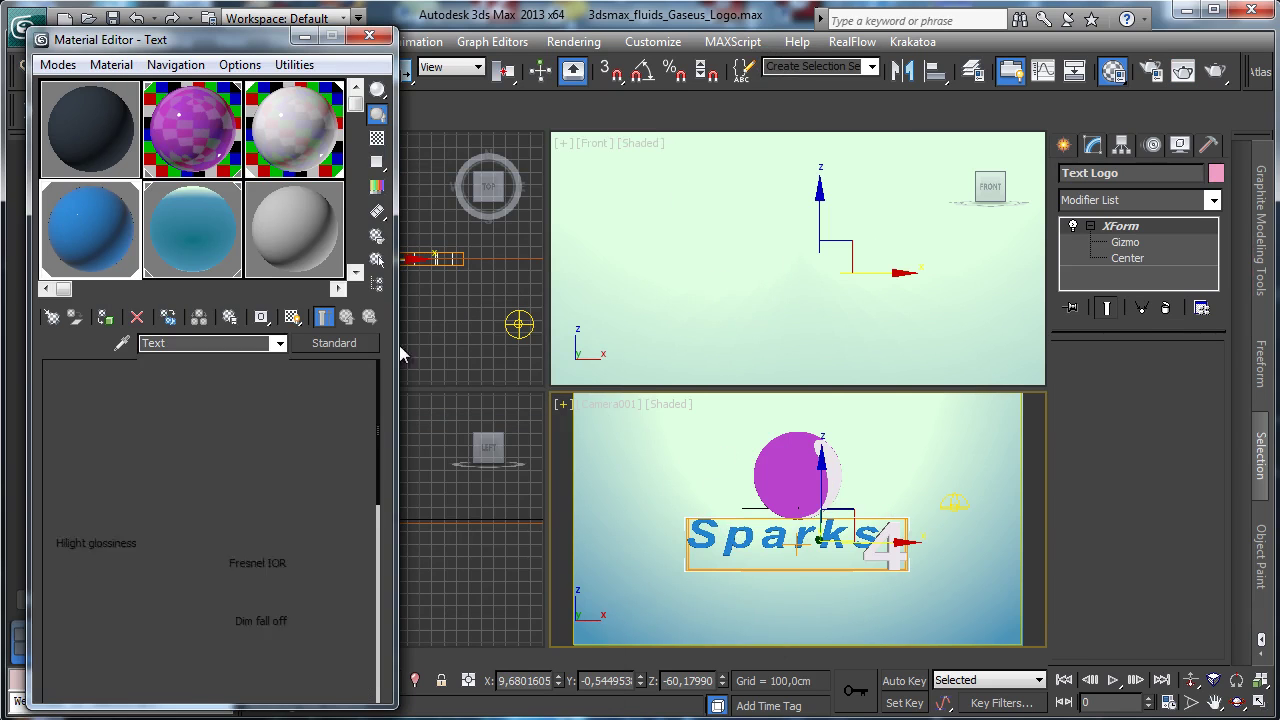
click(165, 476)
drag(495, 95, 495, 240)
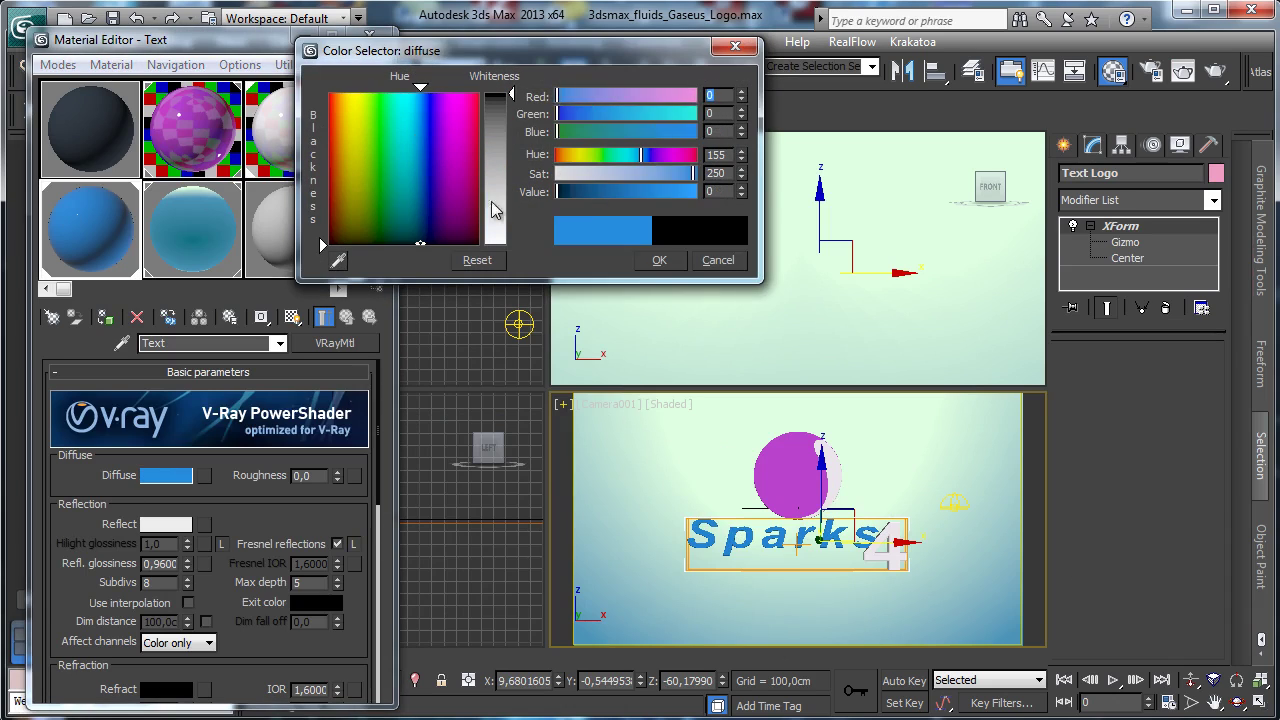
click(658, 258)
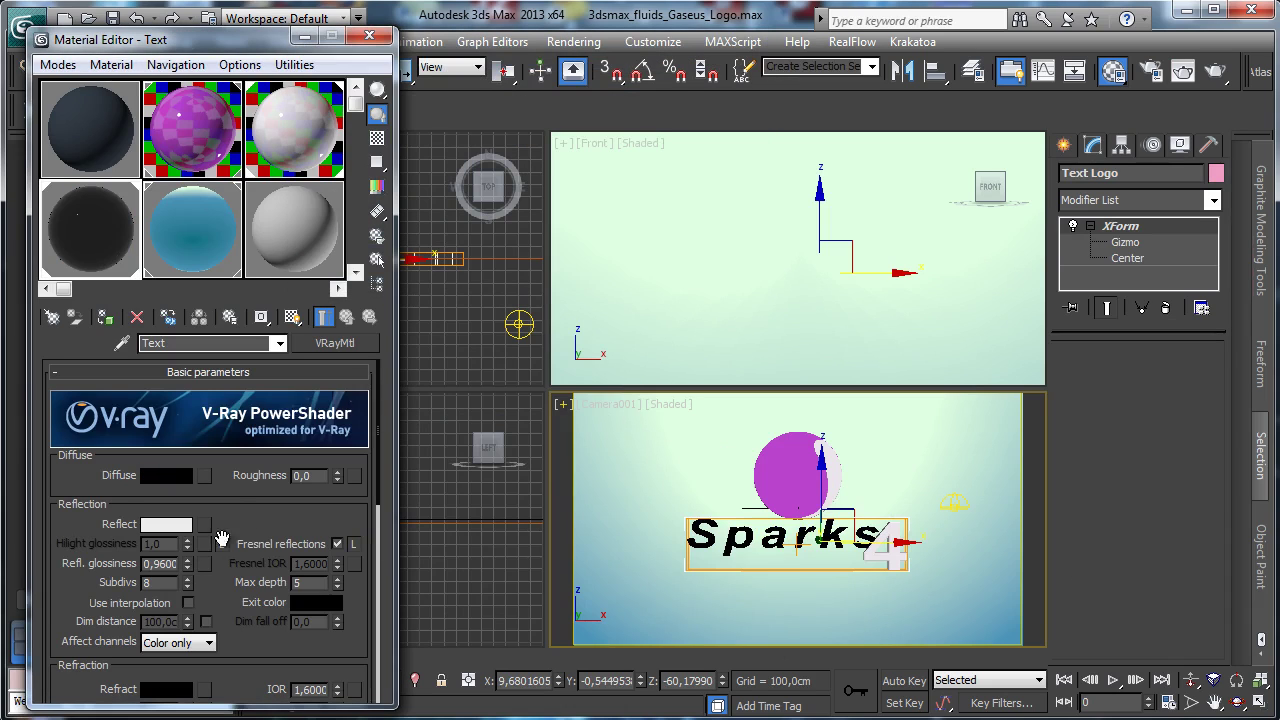
drag(316, 656, 316, 598)
click(311, 632)
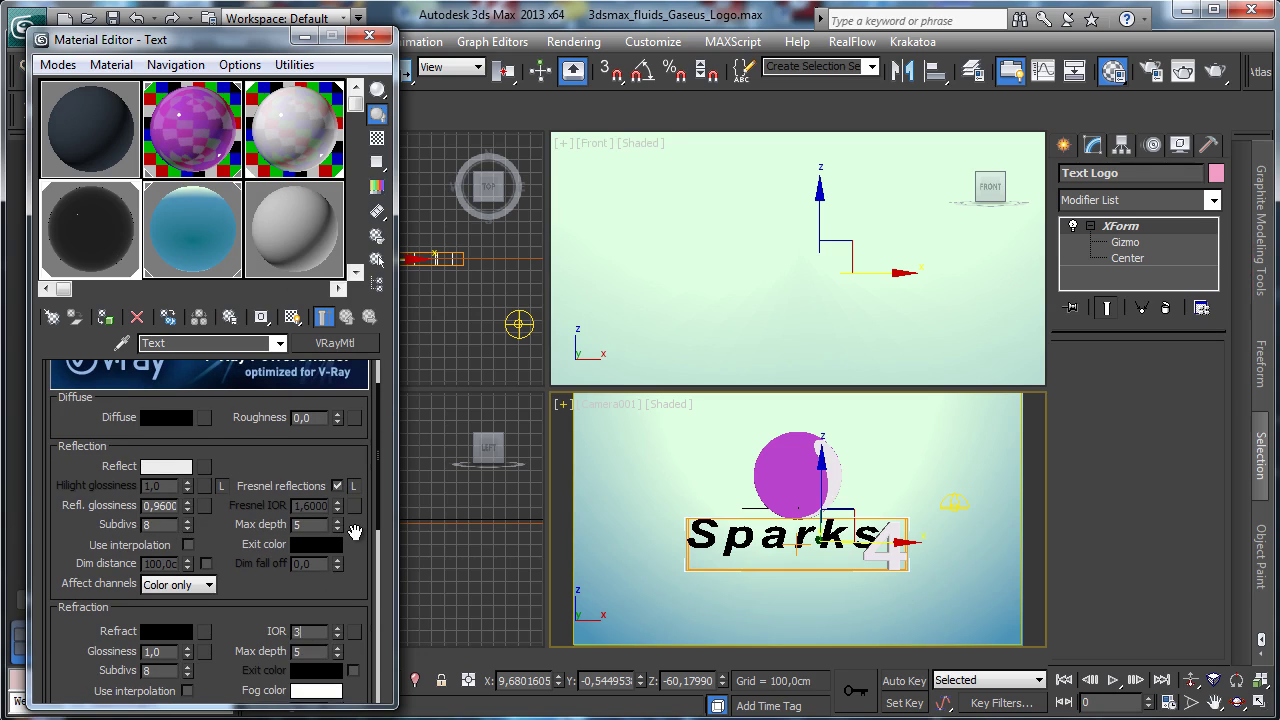
text(3)
key(Return)
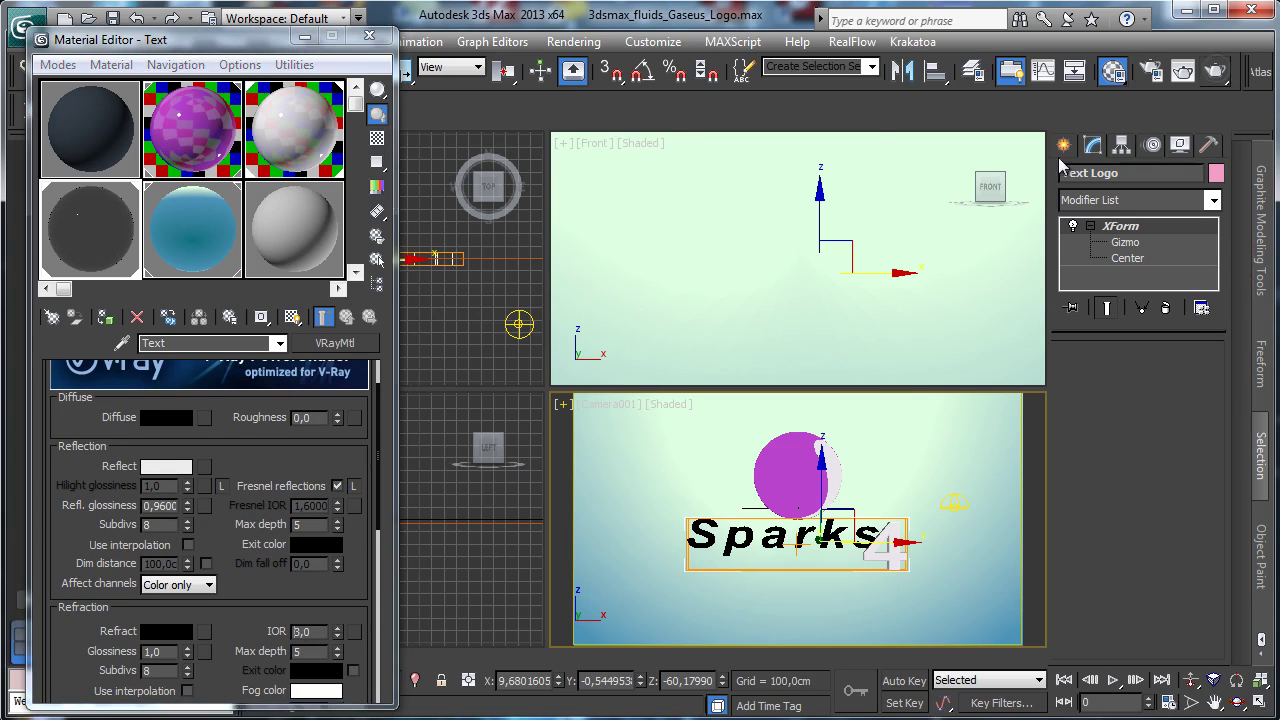
key(shift+q)
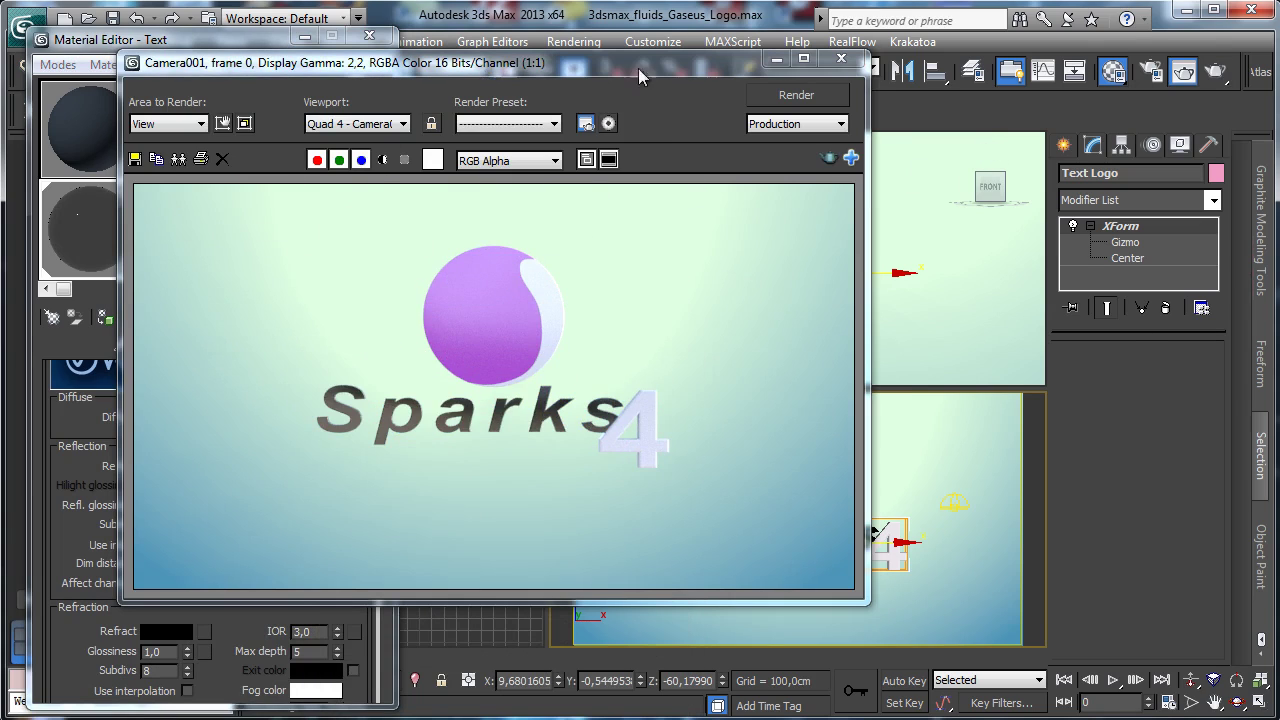
Reset the Text material's refraction IOR to 1,6, re-render, and close the Material Editor.
drag(638, 68, 904, 63)
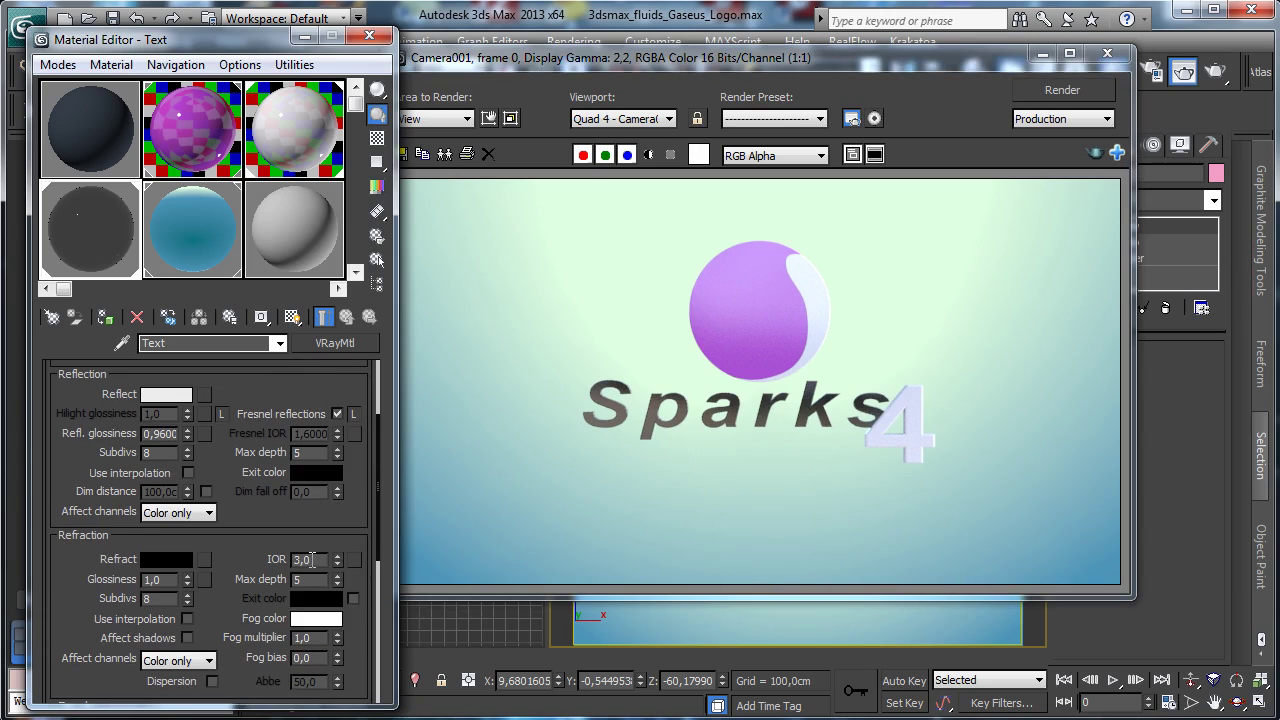
double_click(310, 560)
text(1,6)
key(Return)
click(1062, 90)
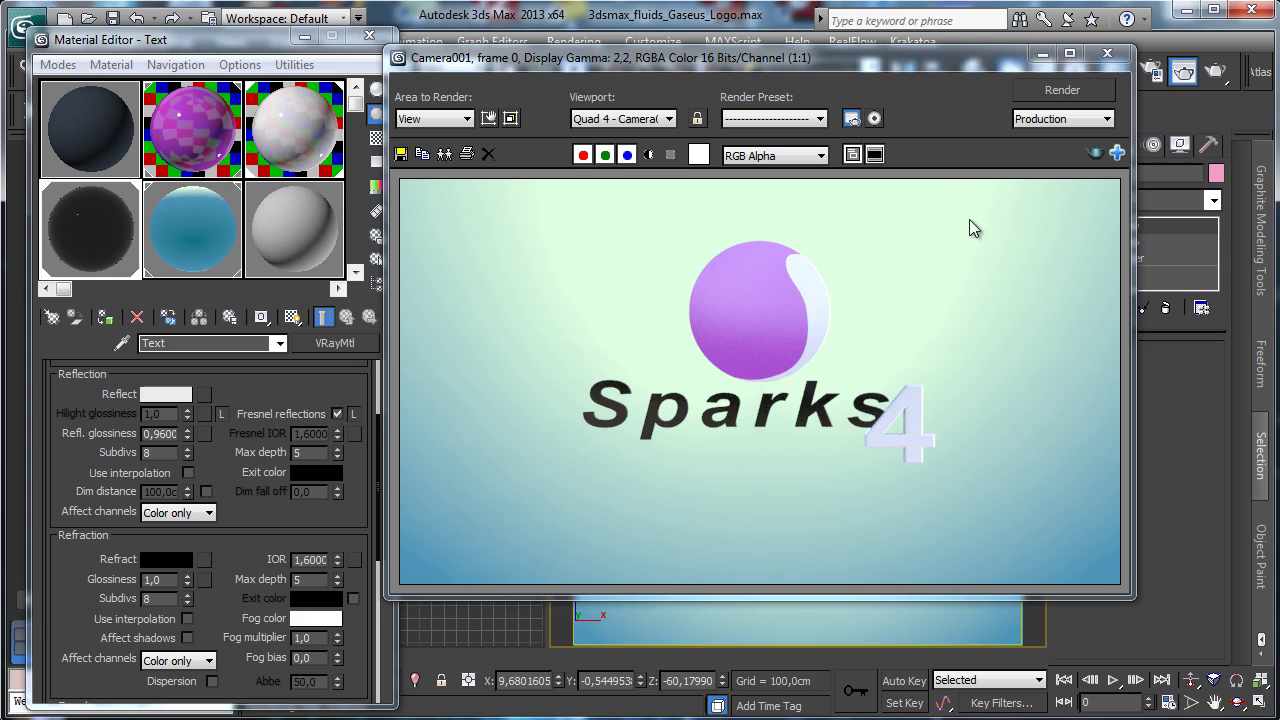
click(369, 35)
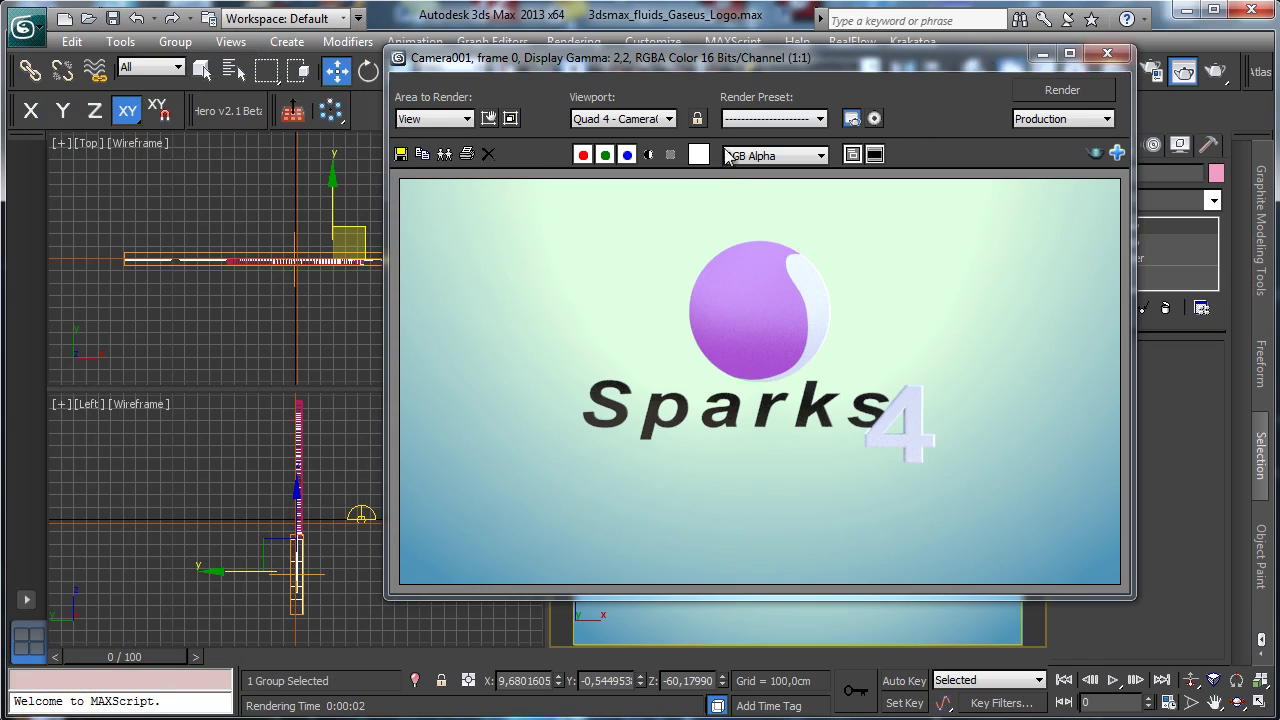
drag(903, 61, 578, 118)
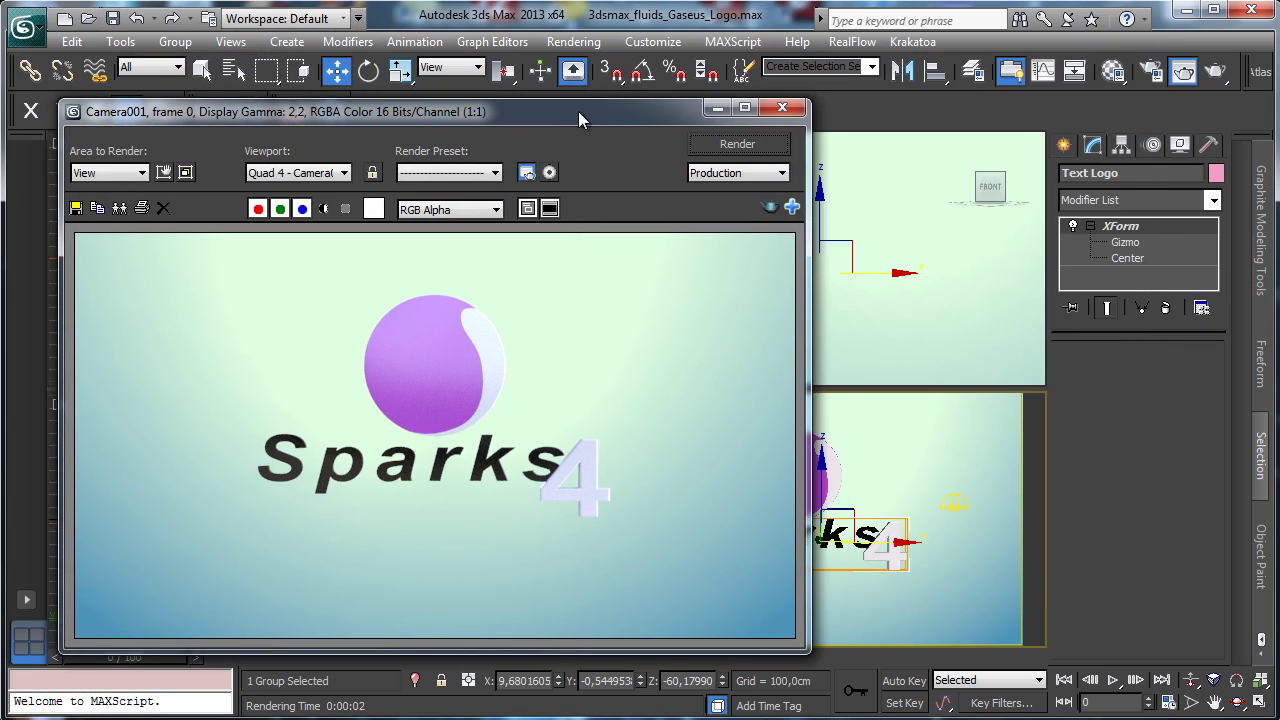
Set the output size to 1280x720 and render at the new resolution.
click(782, 107)
click(1150, 70)
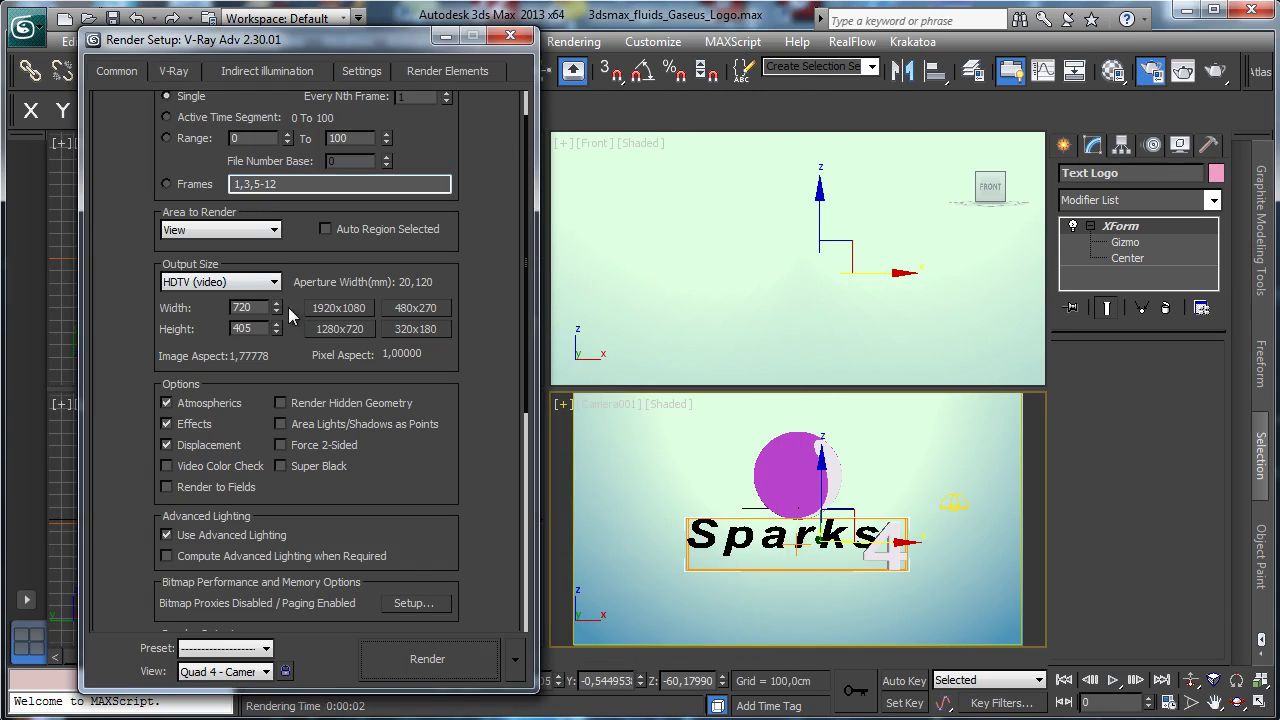
click(340, 328)
click(428, 658)
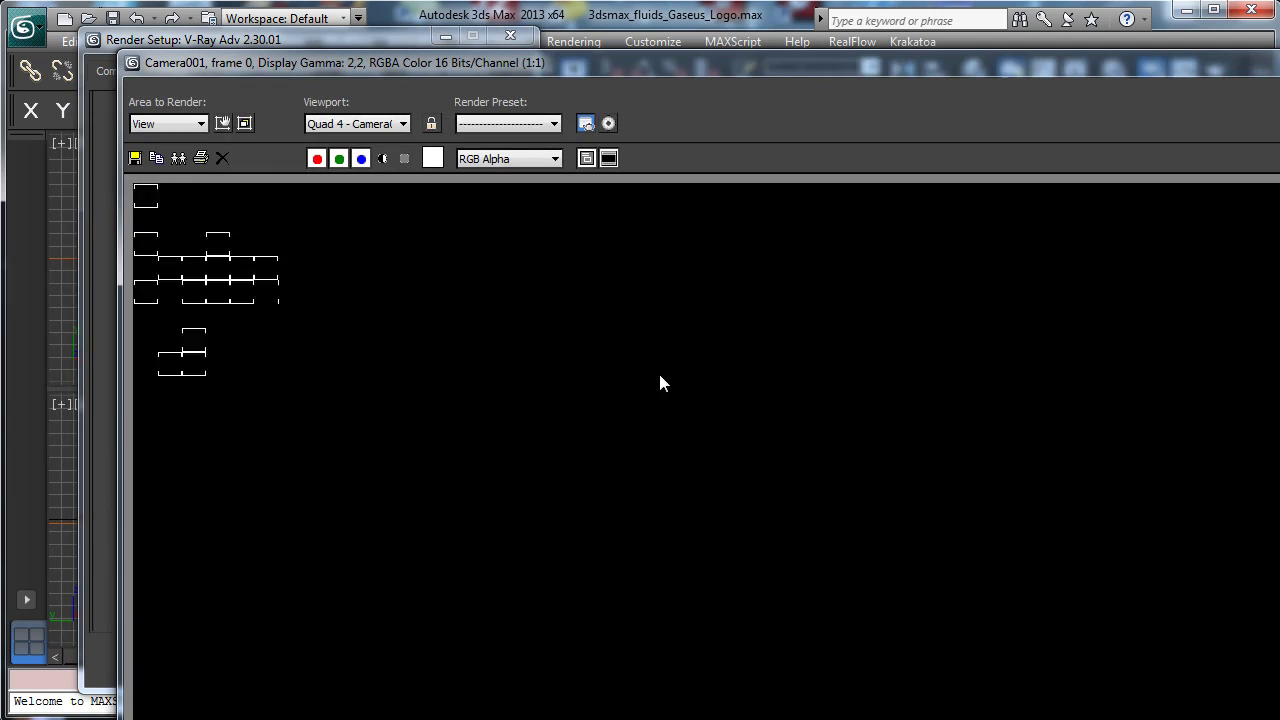
double_click(383, 62)
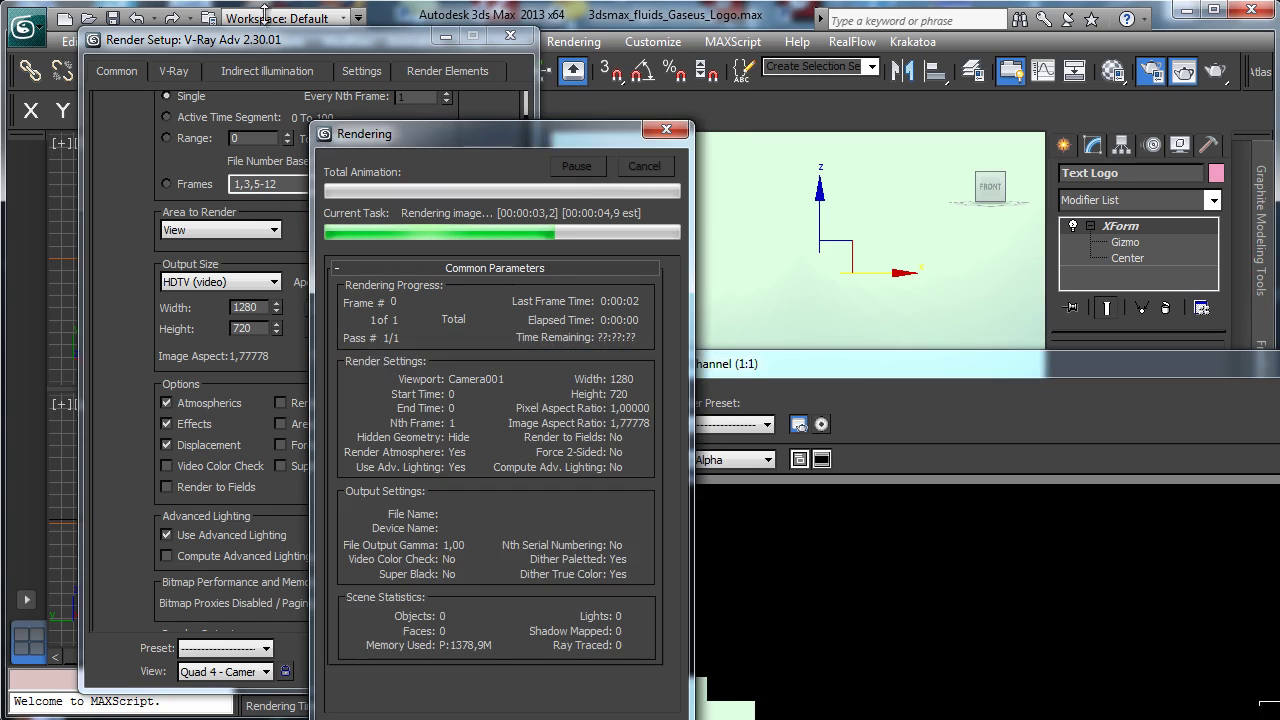
Choose the Mitchell-Netravali antialiasing filter and raise Adaptive DMC Max subdivs to 10.
click(271, 43)
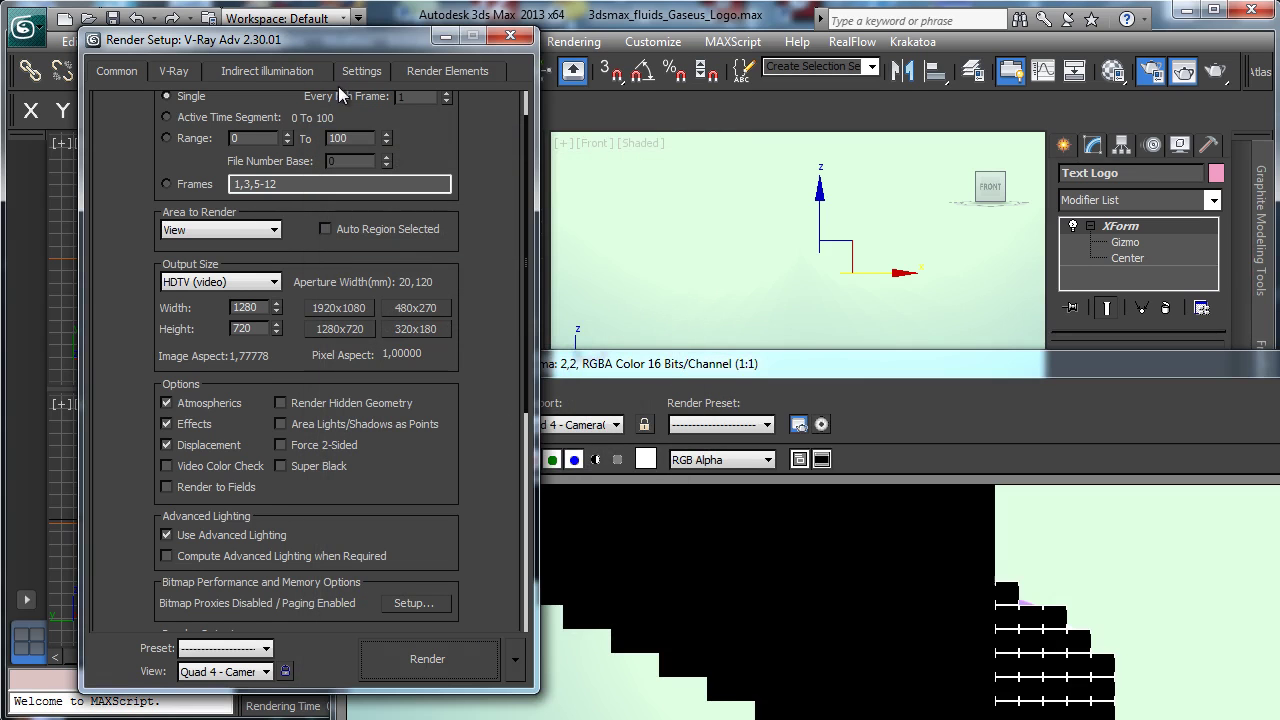
click(185, 73)
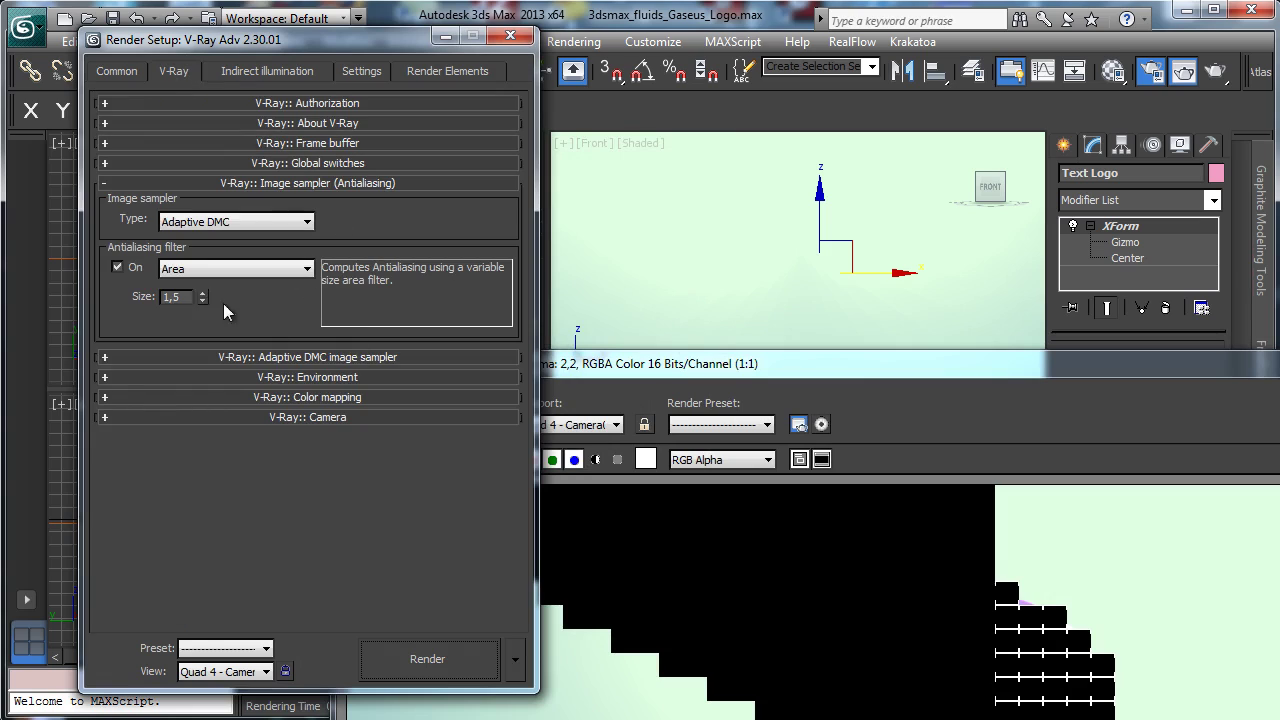
click(201, 269)
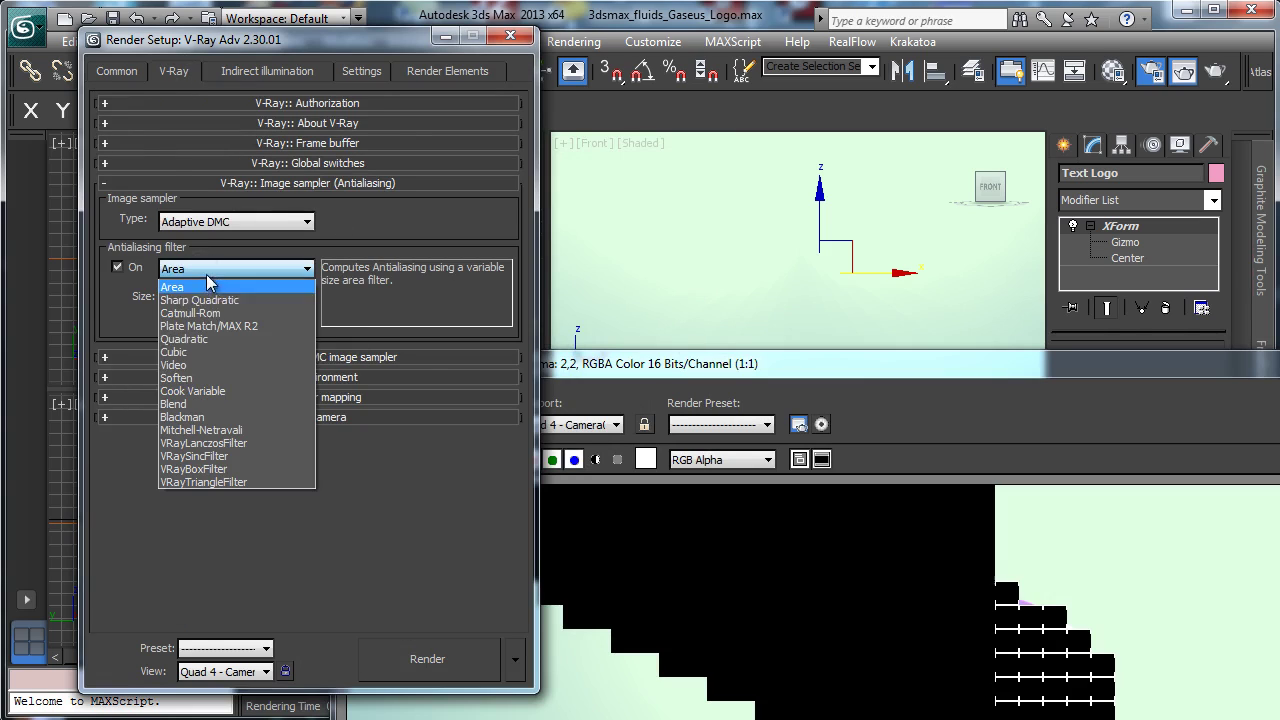
click(213, 432)
click(272, 357)
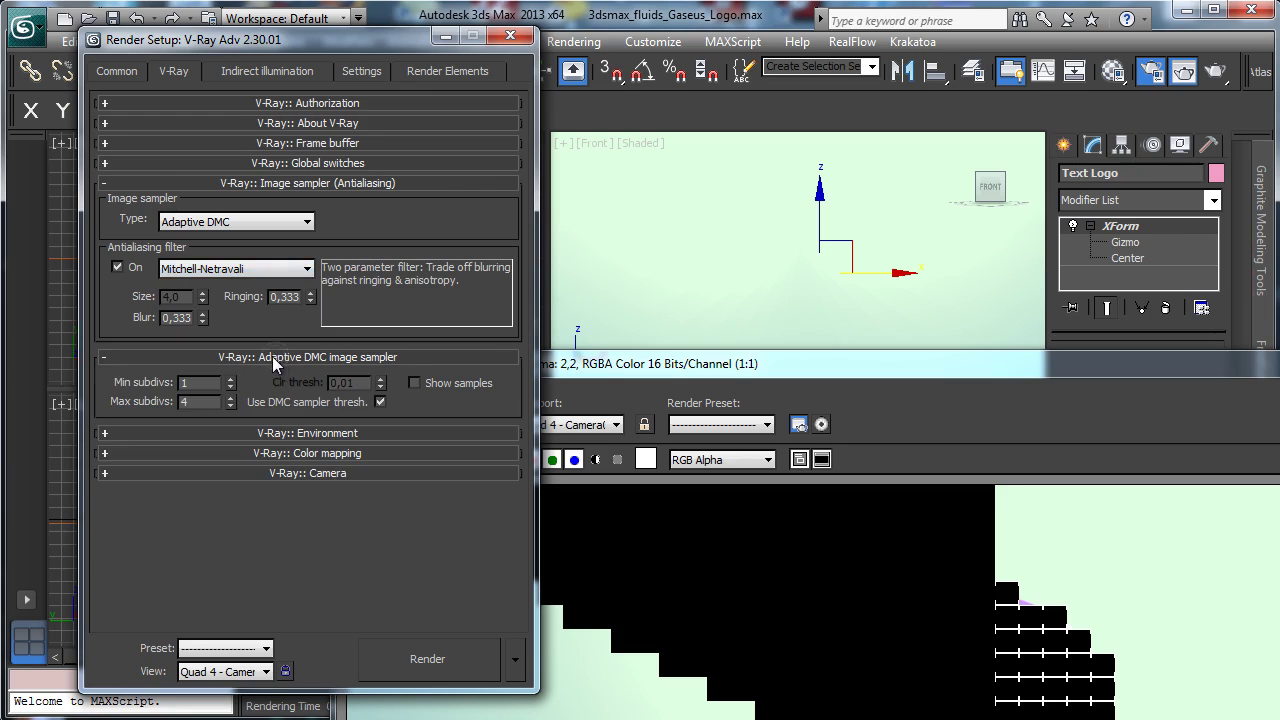
click(230, 397)
click(230, 397)
click(230, 397)
click(230, 397)
click(230, 397)
click(230, 397)
Set DMC Sampler Min samples to 32 and Global subdivs multiplier to 2,0.
click(225, 70)
click(368, 71)
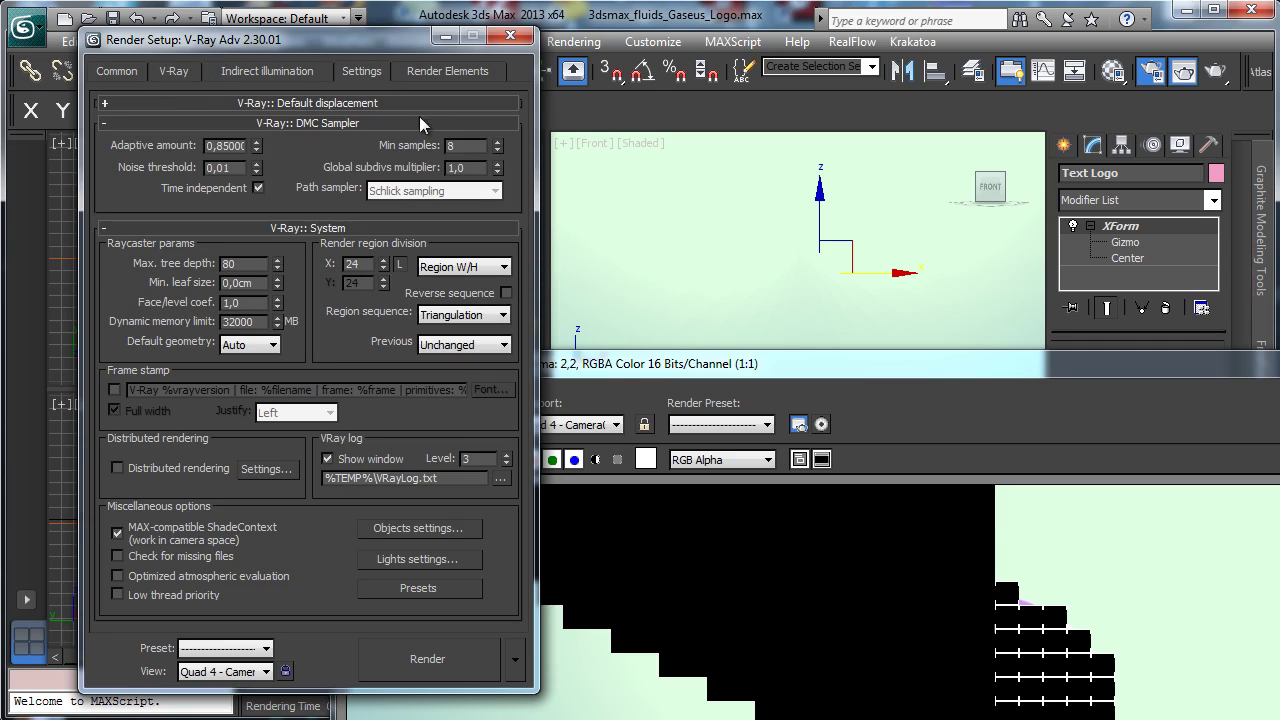
double_click(461, 146)
text(32)
key(Tab)
text(2)
key(Return)
Render the final 1280x720 frame and zoom the frame buffer out to 1:2.
click(415, 657)
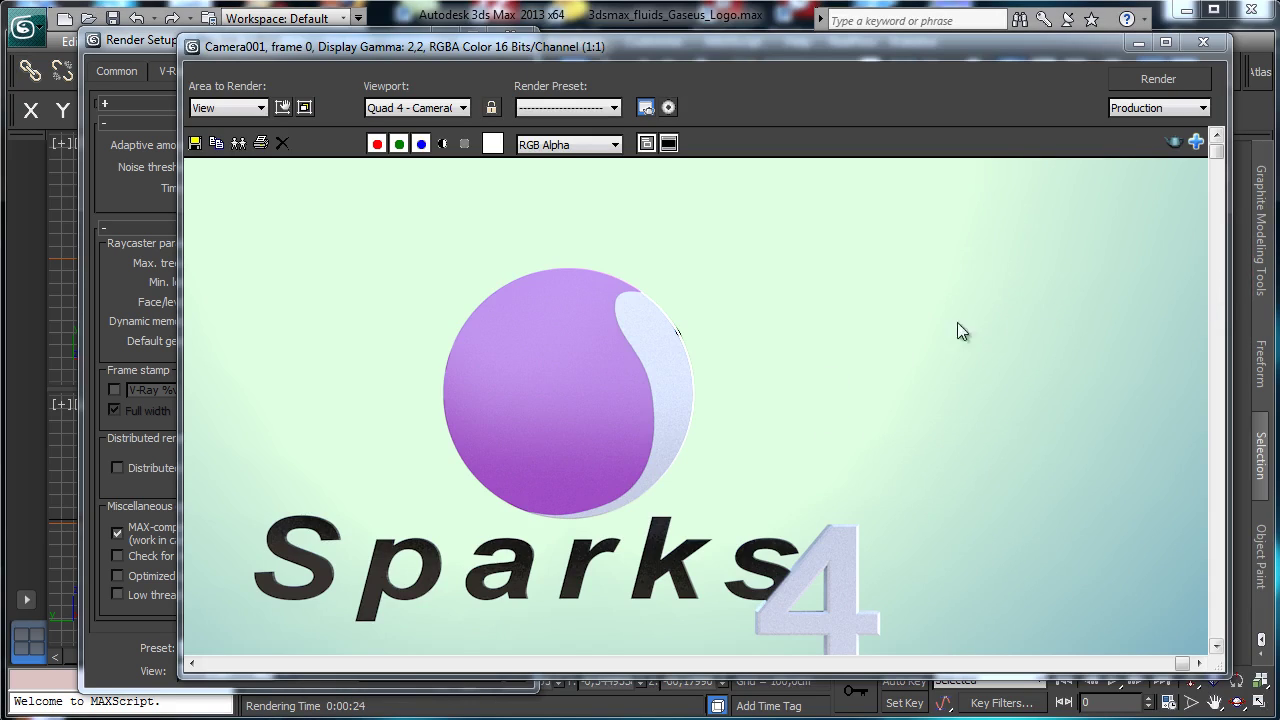
ctrl+right_click(763, 391)
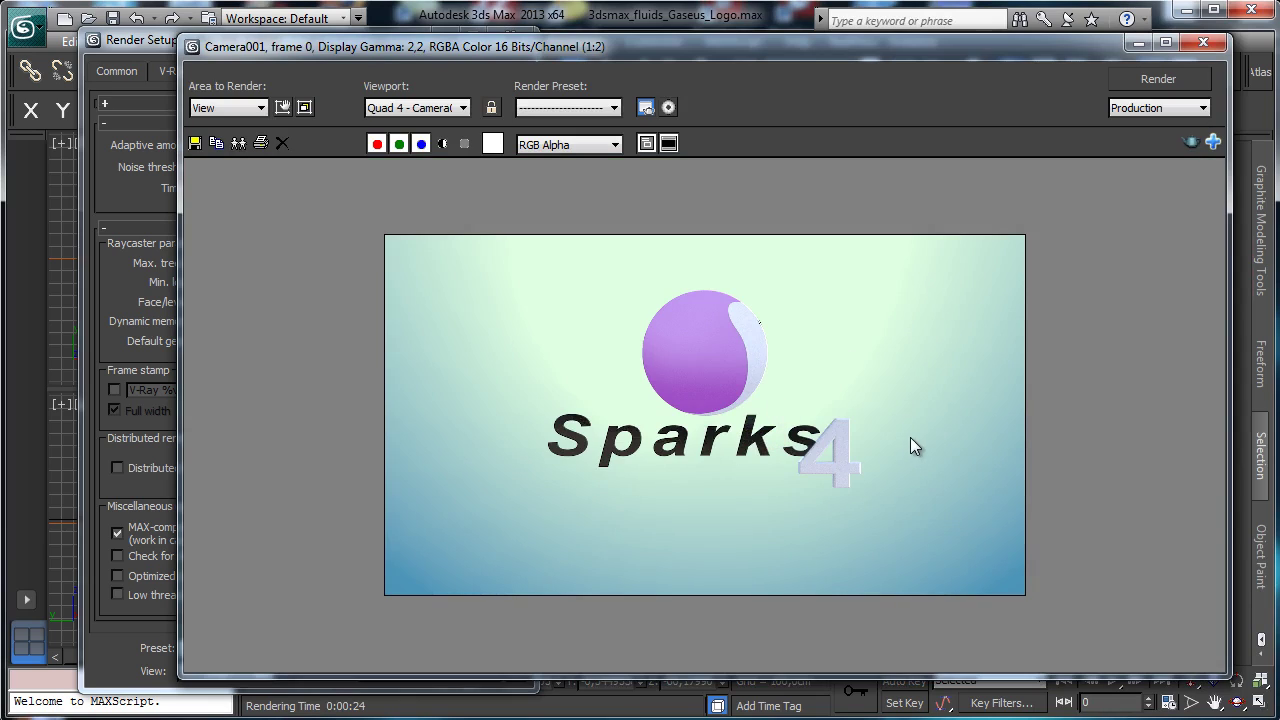